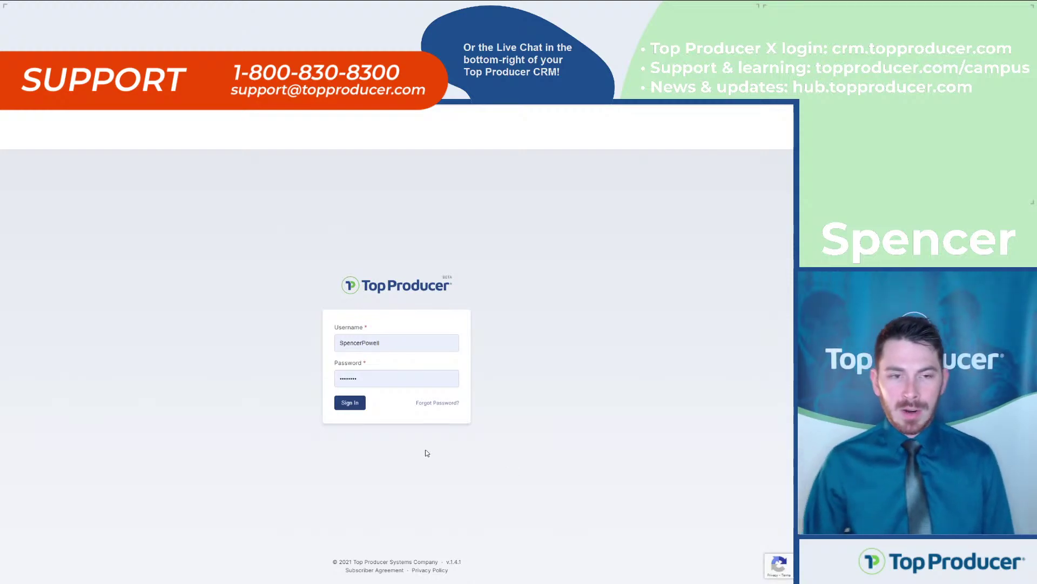
Sign in and view the Follow-up Coach suggestions, then reload the New contacts list
click(353, 403)
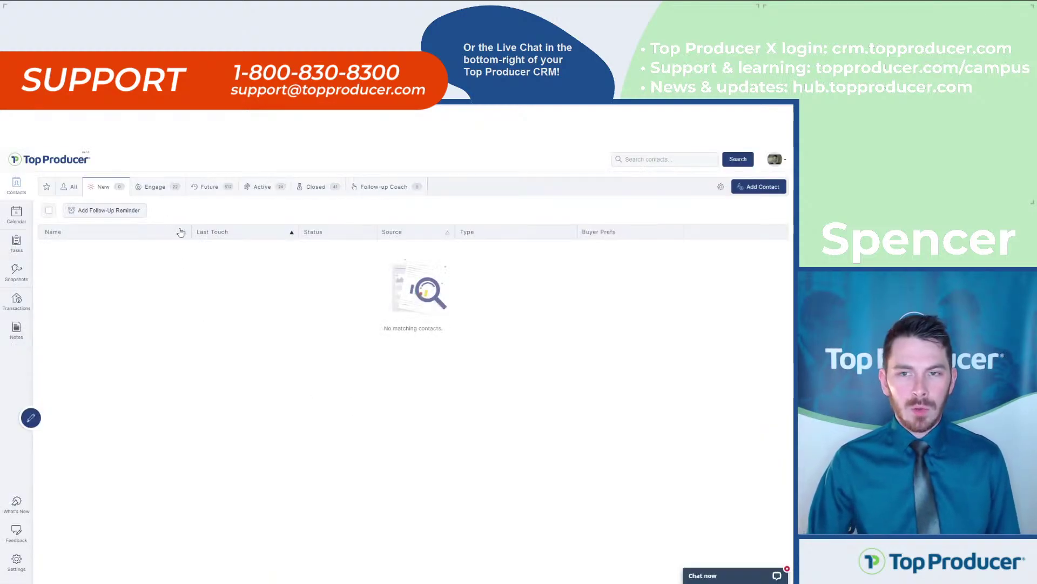
click(149, 197)
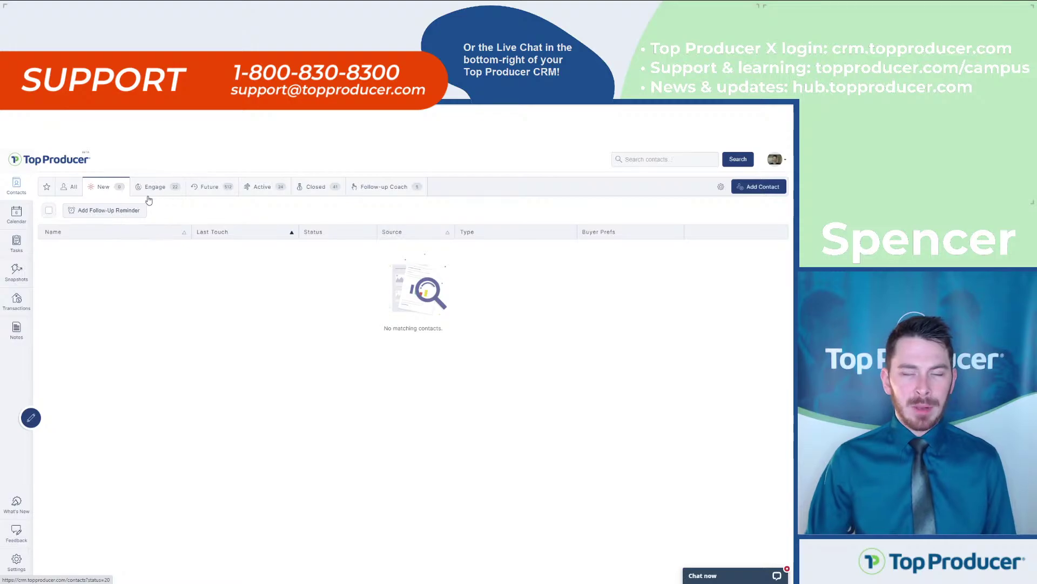
click(119, 198)
key(ctrl)
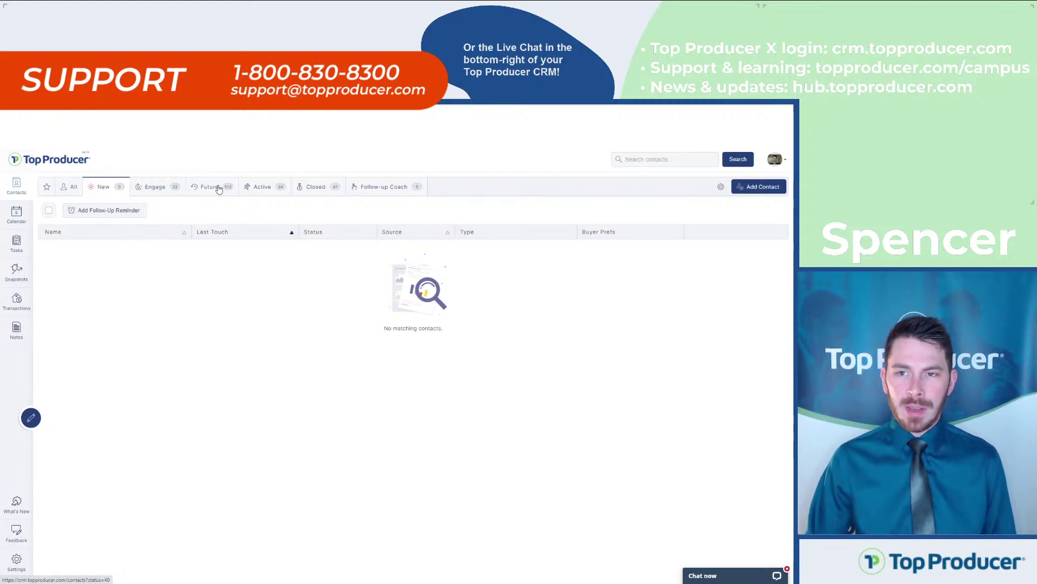
key(ctrl)
key(ctrl)
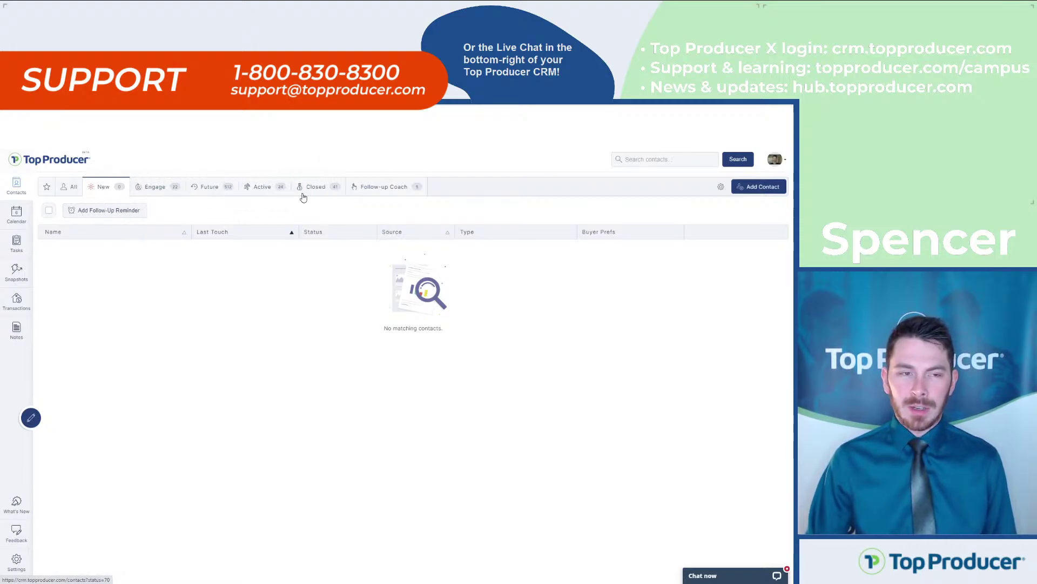
click(367, 193)
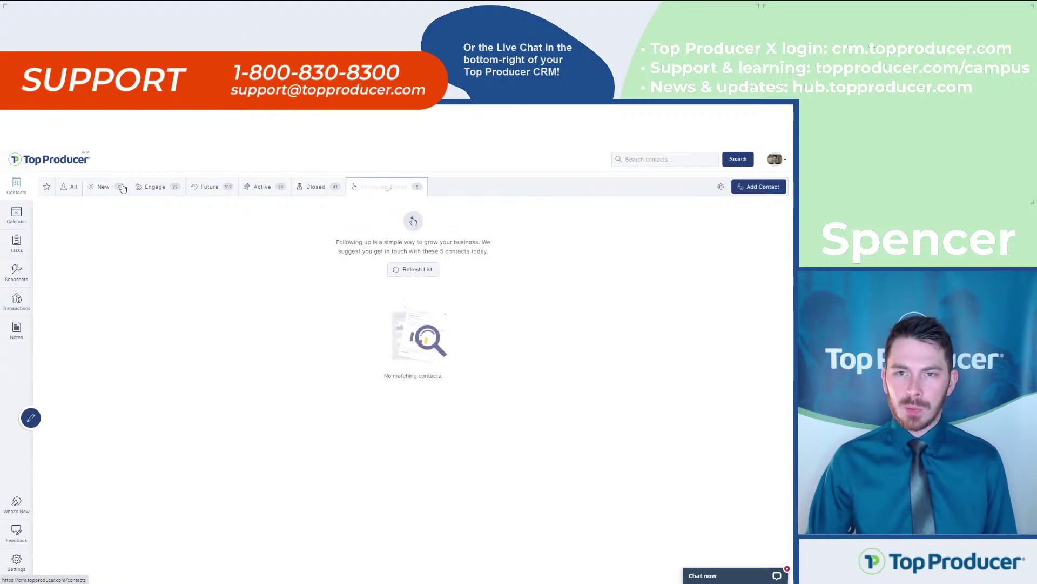
click(122, 187)
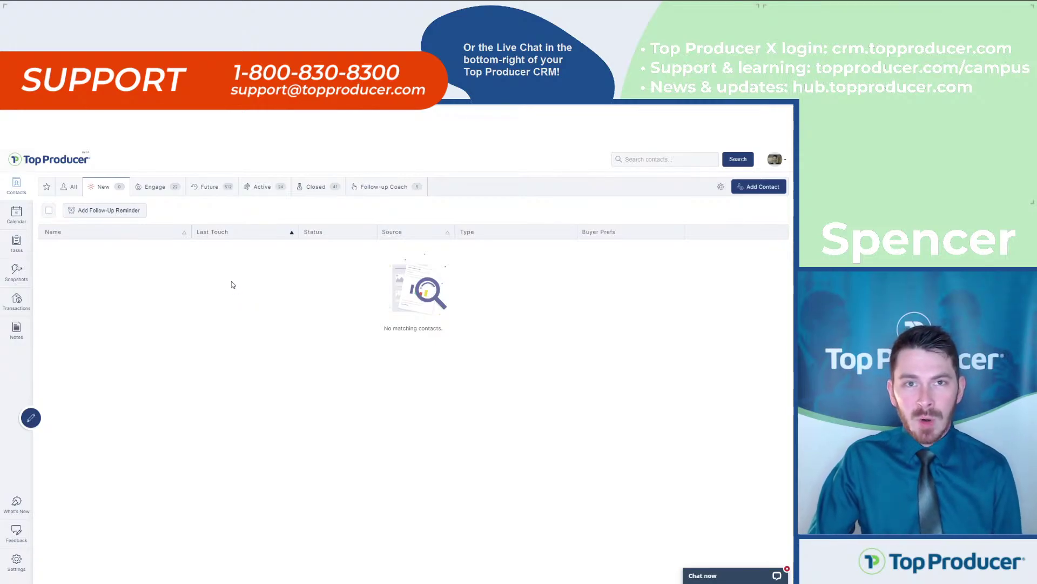
click(111, 192)
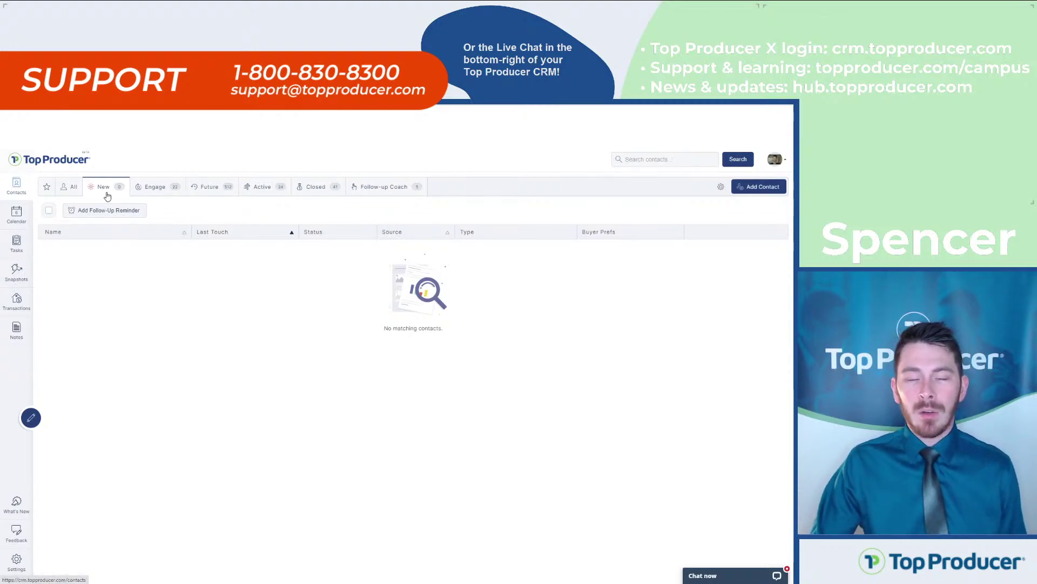
Check the Follow-up Coach and Engage lists, ending on the empty New contacts list
key(ctrl)
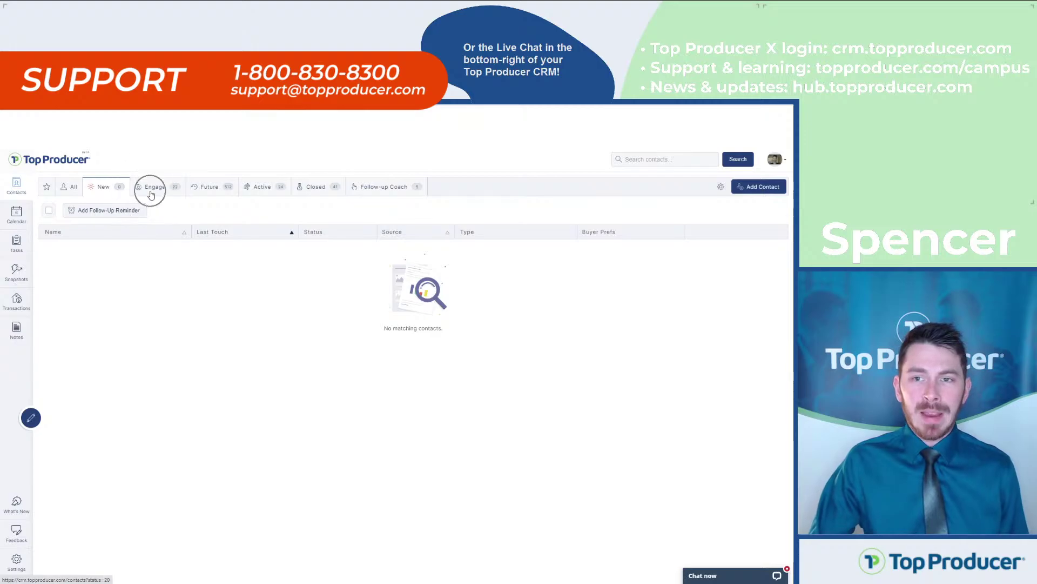
key(ctrl)
key(ctrl)
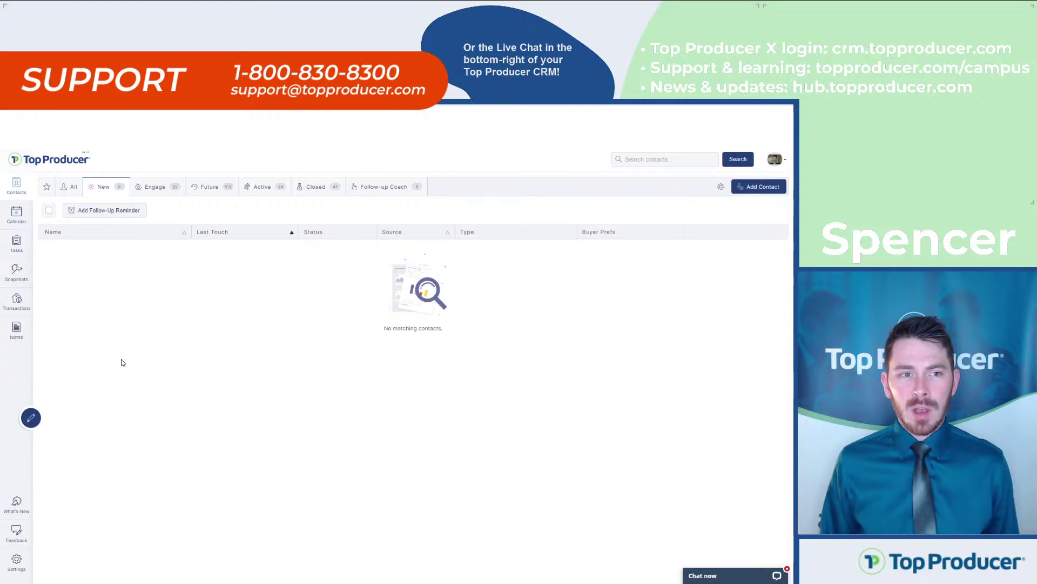
click(378, 186)
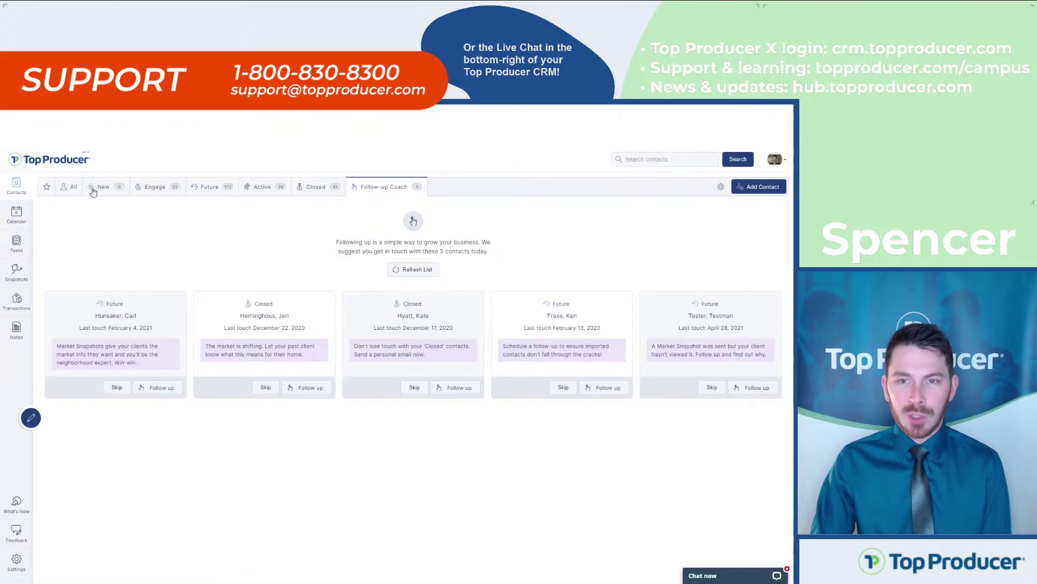
click(113, 192)
click(160, 192)
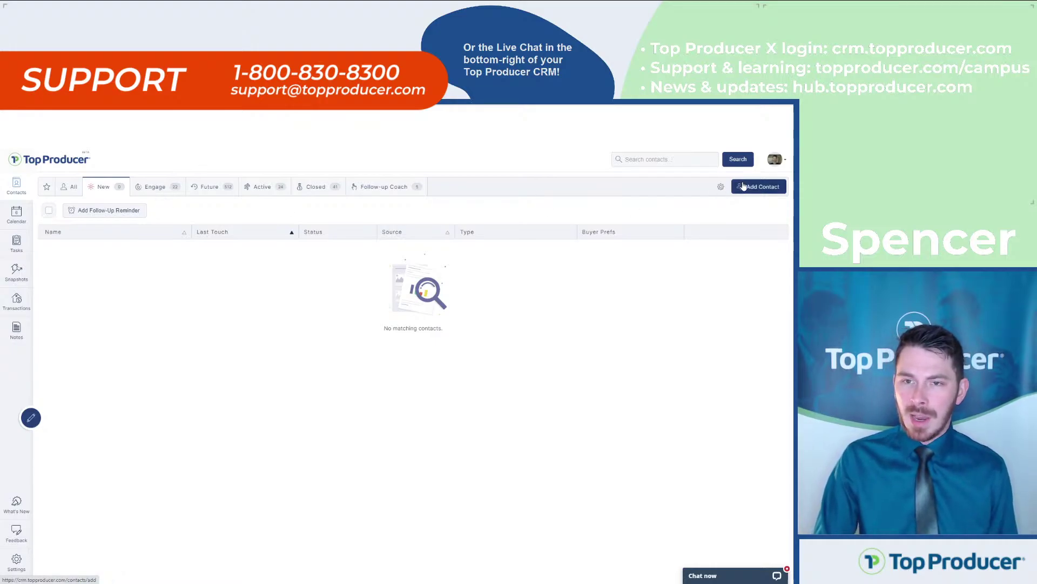
click(169, 192)
click(111, 187)
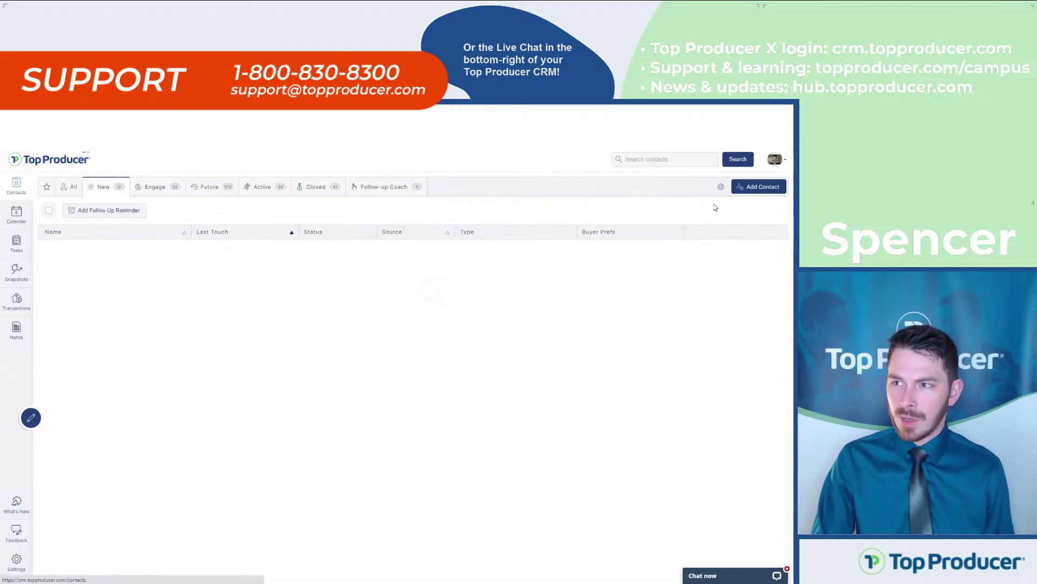
Start a new contact and enter the contact's first and last name
click(755, 187)
click(395, 228)
text(Tim)
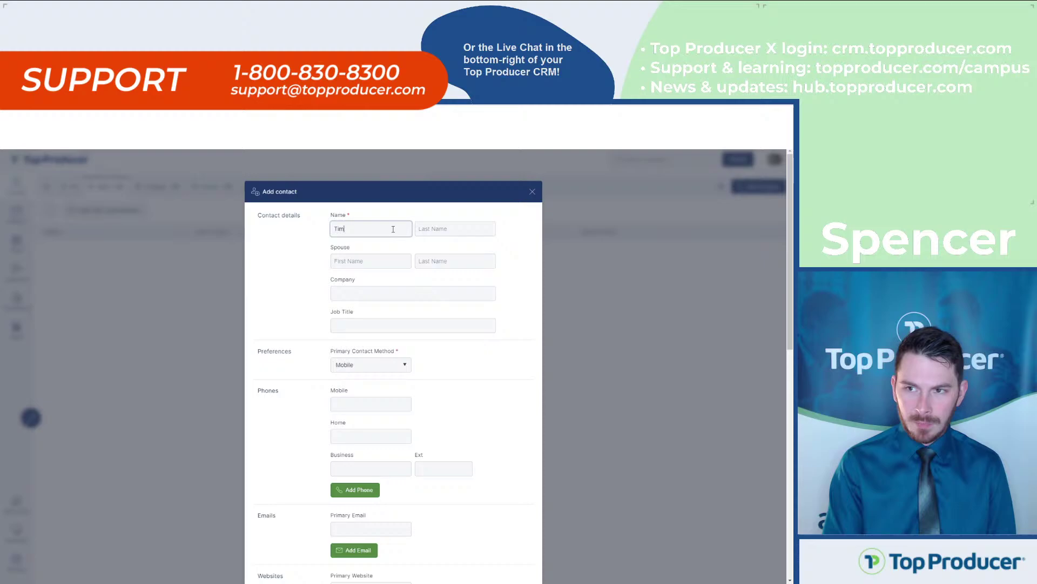
key(Tab)
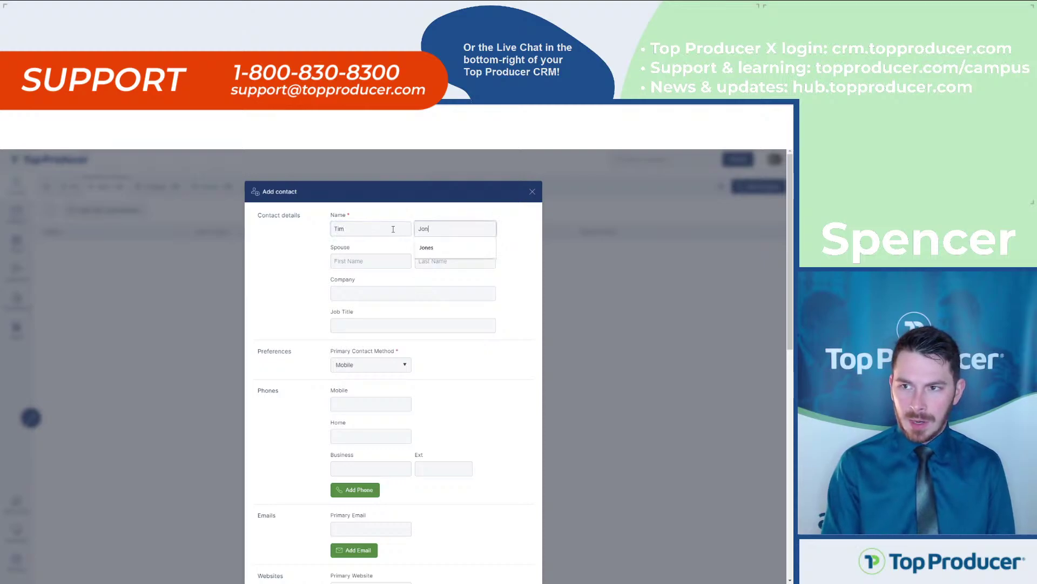
key(shift+Tab)
key(BackSpace)
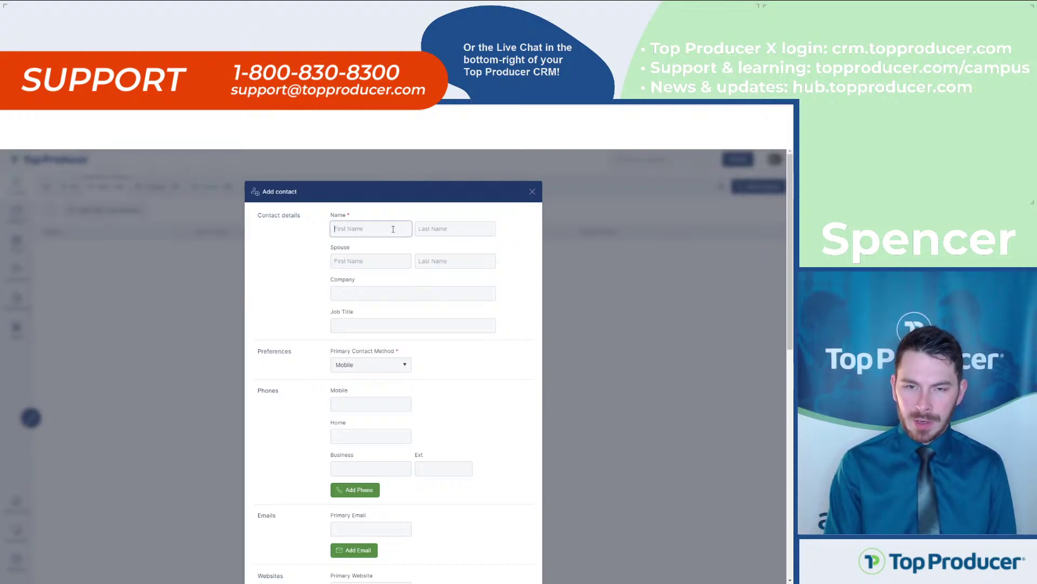
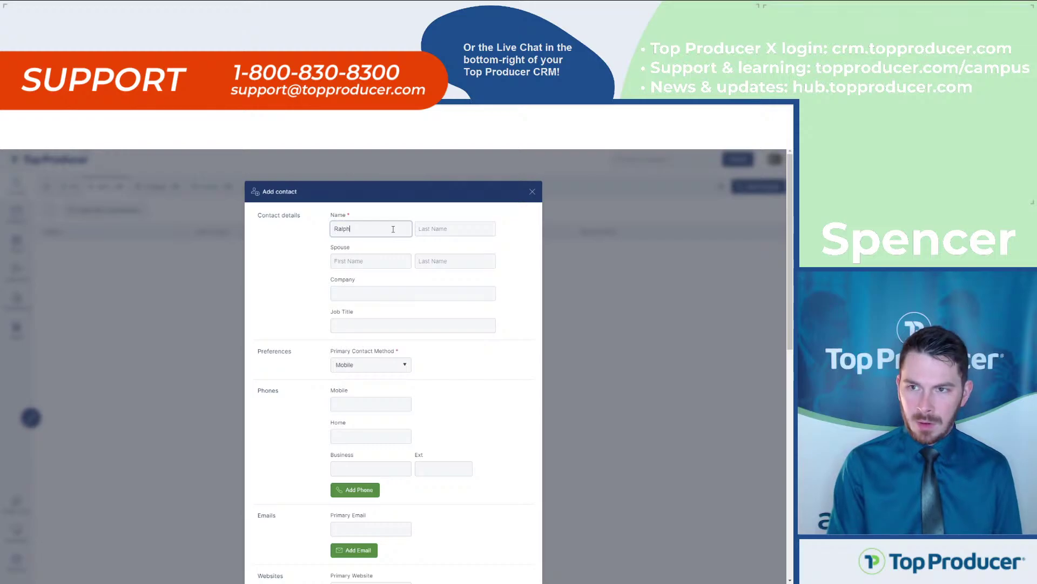
key(Tab)
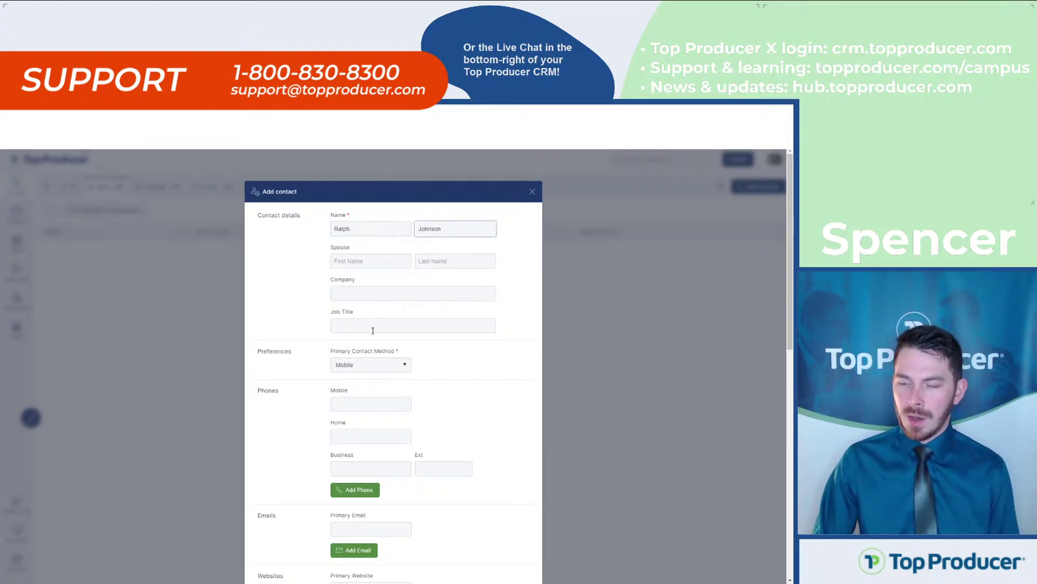
Enter the contact's mobile number and primary e-mail address
click(365, 402)
text(12)
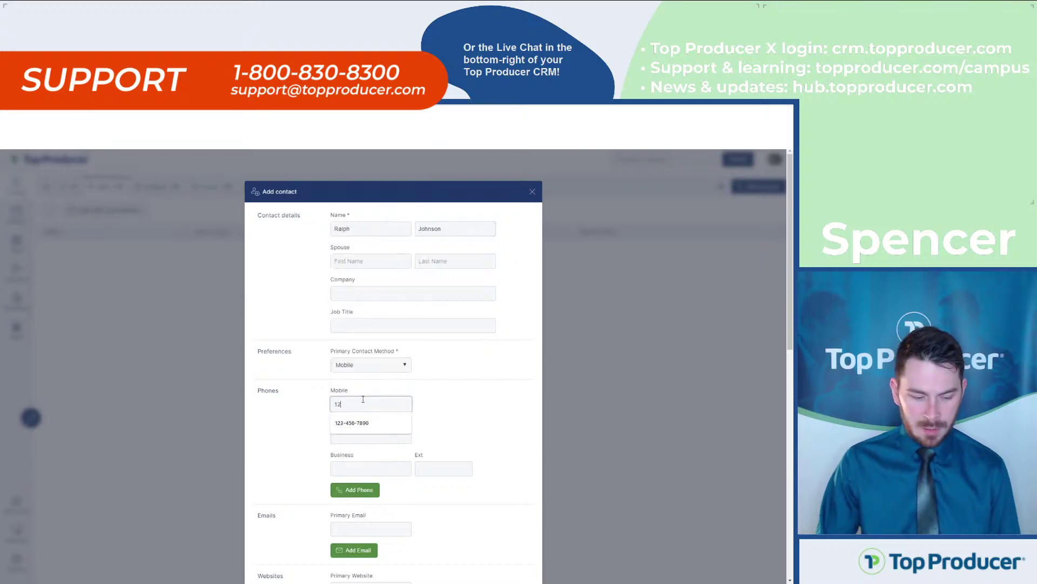
text(3-456-7890)
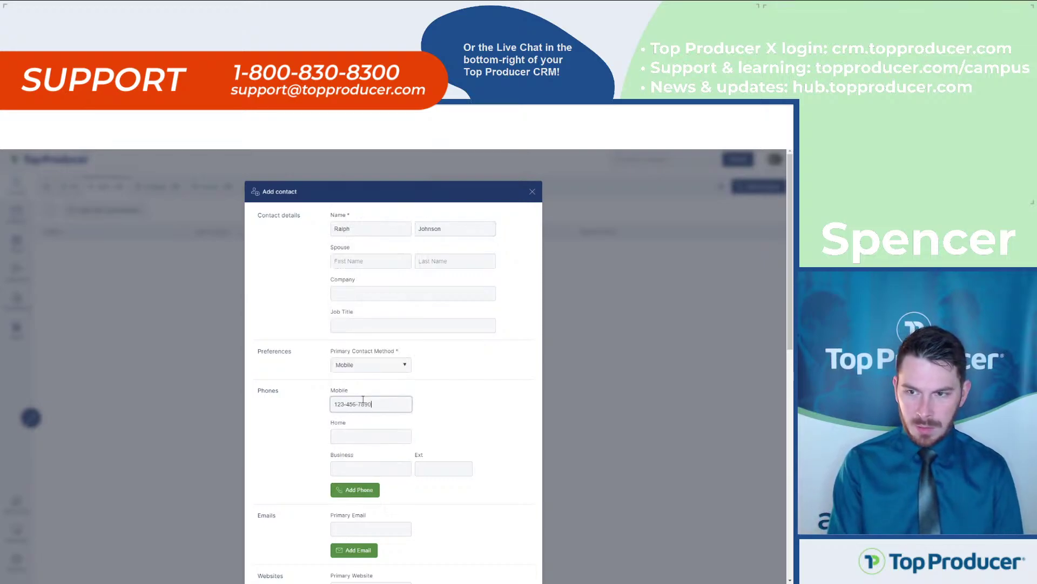
scroll(388, 491, down, 2)
click(380, 405)
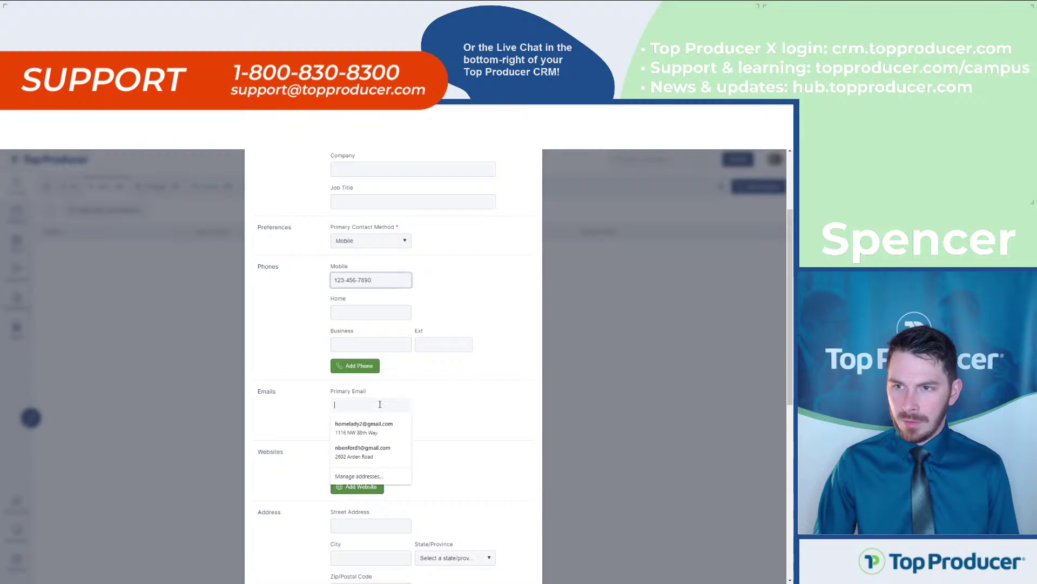
text(i)
text(ke)
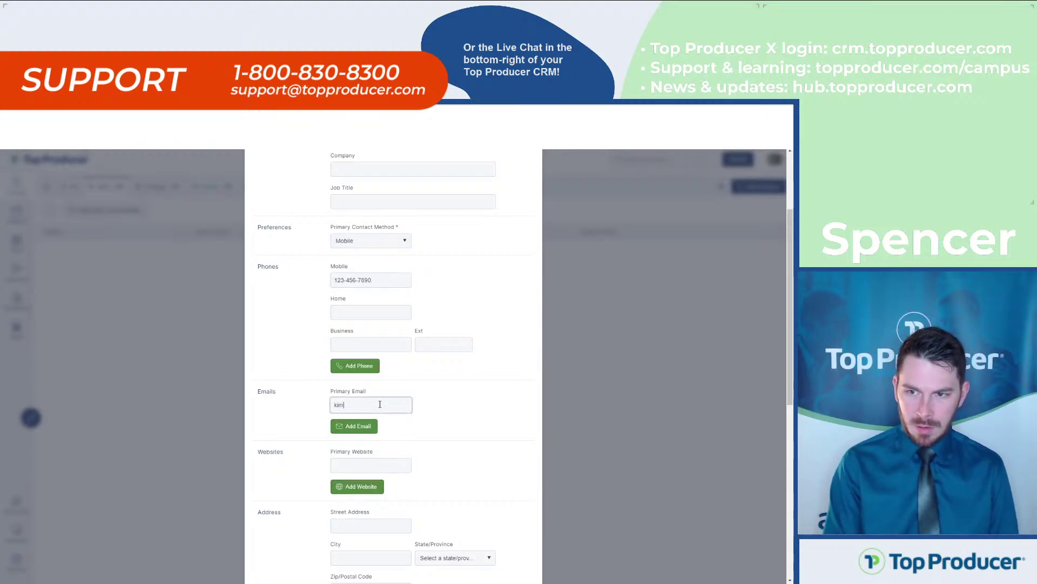
key(BackSpace)
key(BackSpace)
key(BackSpace)
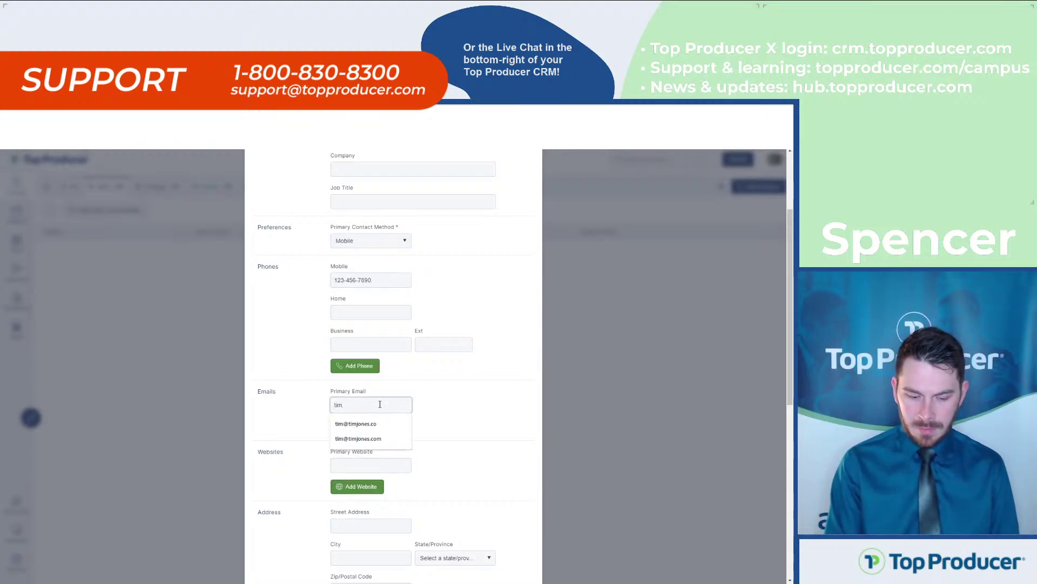
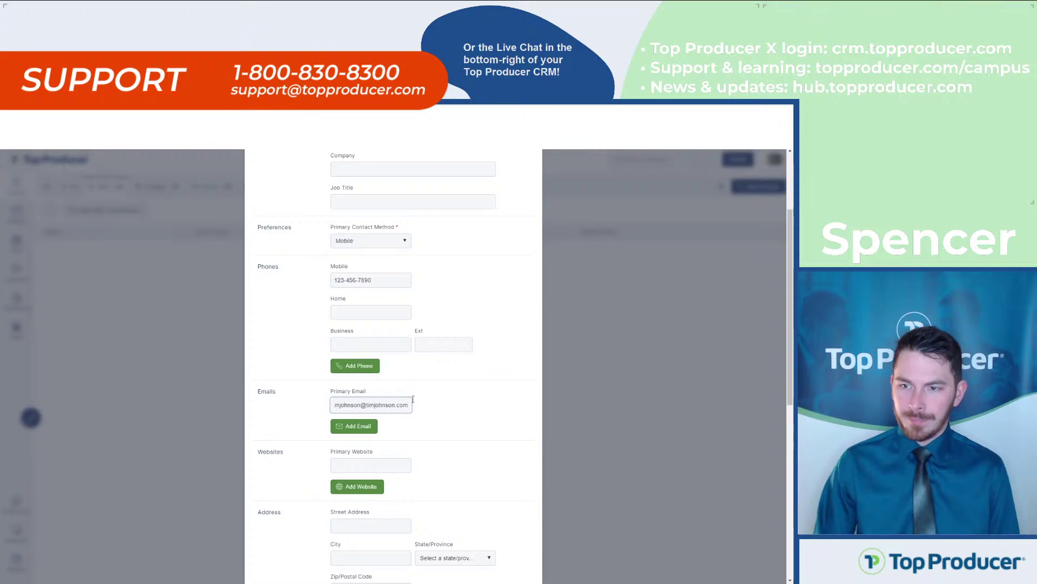
Set the lead source to Referral and save the contact
scroll(412, 399, down, 8)
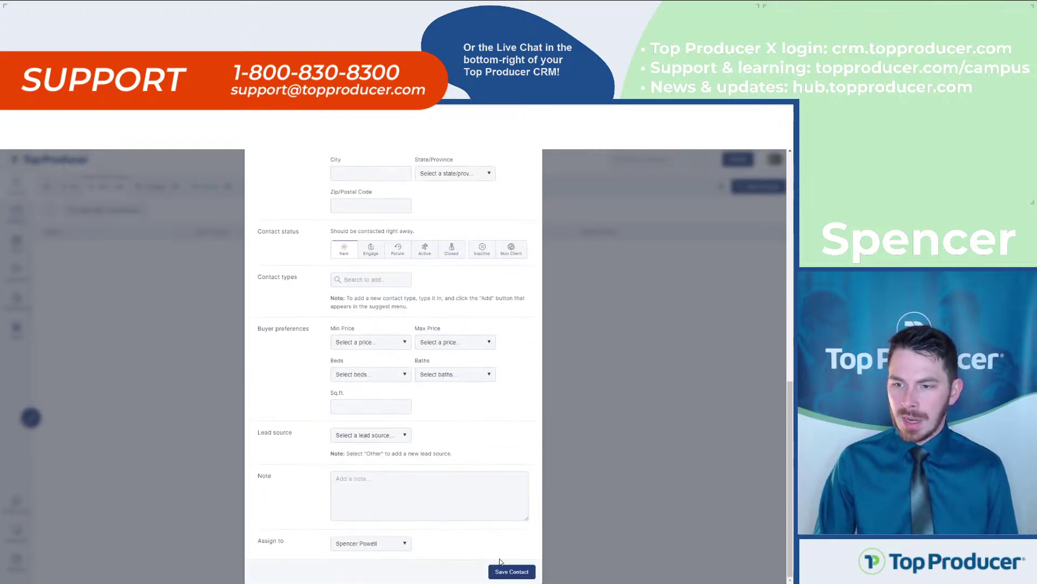
click(391, 438)
scroll(374, 352, down, 1)
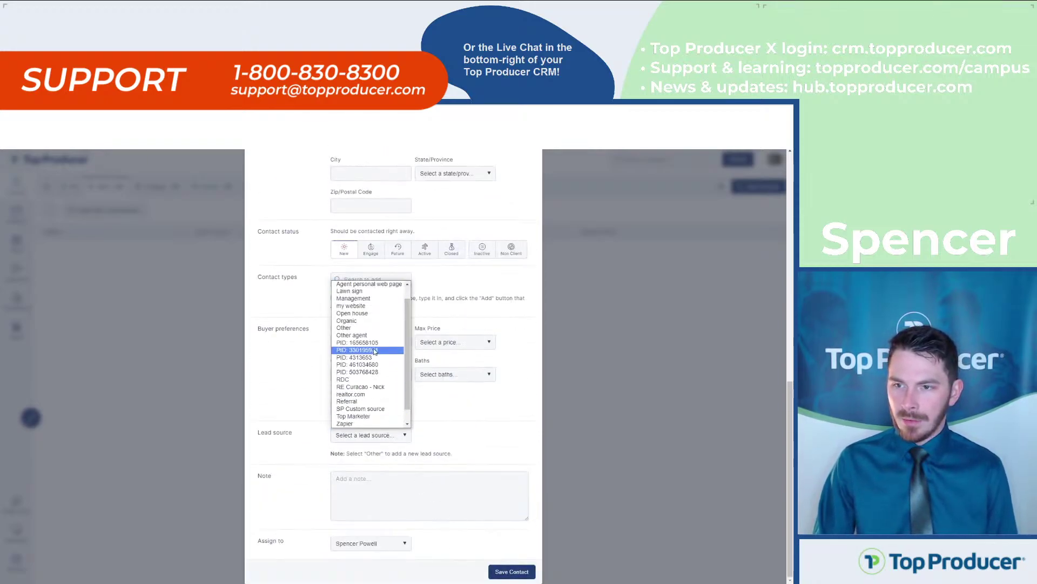
click(376, 402)
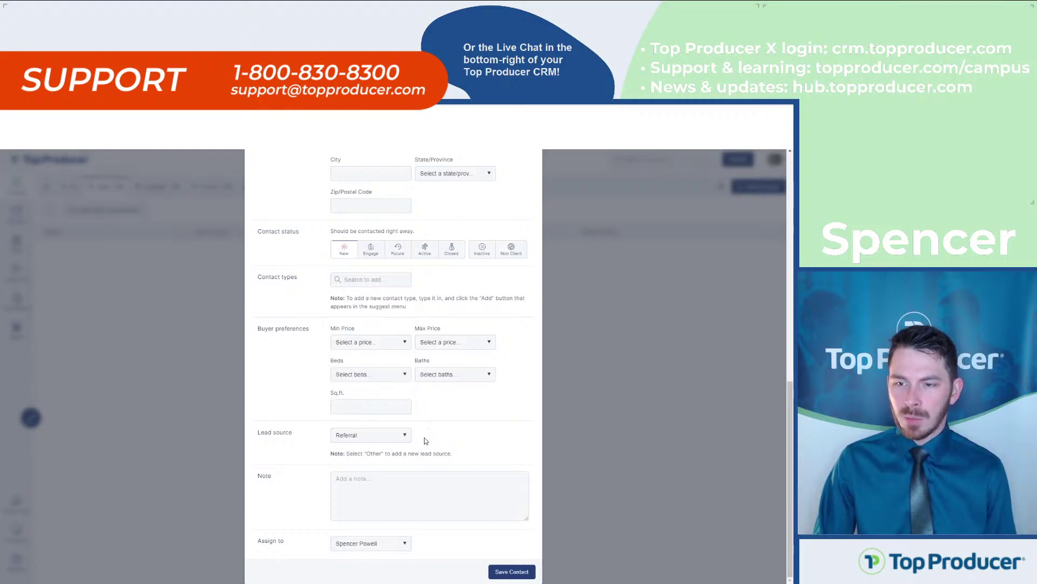
click(511, 571)
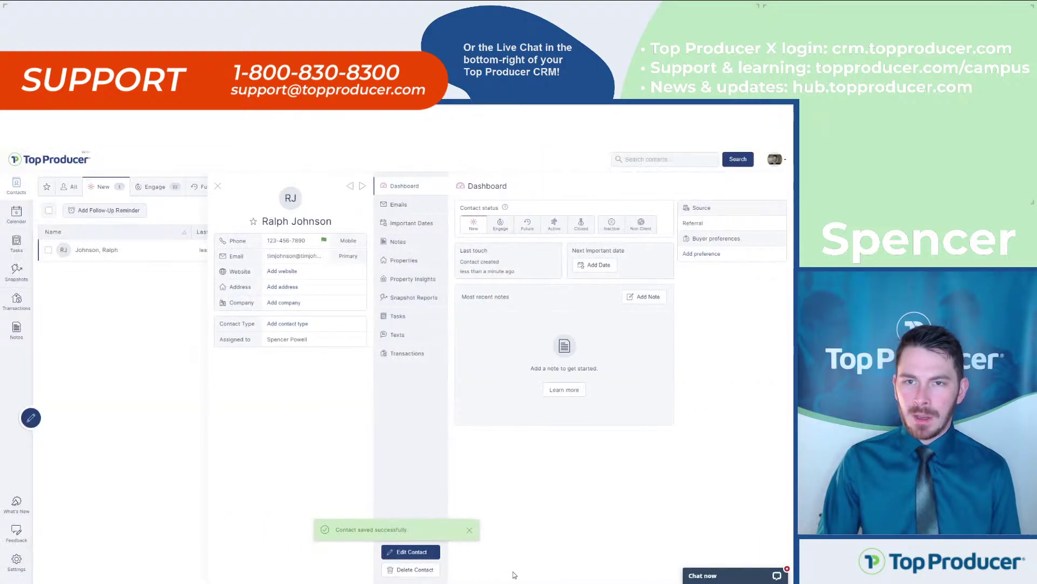
click(217, 188)
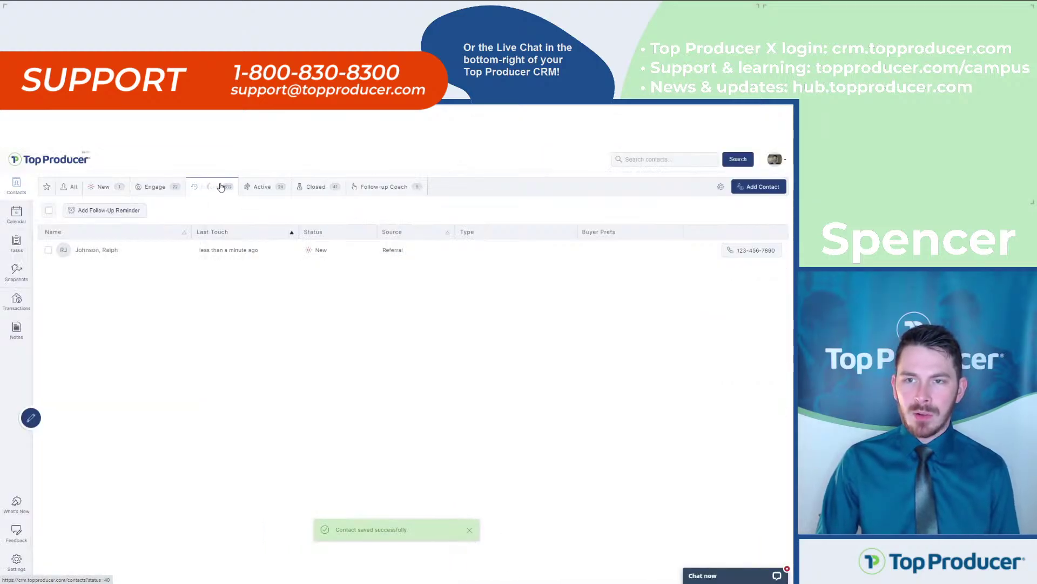
click(103, 188)
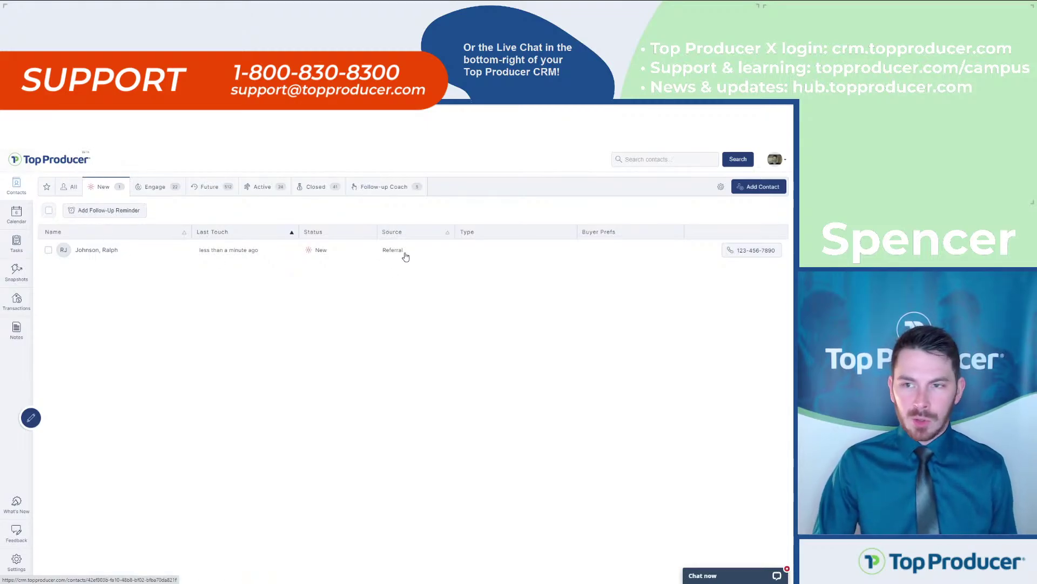
key(ctrl)
key(ctrl)
key(ctrl)
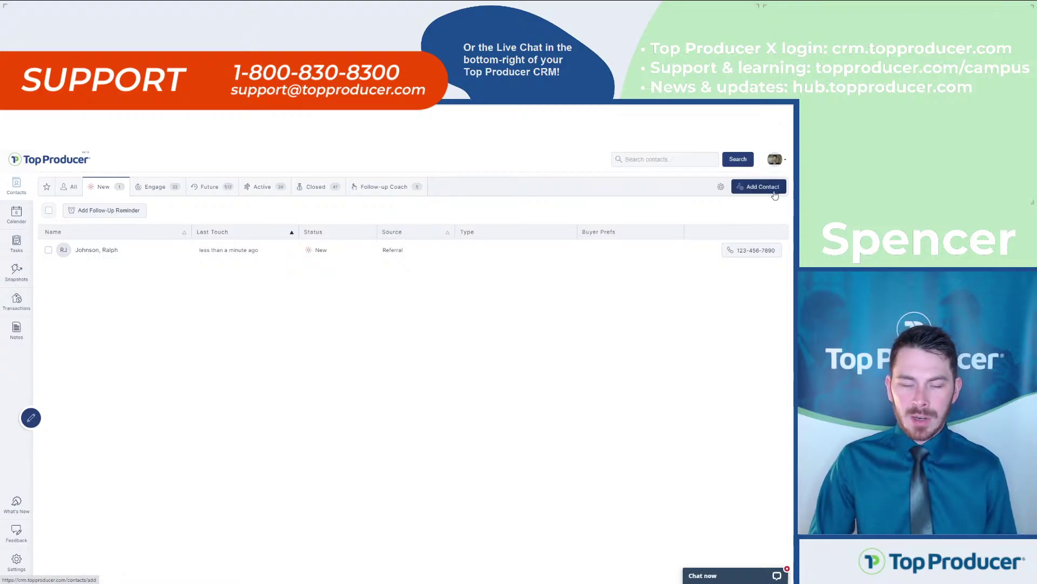
key(ctrl)
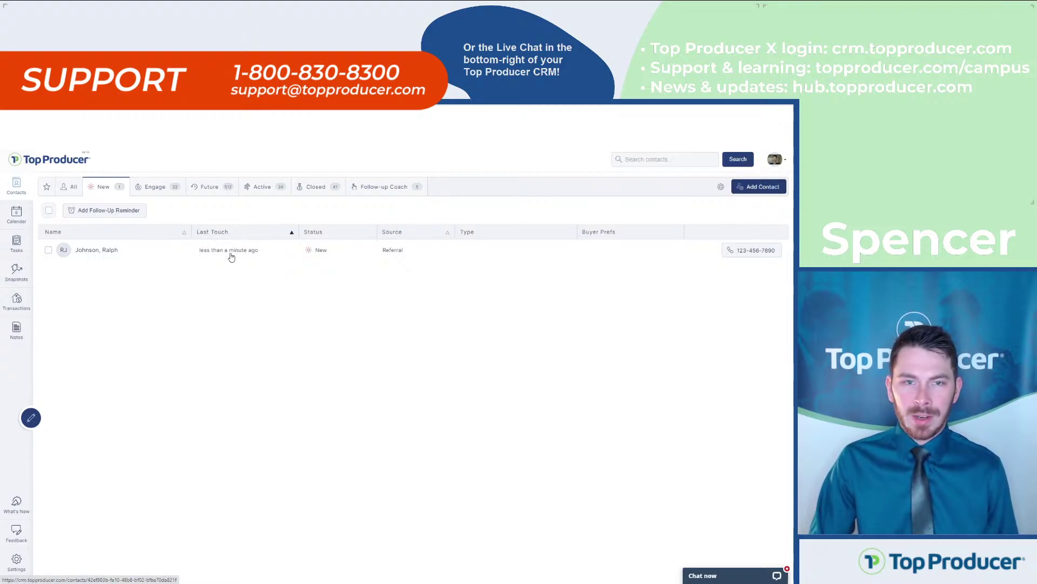
click(168, 256)
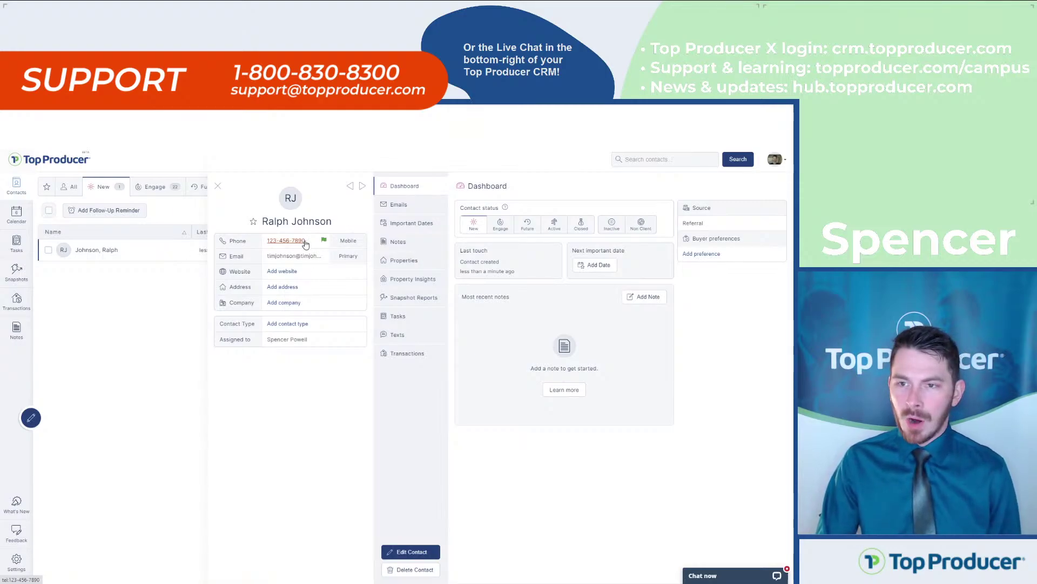
key(ctrl)
key(ctrl)
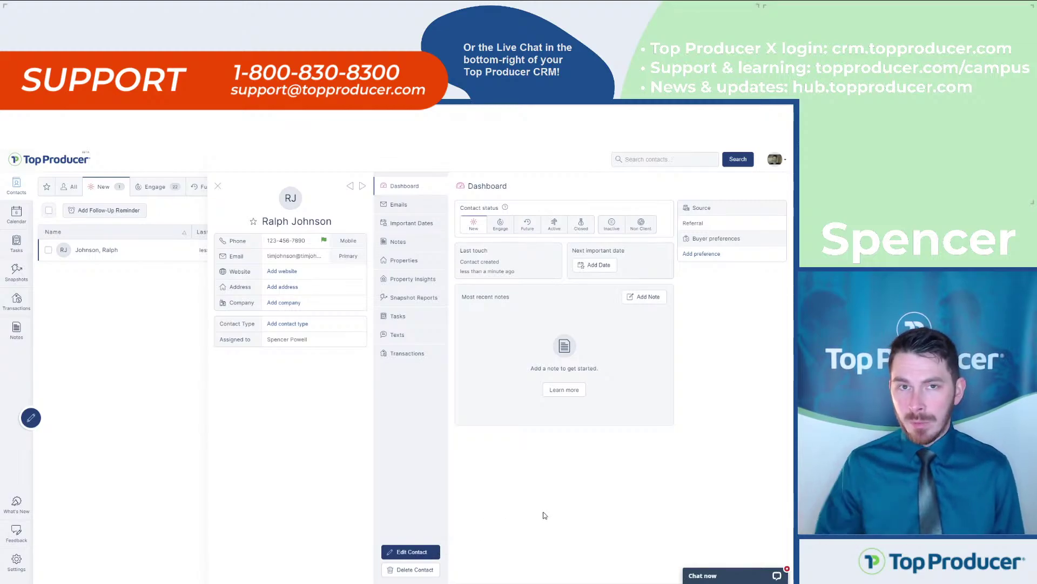
Add the Buyer and Referral contact types to the contact and save it
click(419, 552)
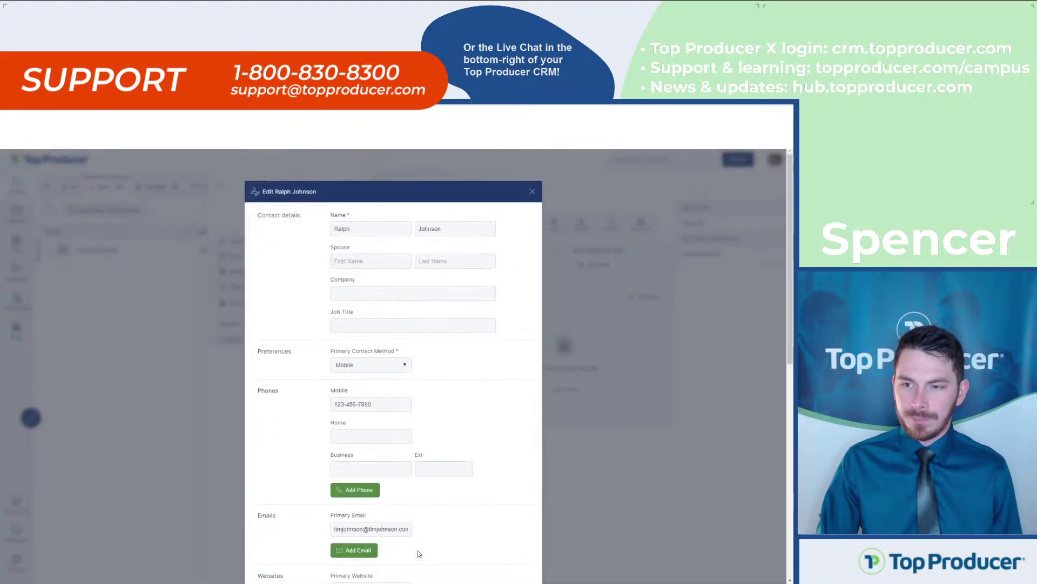
scroll(417, 550, down, 8)
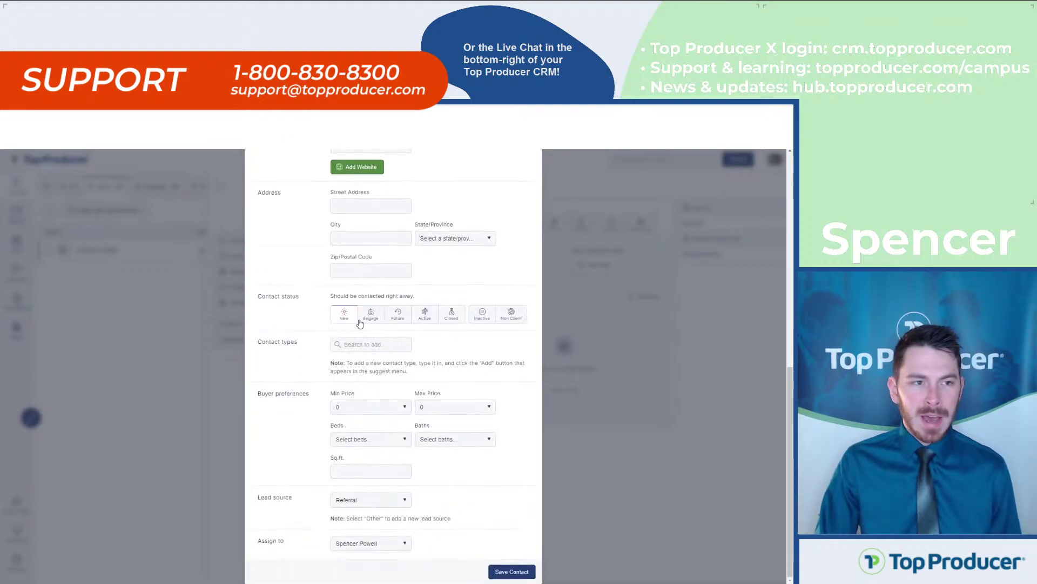
click(346, 352)
text(b)
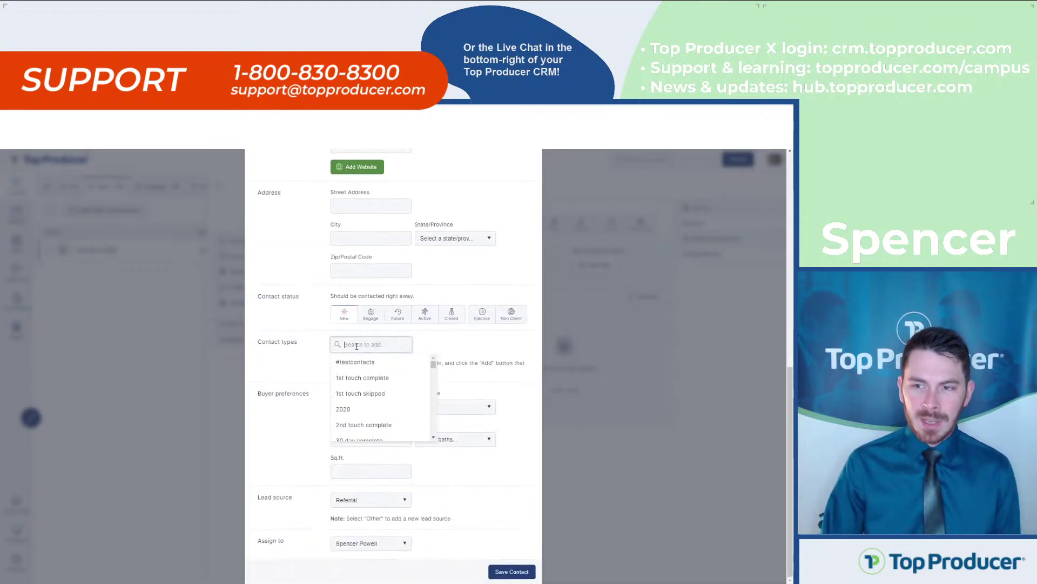
text(uyer)
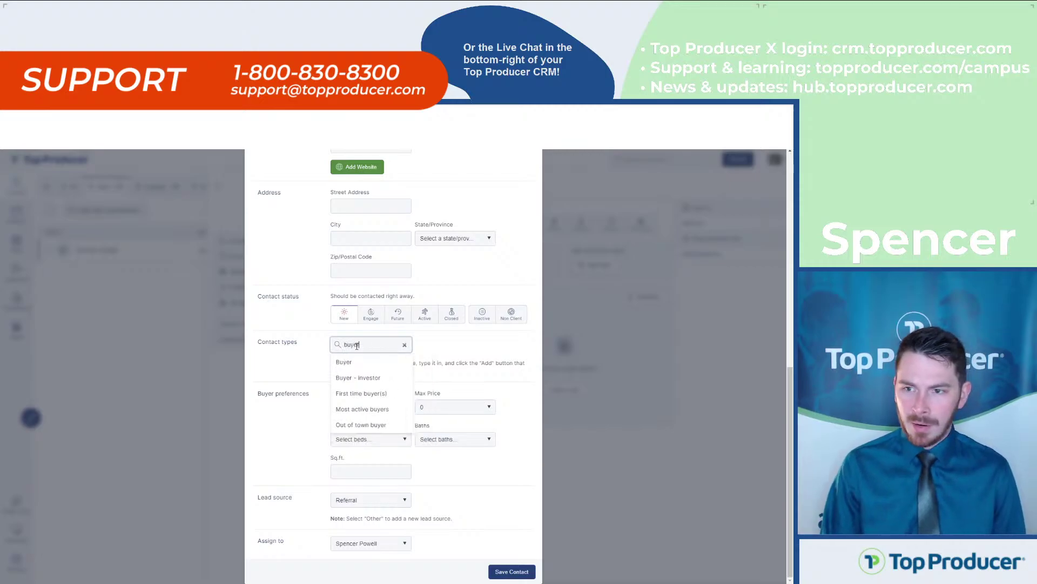
click(359, 362)
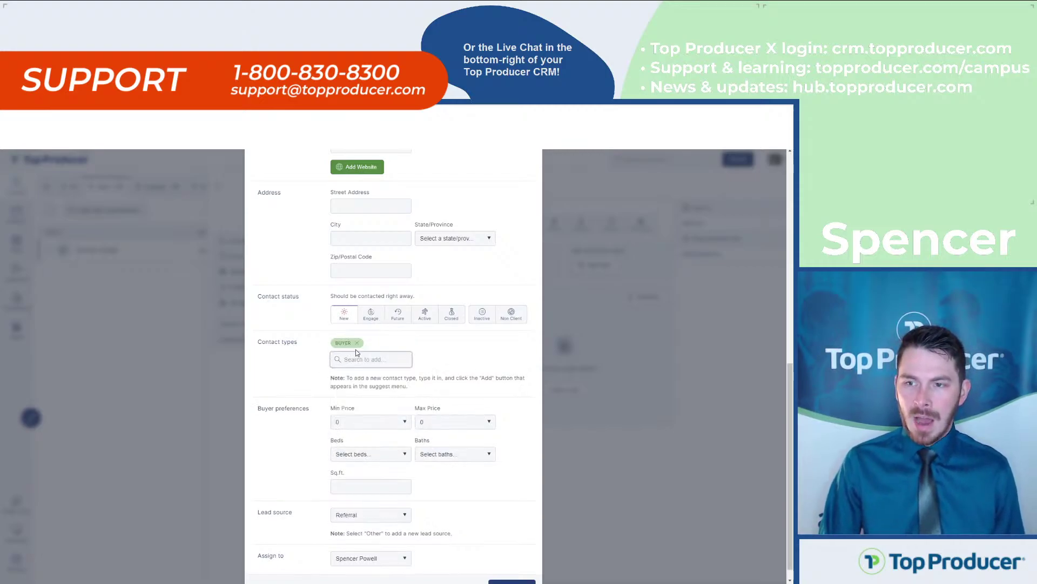
text(ferral)
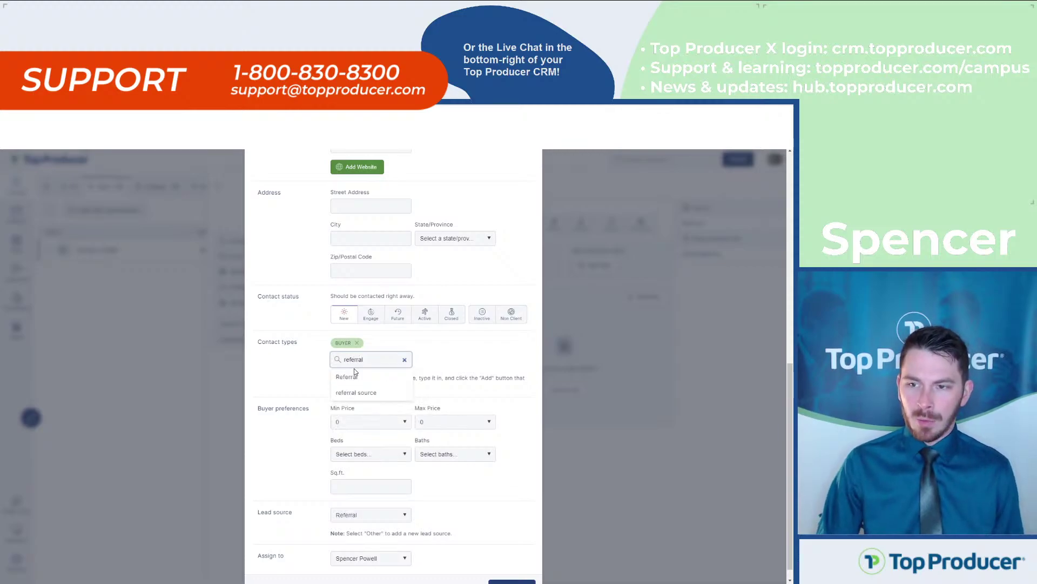
click(353, 376)
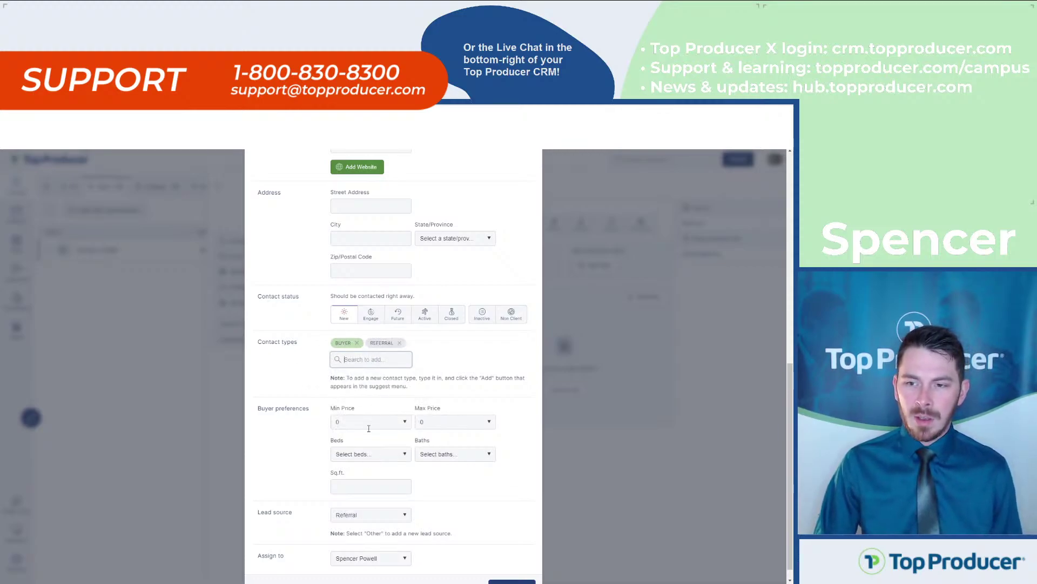
scroll(368, 428, down, 1)
click(503, 569)
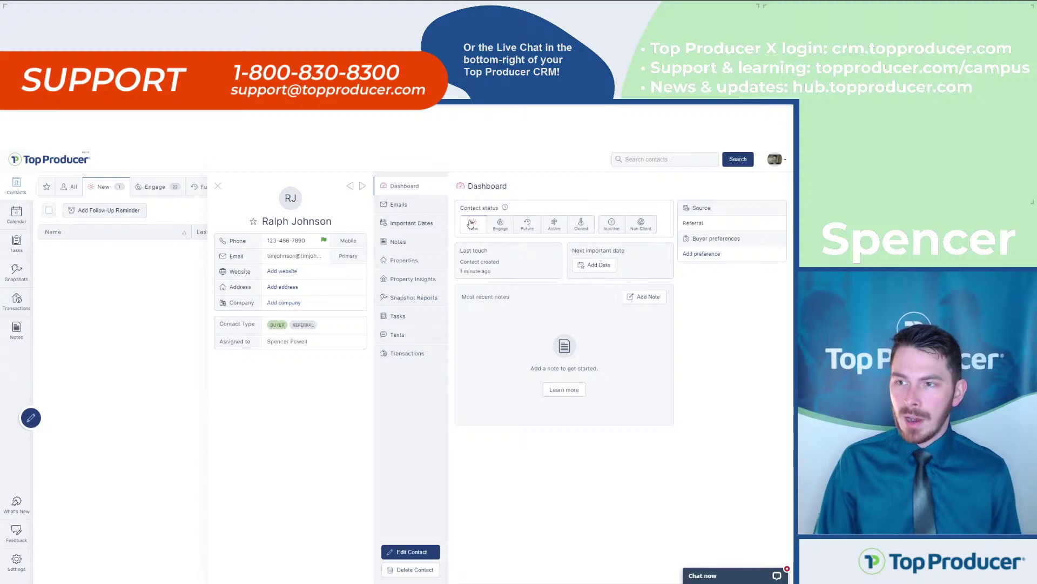
key(ctrl)
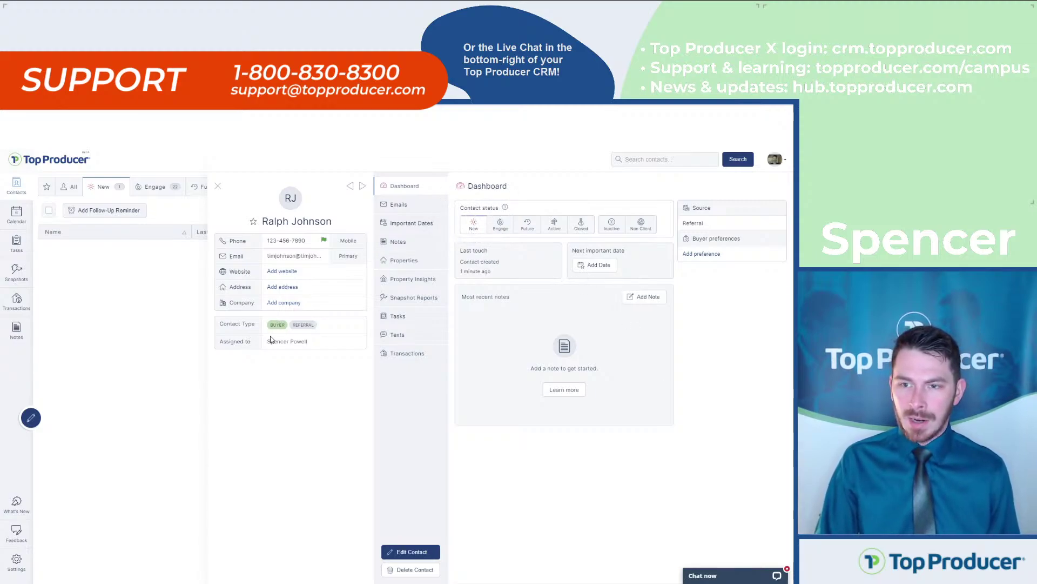
key(ctrl)
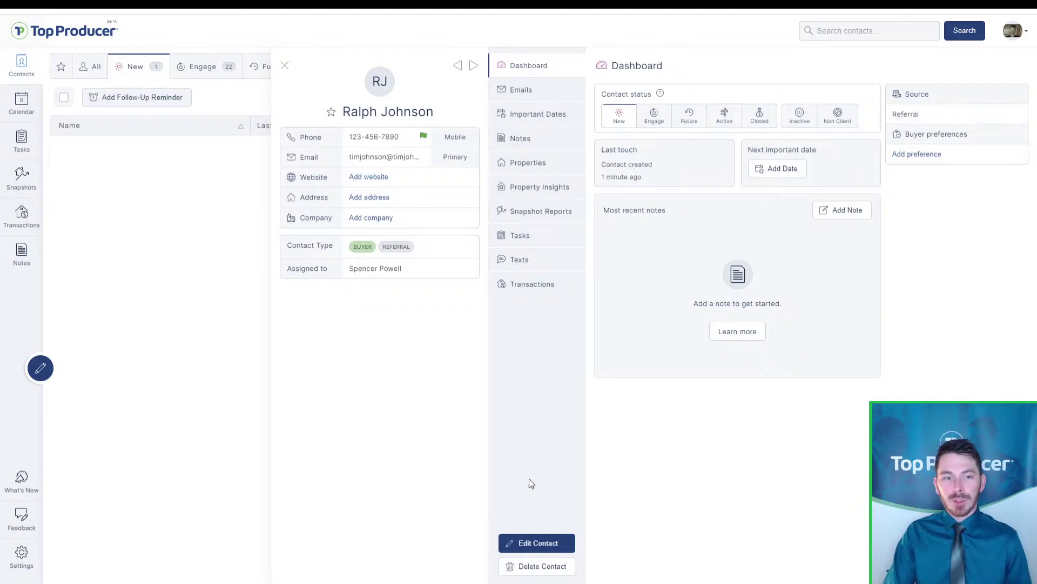
Show the contact's Tasks section and open a blank Add task form
click(528, 239)
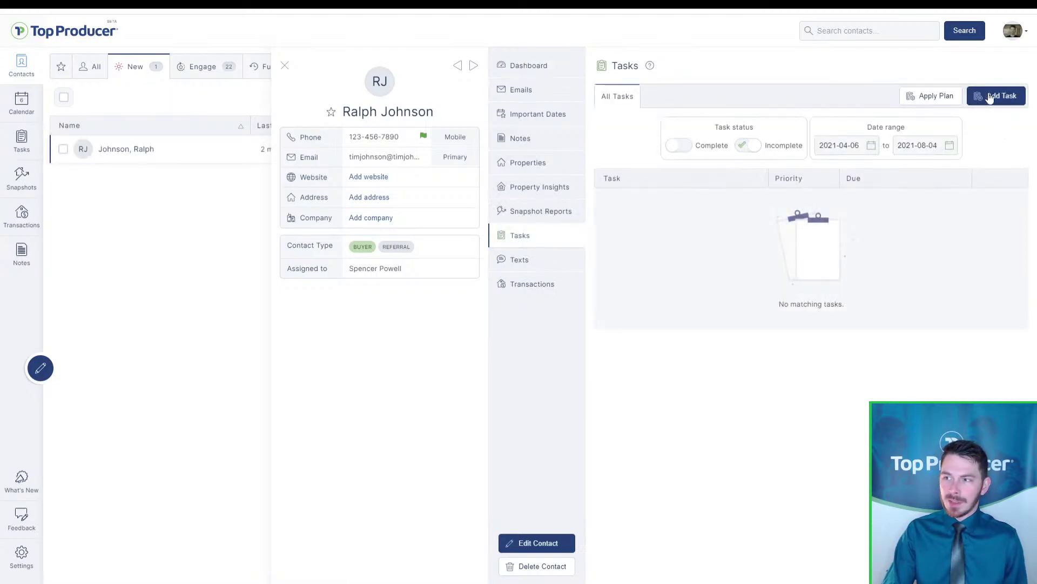
click(989, 96)
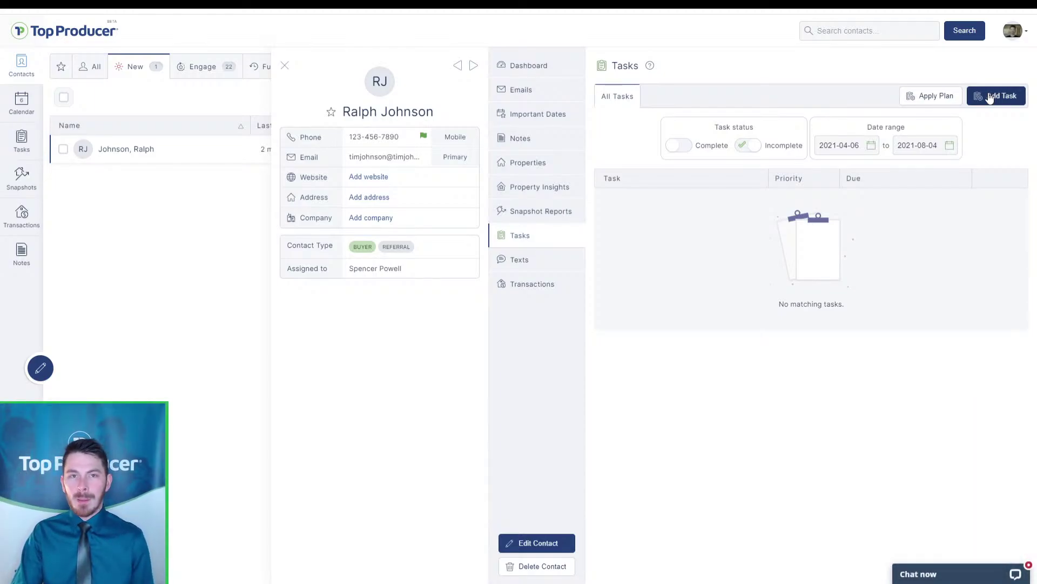
click(990, 97)
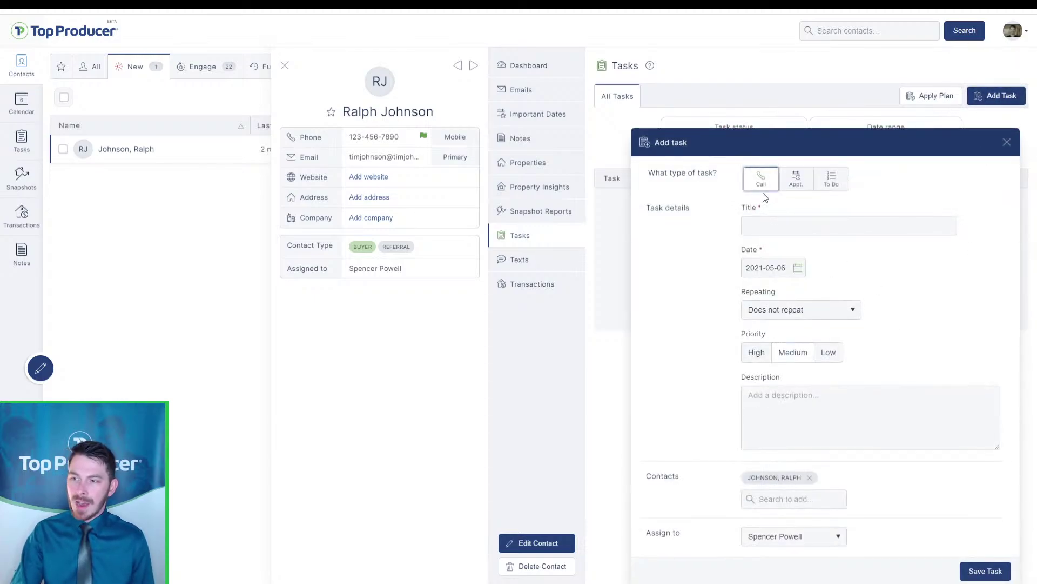
Save a call task 'Call new referral lead' and mark it done to reach the wrap-up
click(760, 187)
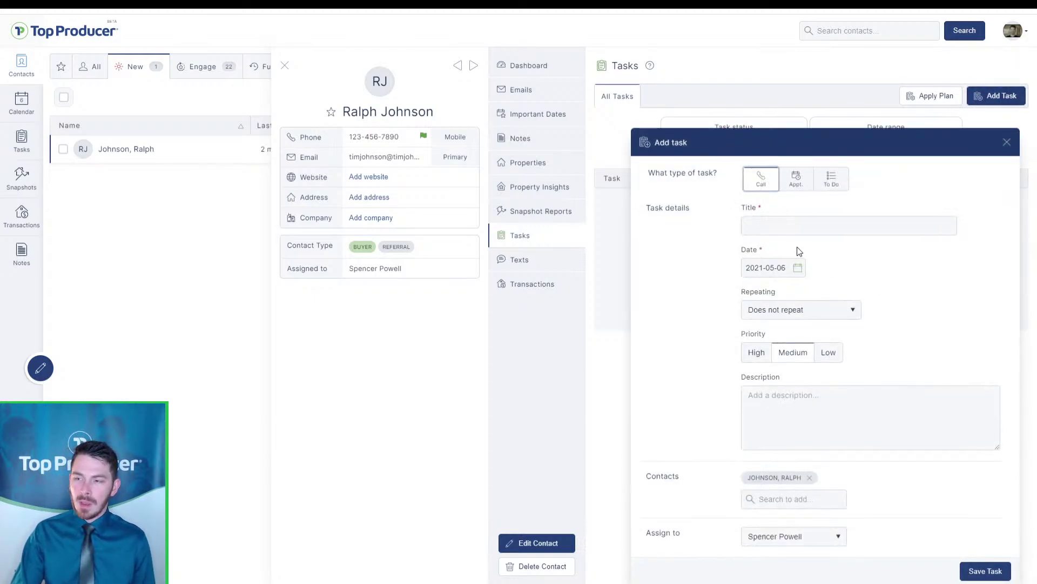
click(815, 222)
text(Call ne )
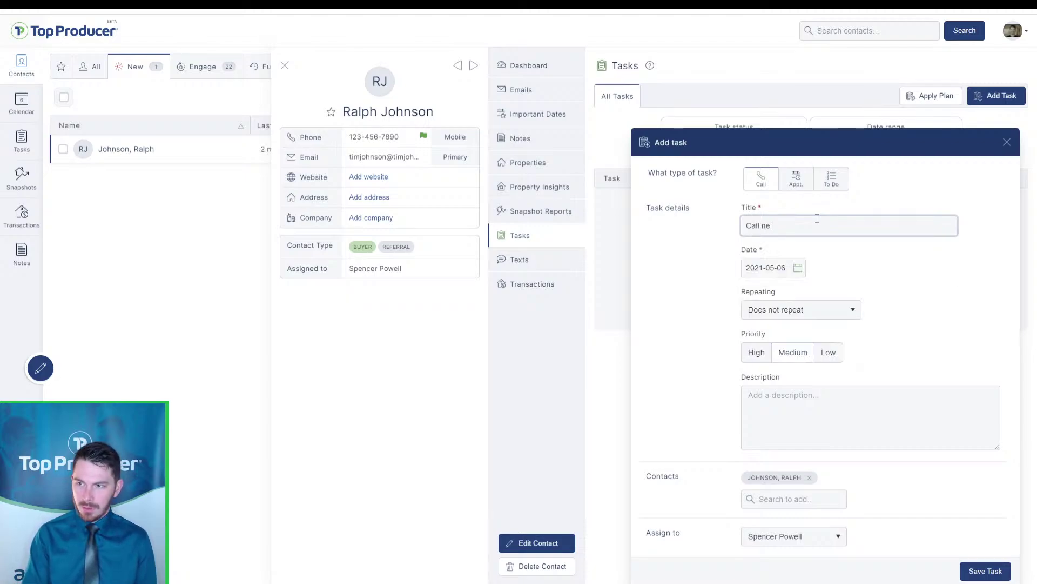
text(w lead)
key(BackSpace)
key(BackSpace)
key(BackSpace)
text(re)
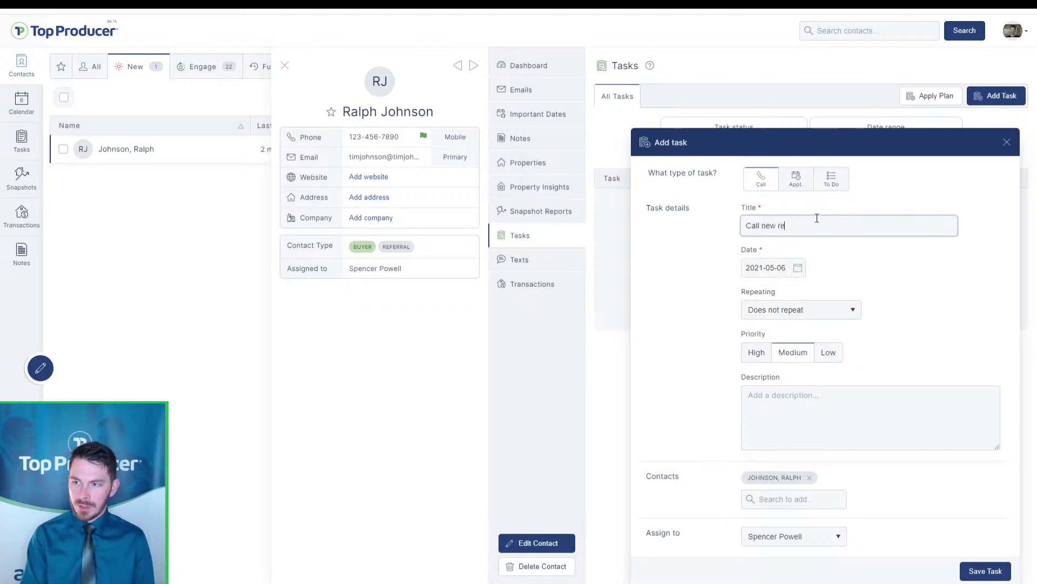
text(ferral lead)
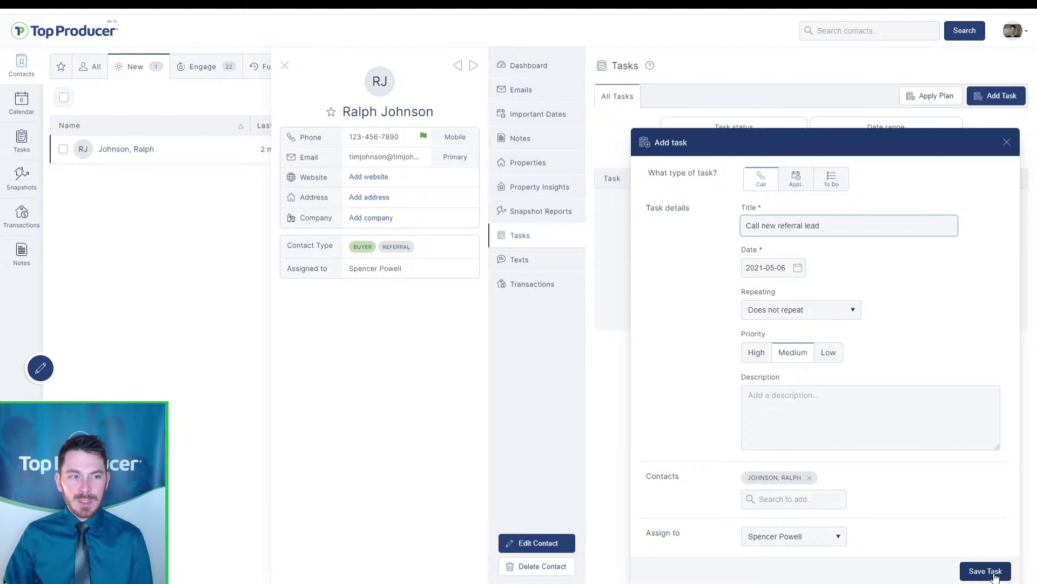
click(994, 573)
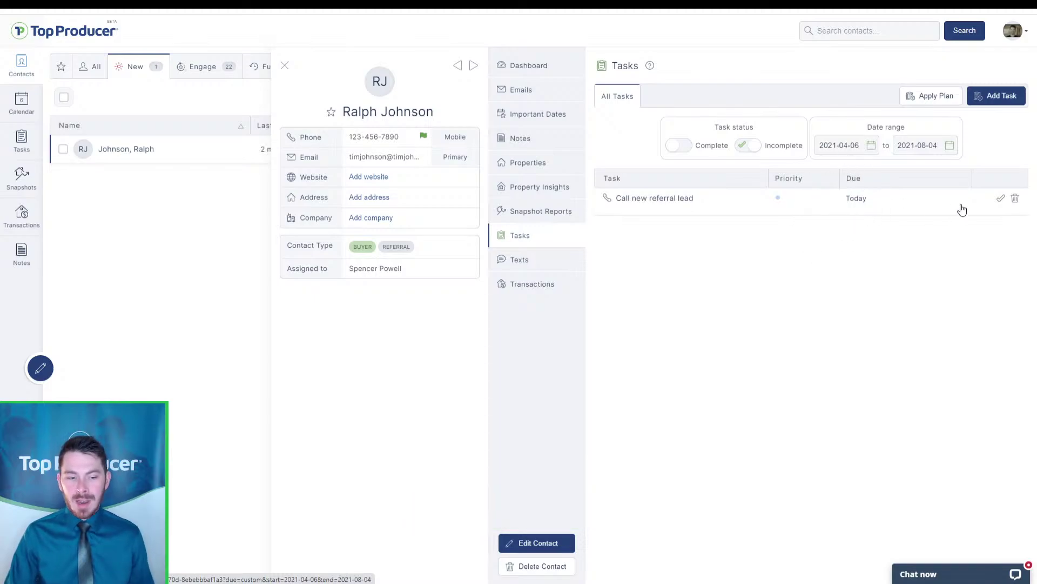
click(1002, 200)
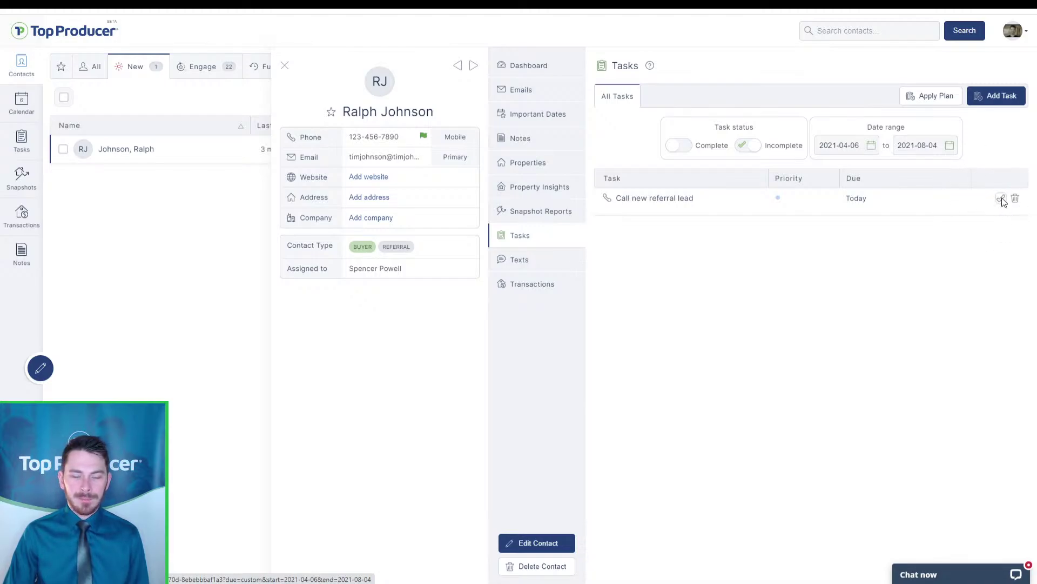
click(1002, 200)
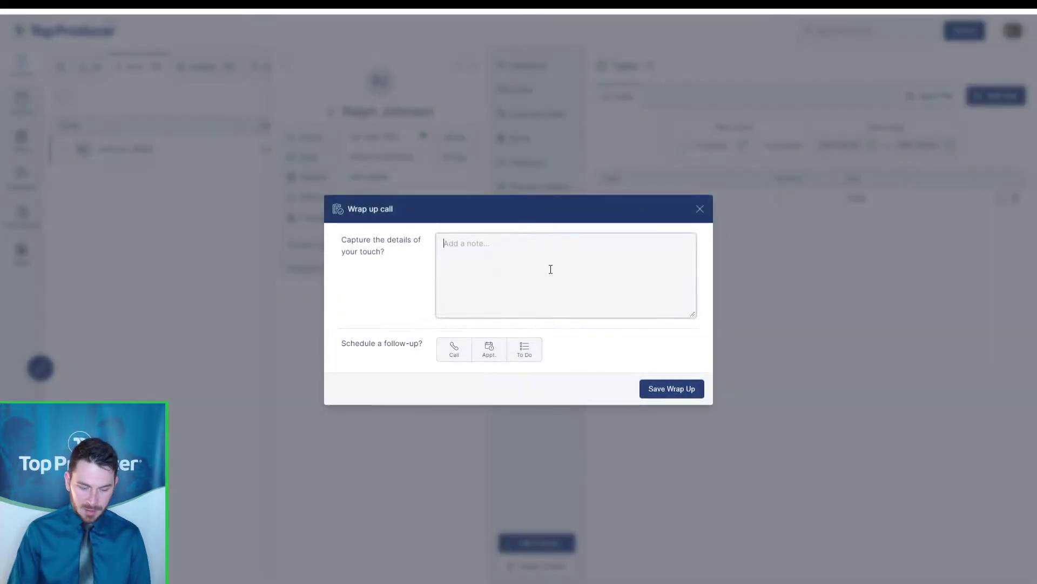
Note that the contact appreciated the call and wants to talk tomorrow about buying a home
text(called Ra)
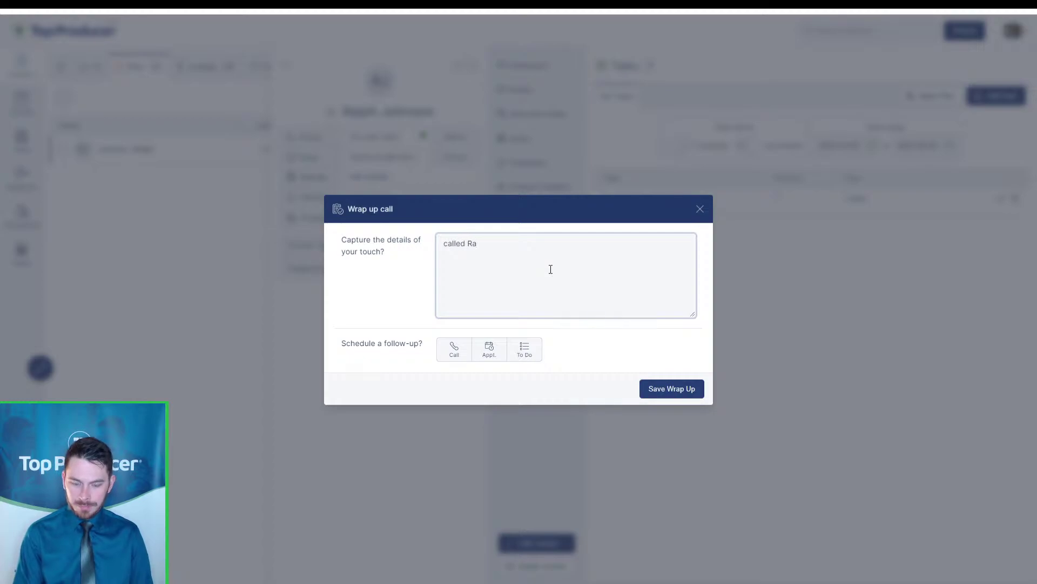
text(lph, appreciate)
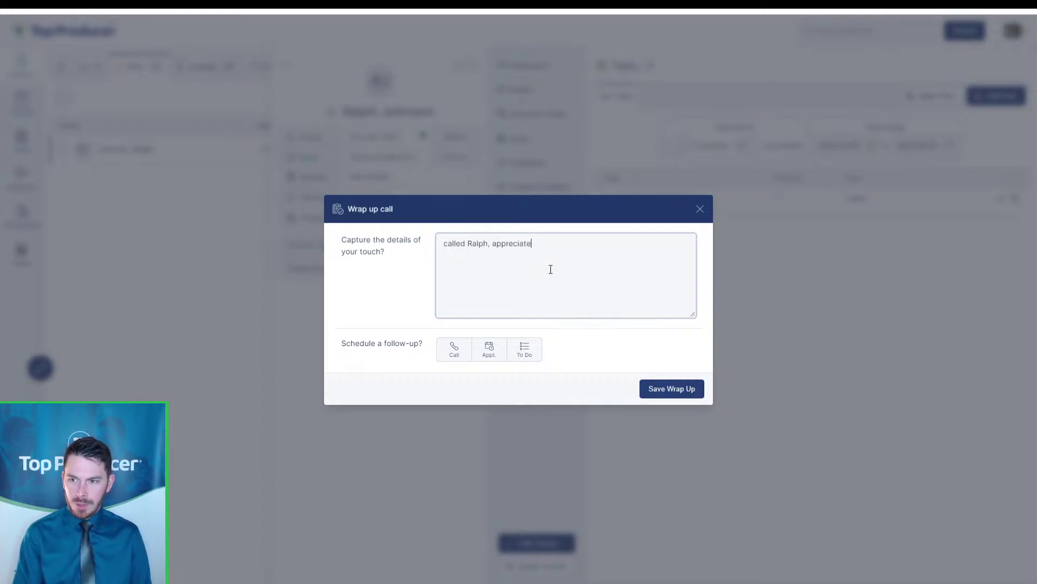
text(d the c)
key(BackSpace)
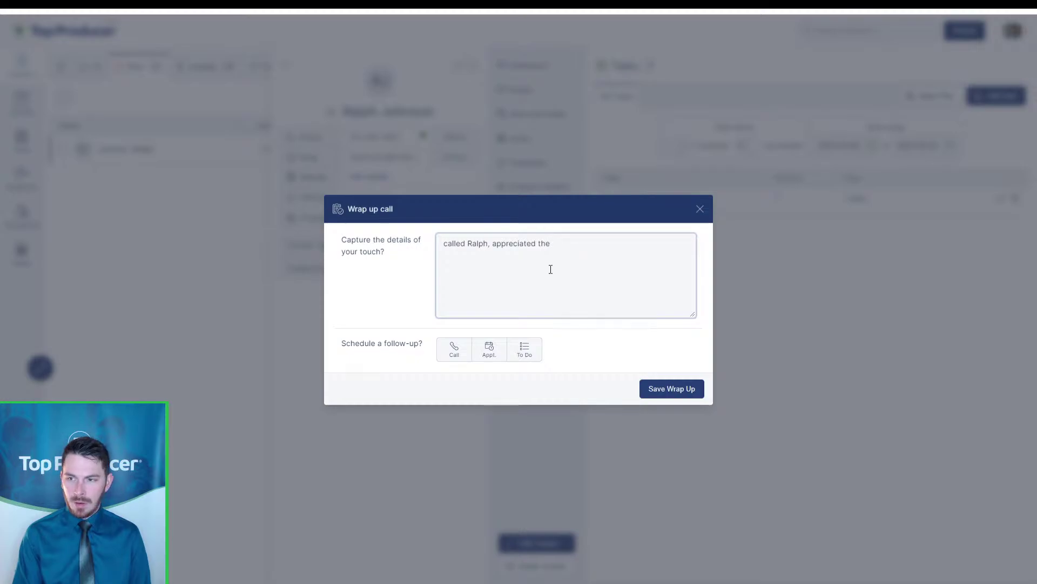
text(call  want)
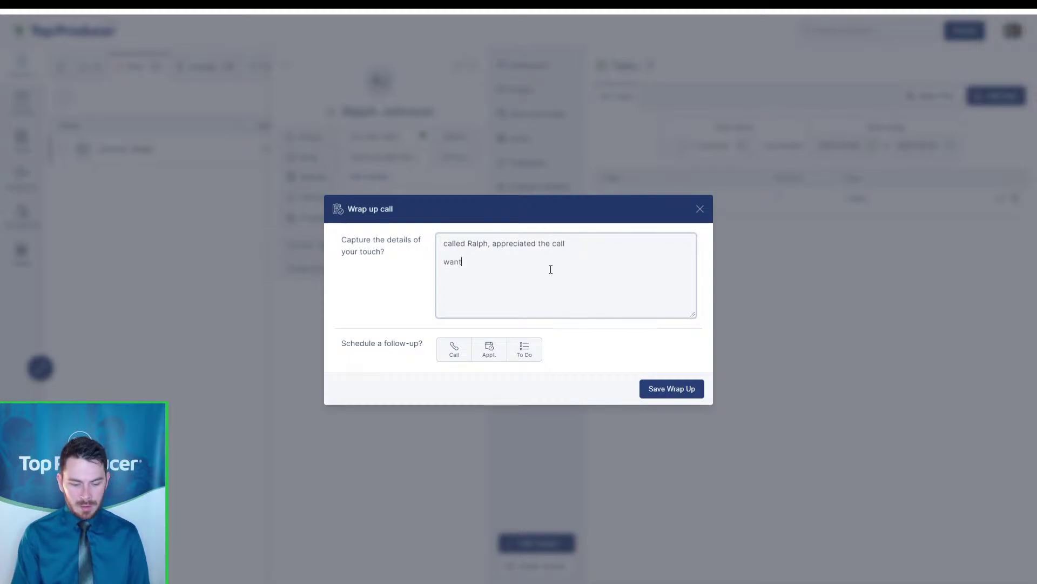
text(s to talk more tomor)
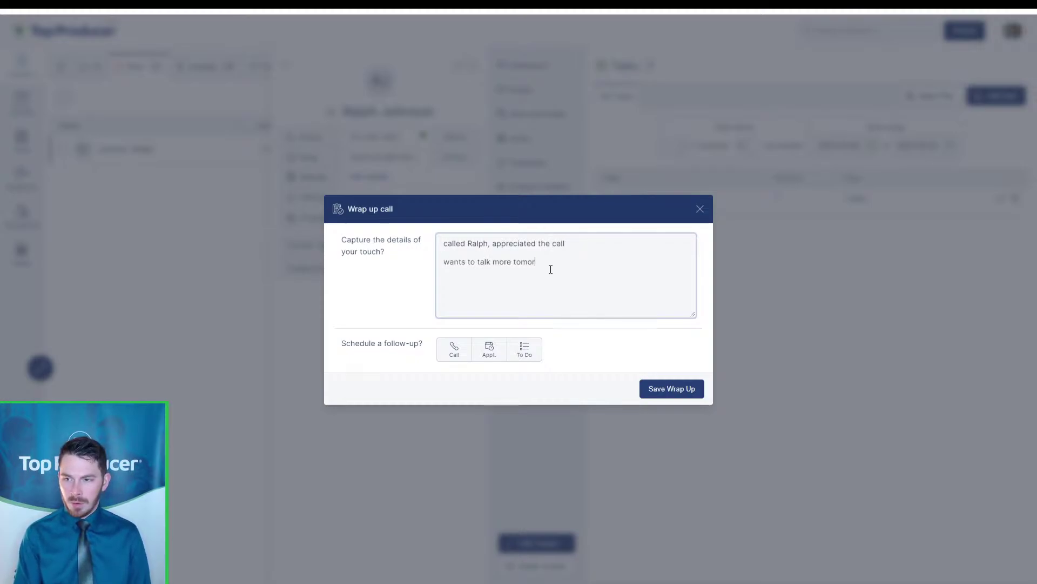
text(row about potentially)
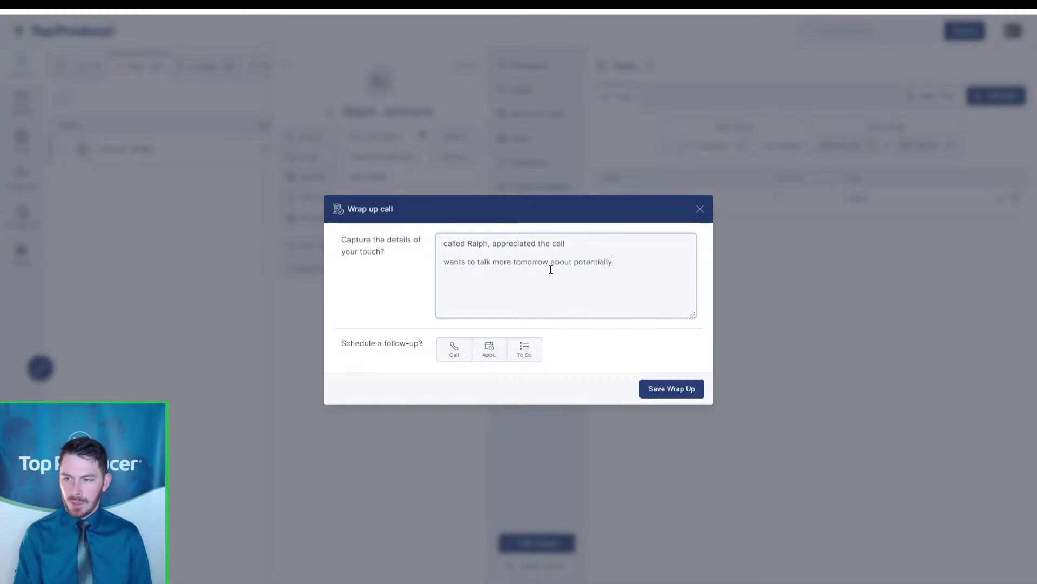
text( buying a home)
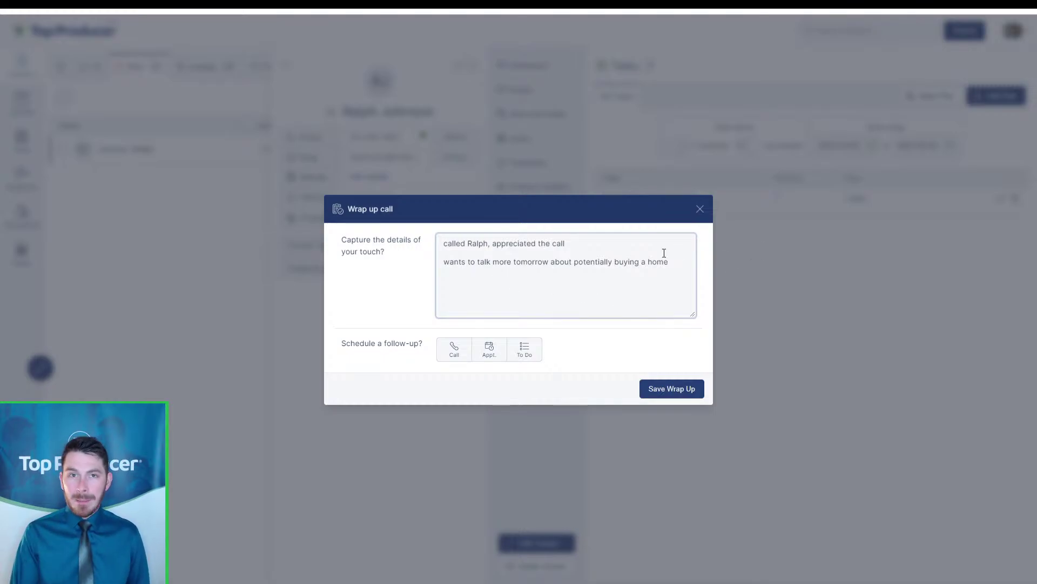
key(ctrl)
key(ctrl)
key(ctrl)
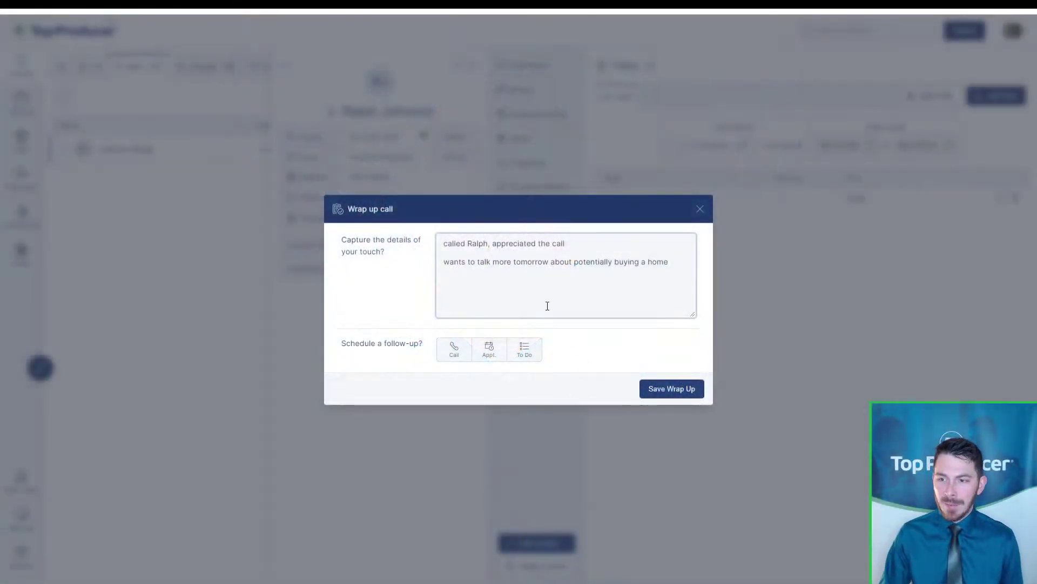
key(ctrl)
key(ctrl)
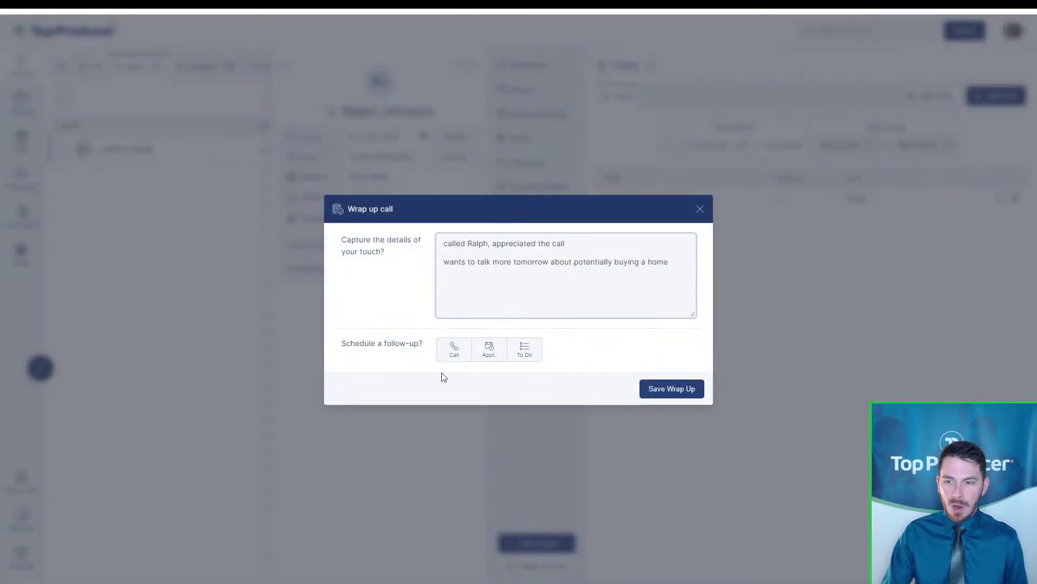
key(ctrl)
key(ctrl)
key(ctrl)
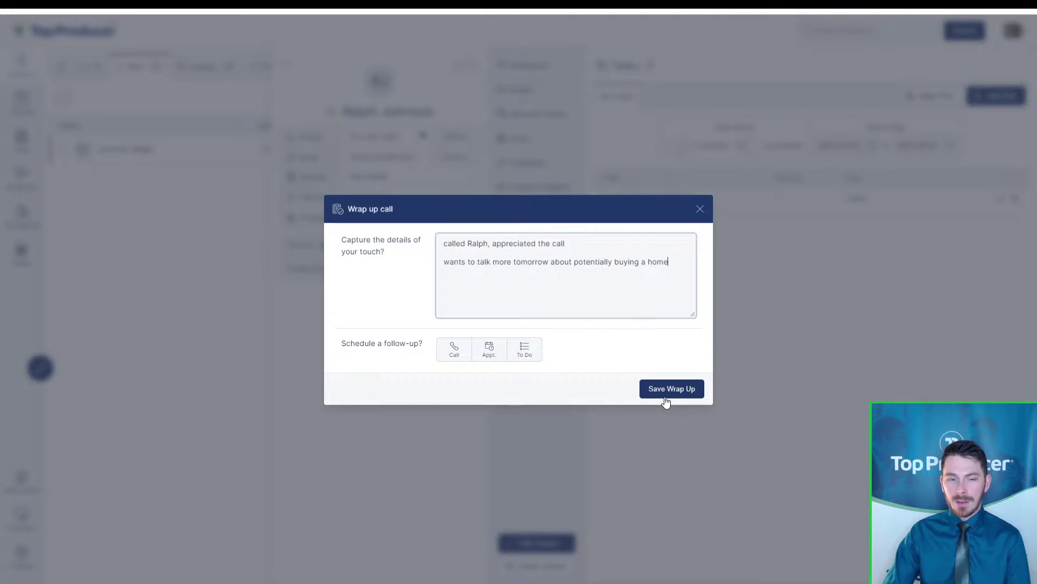
click(680, 266)
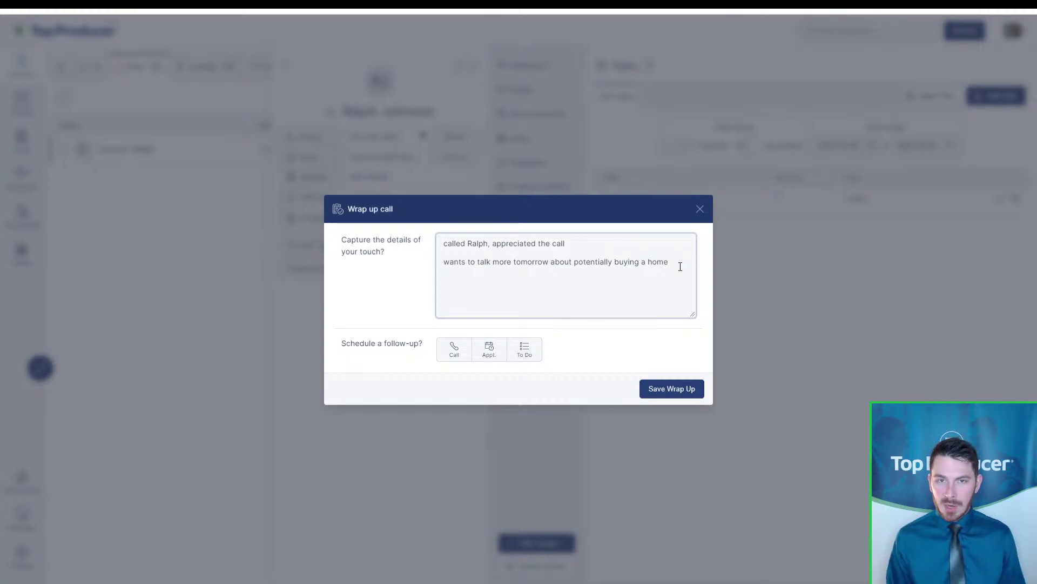
click(449, 365)
Schedule a follow-up call, add the contact's name to its title, and date it May 7
click(449, 359)
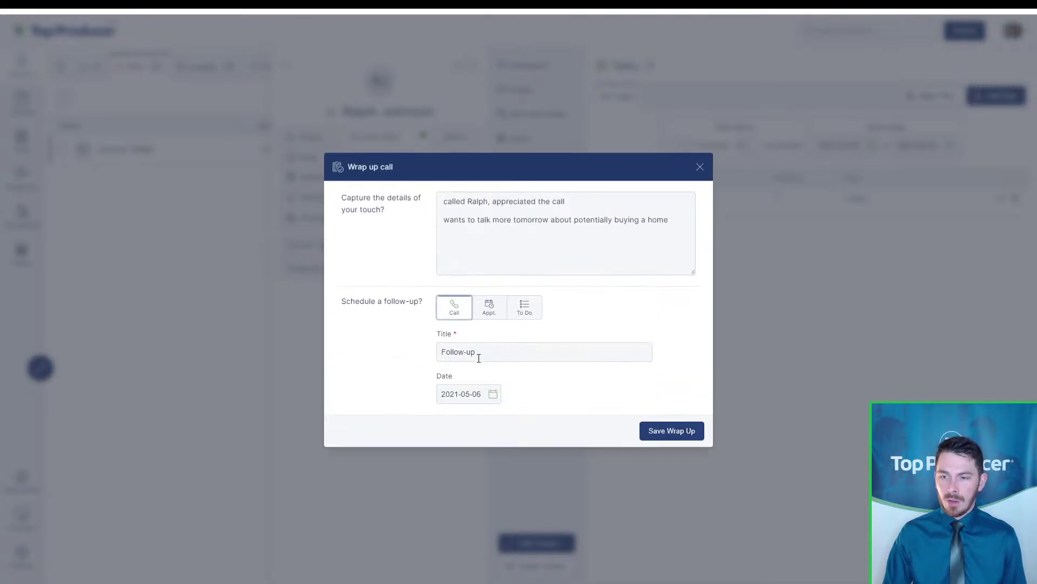
click(499, 353)
text(with Ralph)
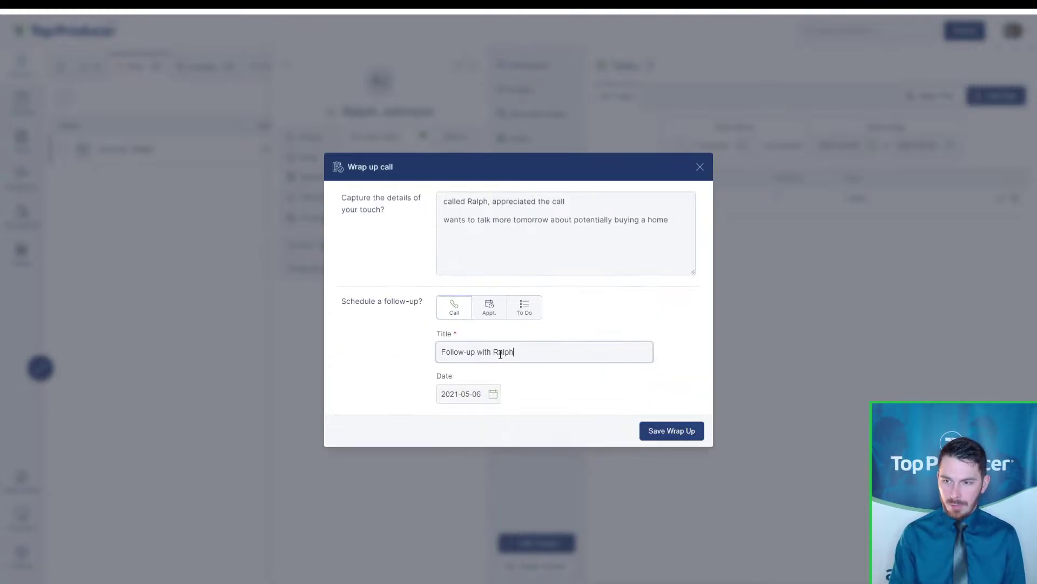
click(493, 393)
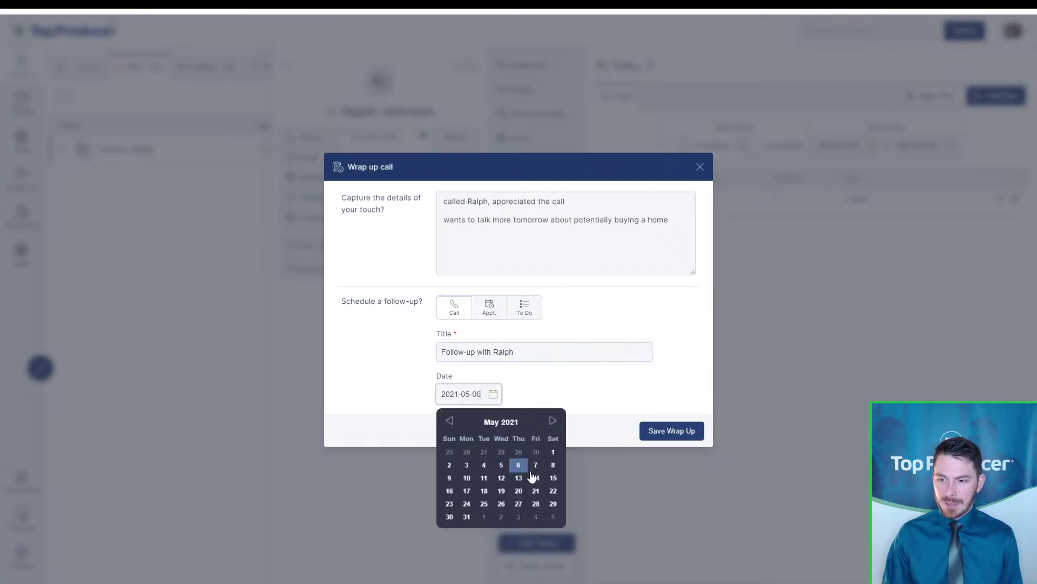
click(537, 472)
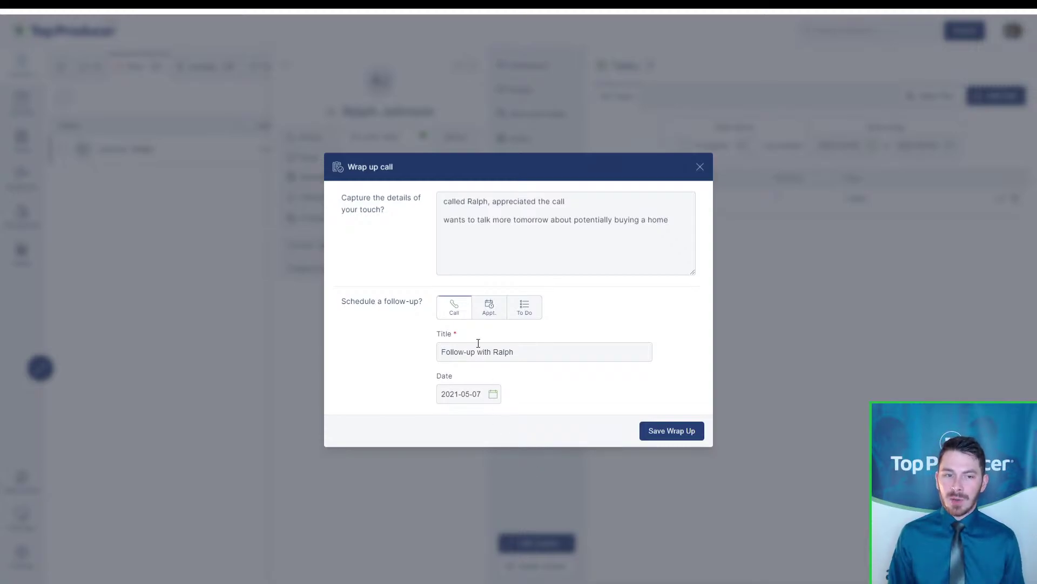
key(ctrl)
key(ctrl)
key(ctrl)
key(ctrl)
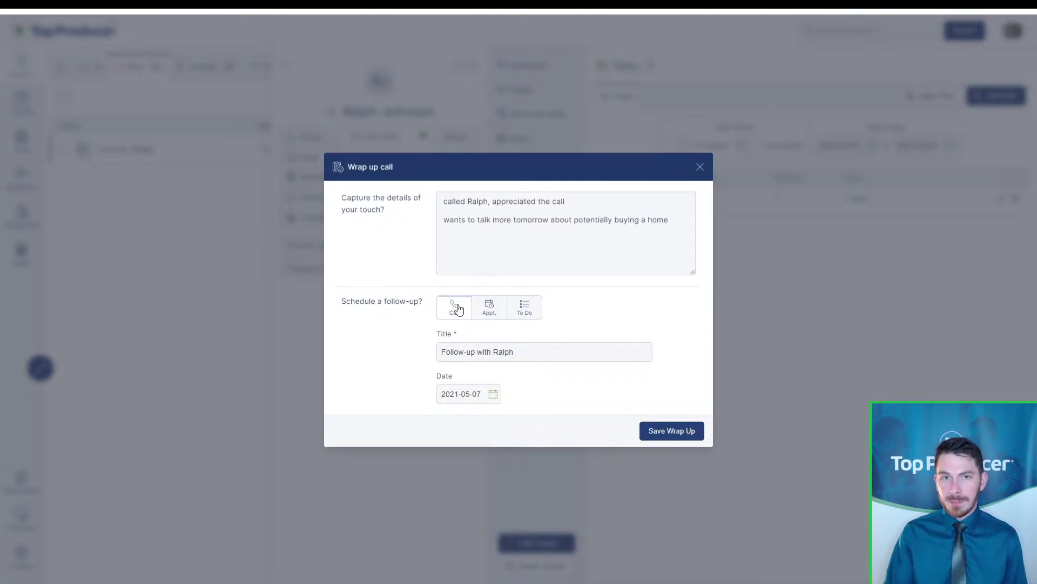
key(ctrl)
key(ctrl)
Try the follow-up as an appointment, setting its start hour to 12
click(489, 306)
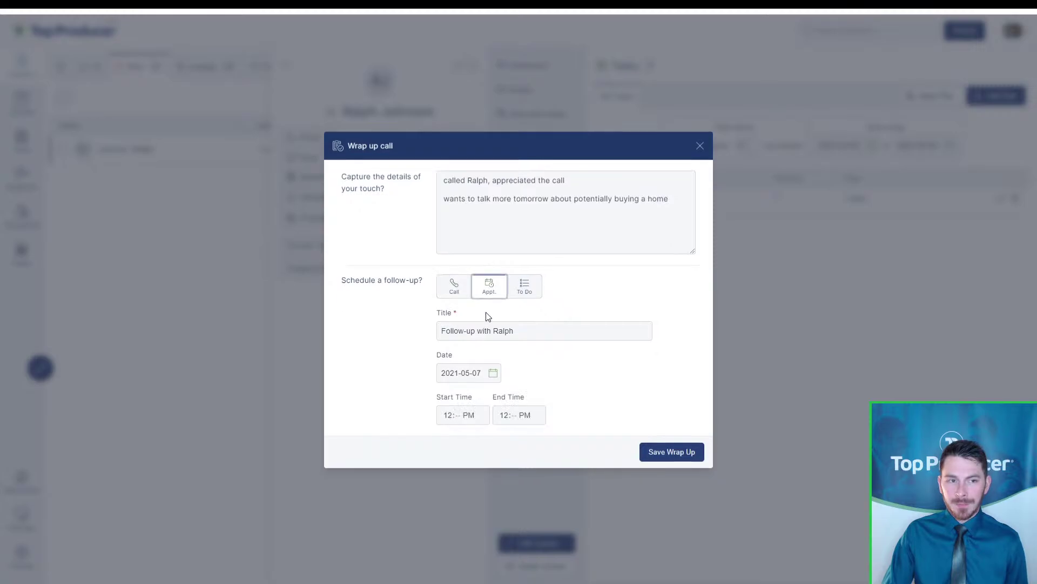
click(451, 417)
text(1)
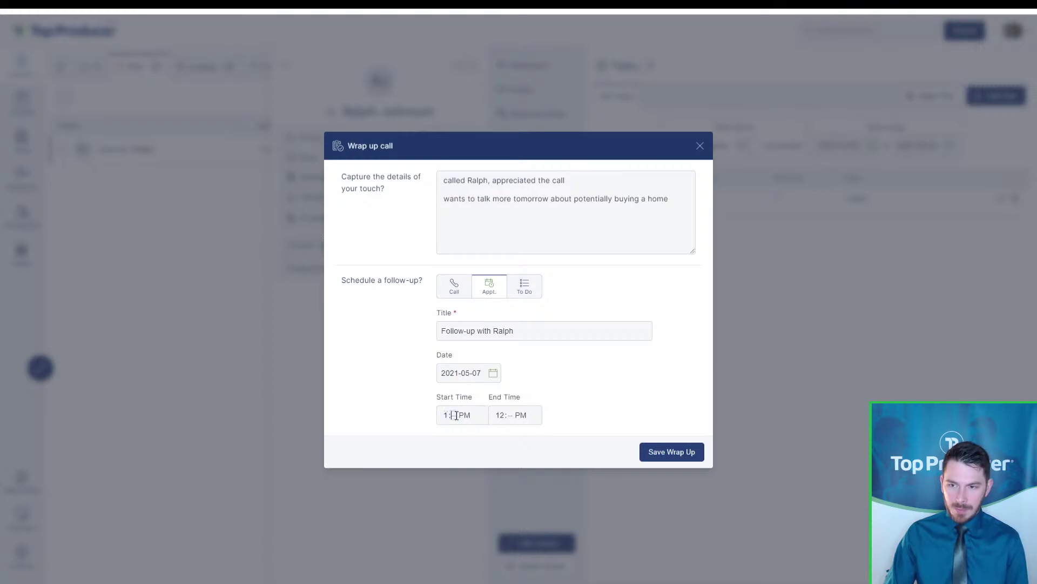
text(0)
click(455, 418)
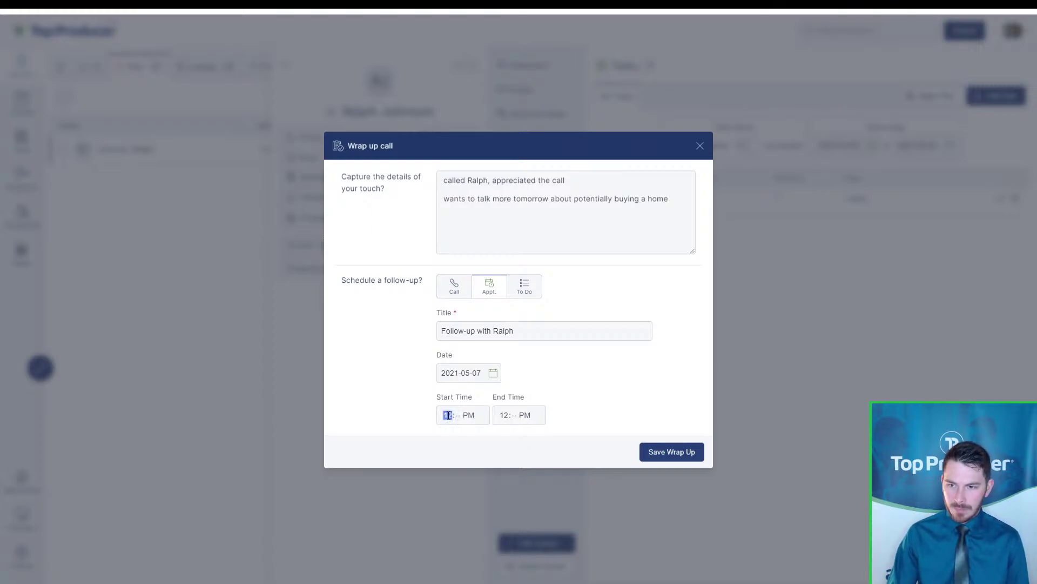
text(12)
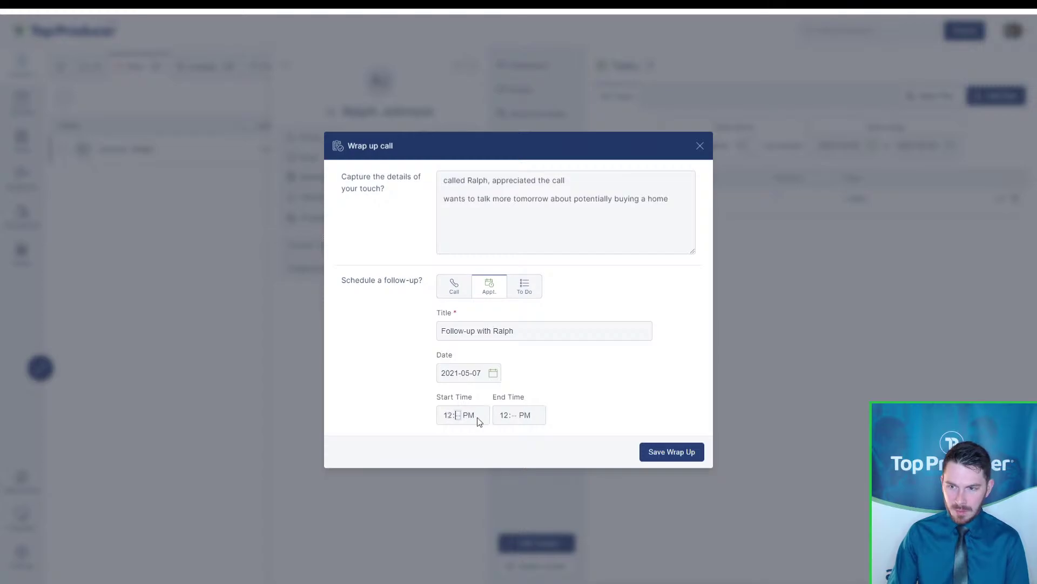
click(452, 416)
text(1)
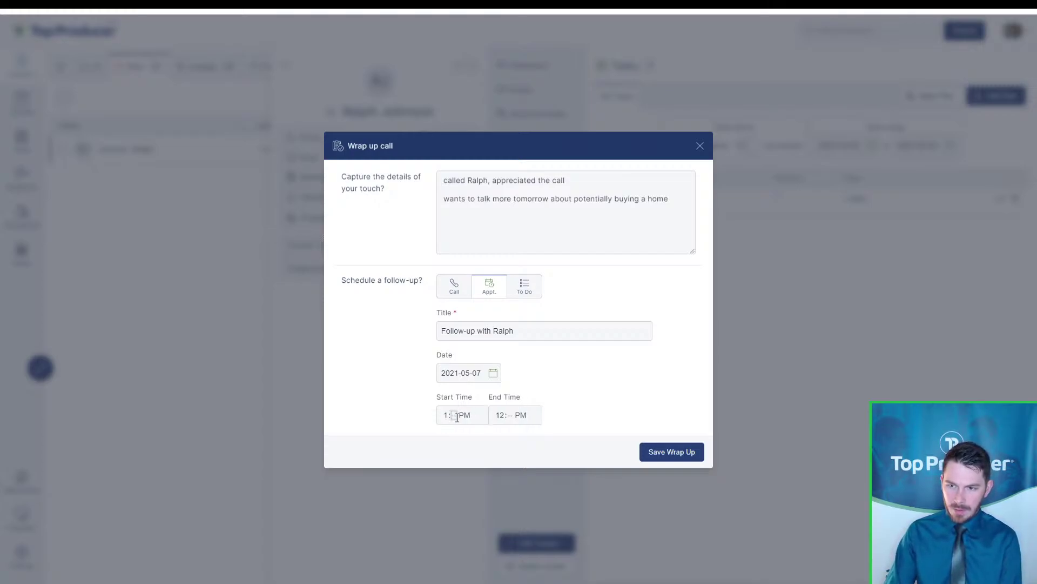
text(2)
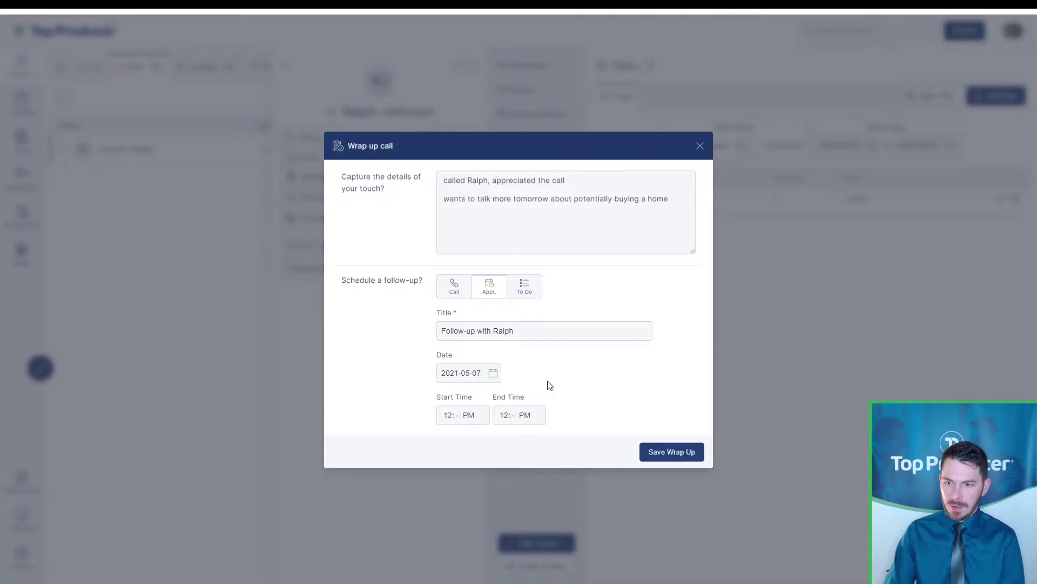
Switch the follow-up back to a call, save the wrap-up, and toggle completed tasks
click(467, 291)
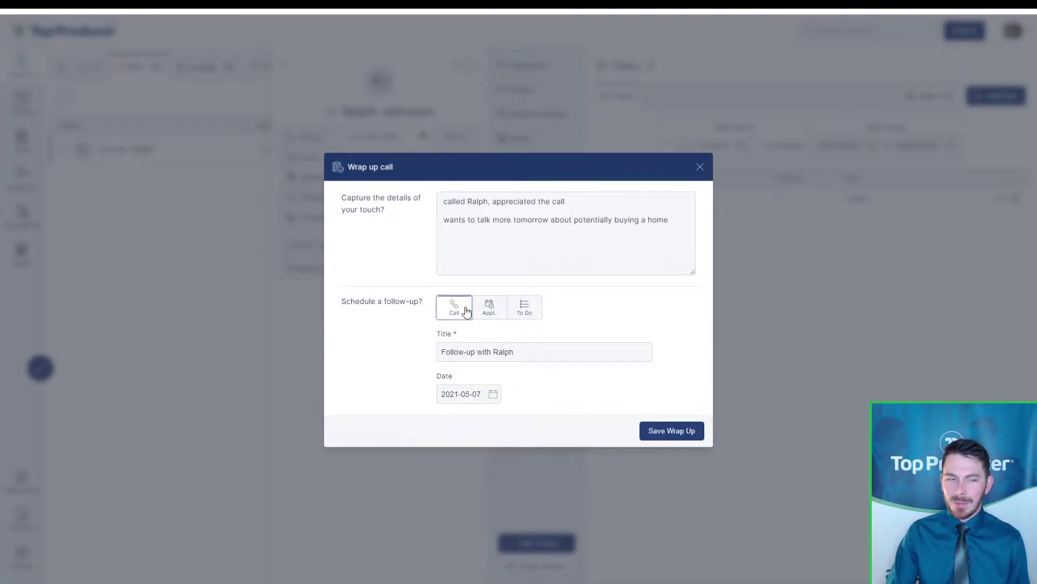
click(662, 427)
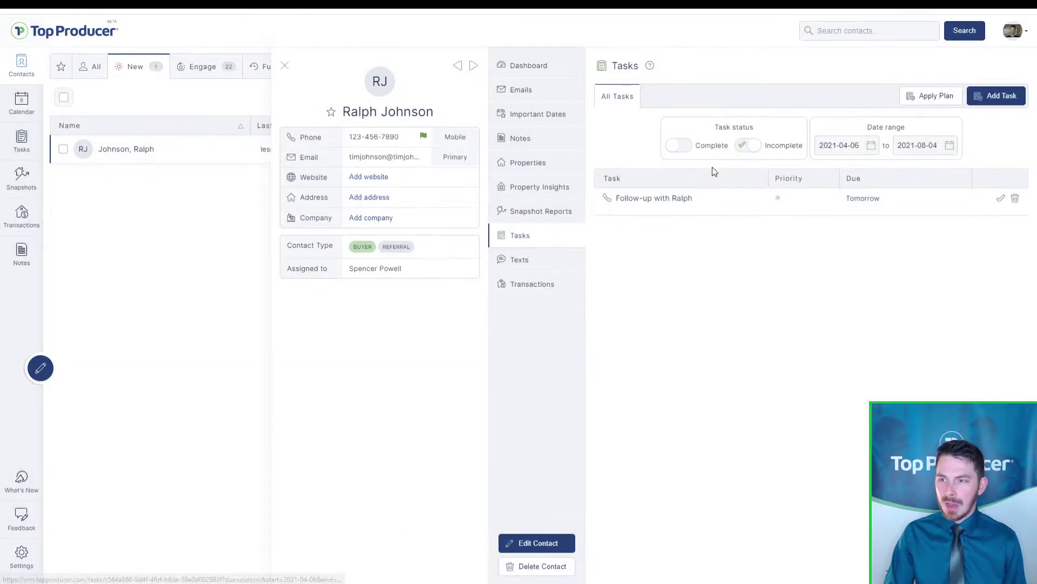
click(678, 153)
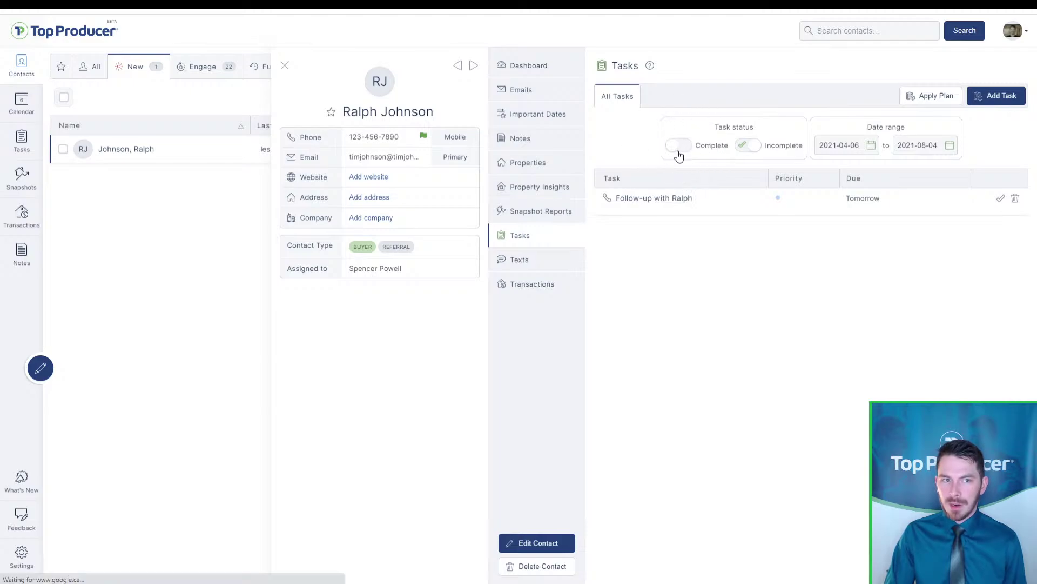
key(ctrl)
key(ctrl)
key(ctrl)
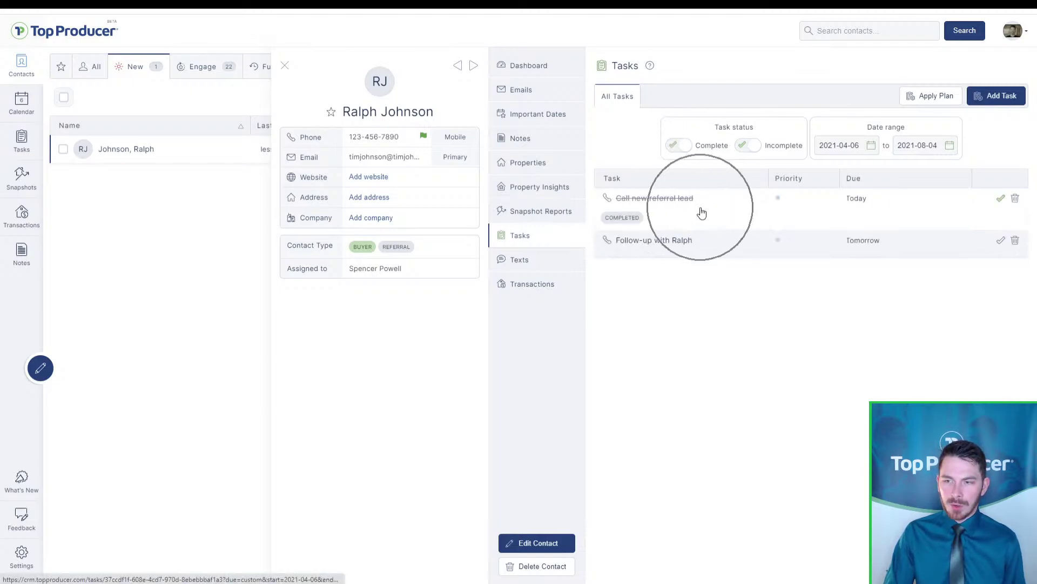
key(ctrl)
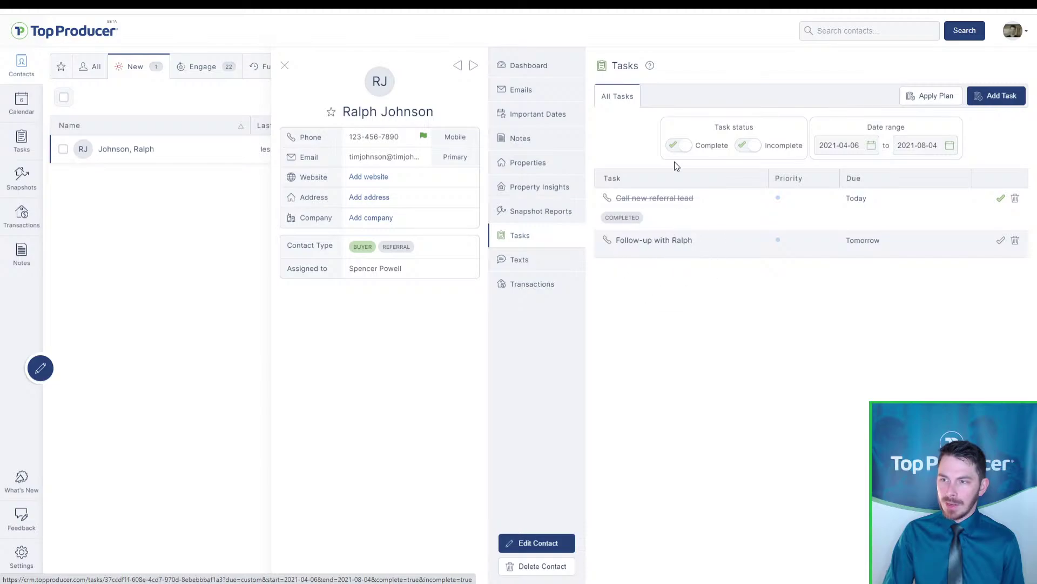
click(675, 154)
Change the contact's status to Engage from its dashboard and close the contact panel
click(549, 65)
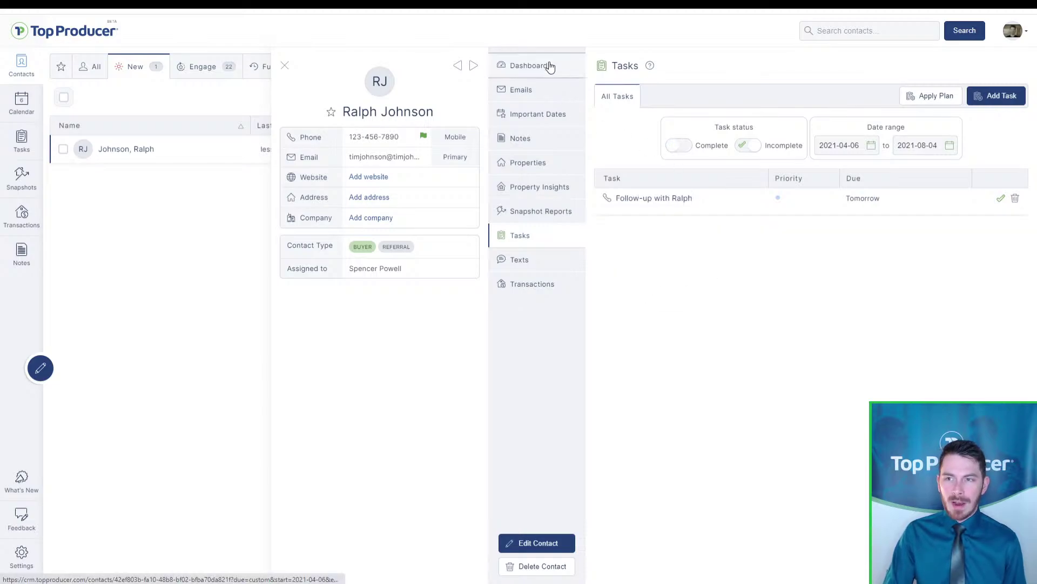
key(ctrl)
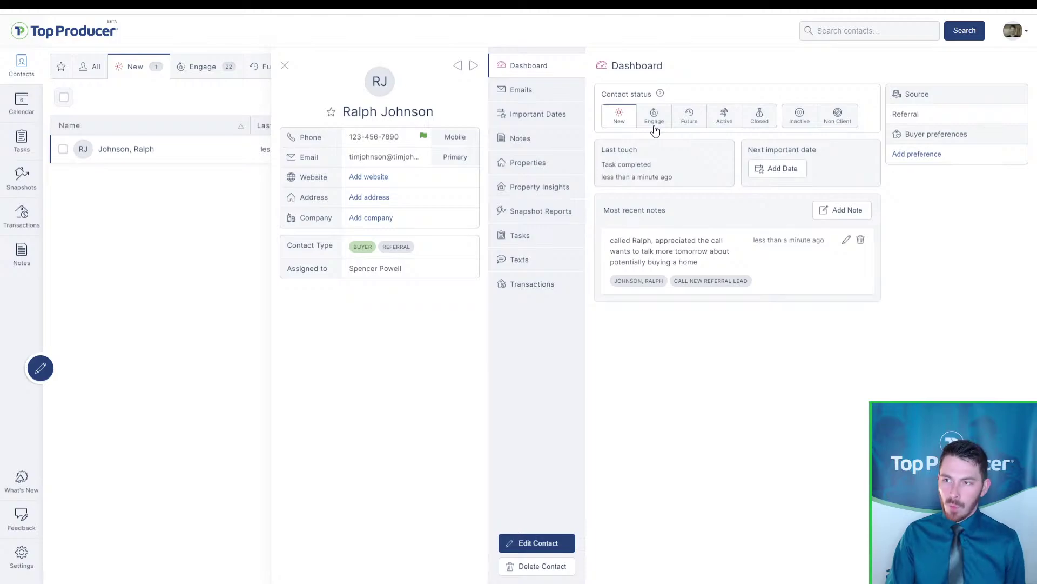
click(654, 126)
key(ctrl)
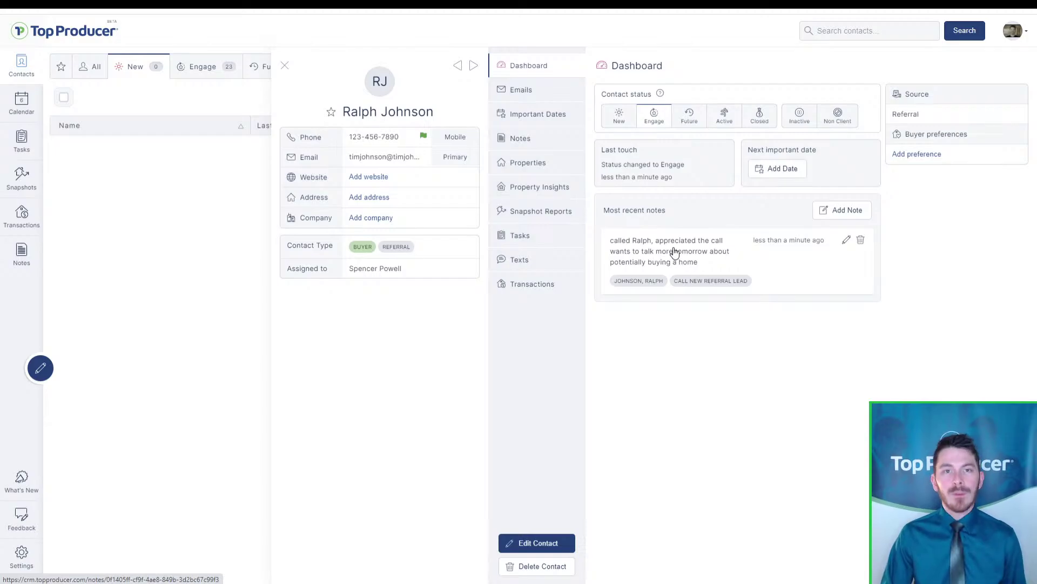
click(285, 65)
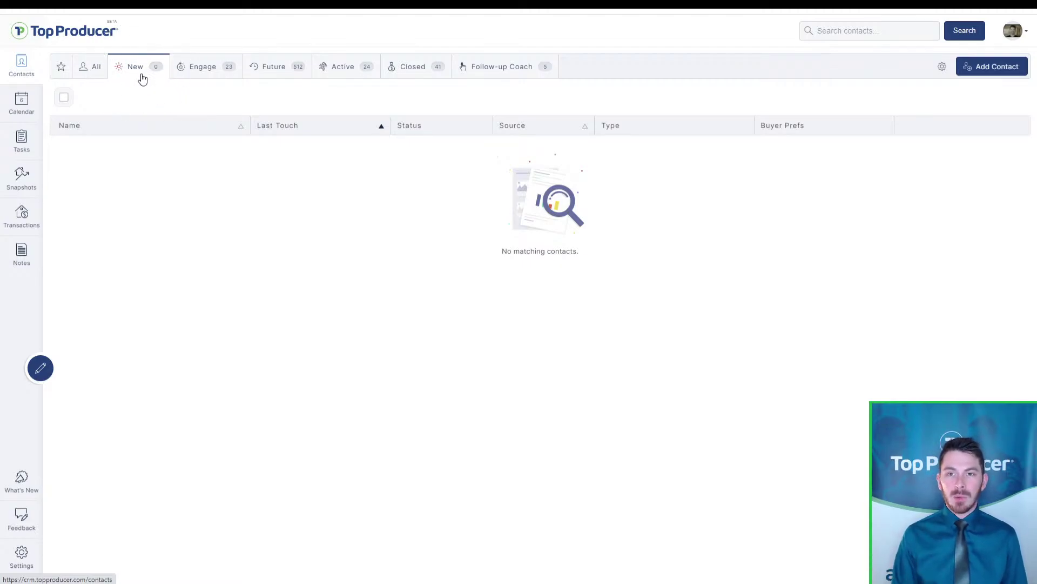
Sort Engage contacts by Last Touch descending and open their 3-day reminder settings
click(201, 68)
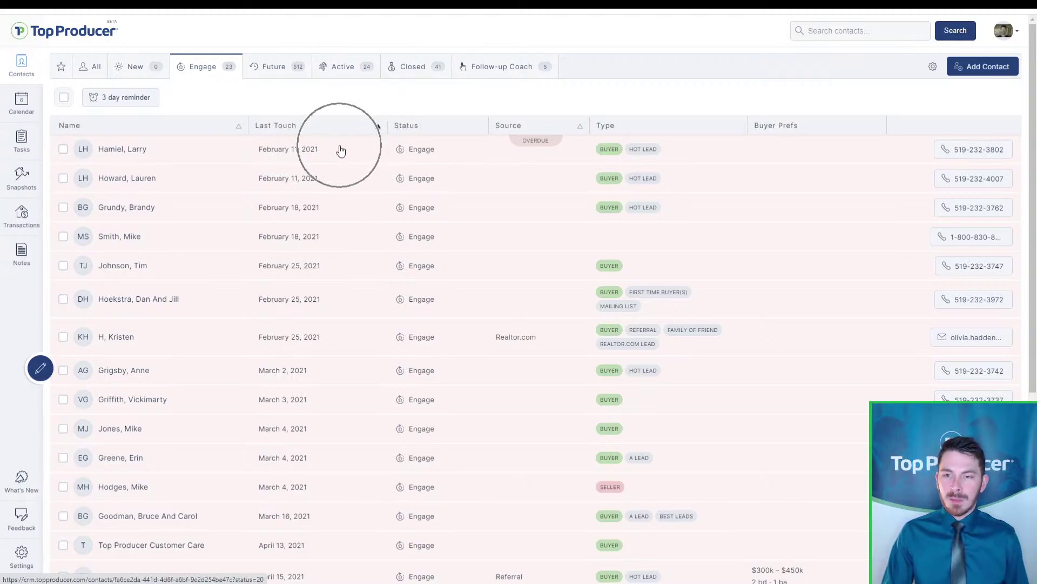
click(378, 128)
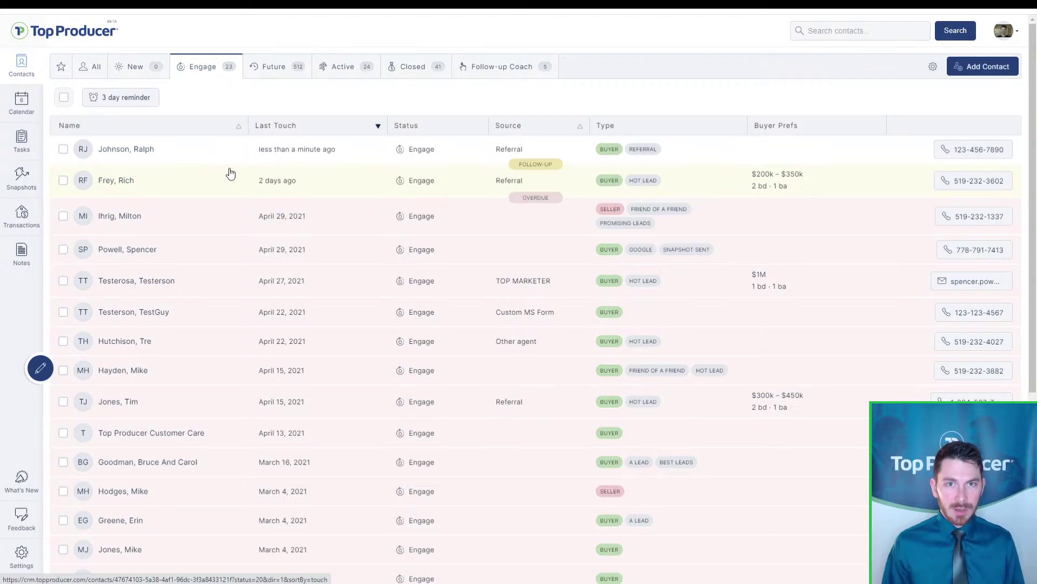
click(110, 107)
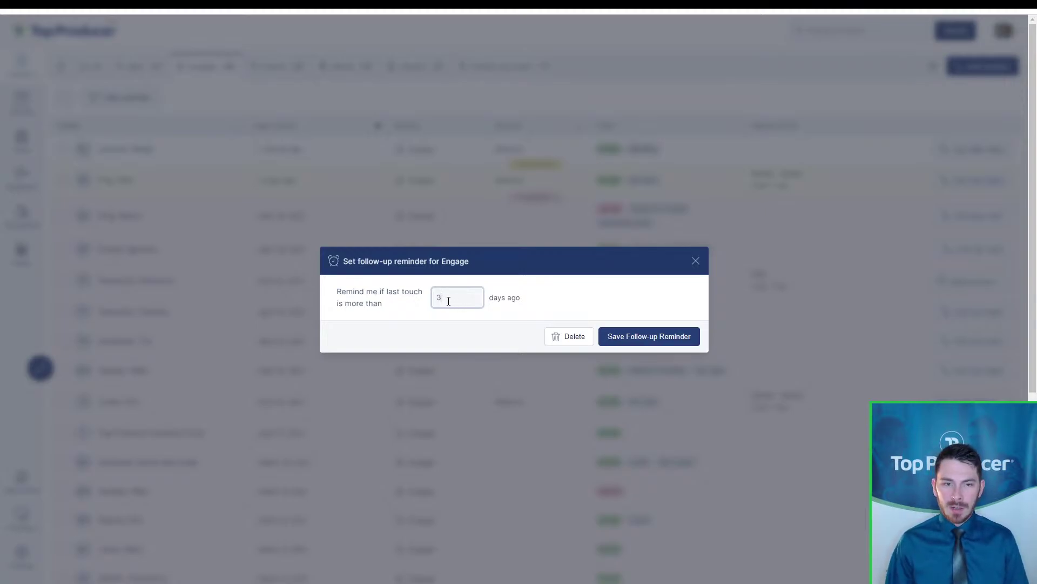
Close the Engage reminder settings at 3 days and reload the Engage contacts list
click(696, 261)
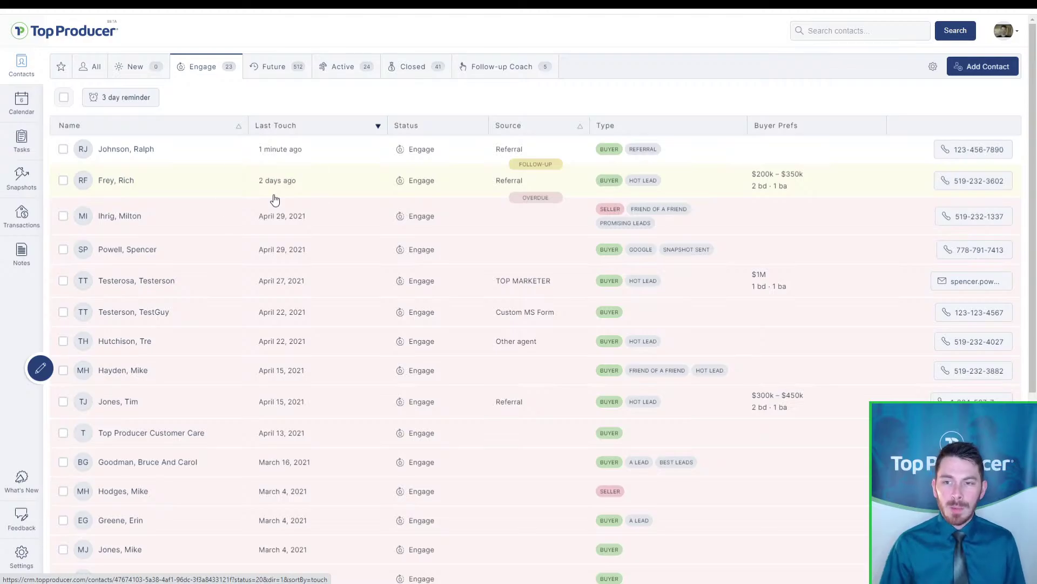
click(129, 202)
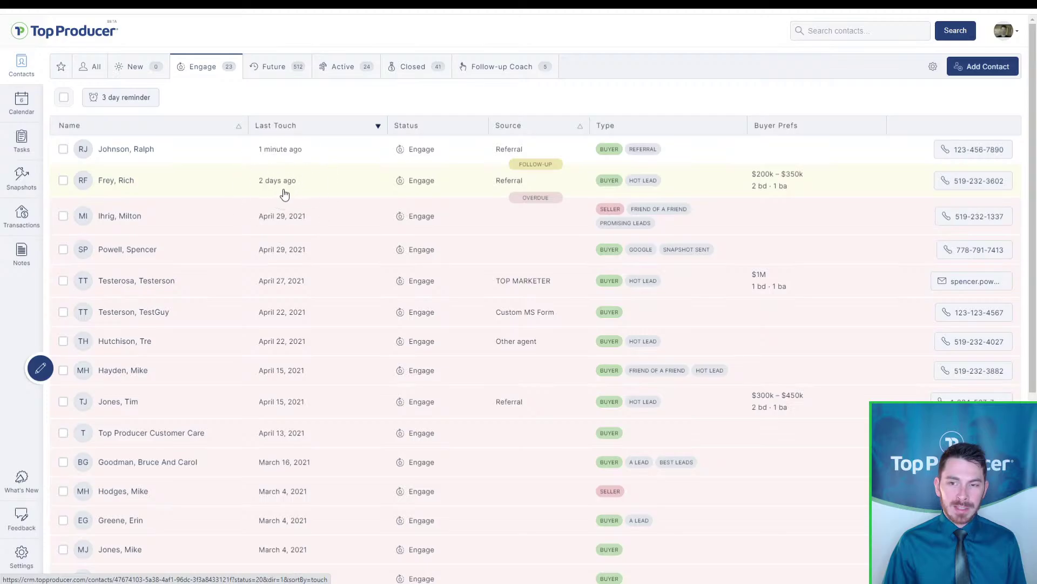
click(288, 223)
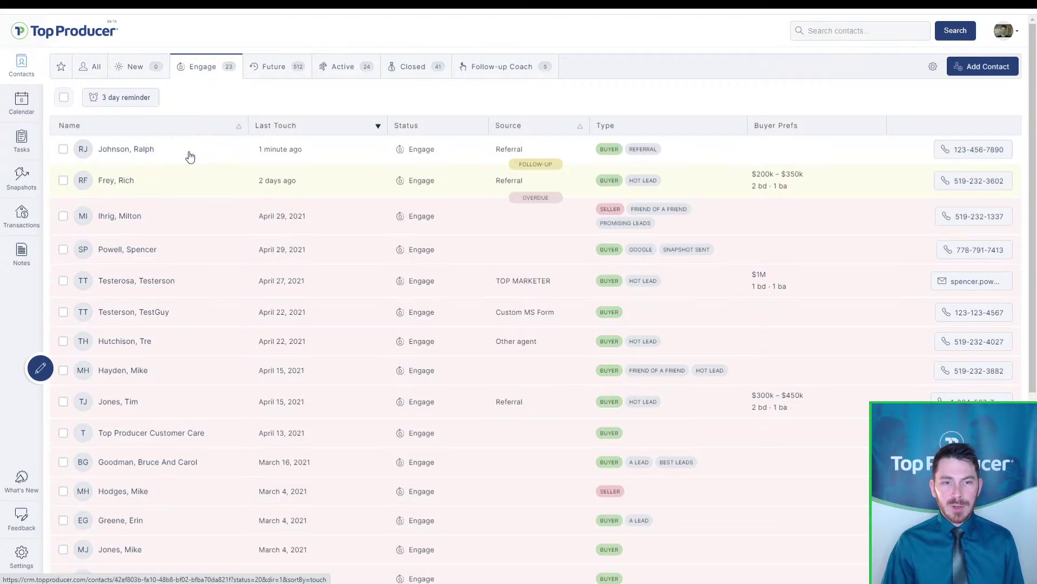
click(268, 156)
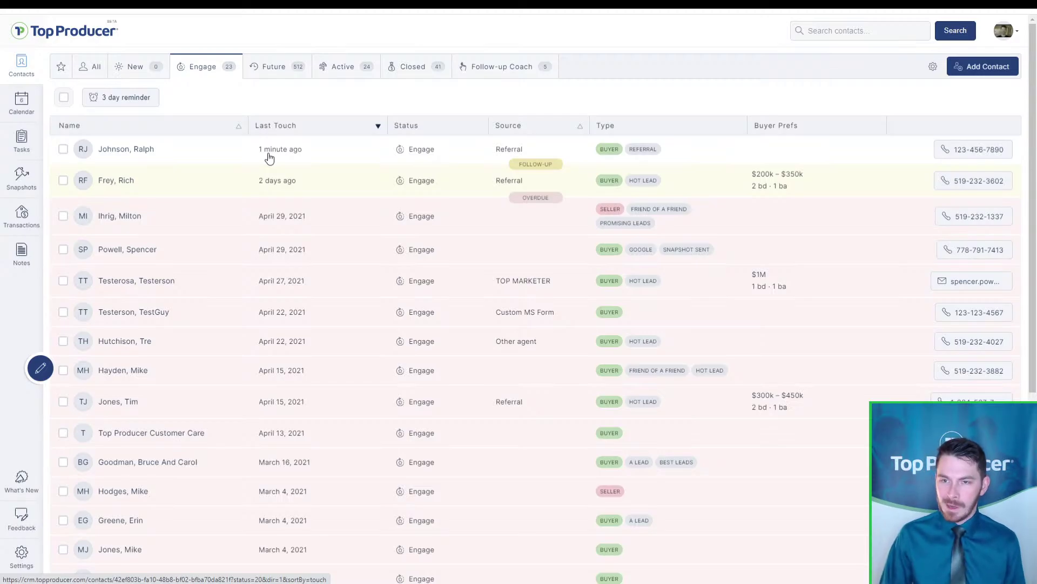
click(163, 75)
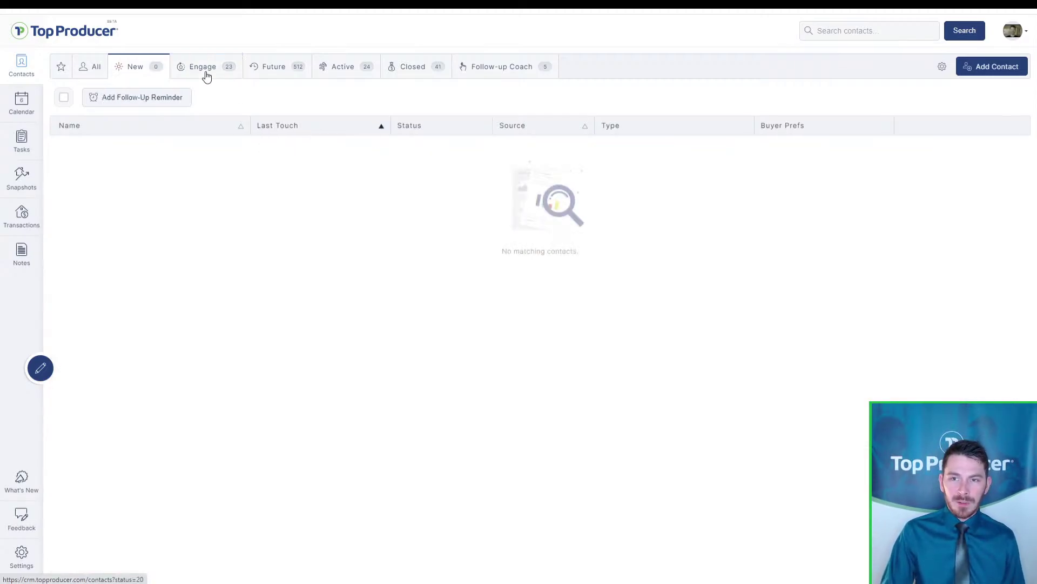
click(206, 71)
Sort the Engage contacts by Last Touch, oldest first
click(377, 128)
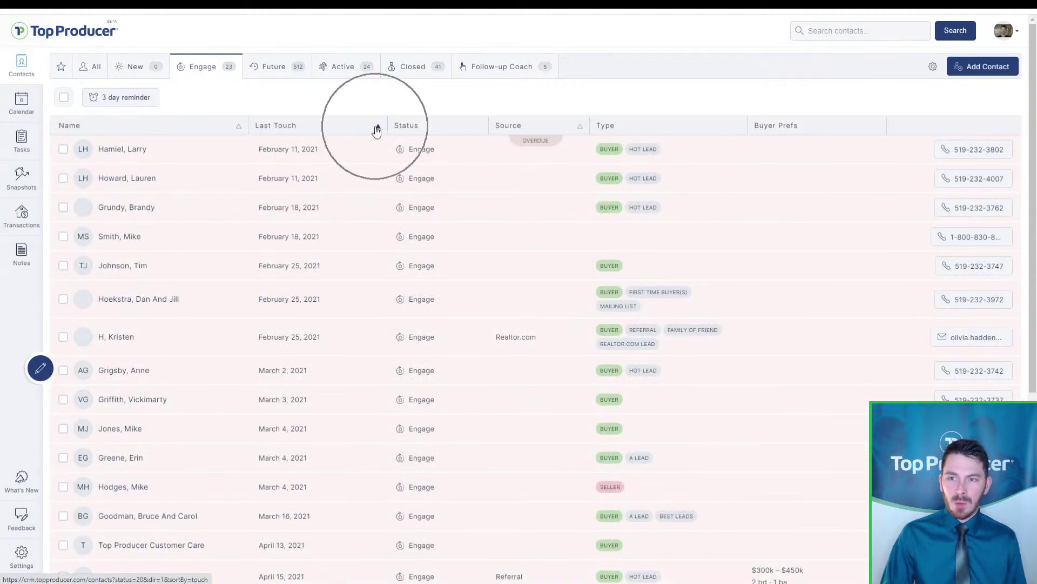
click(364, 128)
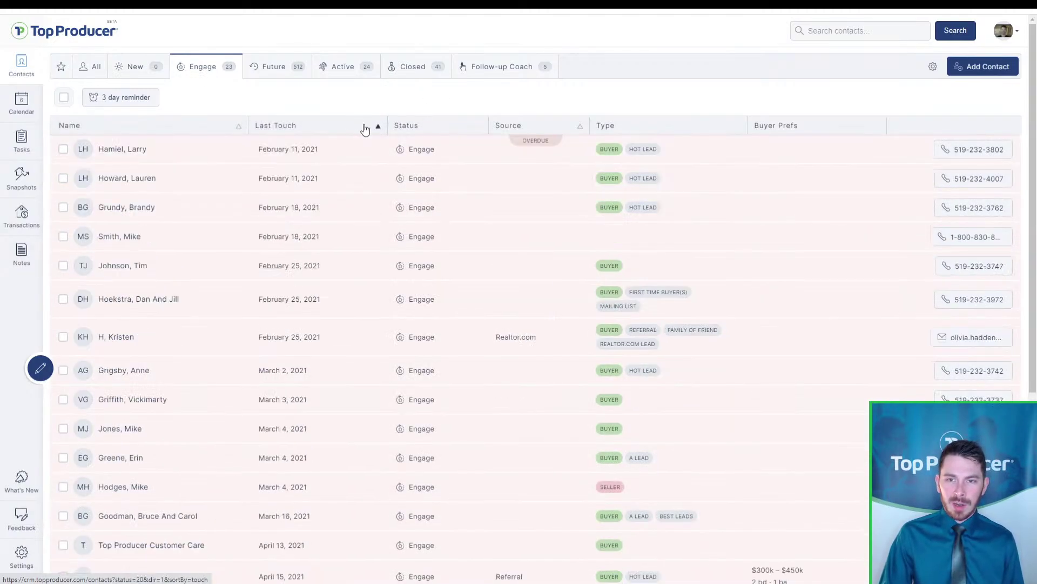
click(366, 129)
click(287, 203)
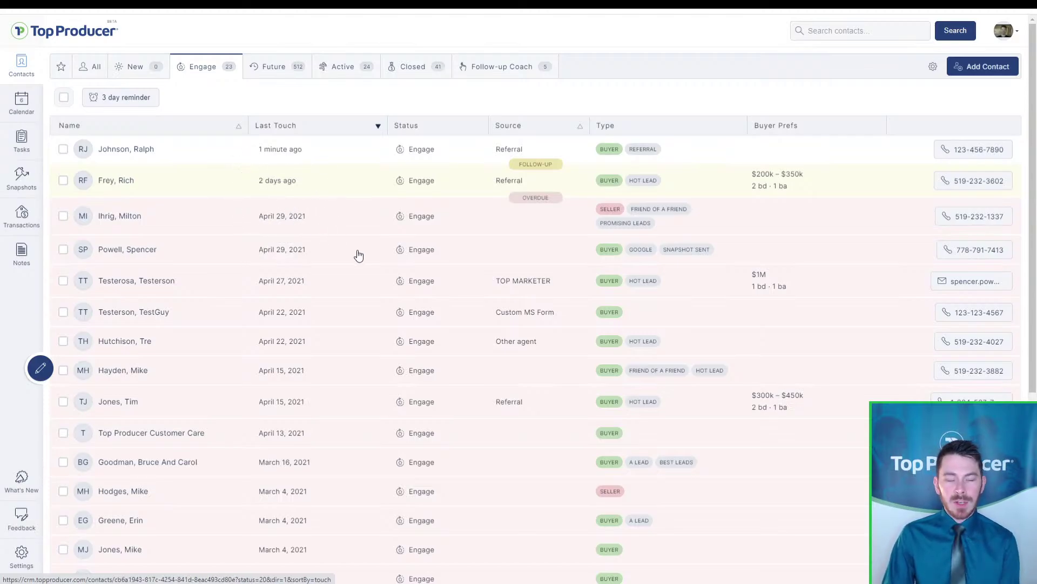
mouse_move(325, 182)
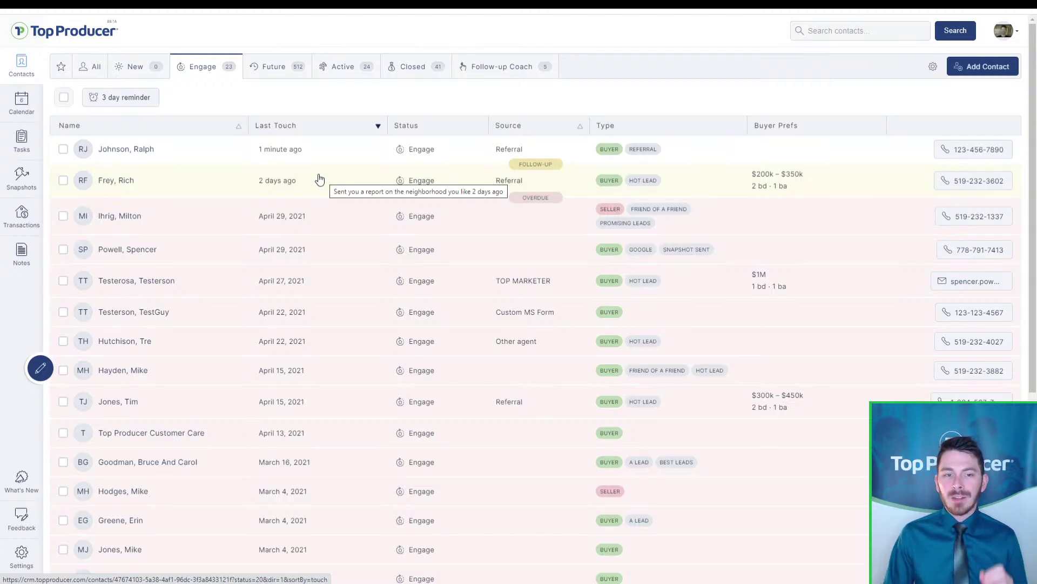
click(128, 102)
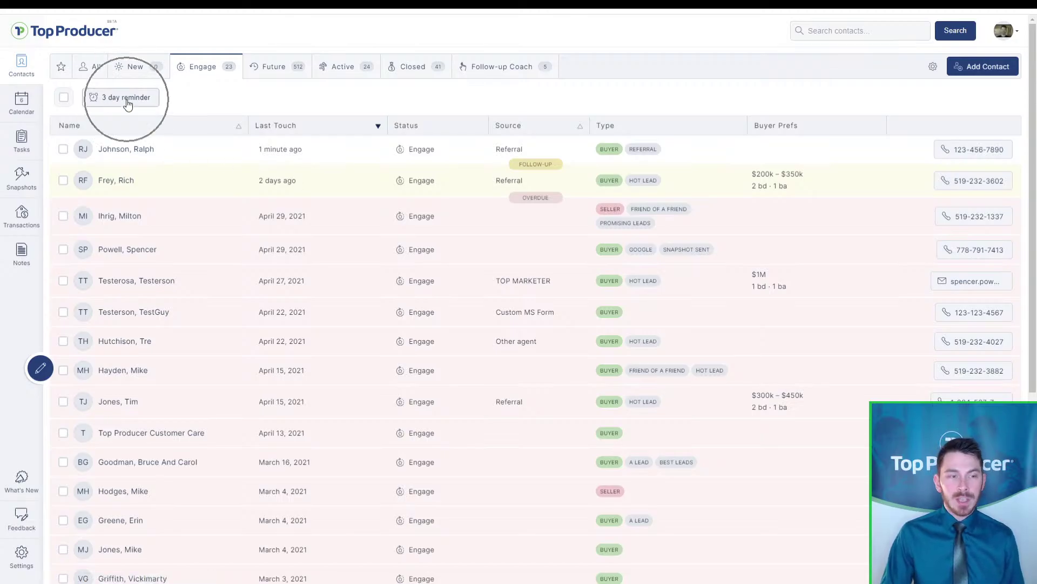
key(ctrl)
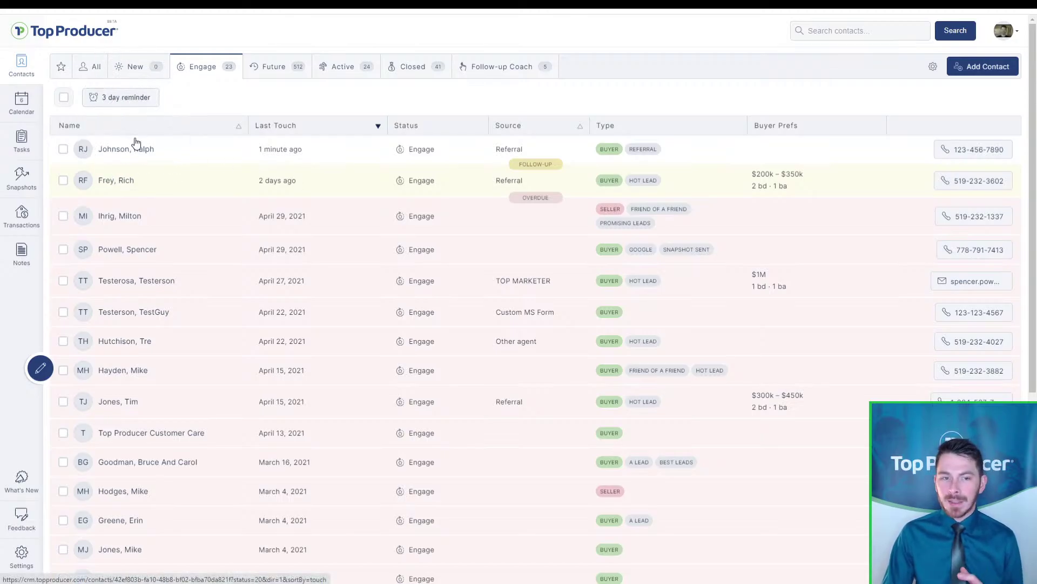
click(367, 126)
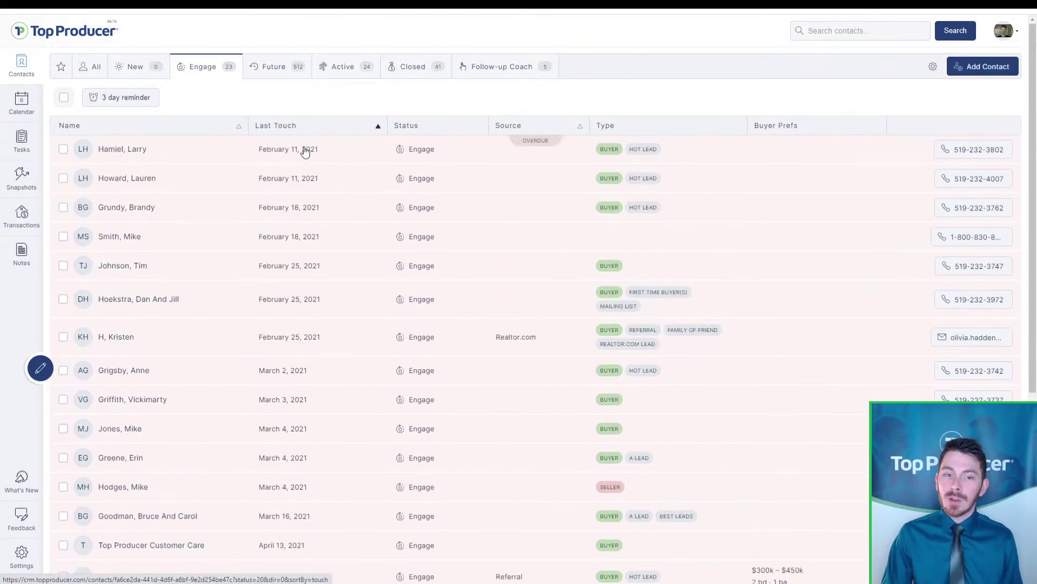
Give the New tab a 1-day follow-up reminder
click(135, 76)
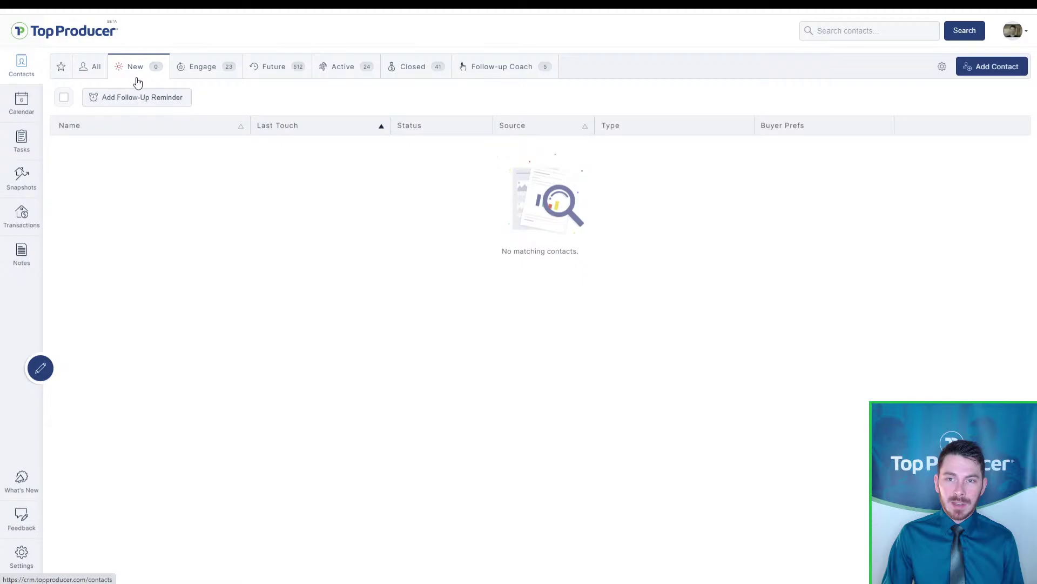
click(172, 101)
click(461, 297)
text(1)
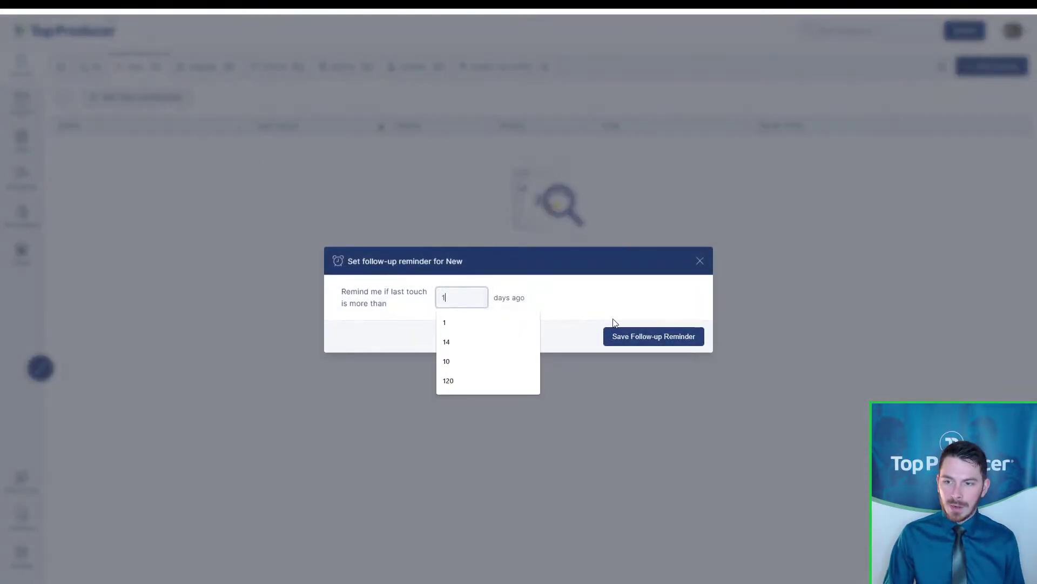
click(627, 340)
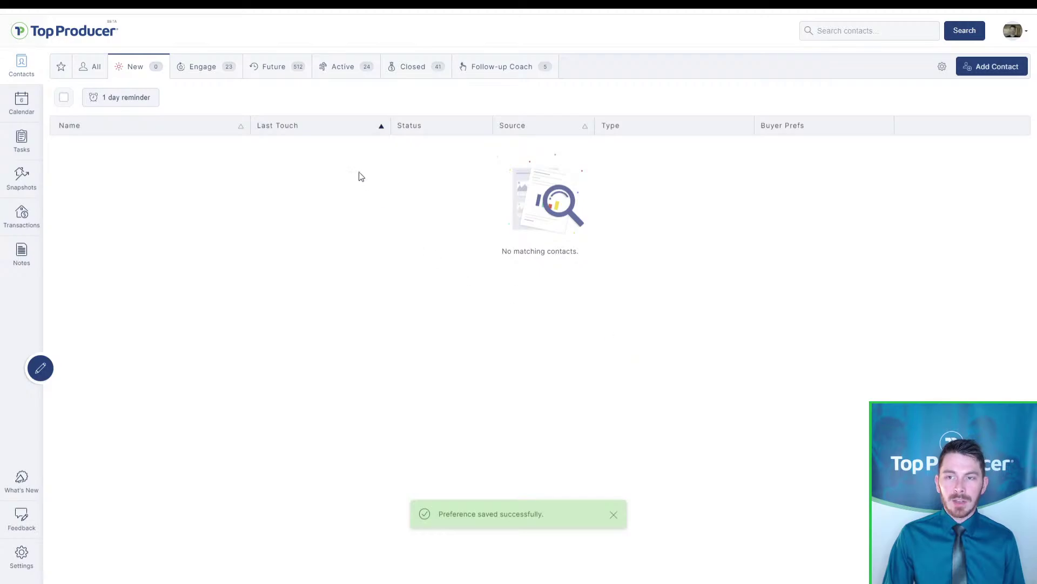
Set the Future tab's follow-up reminder to 30 days, then change it to 45 days
click(282, 68)
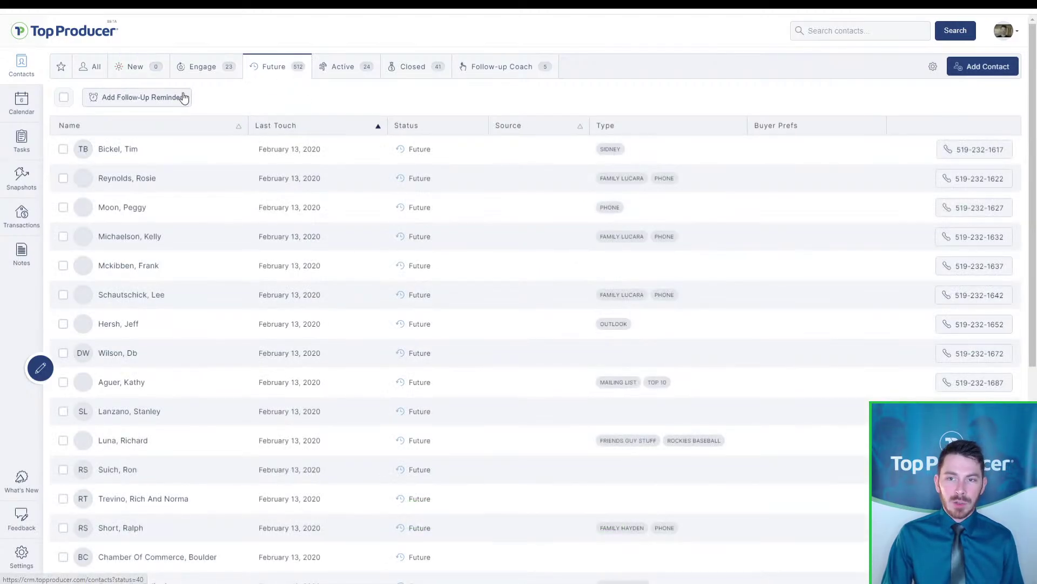
click(184, 98)
click(480, 295)
text(30)
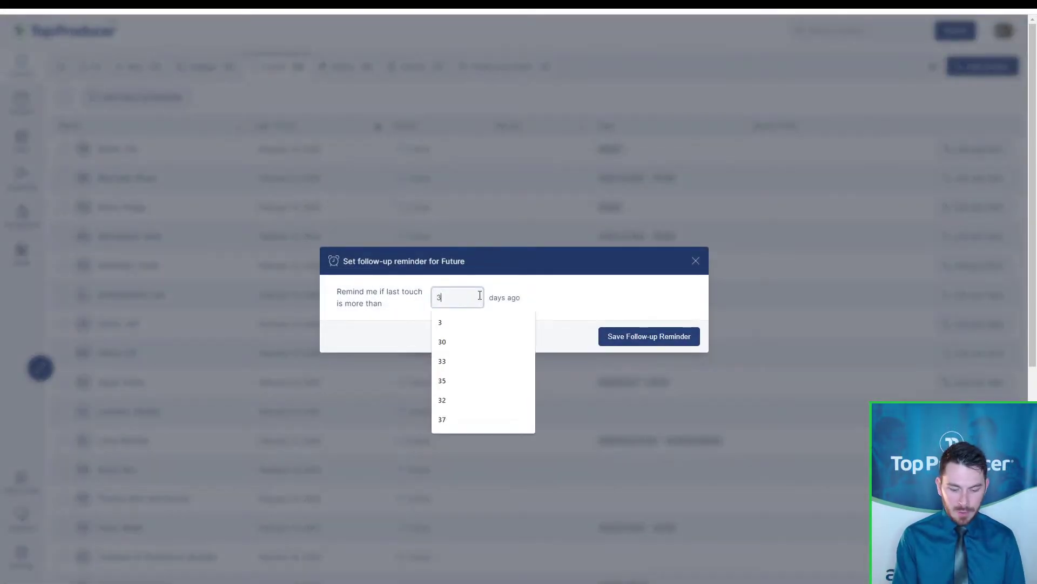
click(673, 339)
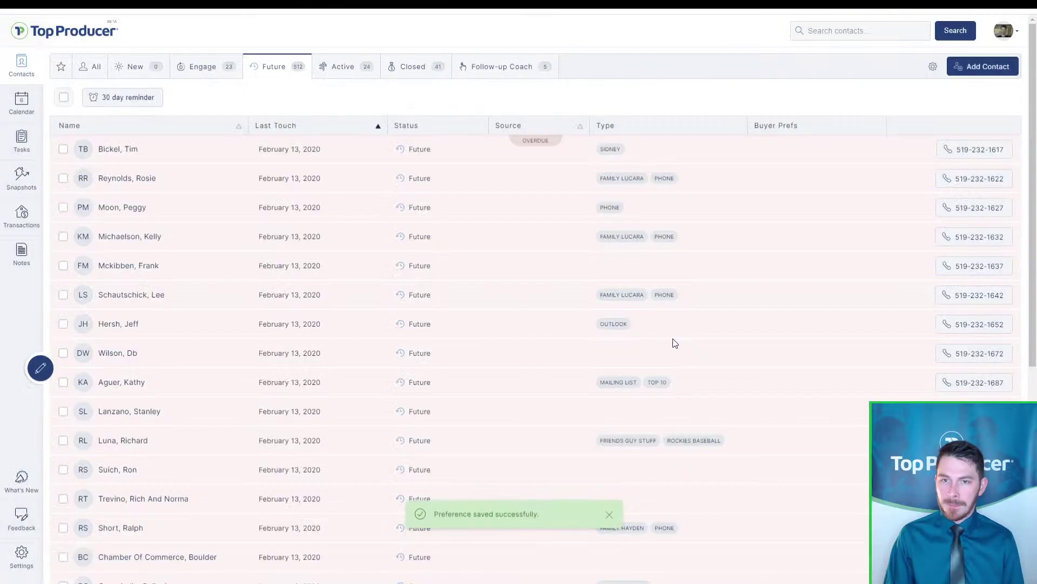
click(156, 100)
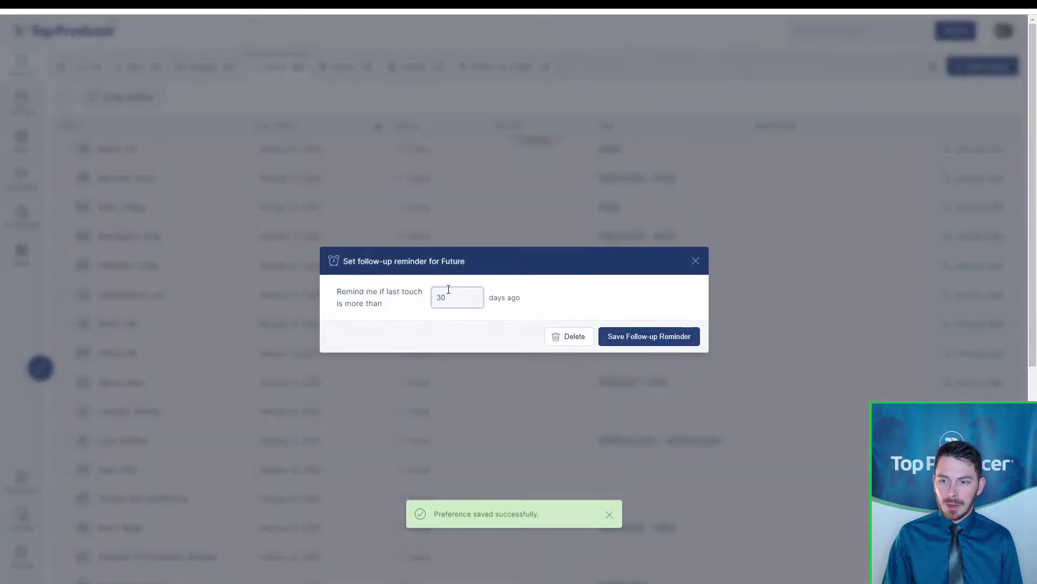
key(BackSpace)
text(45)
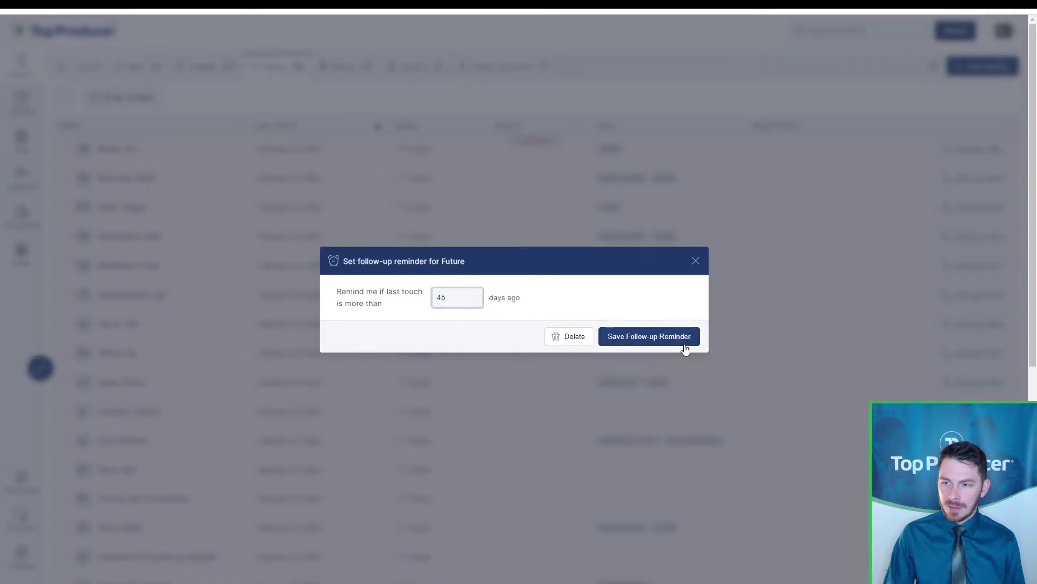
click(683, 341)
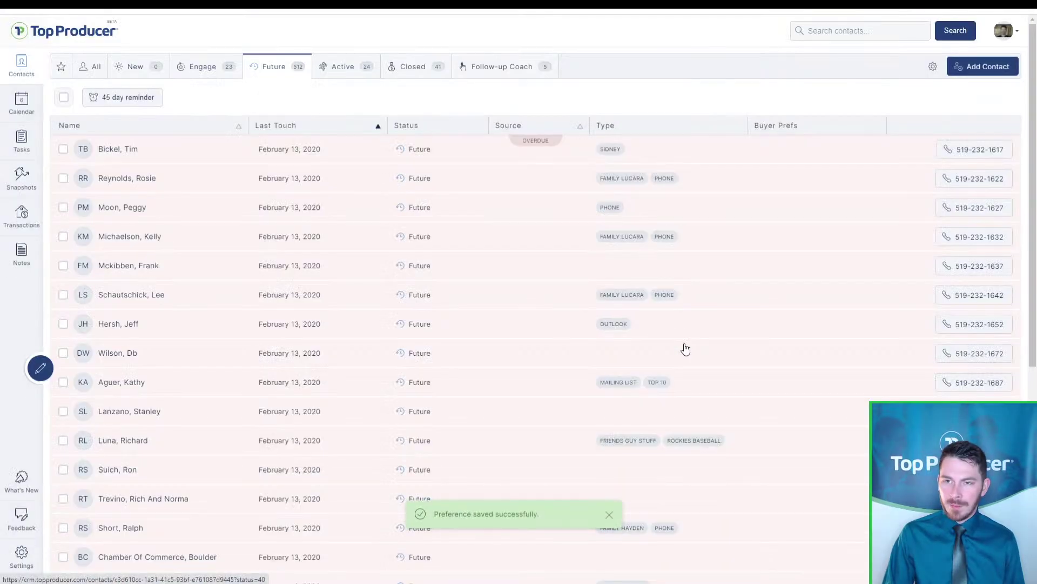
Save a 4-day follow-up reminder on the Active tab
click(496, 68)
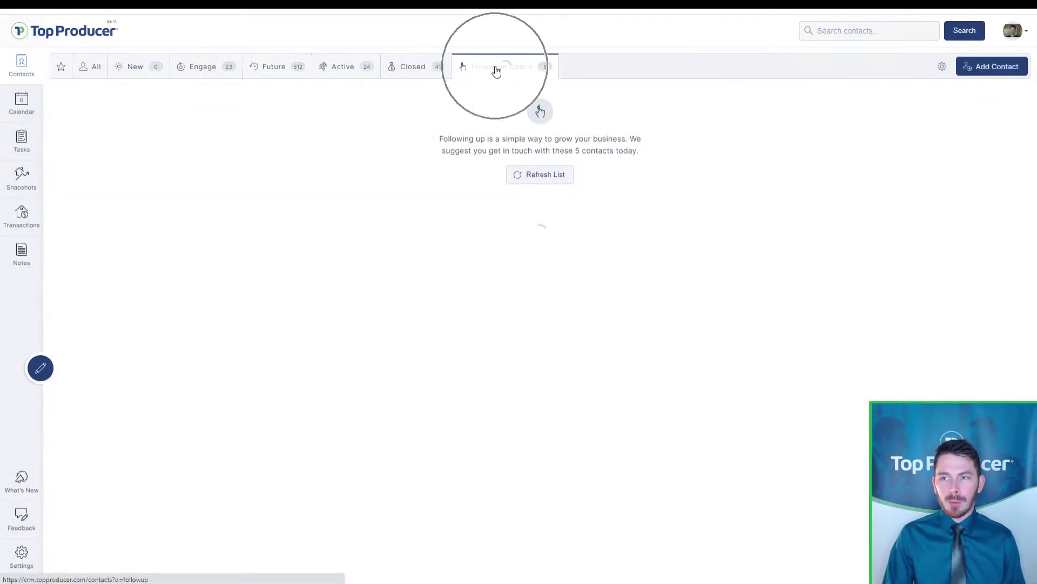
click(352, 76)
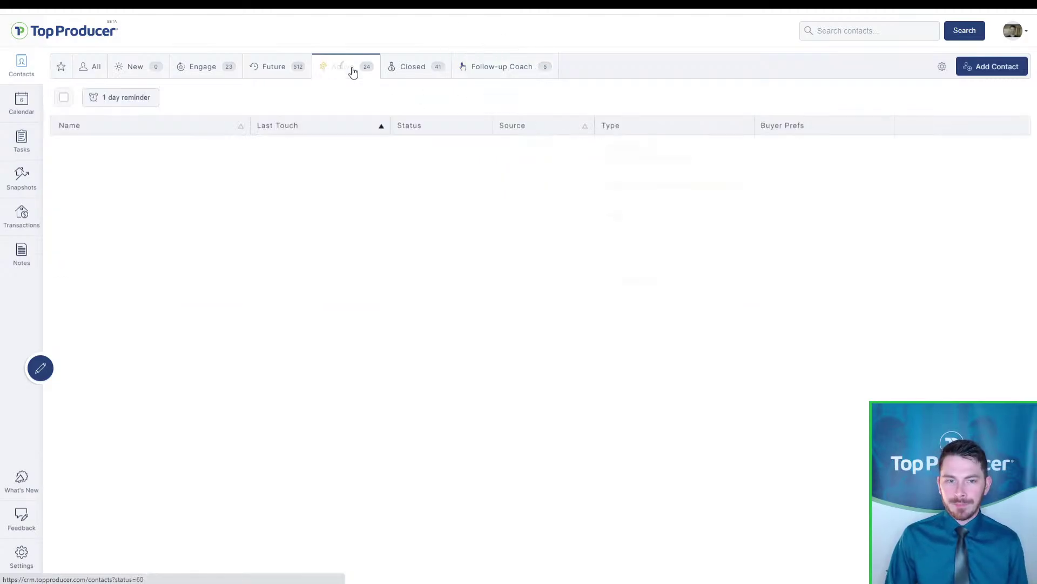
click(138, 100)
drag(453, 298, 423, 300)
text(15)
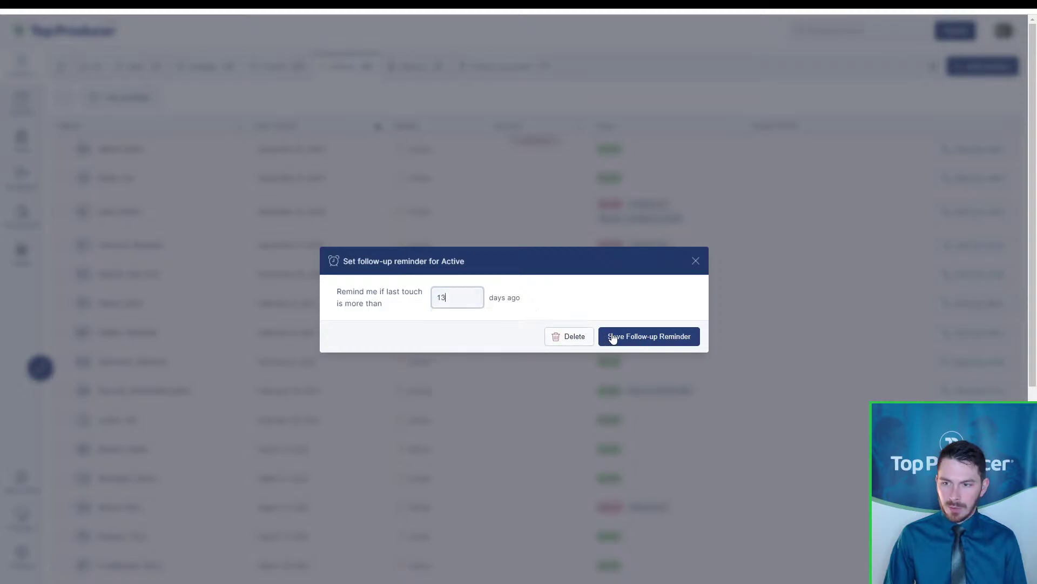
key(BackSpace)
key(BackSpace)
text(4)
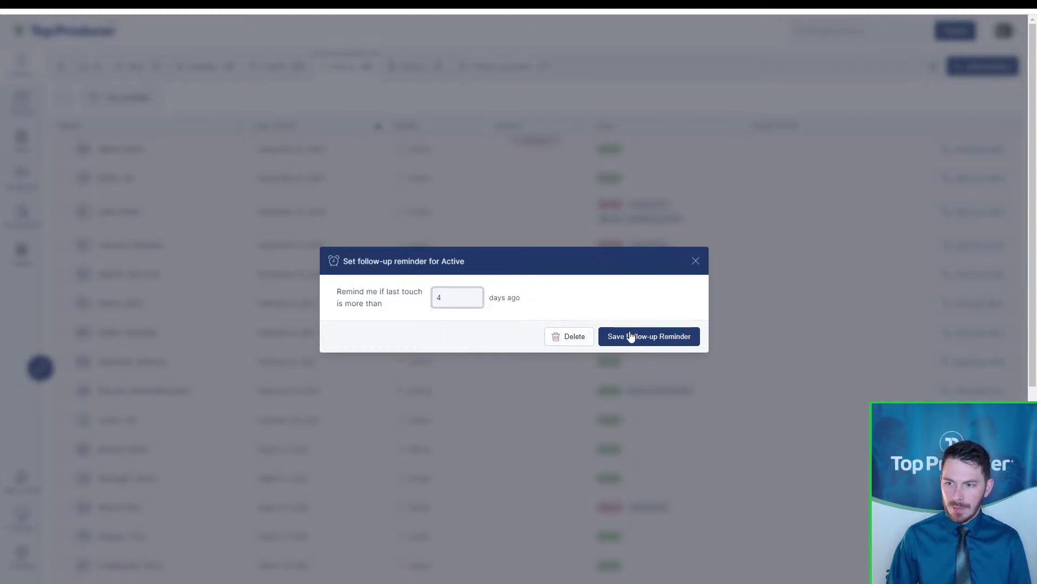
click(632, 335)
Check the Closed tab's 120-day reminder, then return to the New contacts list
click(423, 70)
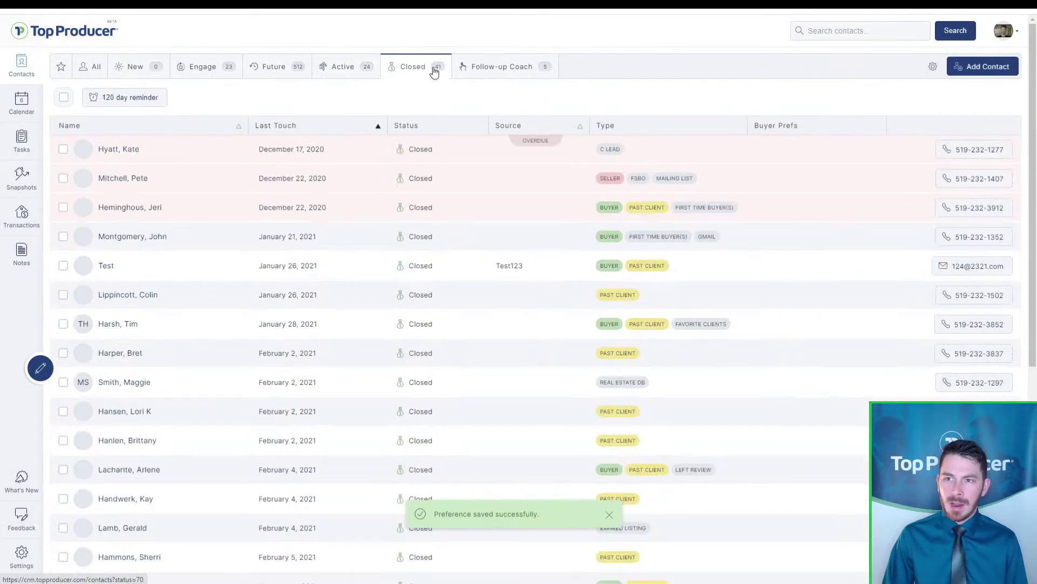
click(135, 99)
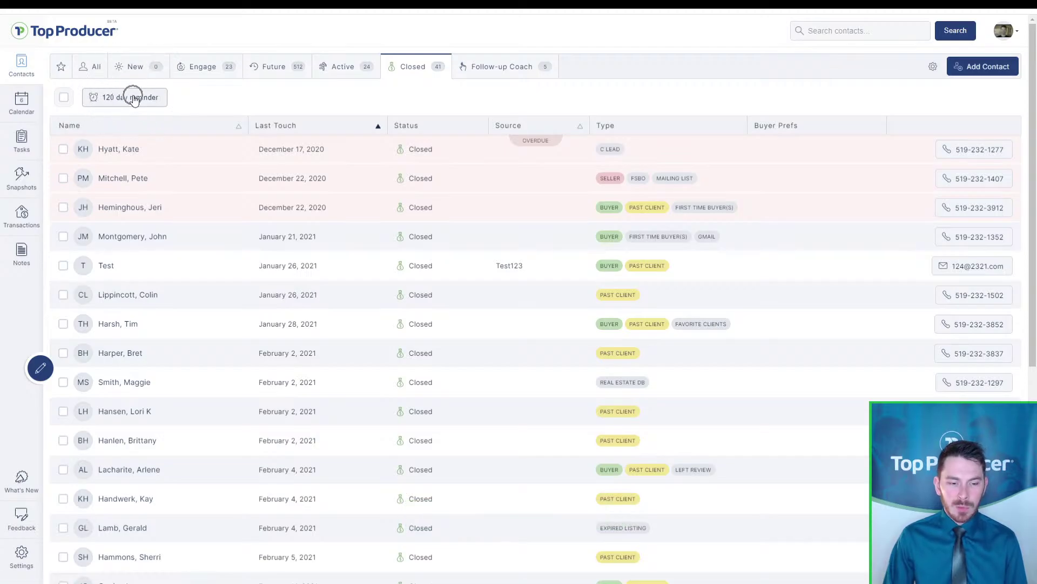
click(133, 67)
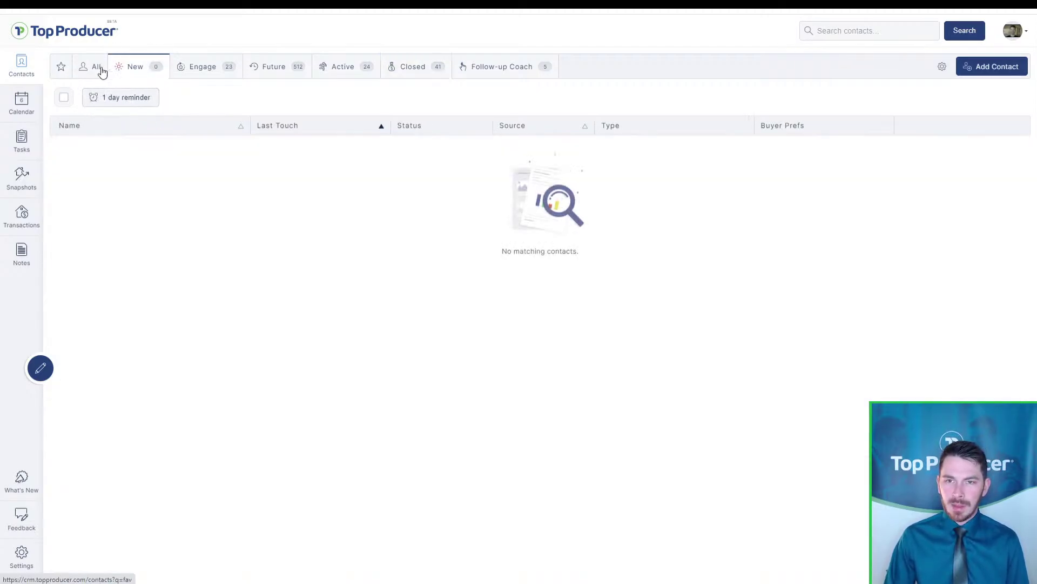
Sort Engage contacts by most recent Last Touch and filter by the Referral type tag
click(200, 69)
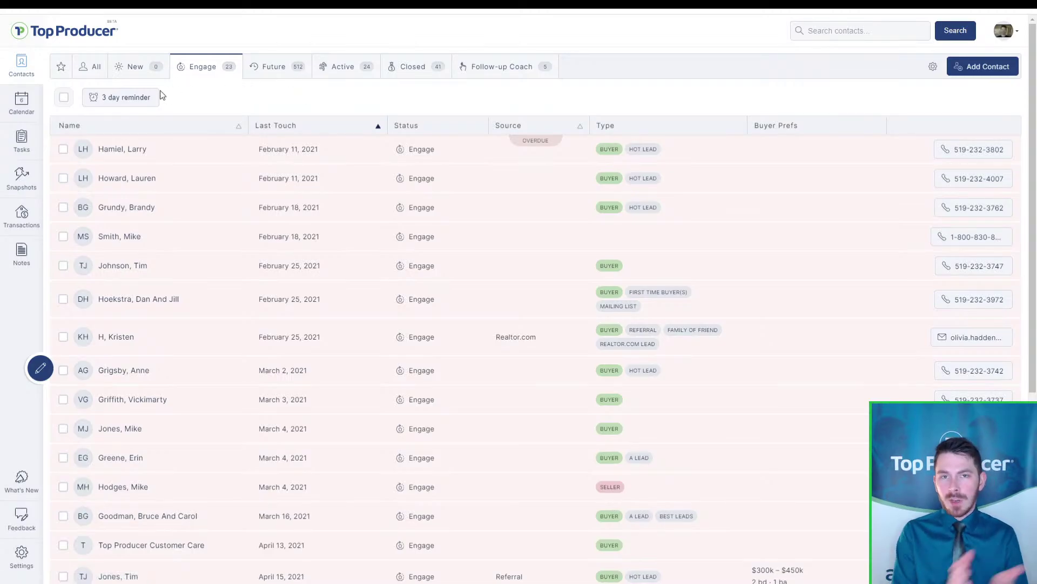
click(359, 128)
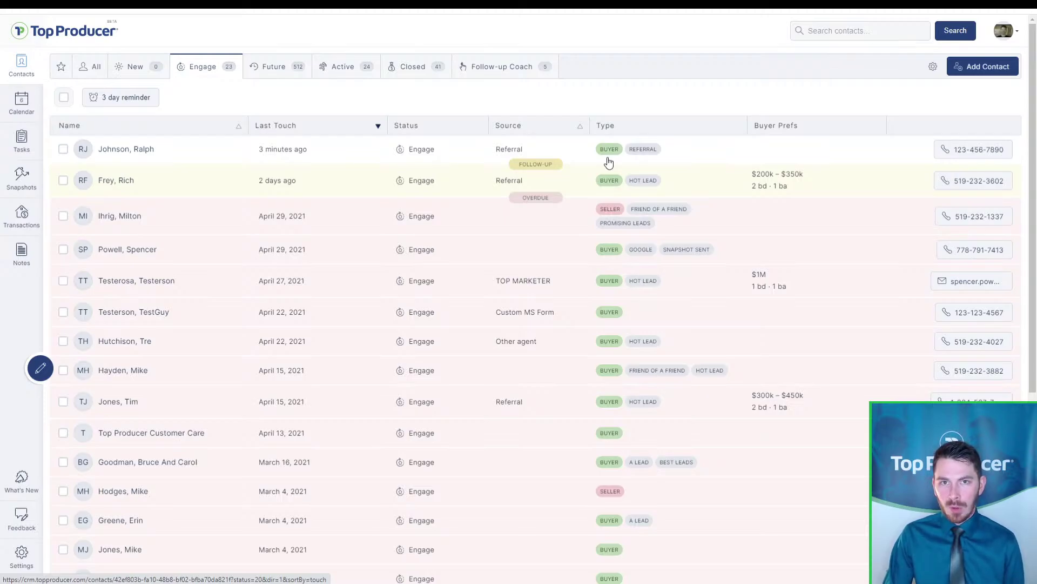
click(652, 155)
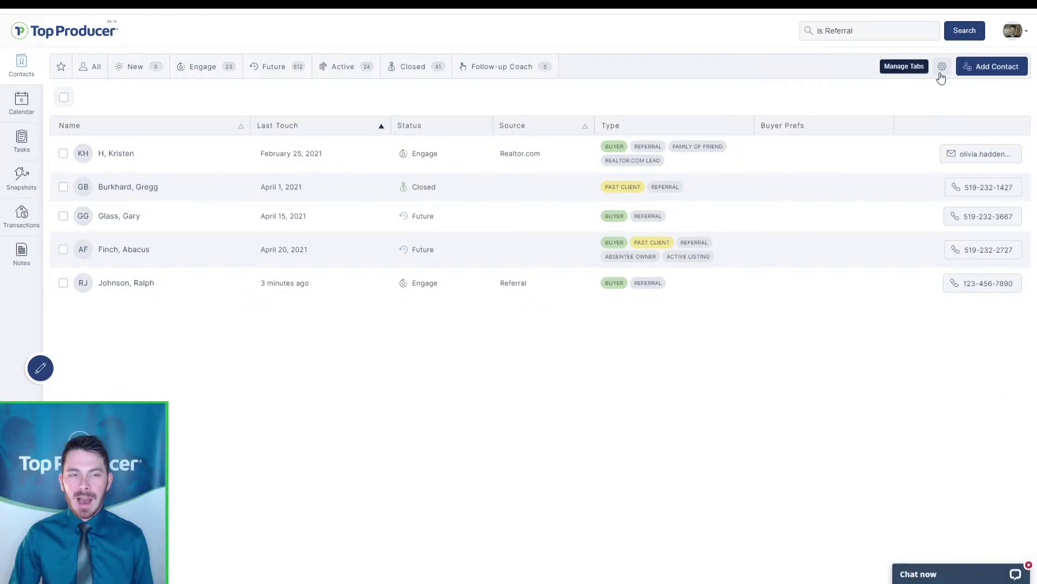
Create a new Referrals contact tab built from the Referral contact type
click(941, 76)
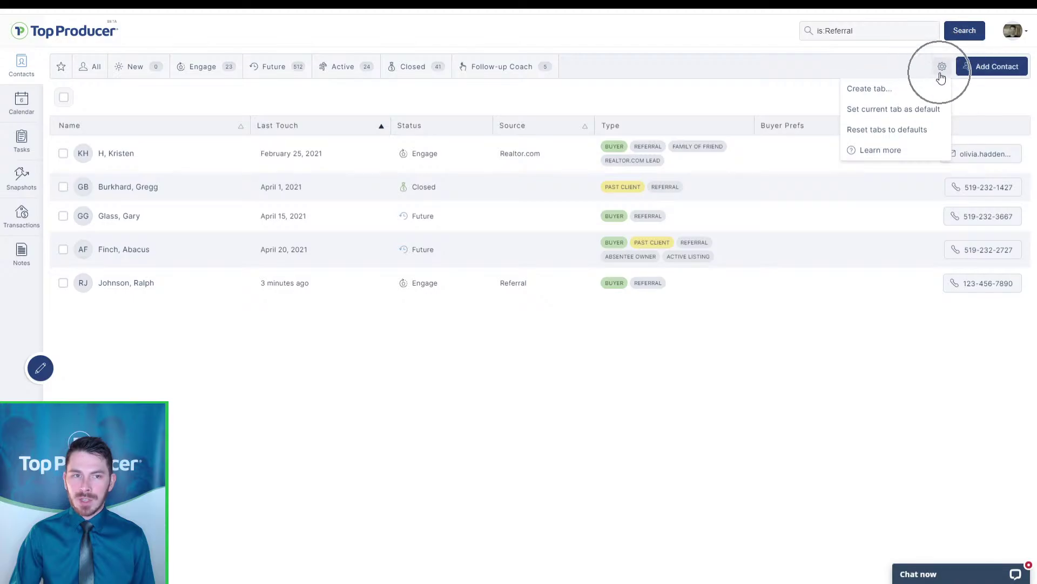
click(913, 100)
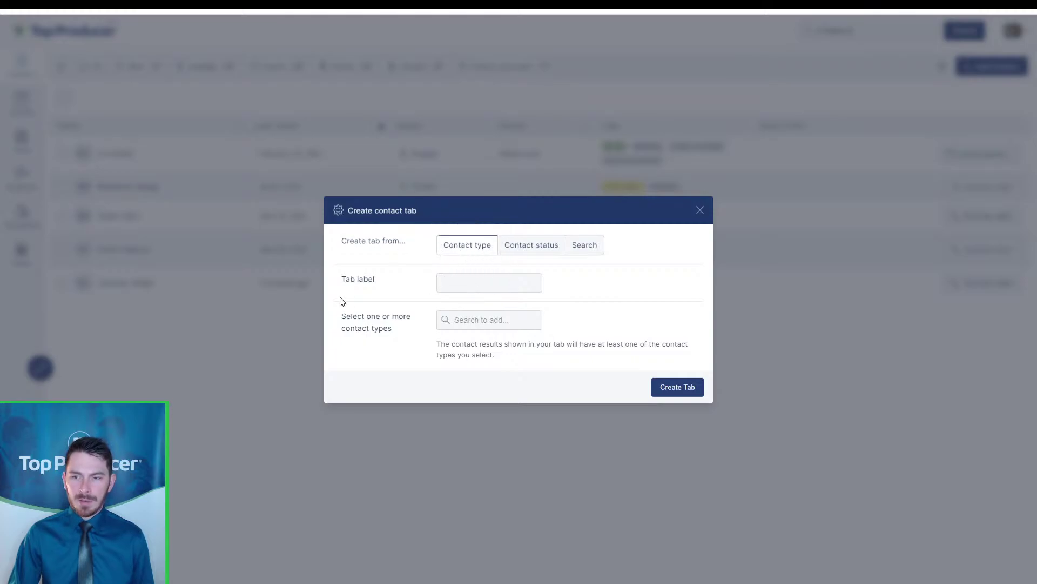
click(485, 289)
text(Referrals)
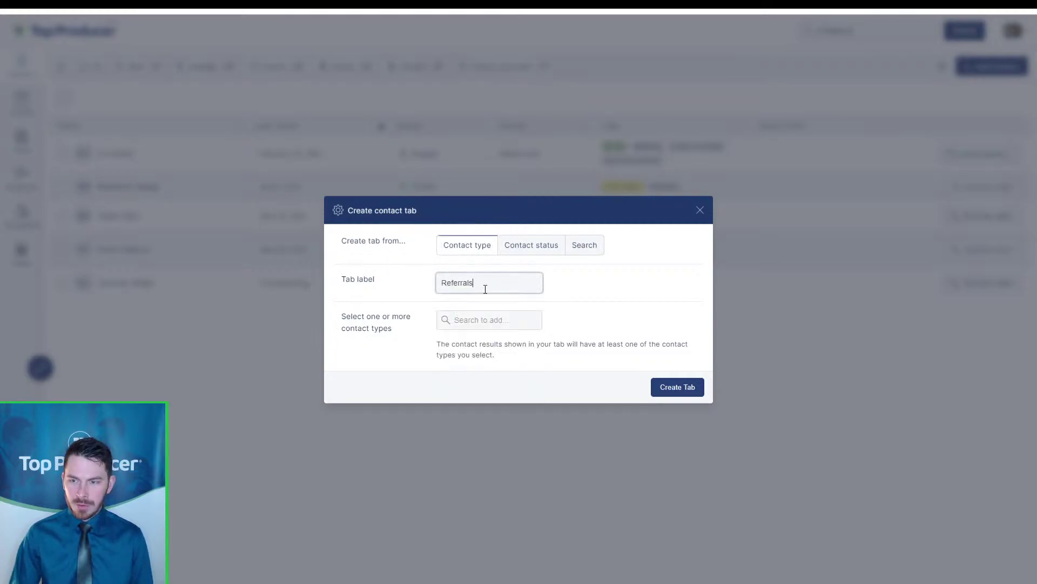
click(483, 317)
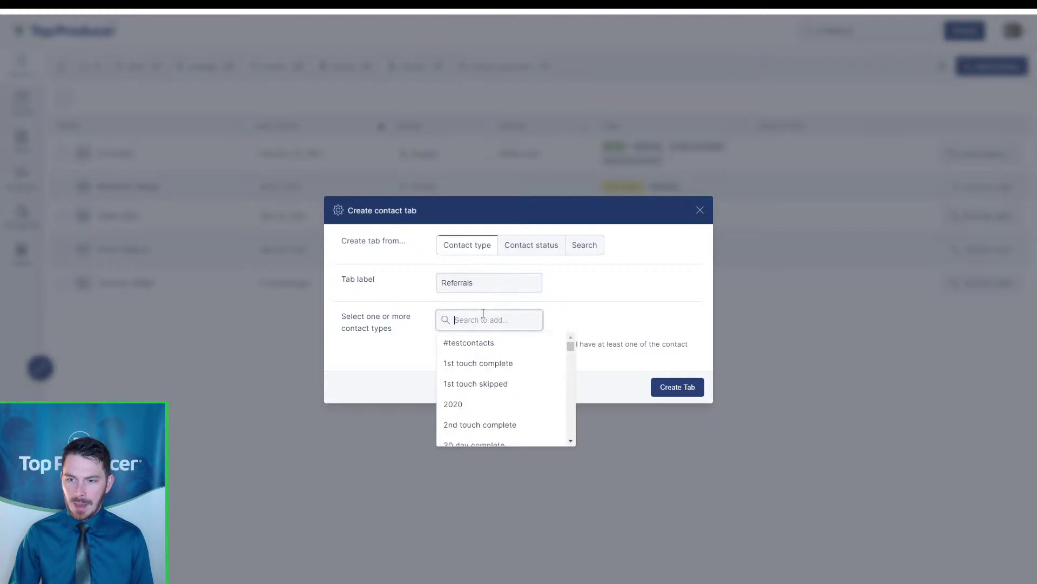
text(refer)
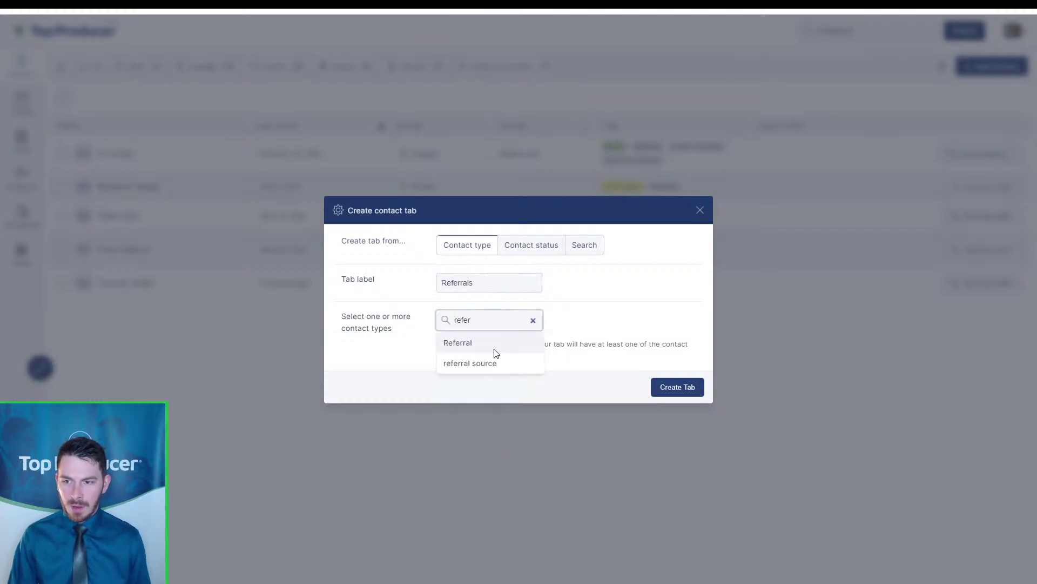
click(494, 349)
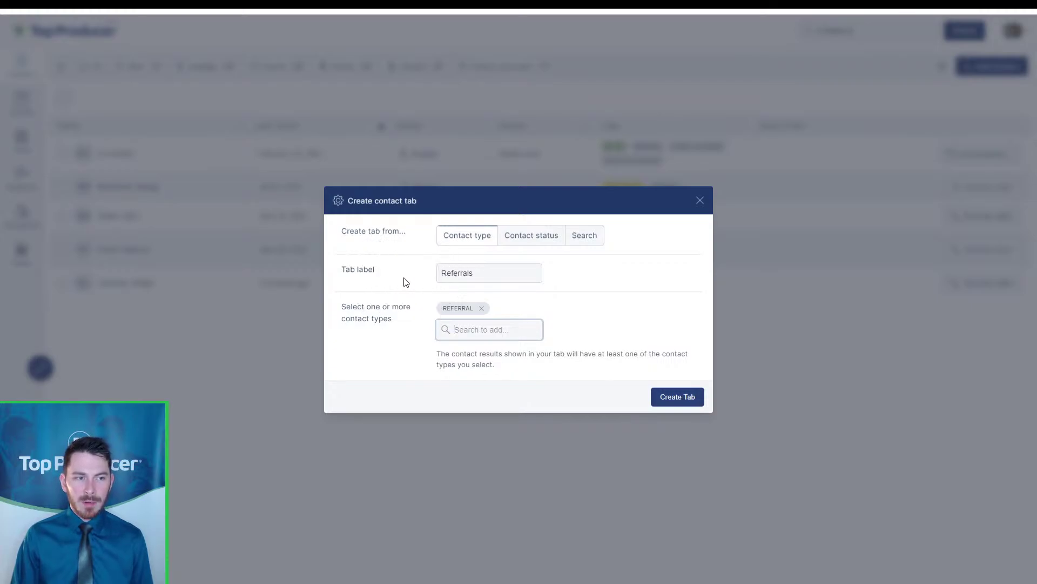
key(ctrl)
key(ctrl)
key(ctrl)
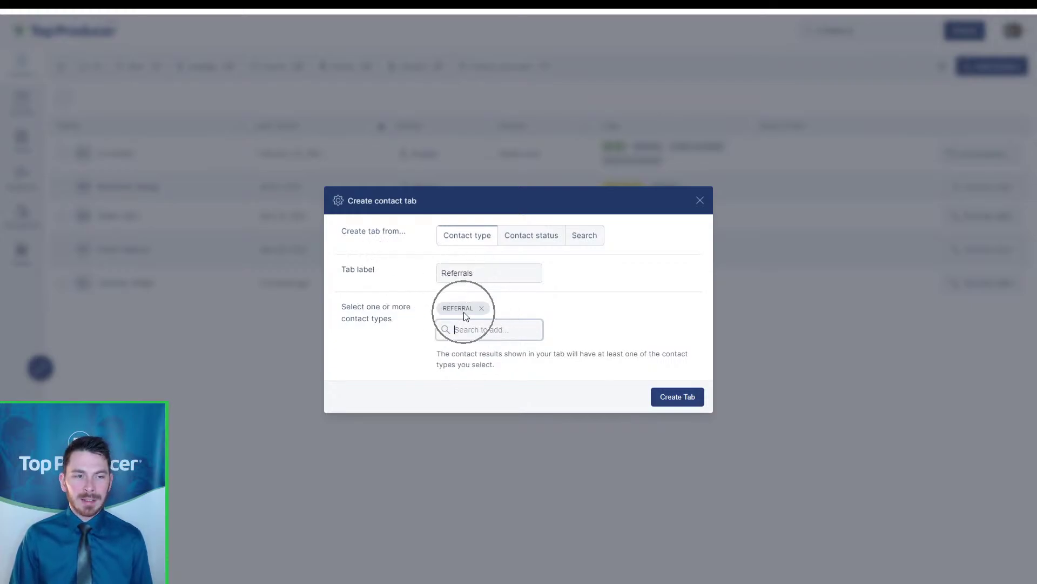
key(ctrl)
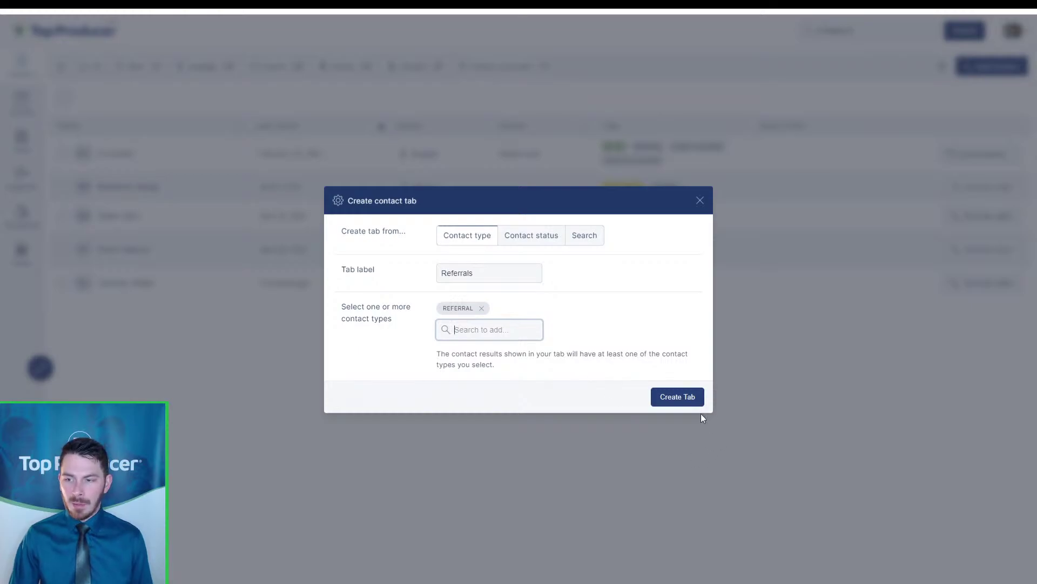
key(ctrl)
key(ctrl)
click(680, 395)
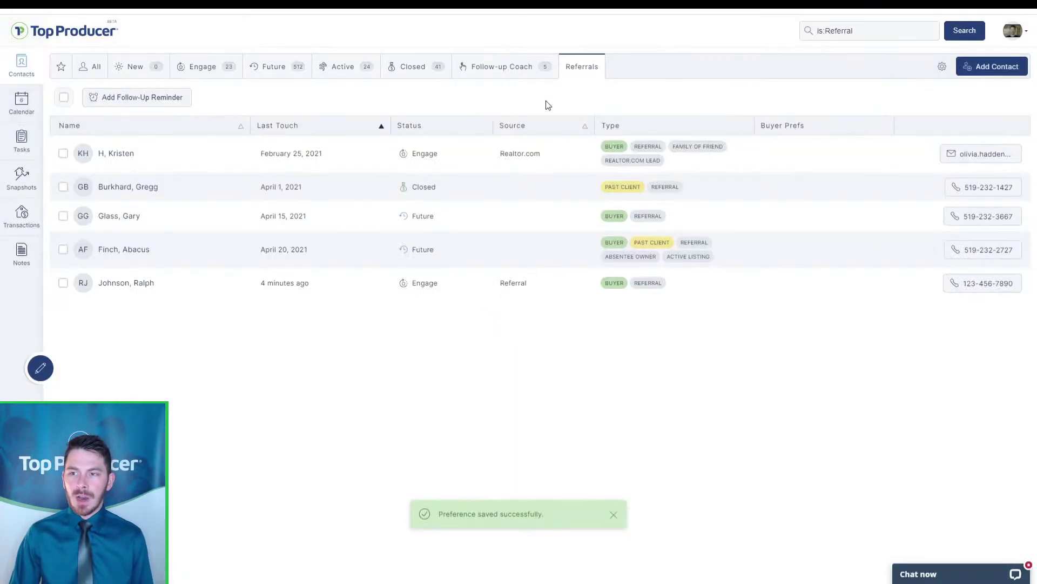
key(ctrl)
key(ctrl)
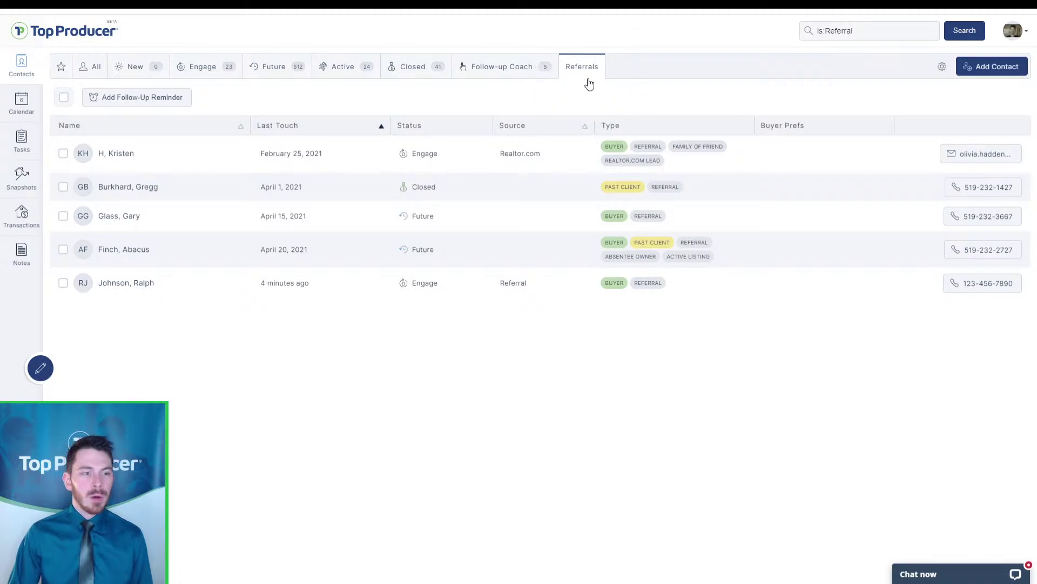
key(ctrl)
key(ctrl)
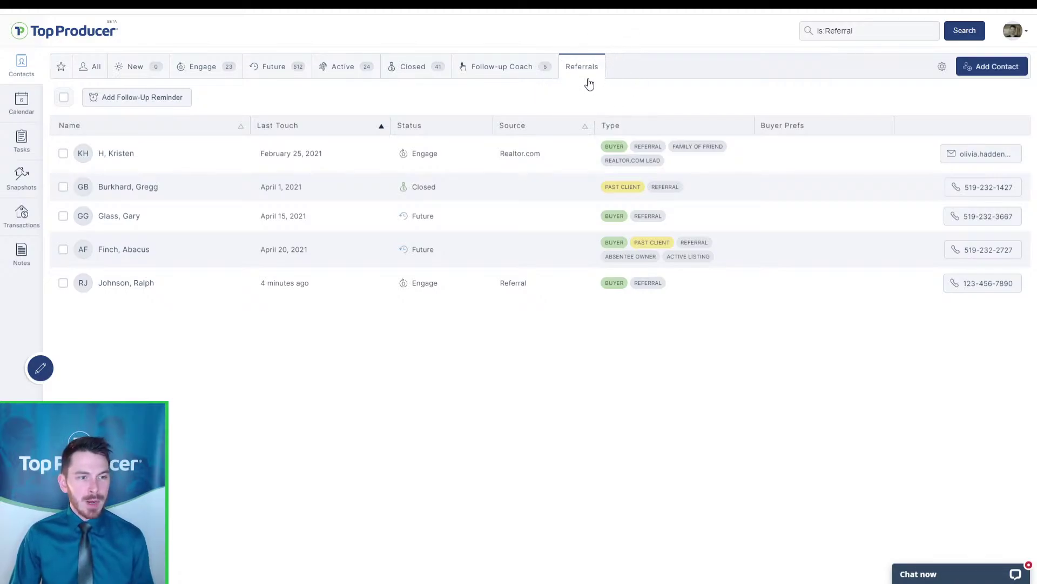
click(588, 78)
click(587, 77)
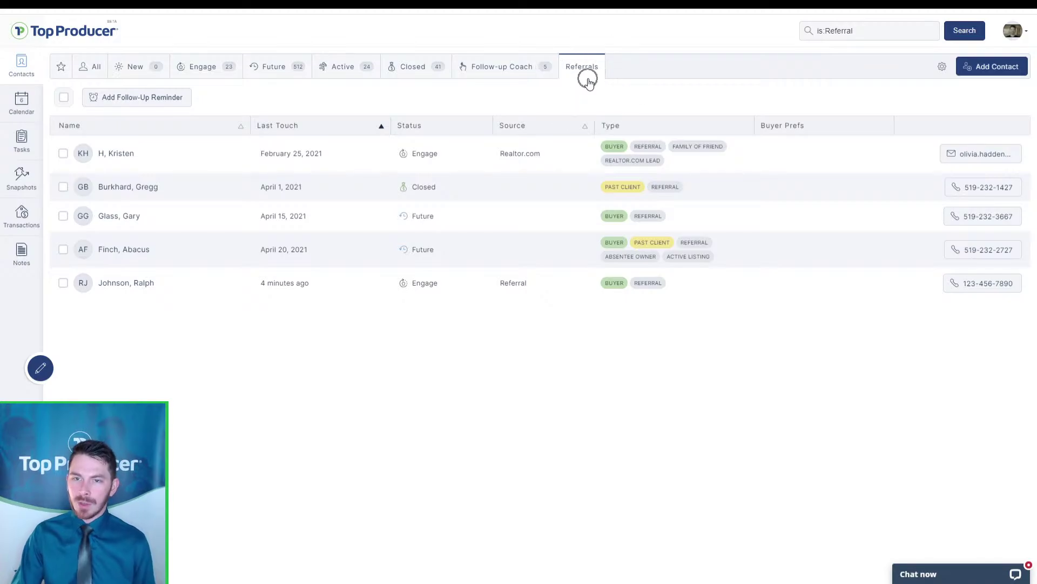
click(114, 68)
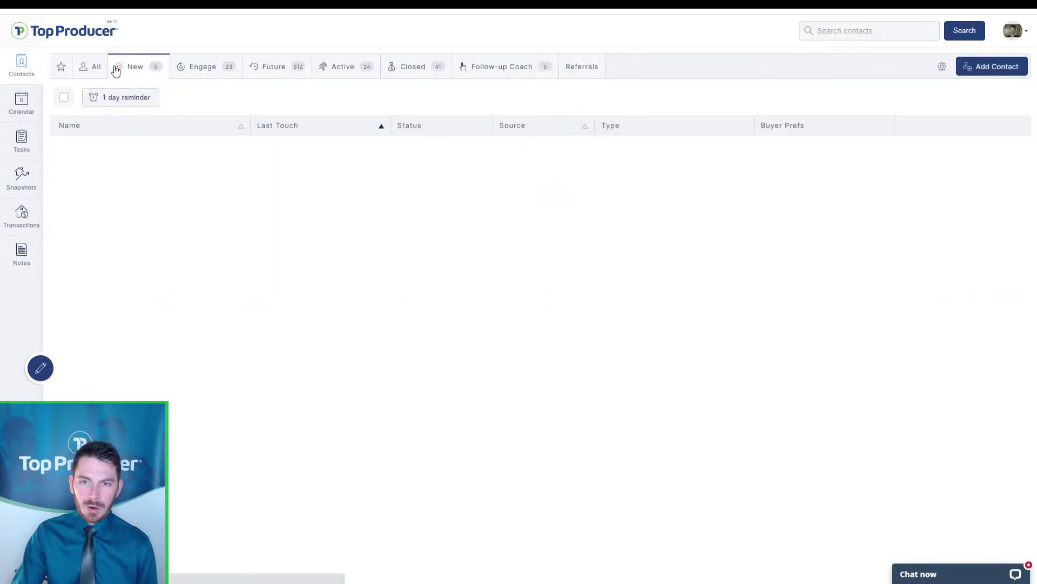
click(235, 69)
click(272, 69)
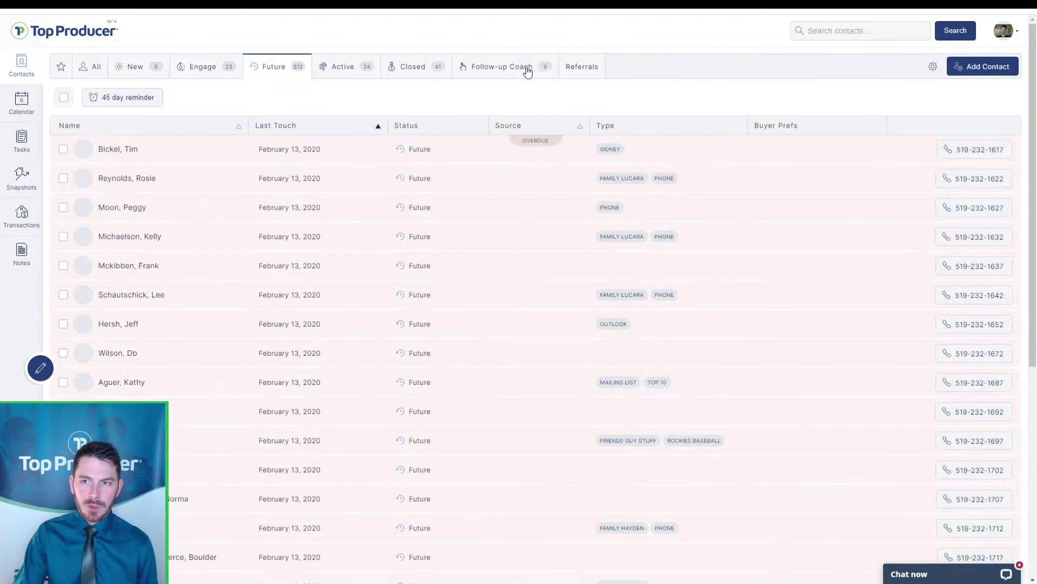
click(340, 66)
click(495, 70)
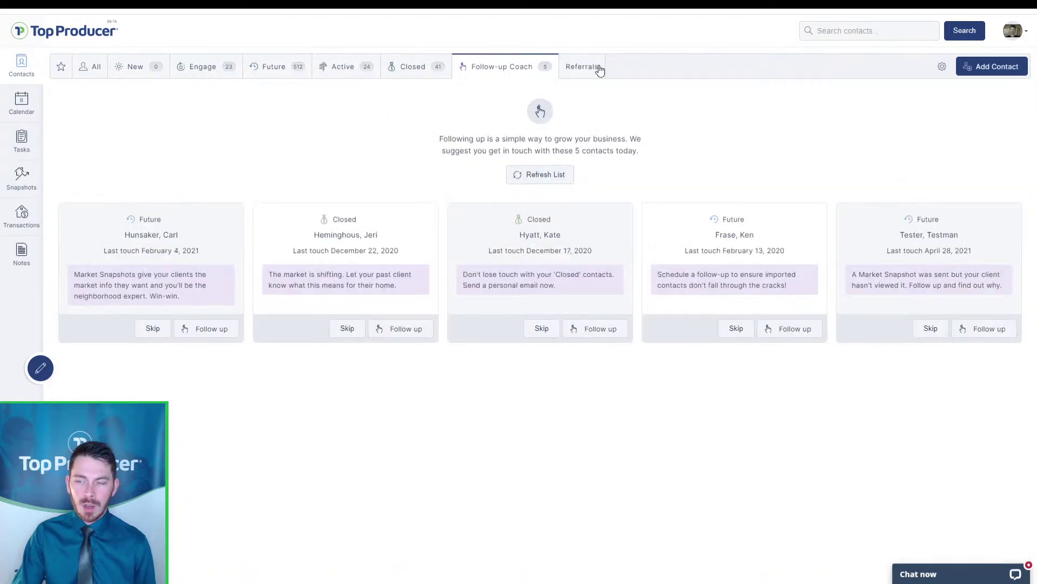
click(597, 68)
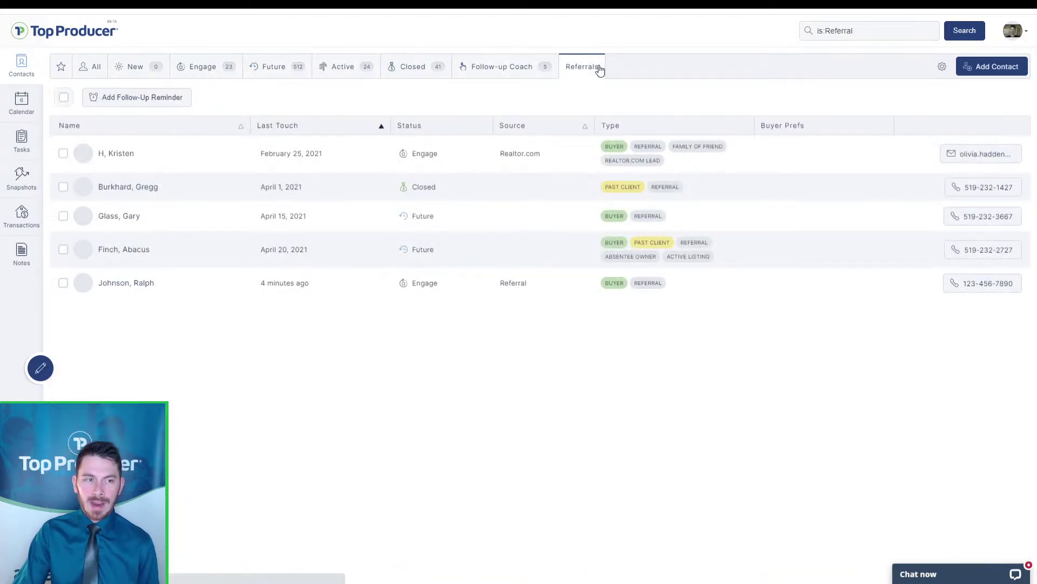
drag(599, 70, 143, 76)
drag(333, 70, 610, 61)
click(551, 335)
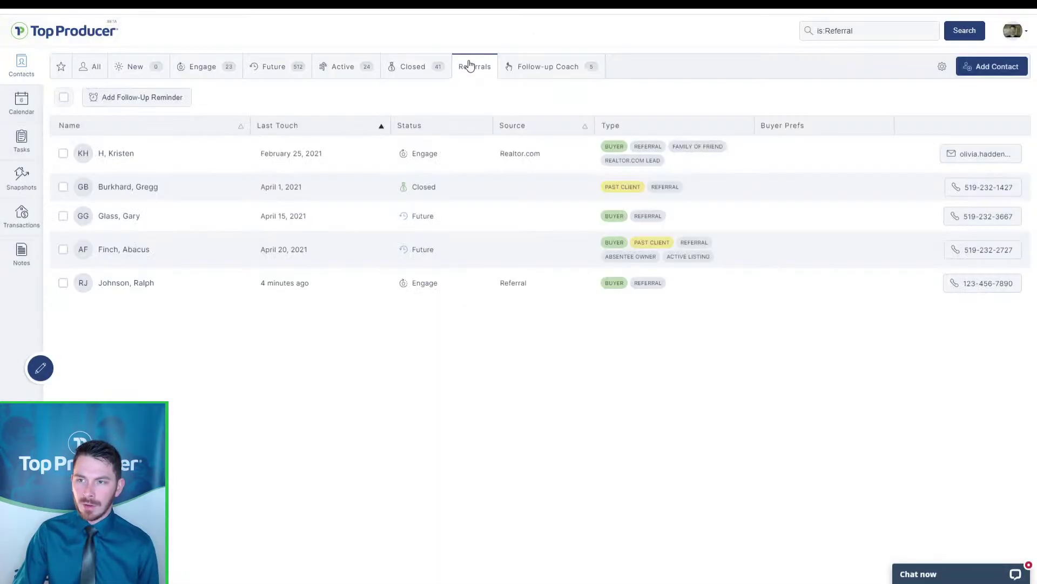
drag(475, 67, 588, 68)
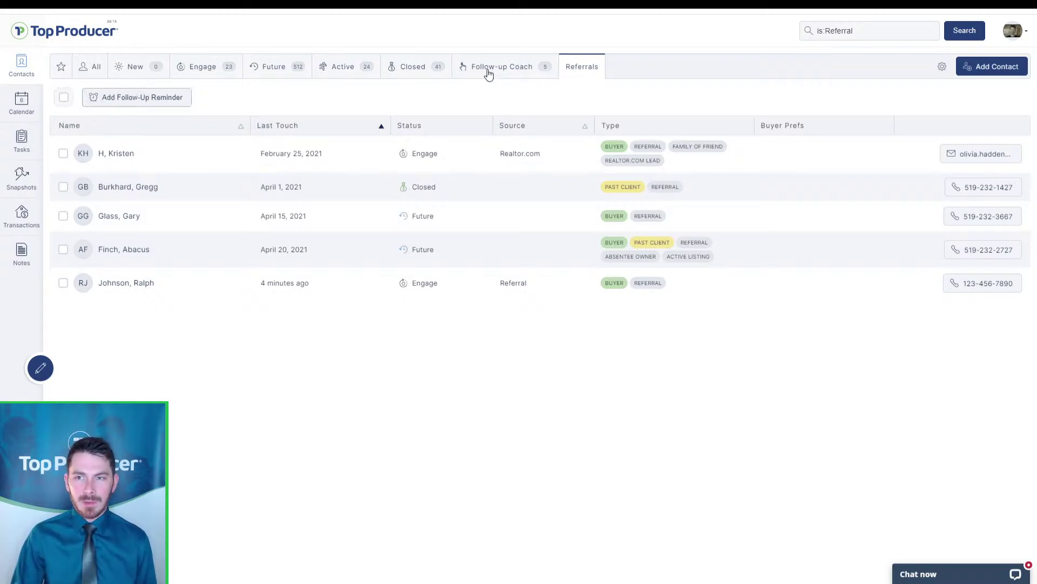
Give the Referrals tab a 7-day follow-up reminder and view the Follow-up Coach suggestions
click(135, 97)
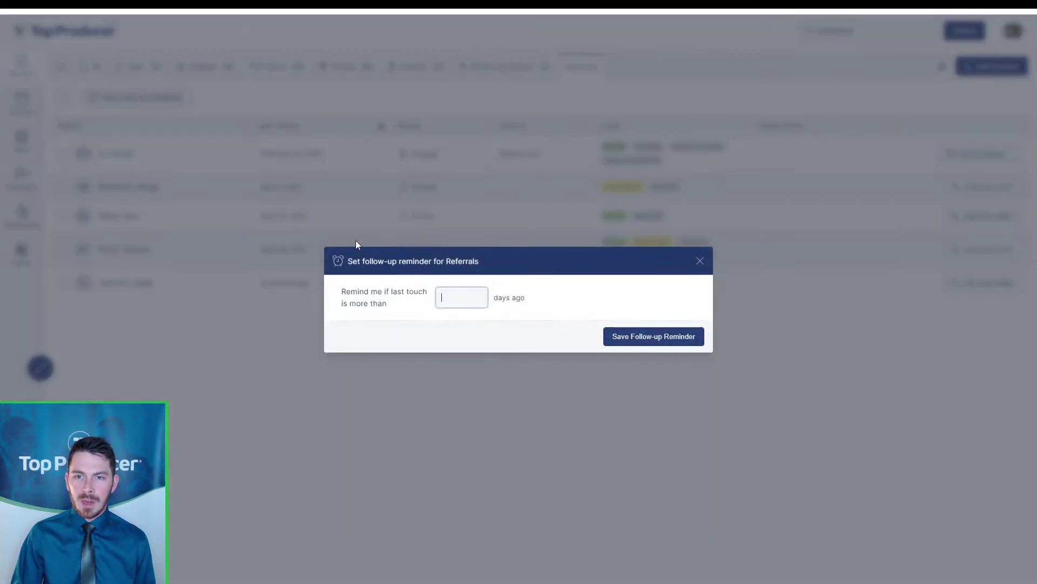
click(460, 297)
text(7)
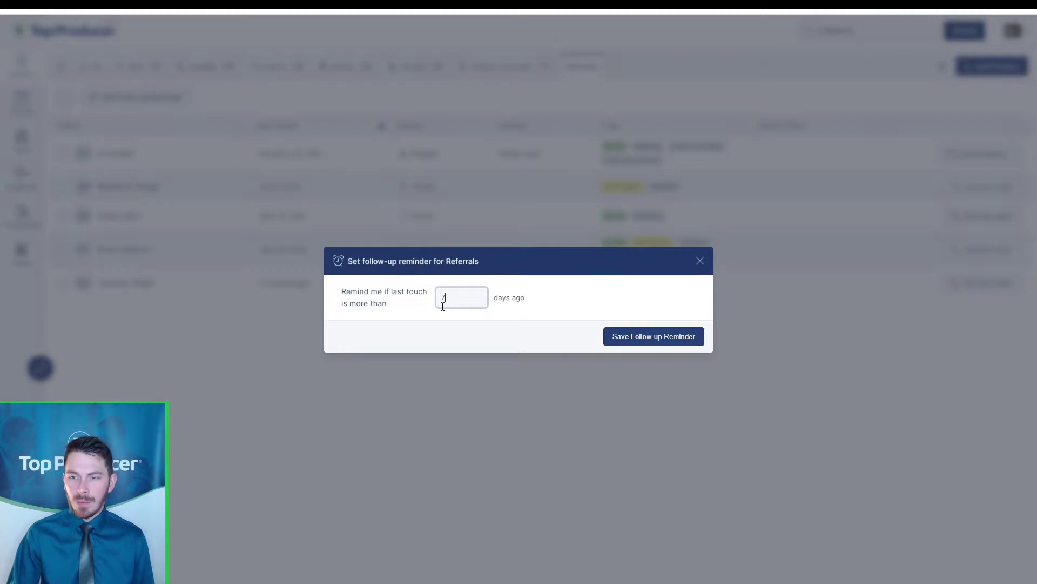
click(668, 341)
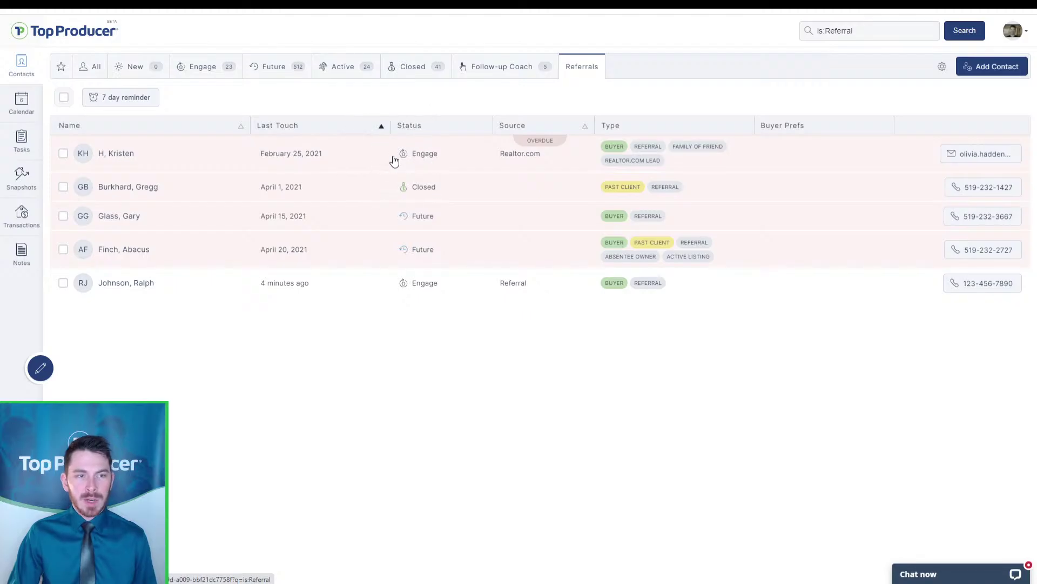
click(480, 68)
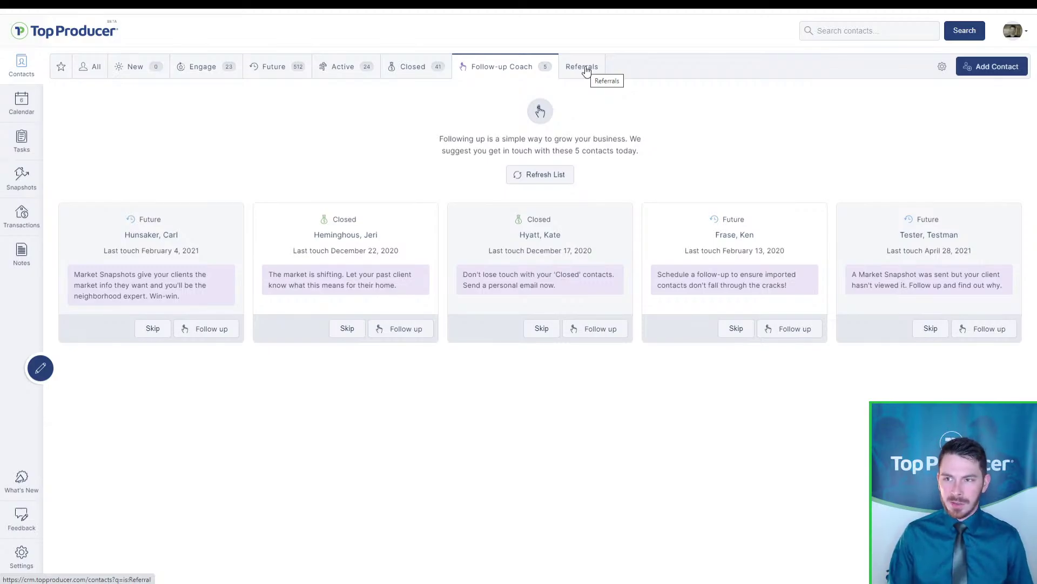
Switch to the Google Slides deck and present it full screen
key(ctrl+Tab)
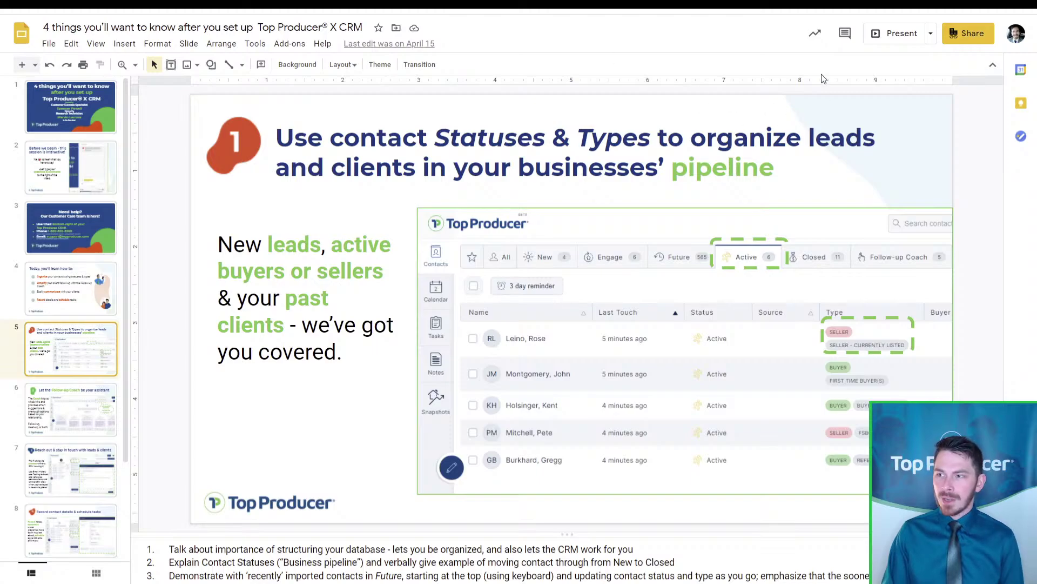
click(890, 33)
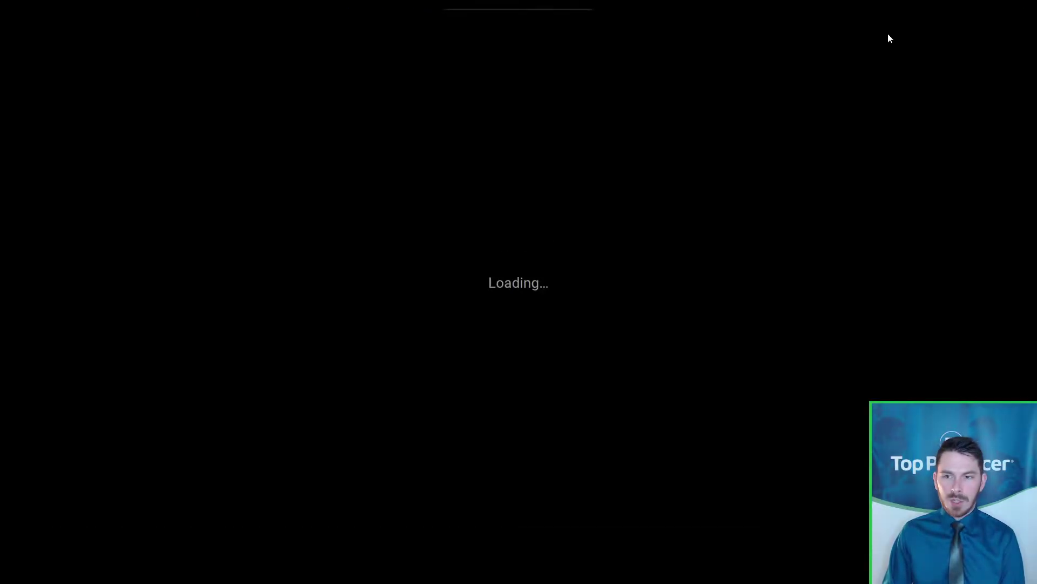
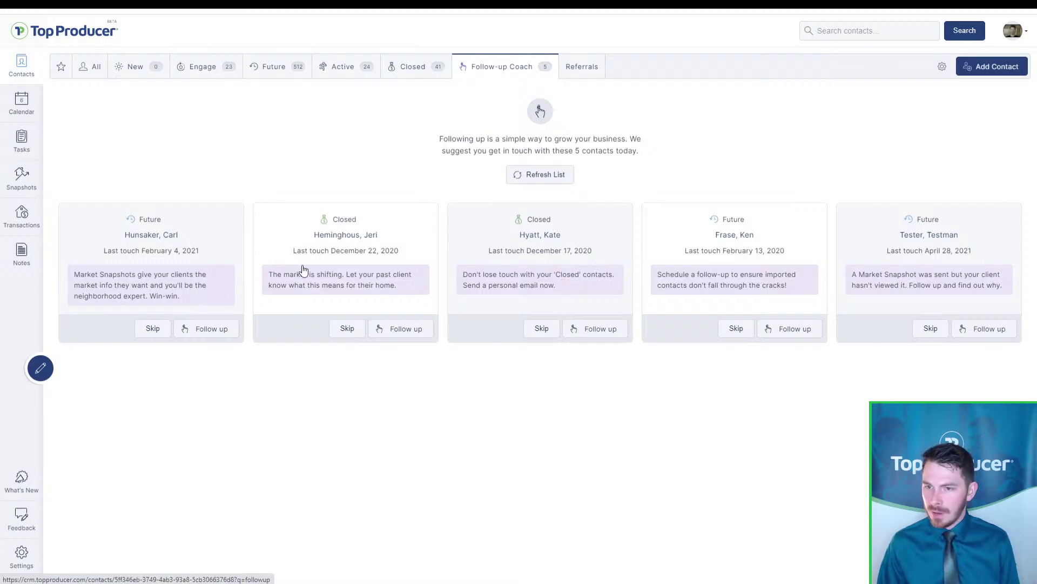
Open the record of the Closed past-client contact card on the Follow-up Coach
click(371, 241)
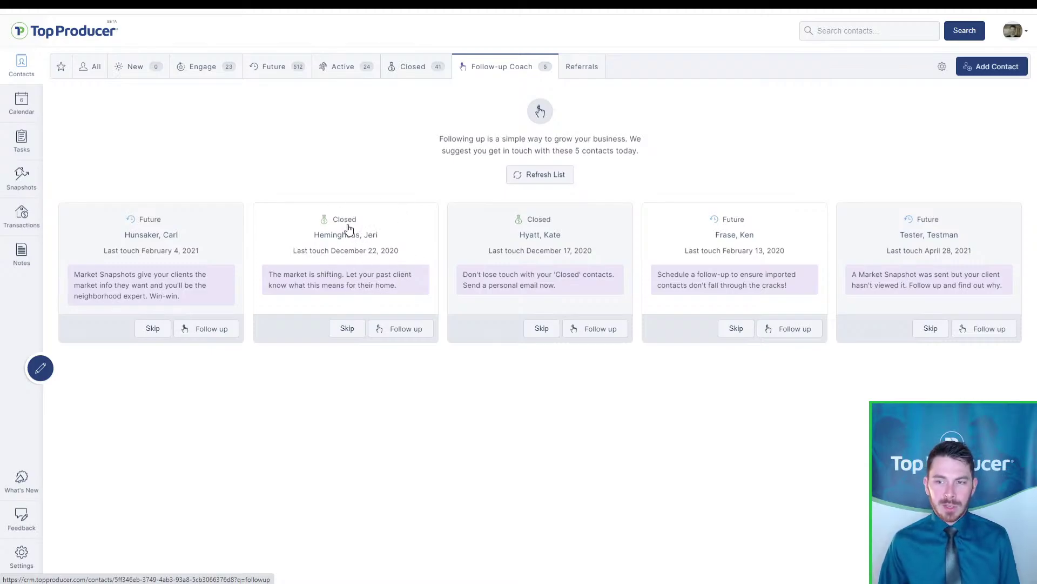
click(383, 261)
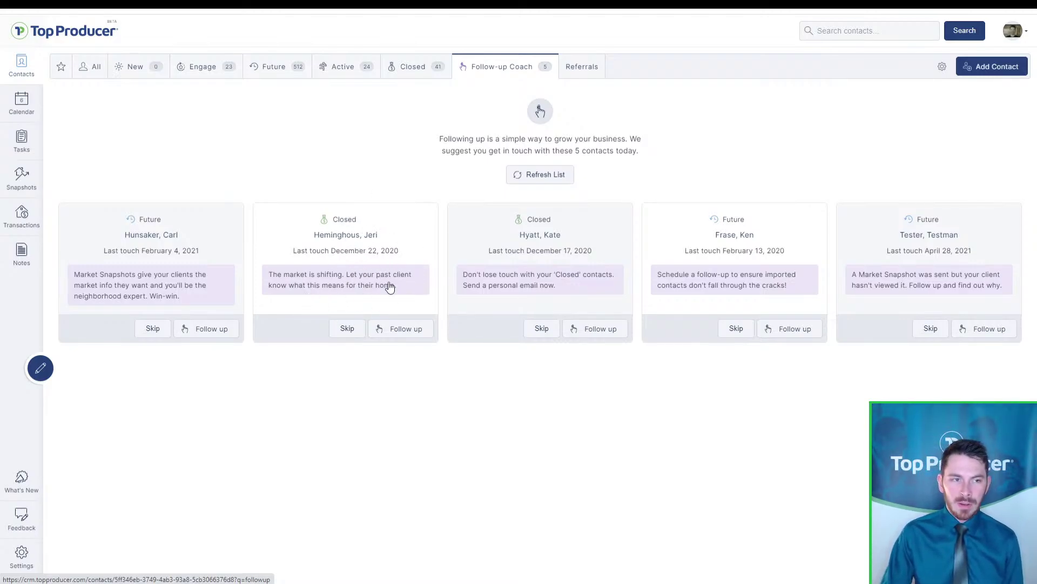
click(390, 270)
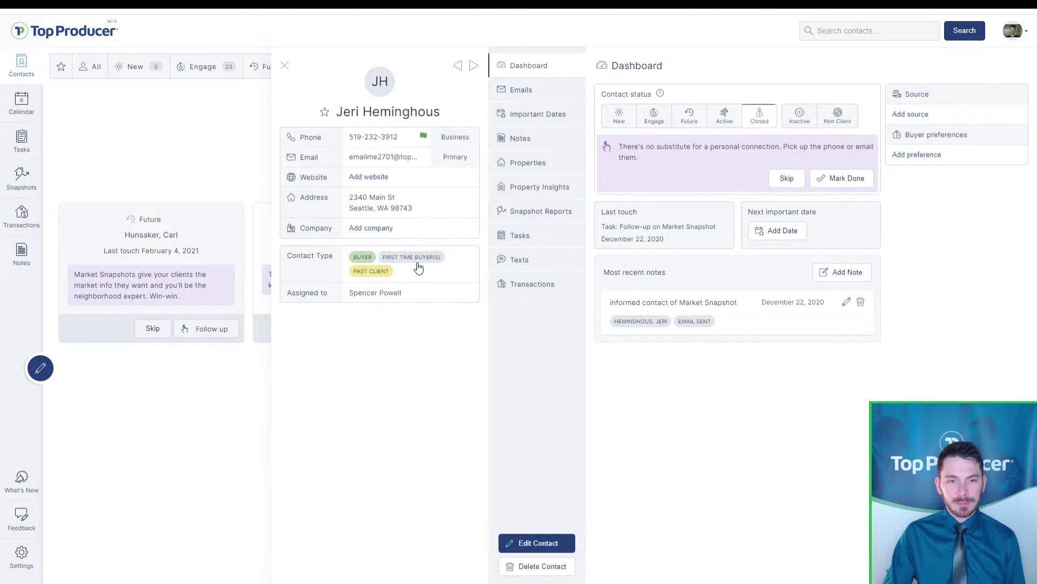
Remove the BUYER contact type, keeping First Time Buyer(s) and Past Client, and save the contact
click(532, 543)
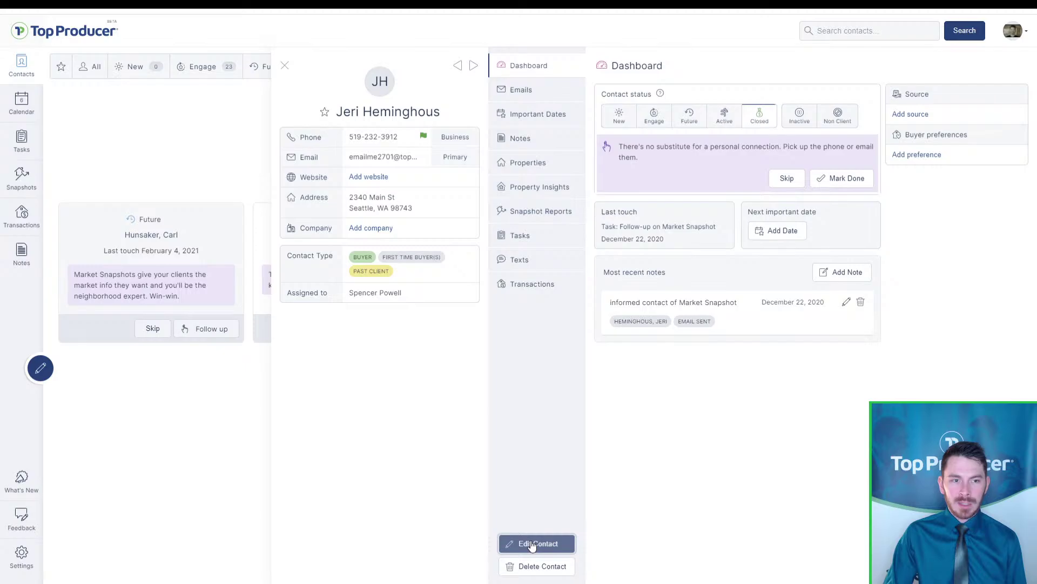
scroll(531, 480, down, 8)
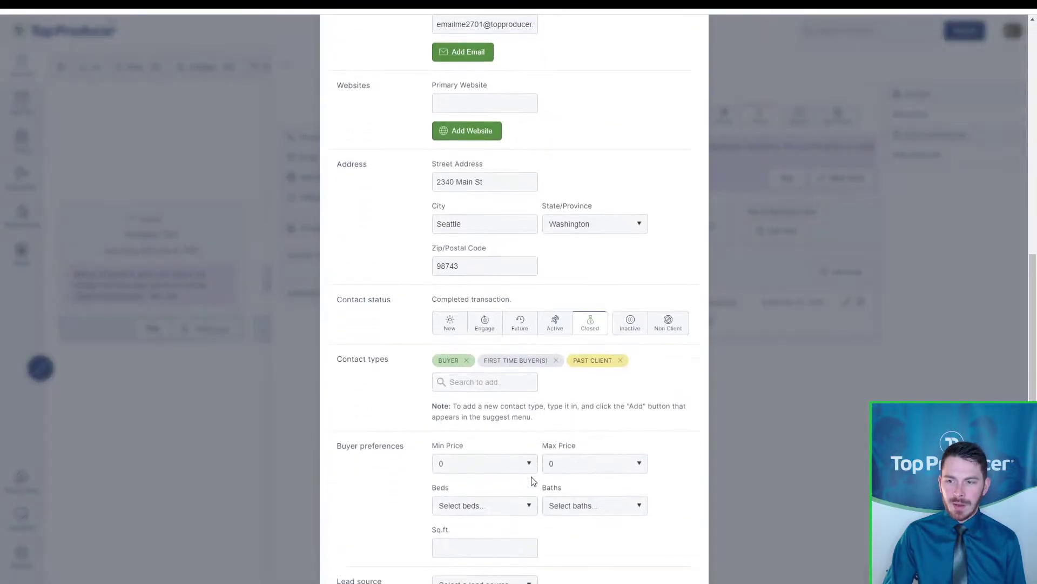
scroll(531, 479, down, 1)
key(ctrl)
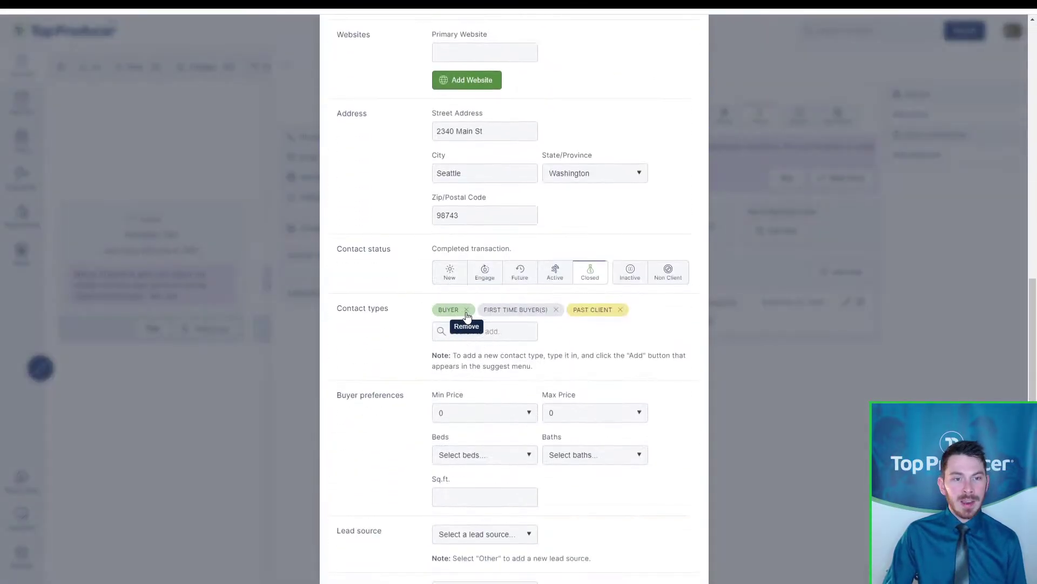
click(467, 309)
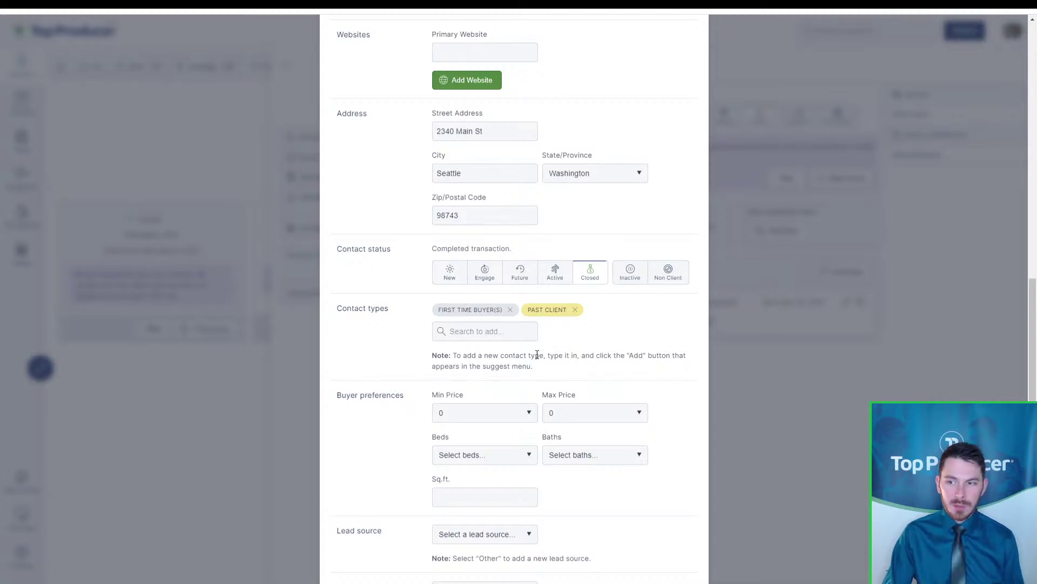
click(505, 330)
scroll(505, 329, down, 1)
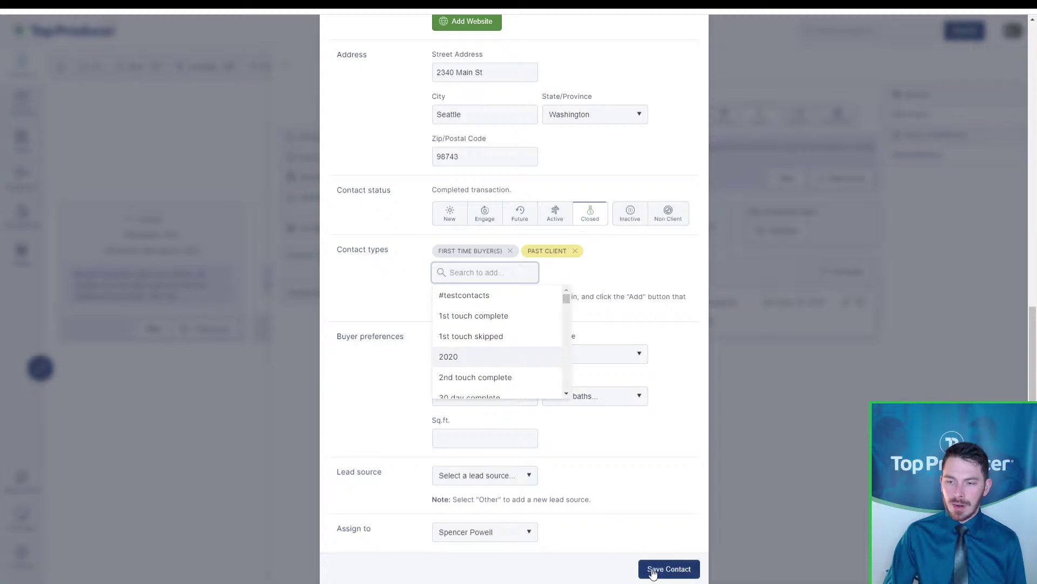
click(653, 571)
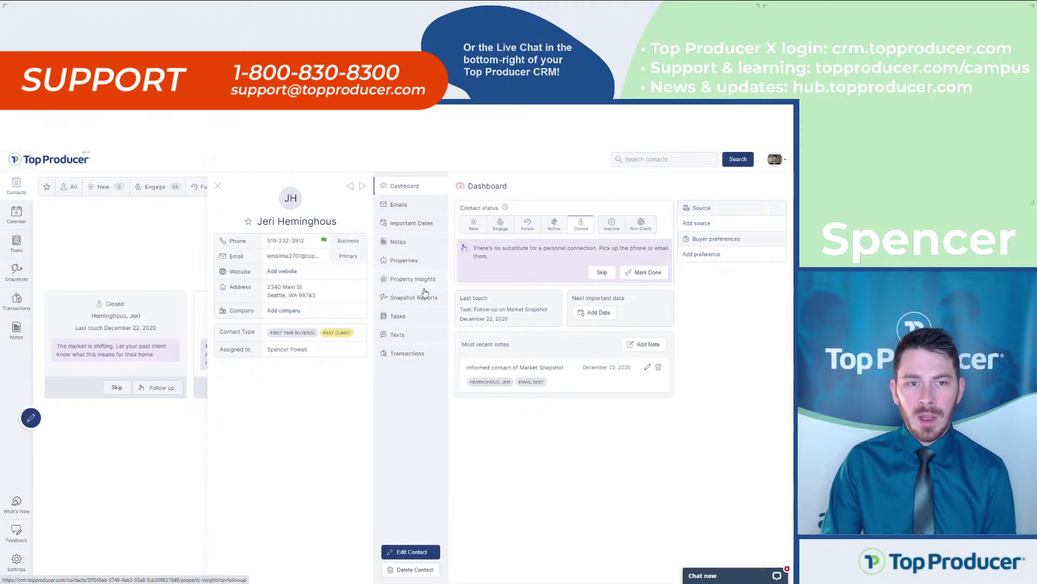
Start a new email to the contact filled with the General reconnect template
click(417, 211)
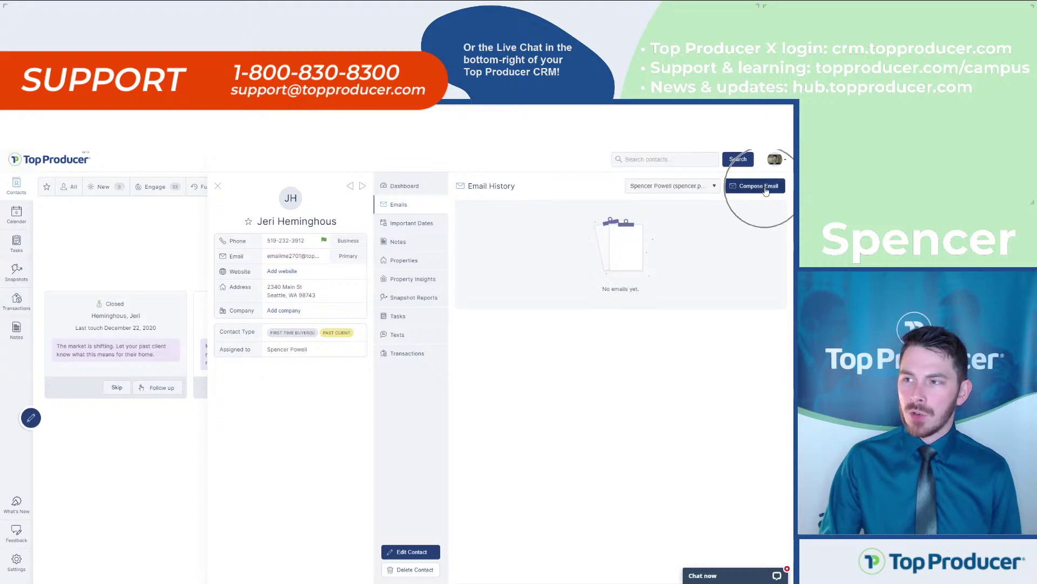
click(766, 191)
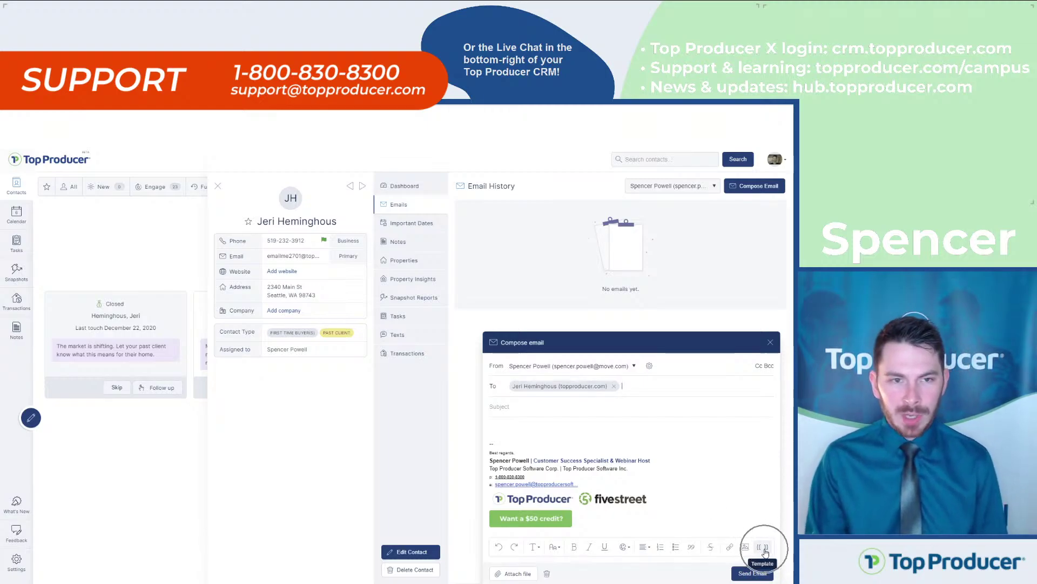
click(765, 550)
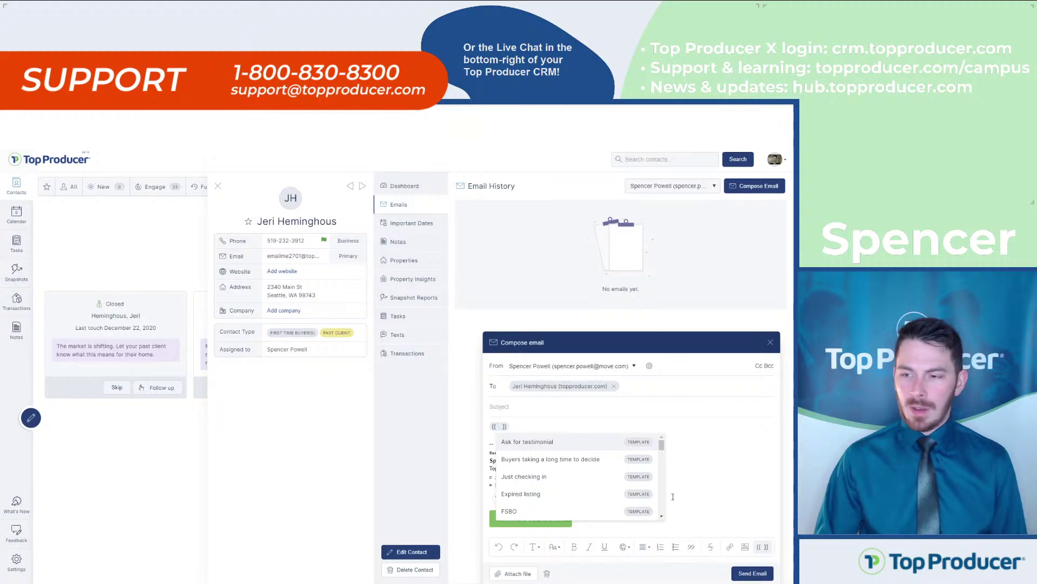
click(661, 518)
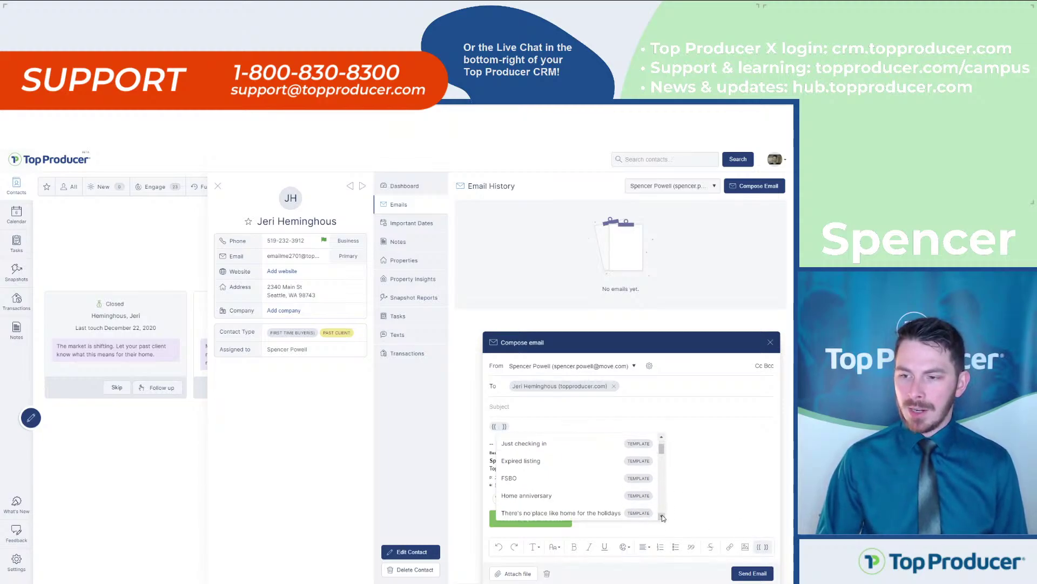
click(662, 518)
click(662, 517)
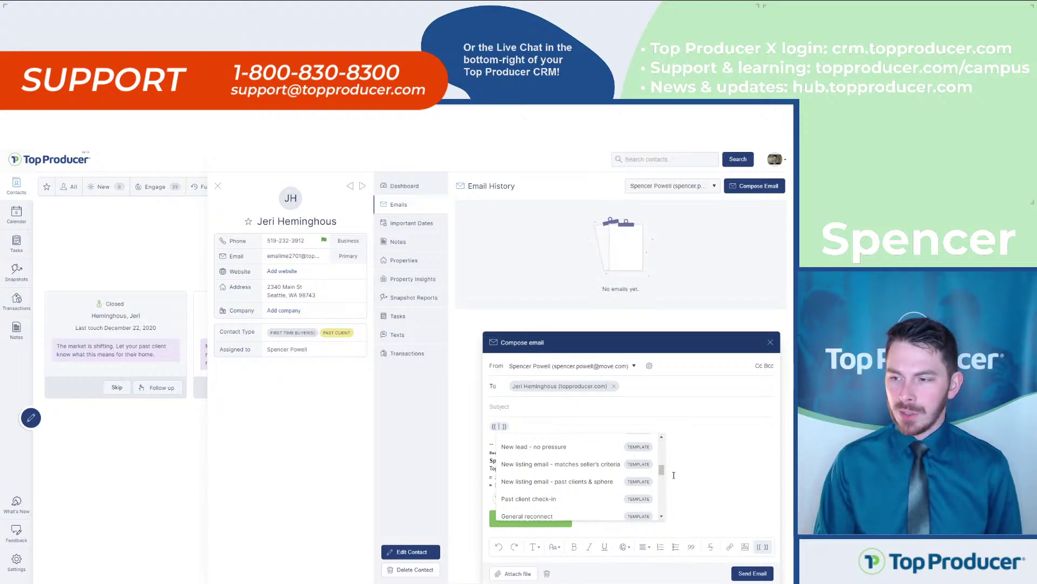
drag(662, 472, 663, 479)
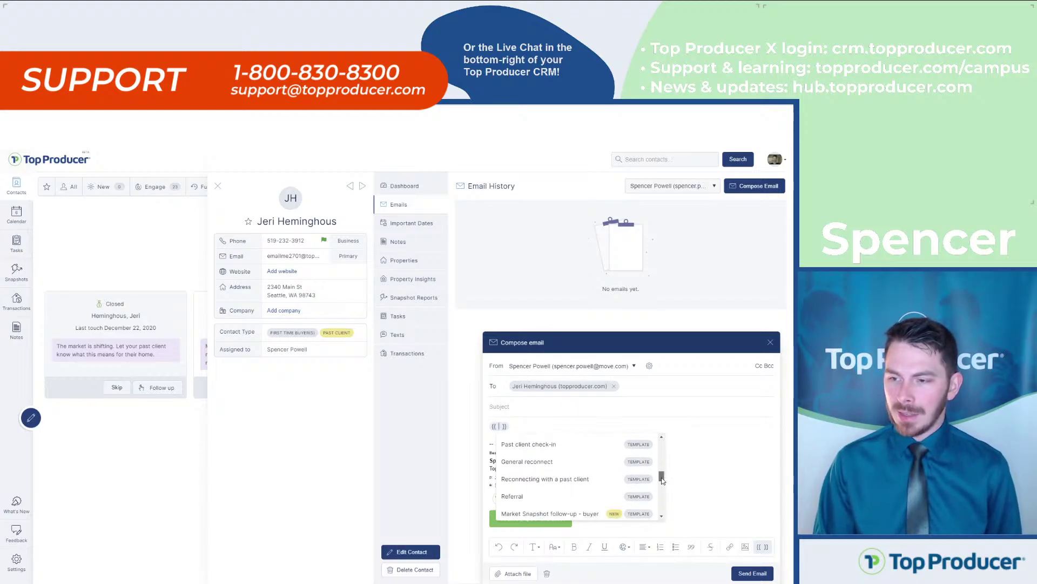
click(541, 460)
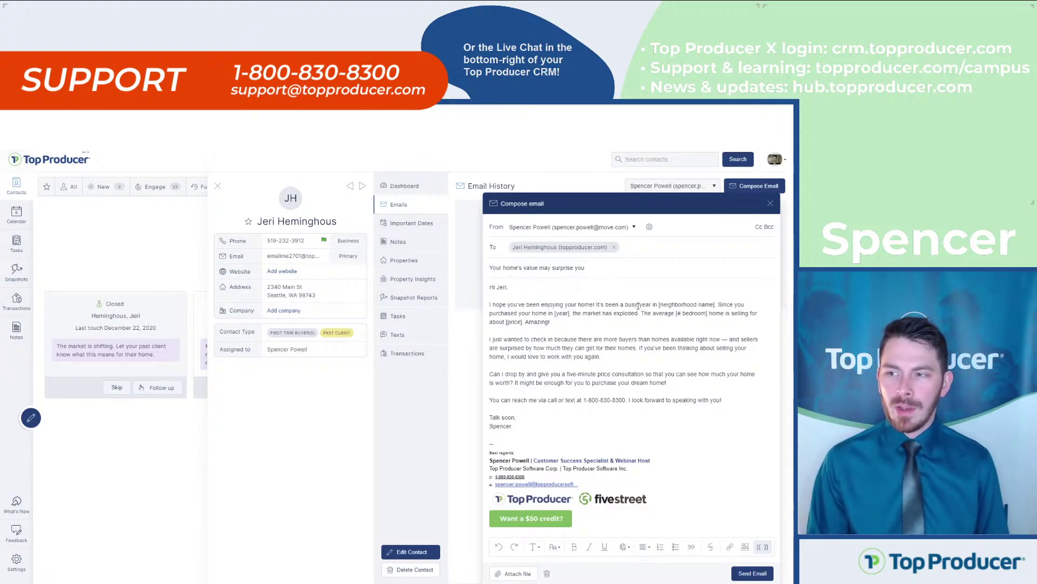
Review the [neighborhood name], [year] and [price] placeholders, then discard the draft and start a blank email
drag(715, 305, 659, 306)
click(741, 304)
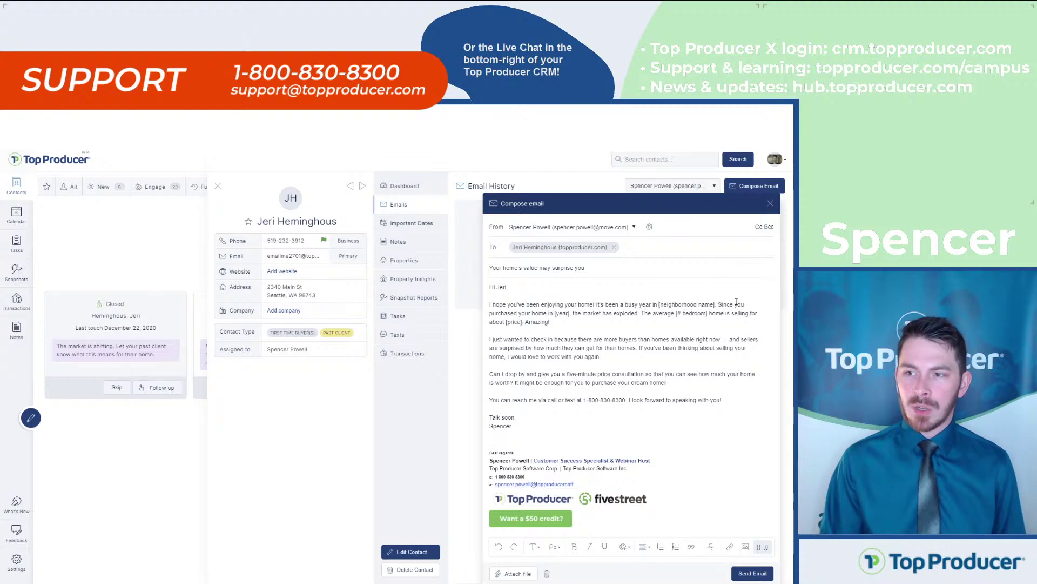
drag(571, 314, 557, 313)
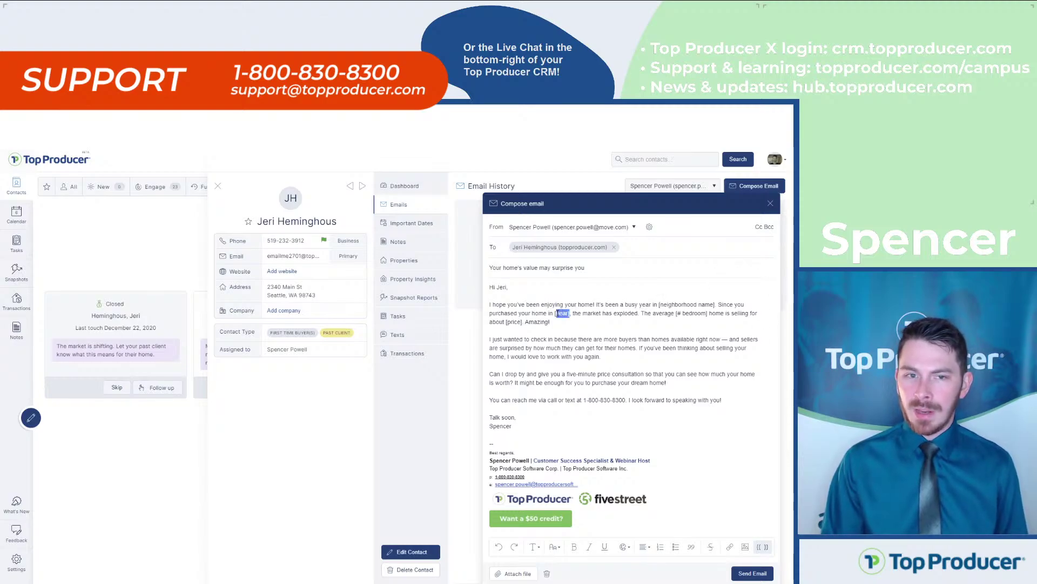
click(558, 313)
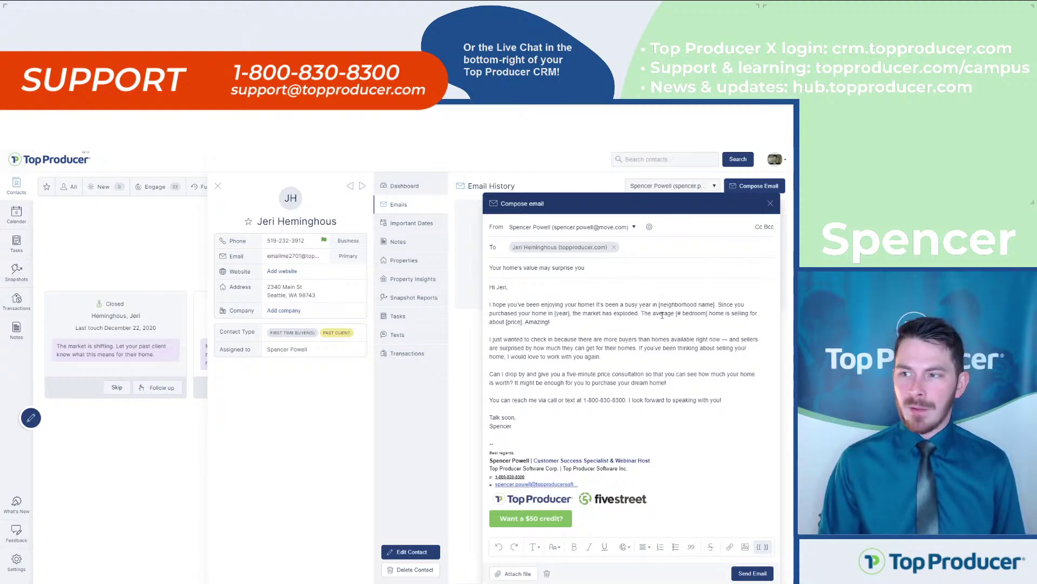
drag(523, 323, 509, 323)
click(509, 323)
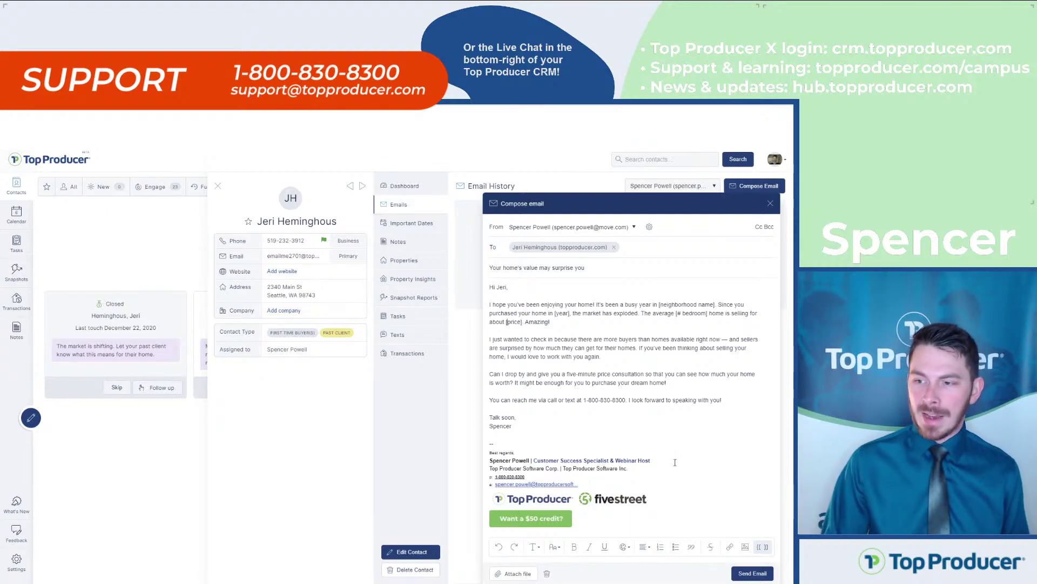
click(547, 574)
click(759, 190)
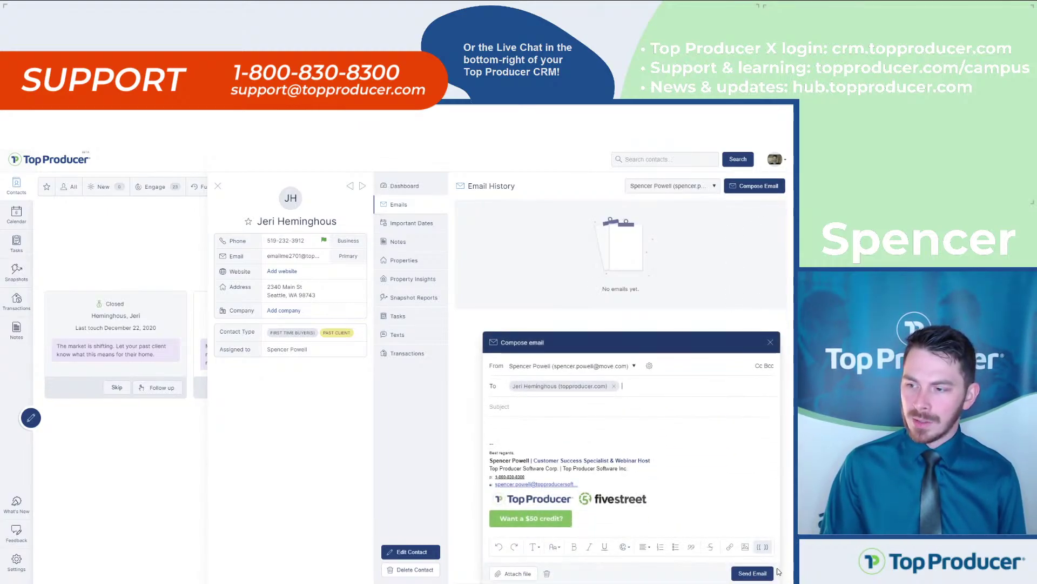
Fill the email with the 'Reconnecting with a past client' template and send it
click(761, 547)
scroll(565, 483, down, 5)
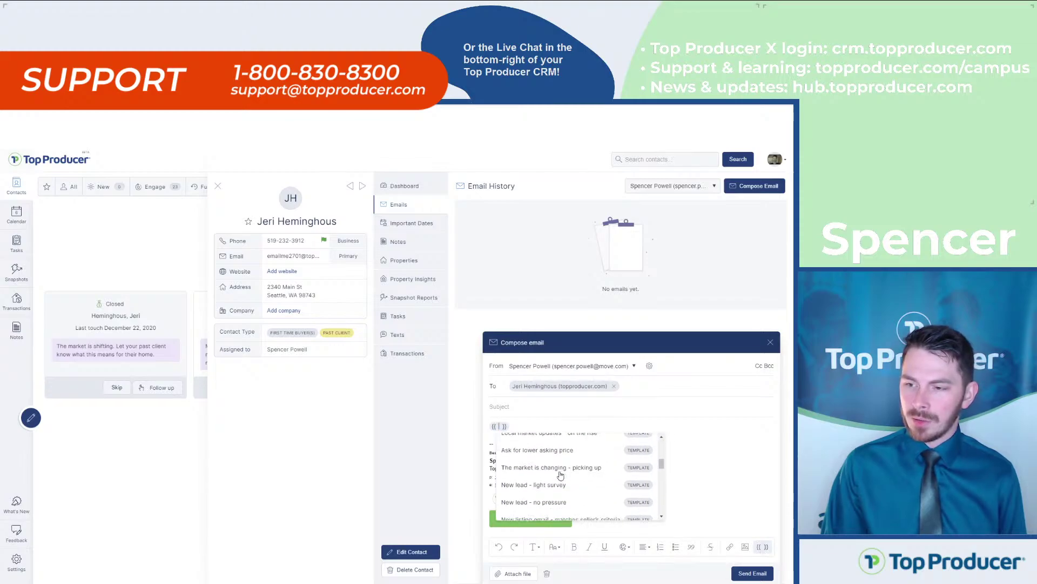
scroll(561, 475, down, 3)
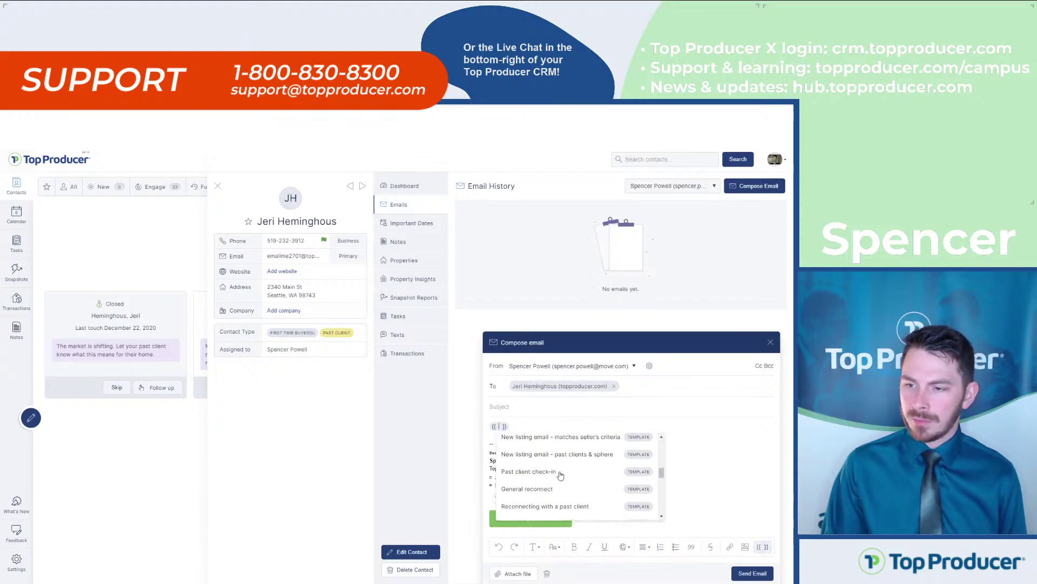
click(542, 507)
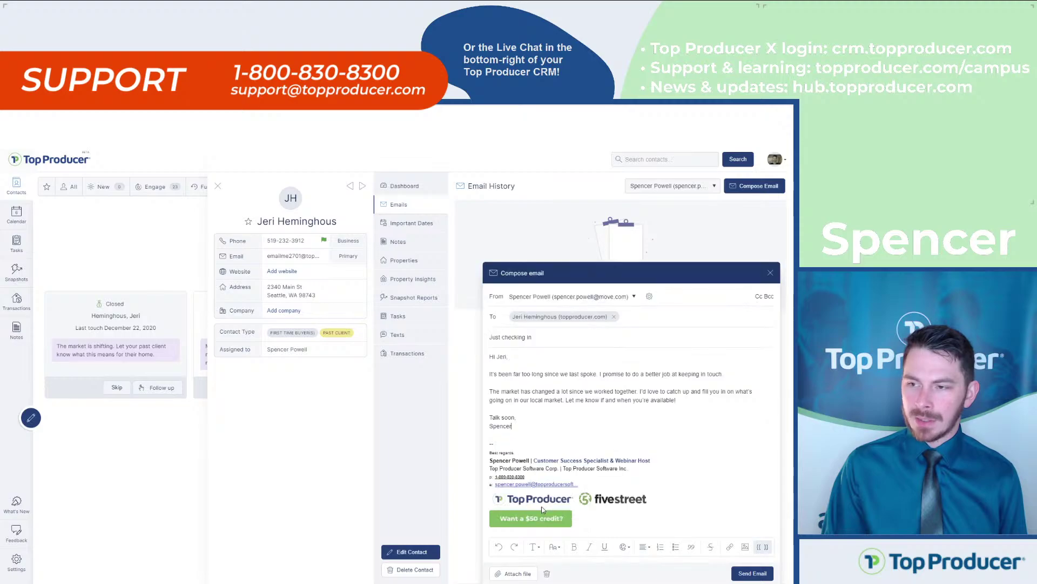
drag(687, 375, 594, 376)
click(593, 376)
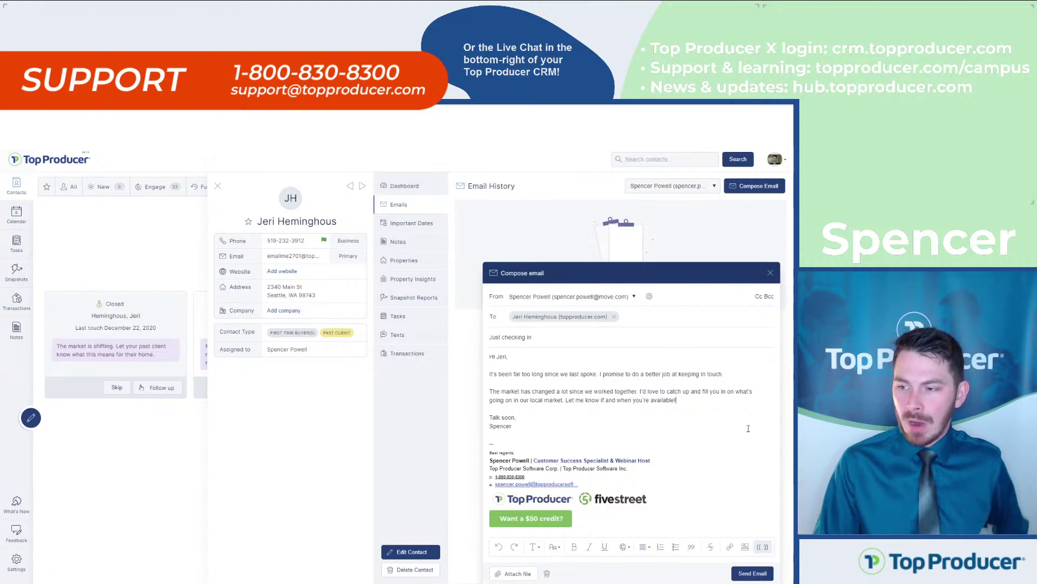
click(759, 574)
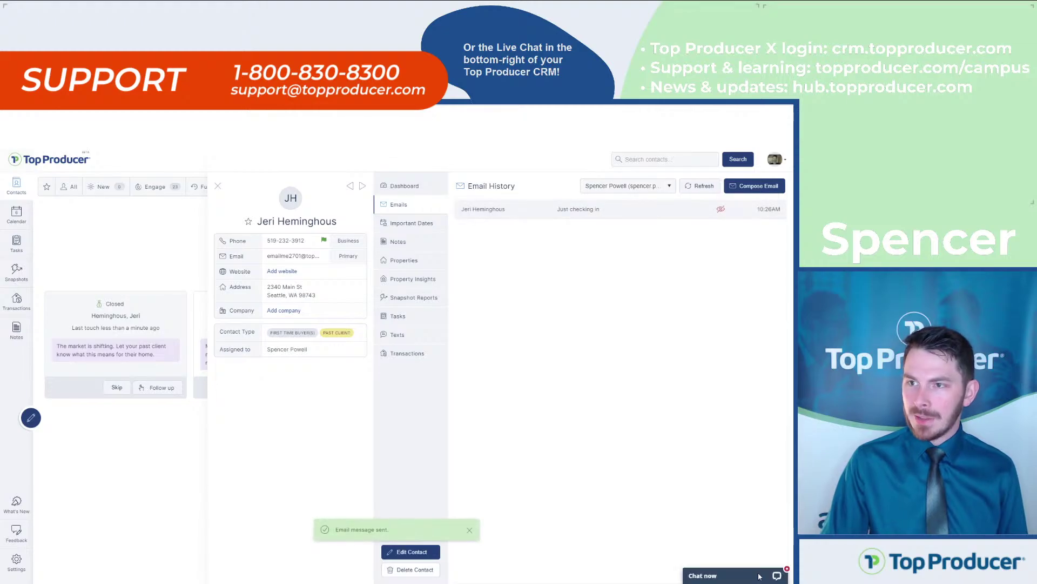
Look over the contact's texting history and return to the email history
click(596, 220)
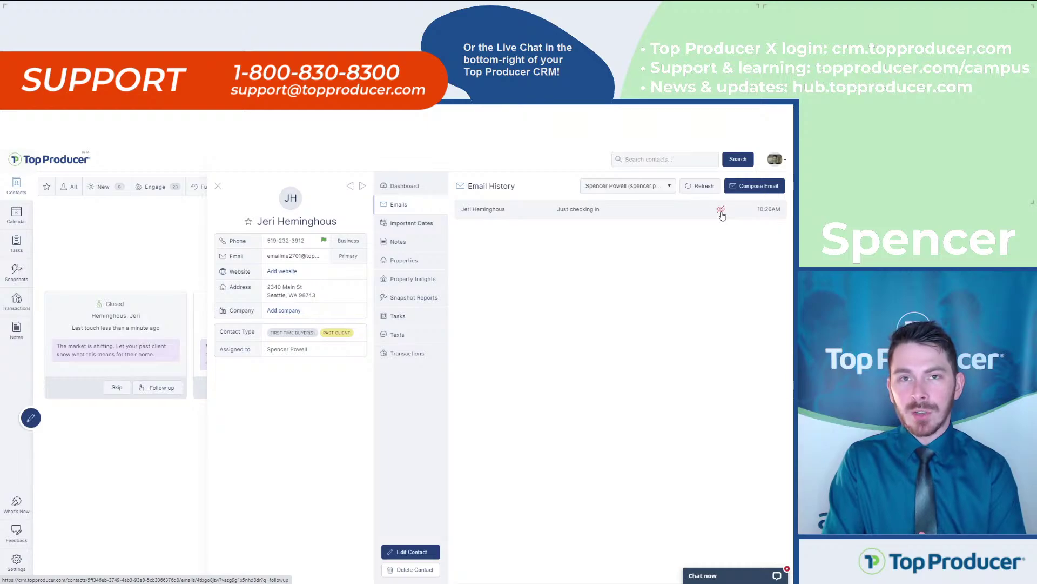
click(432, 335)
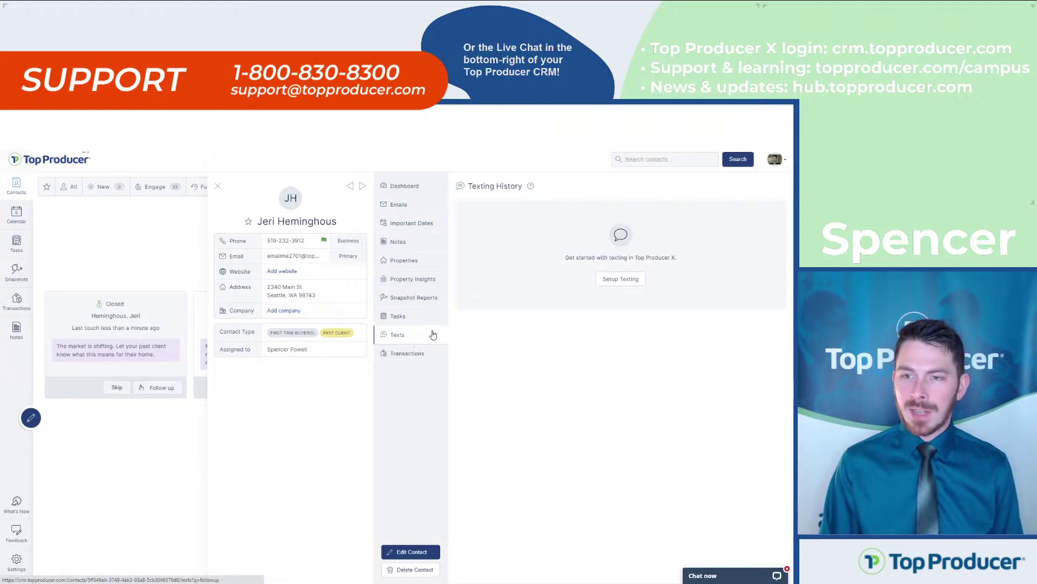
click(629, 282)
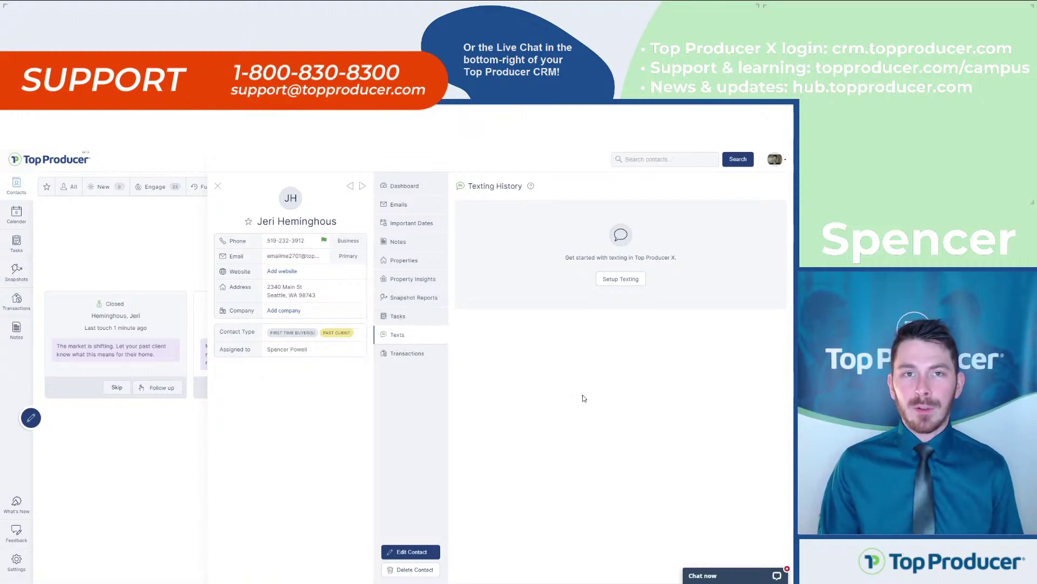
click(395, 341)
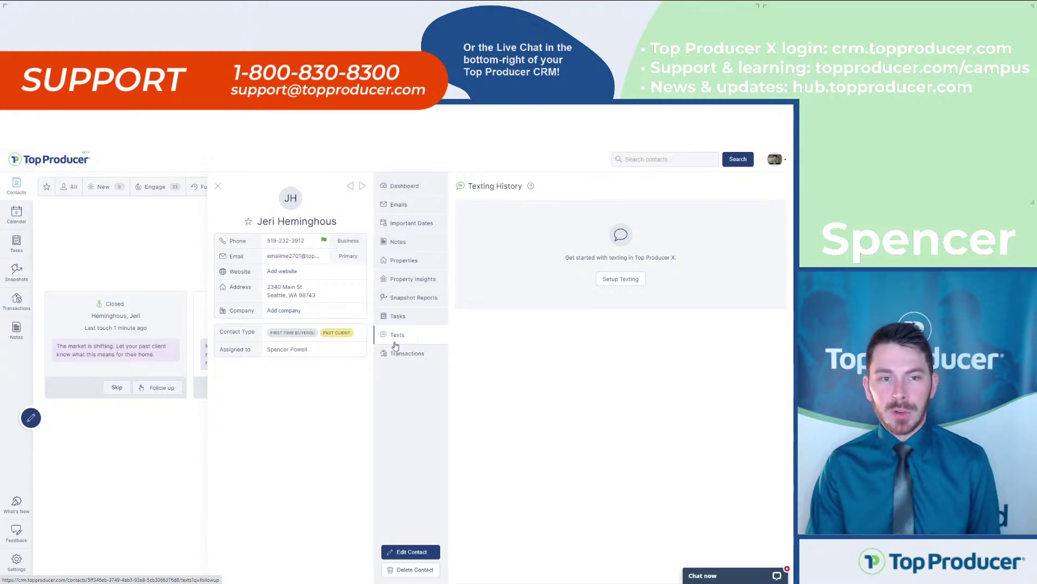
click(398, 205)
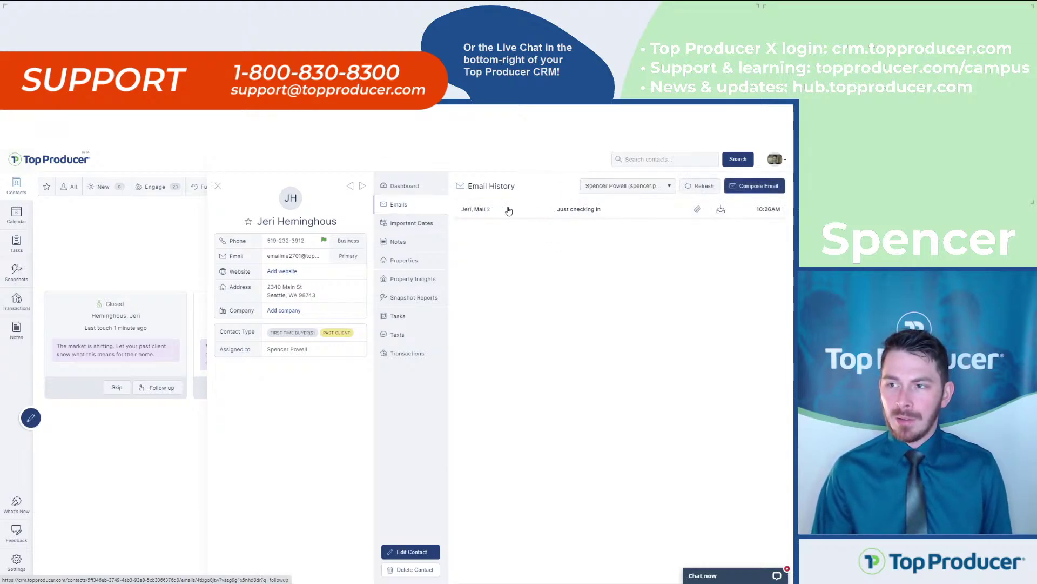
Open the Wrap up task dialog for the suggested follow-up from the contact's dashboard
click(418, 186)
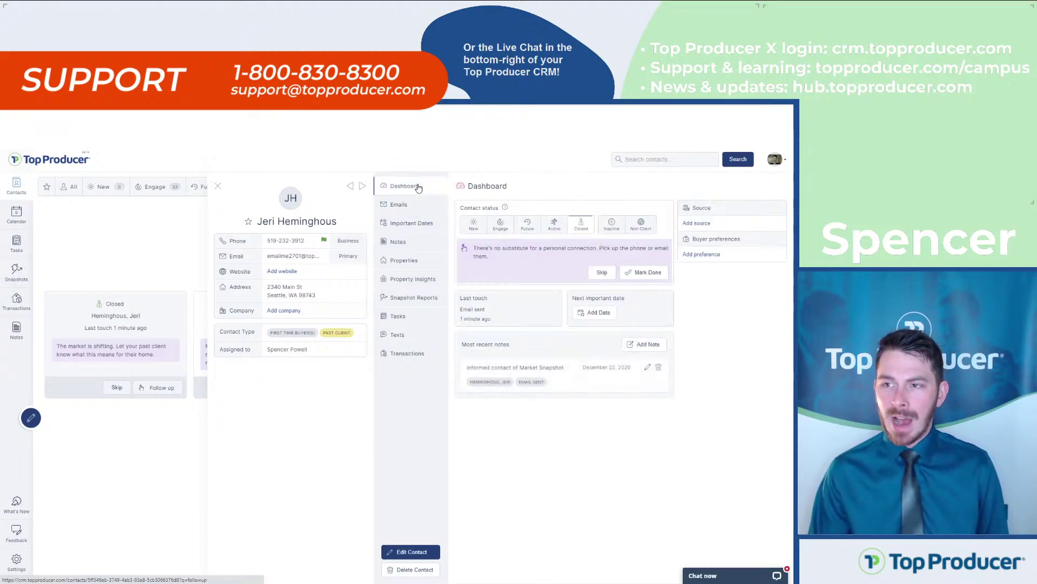
click(563, 268)
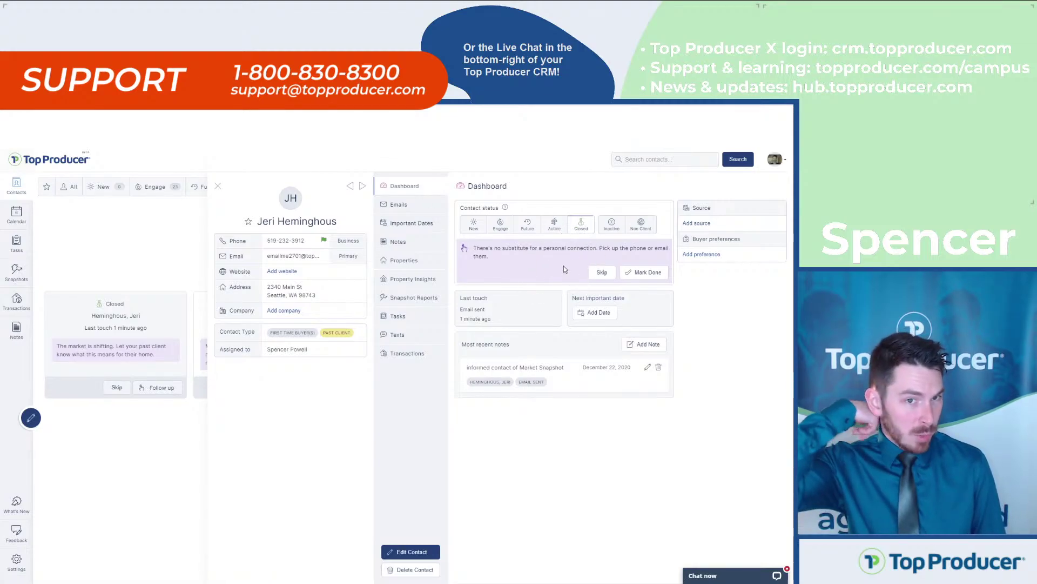
click(642, 274)
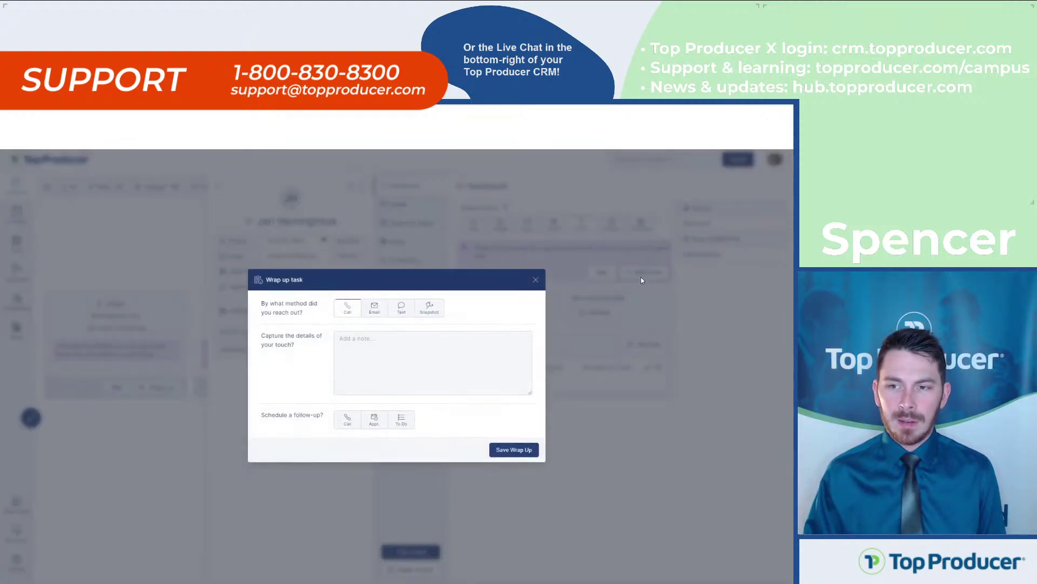
Try the contact method, touch note and follow-up call fields, then close the form unsaved
click(372, 309)
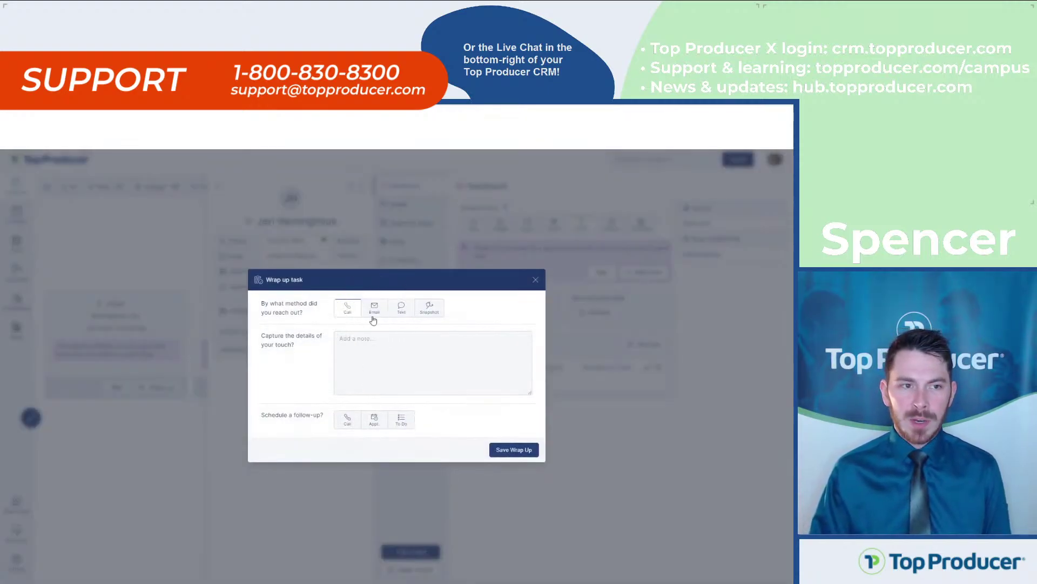
click(381, 350)
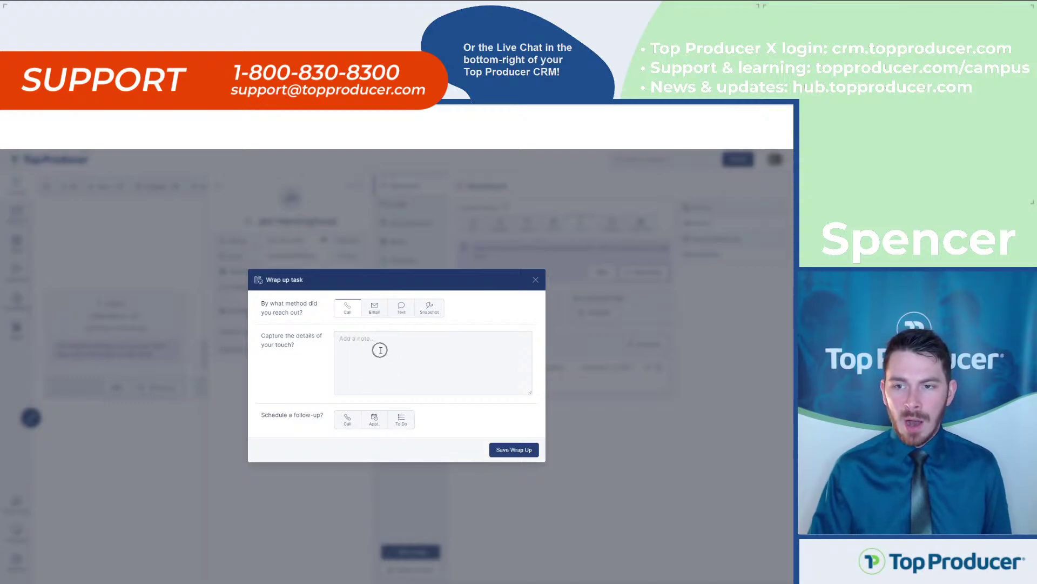
click(360, 425)
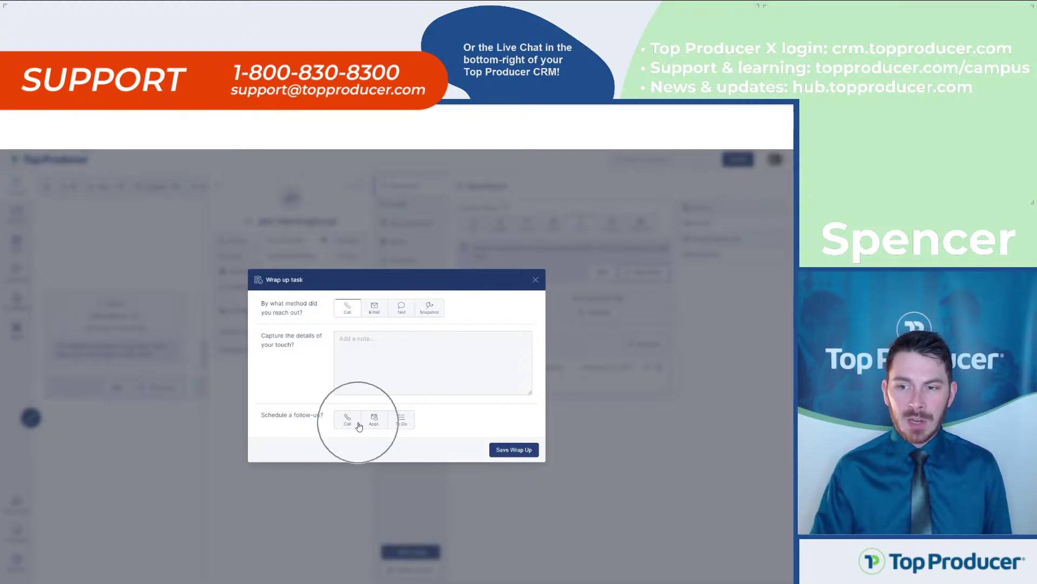
click(403, 356)
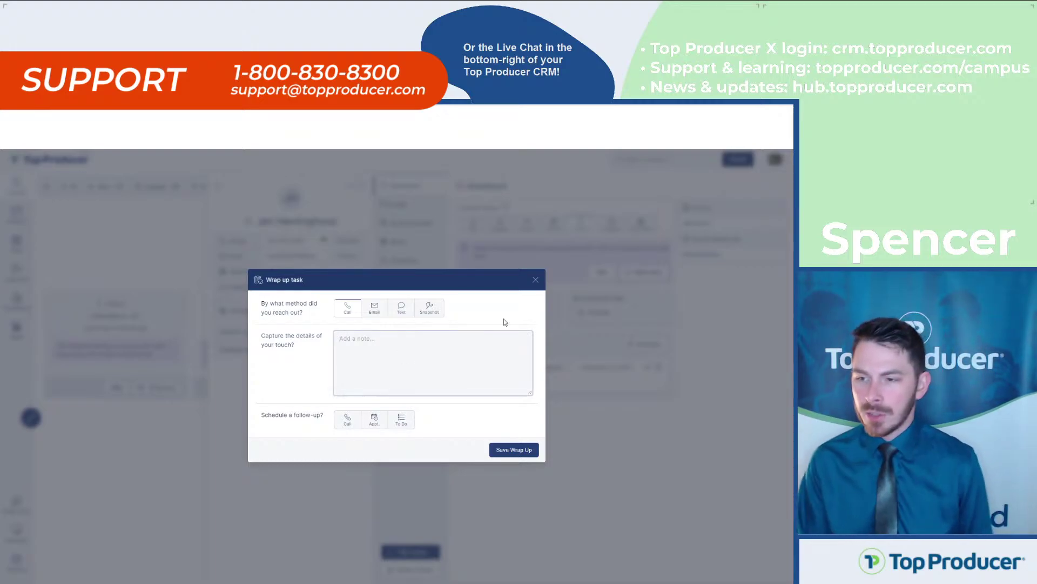
click(536, 279)
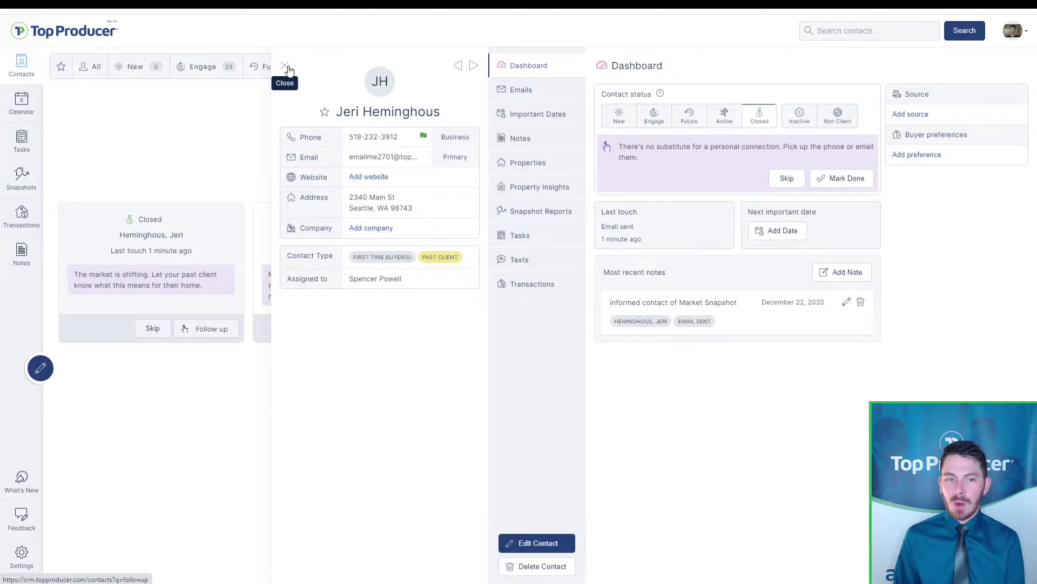
key(ctrl)
key(ctrl)
key(ctrl)
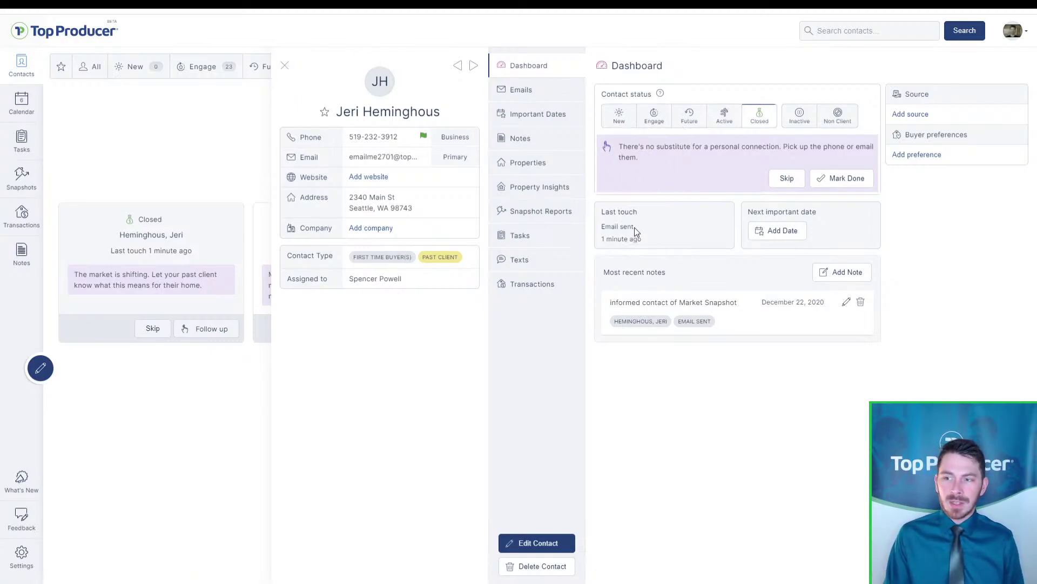
key(ctrl)
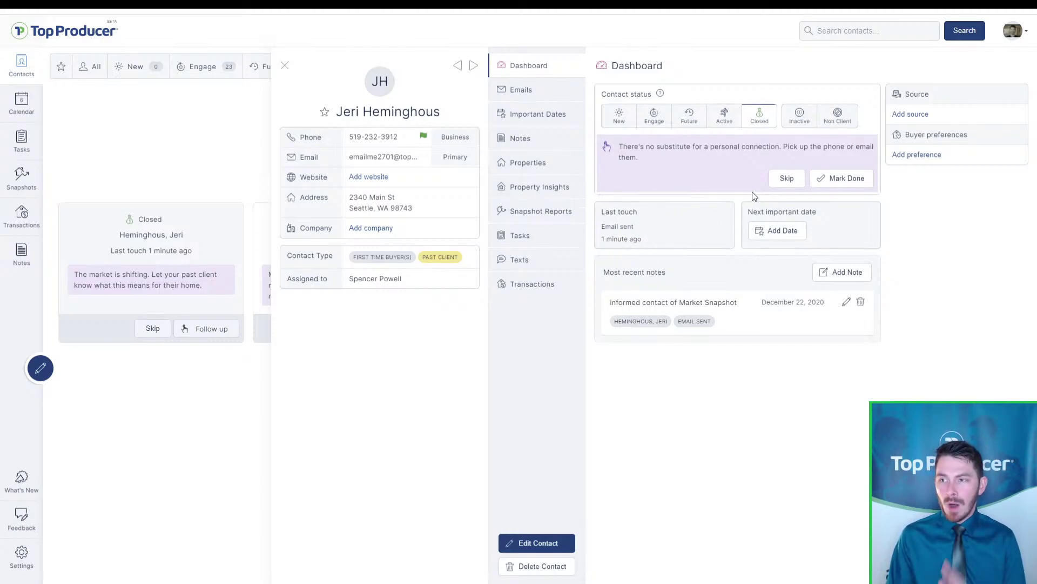
click(857, 181)
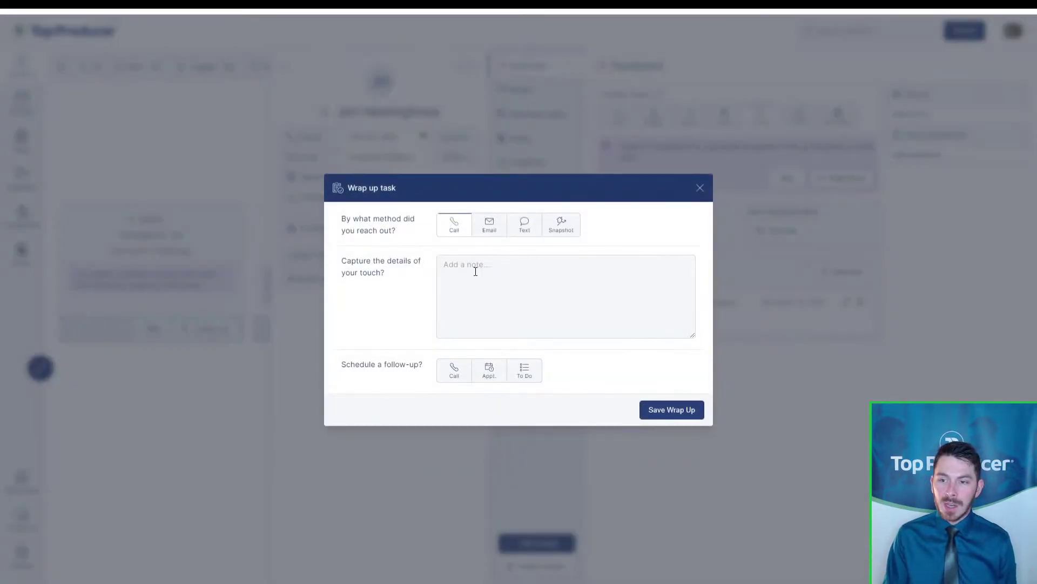
click(456, 371)
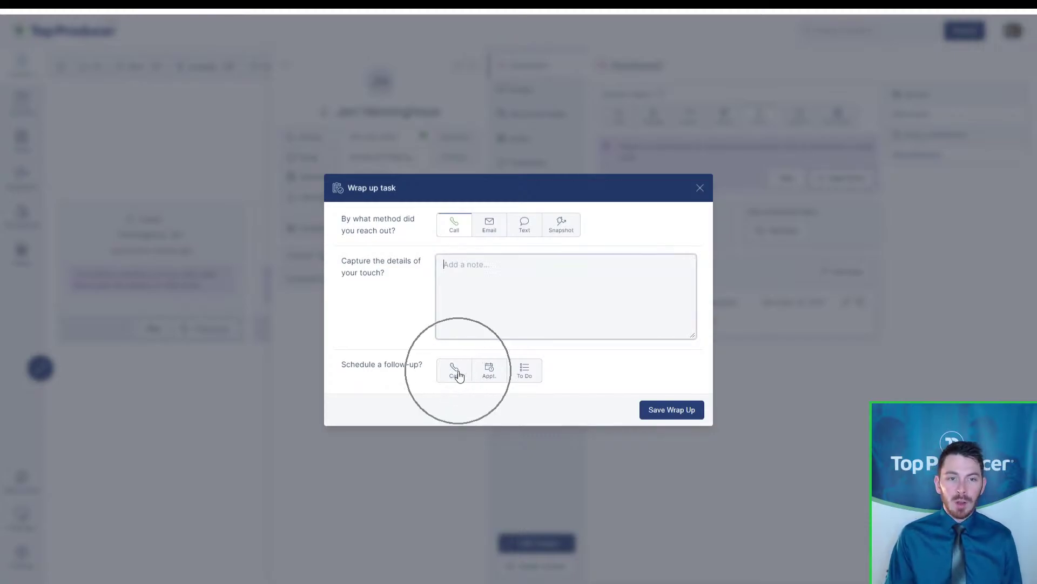
click(700, 189)
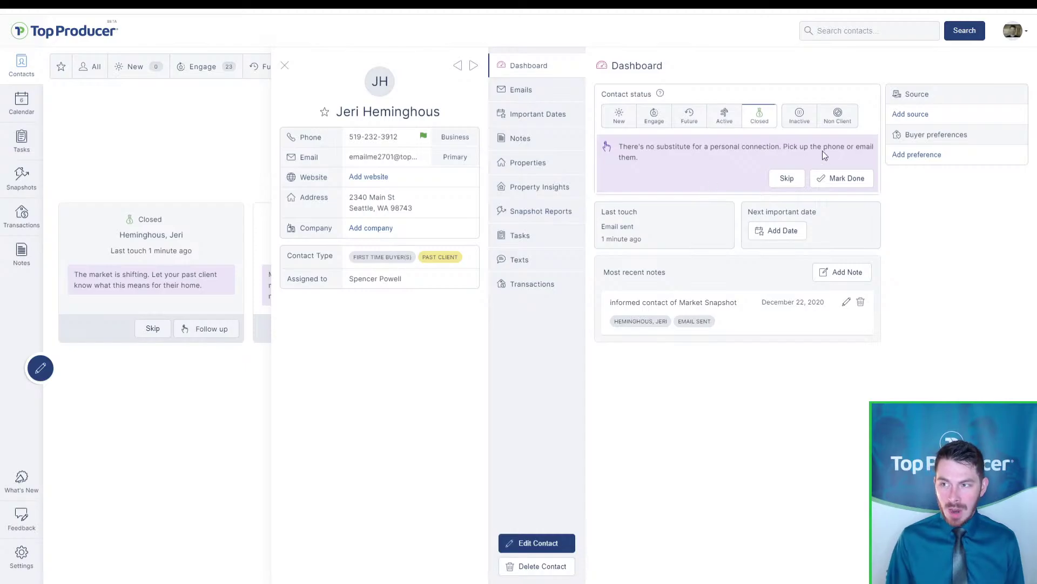
click(843, 184)
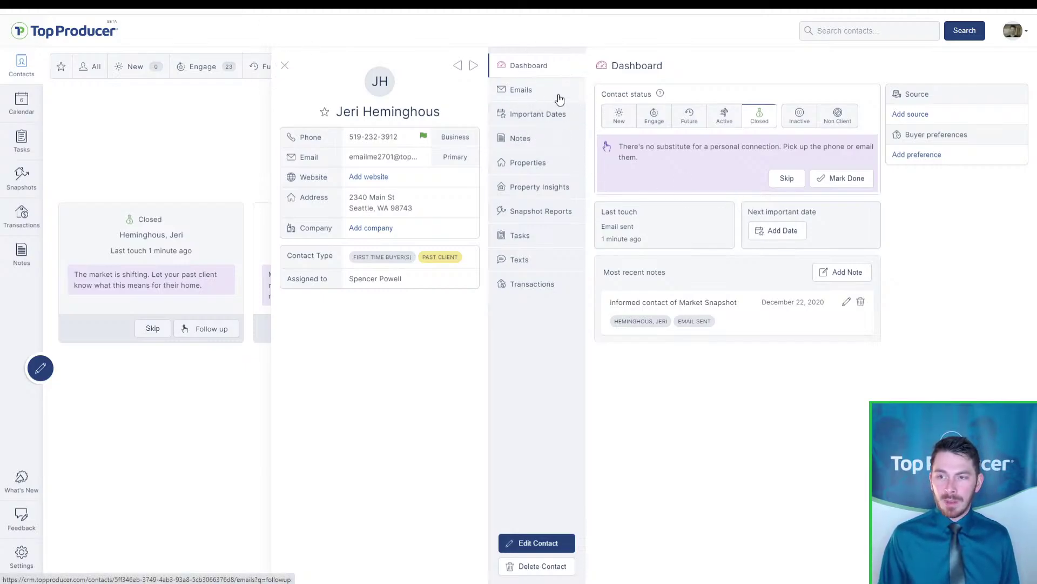
click(843, 183)
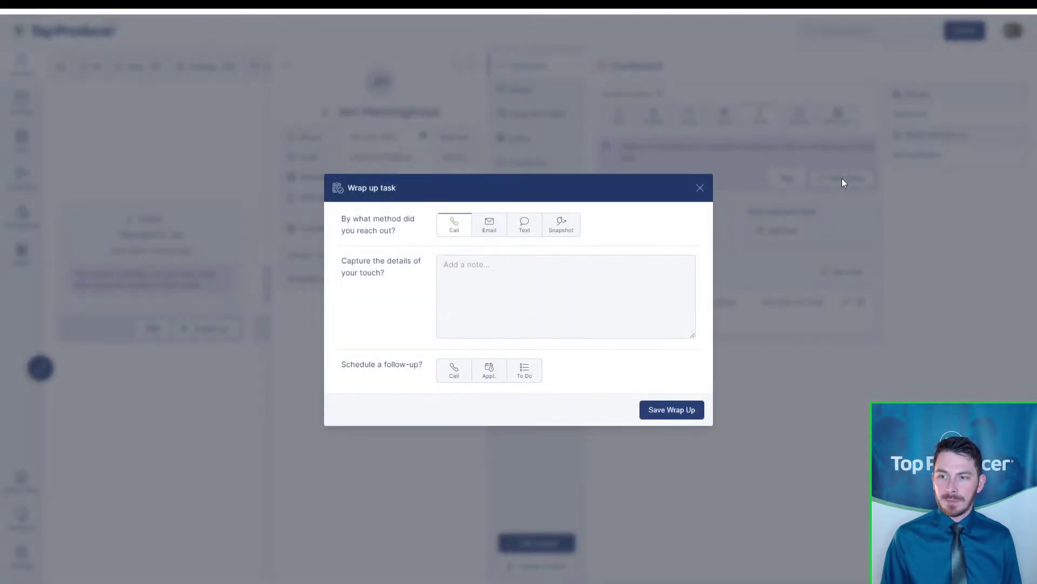
Record the touch as Email with the note "sent past client check-in email"
click(494, 233)
click(503, 291)
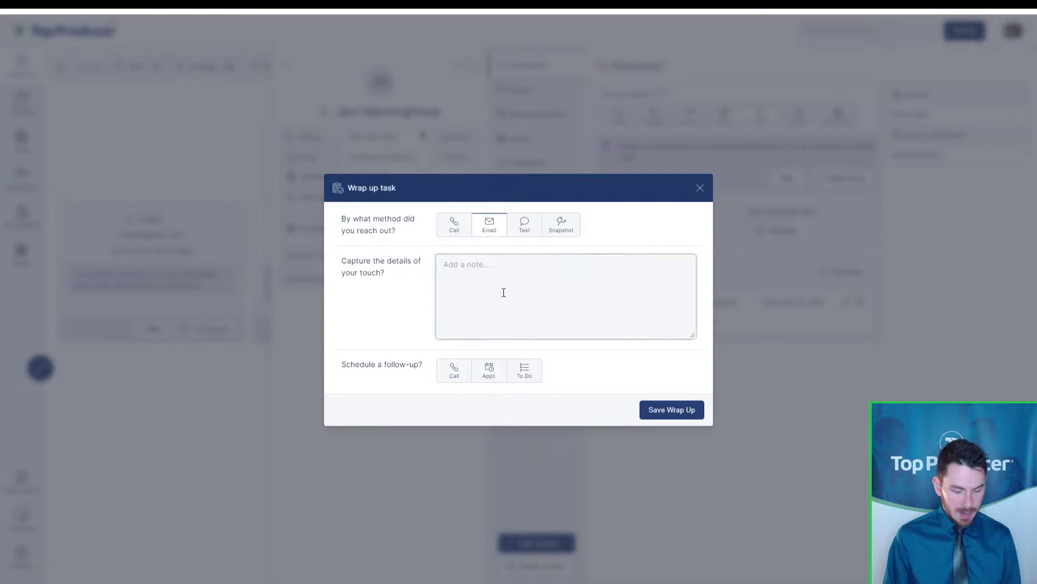
text(sent psat cl)
key(BackSpace)
key(BackSpace)
key(BackSpace)
key(BackSpace)
key(BackSpace)
key(BackSpace)
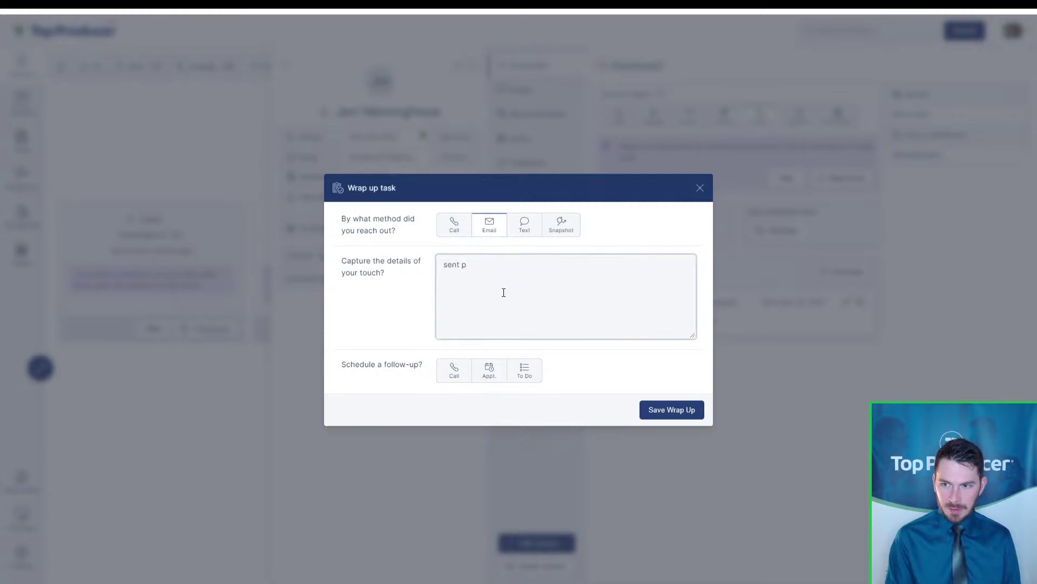
text(ast client check==)
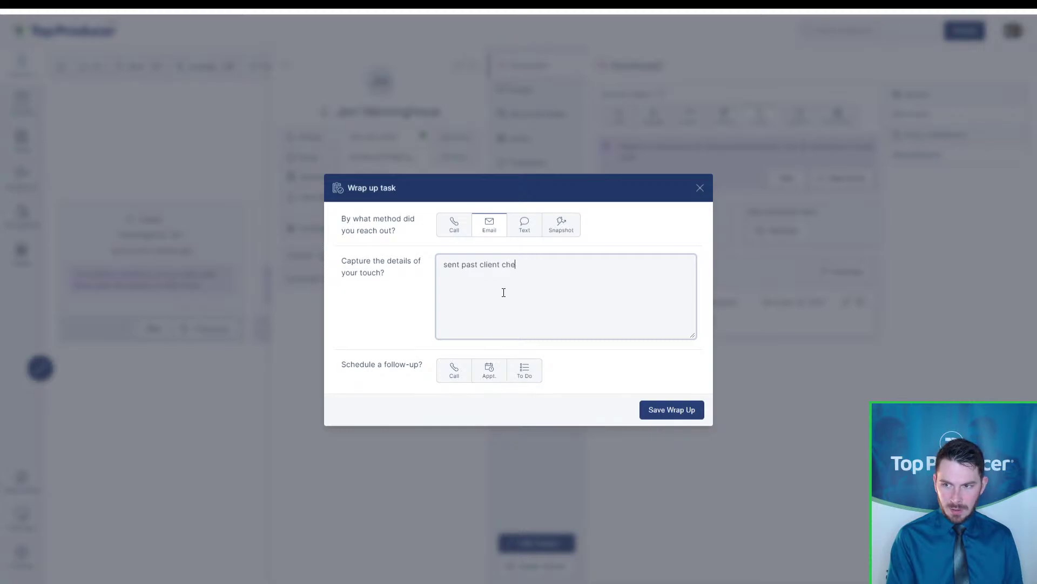
key(BackSpace)
key(BackSpace)
text(-)
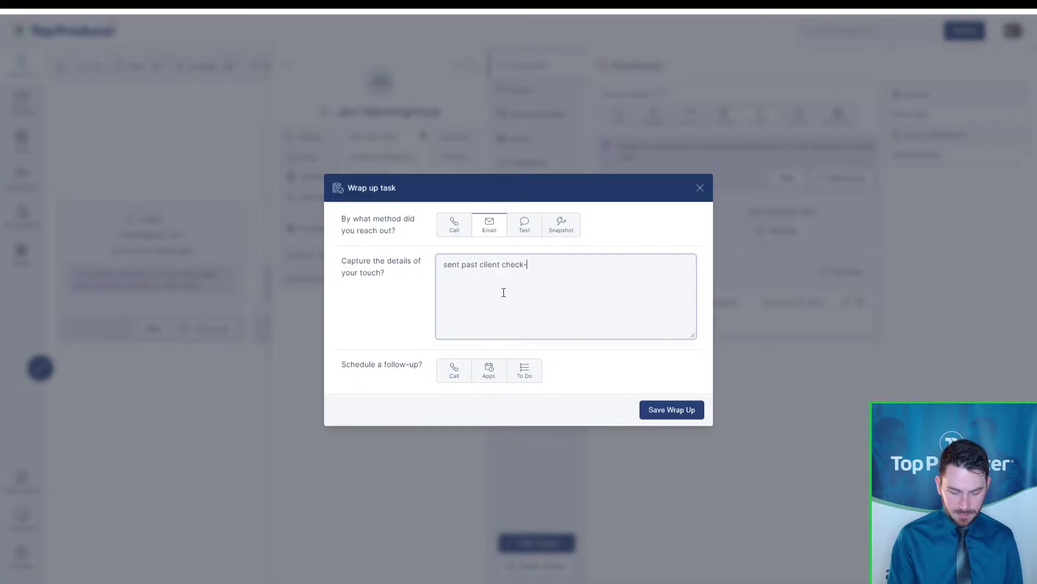
text(in email)
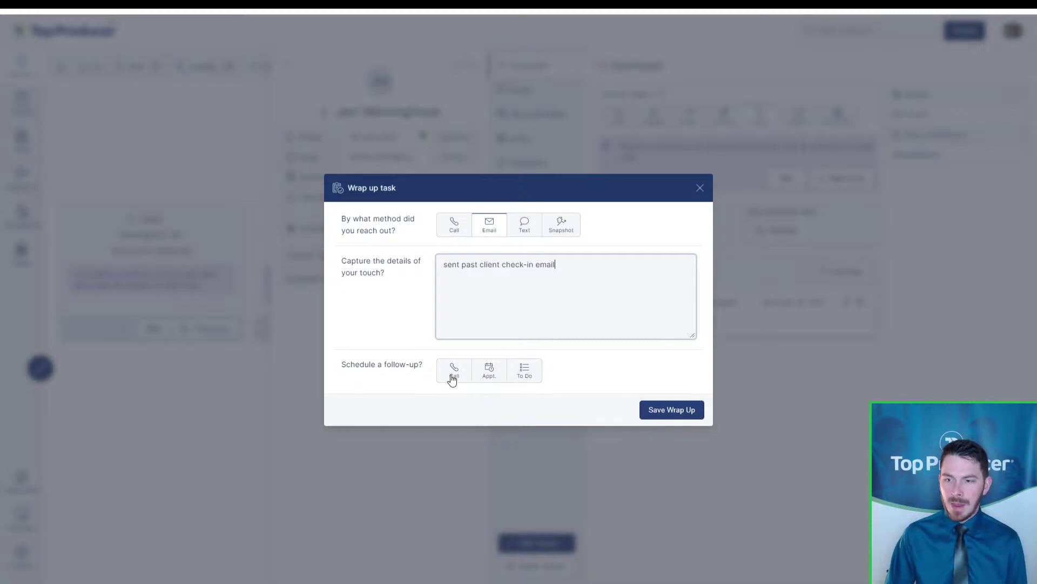
Add a 'Follow-up on past client email' to-do due 2021-05-13 and save the wrap-up
click(523, 370)
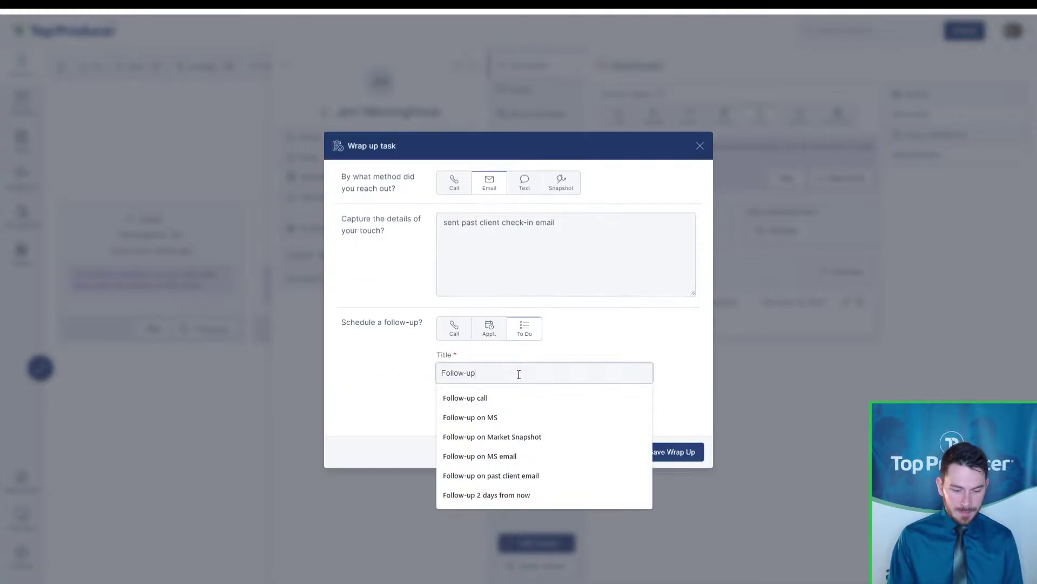
key(ctrl+a)
key(BackSpace)
text(follow-up o)
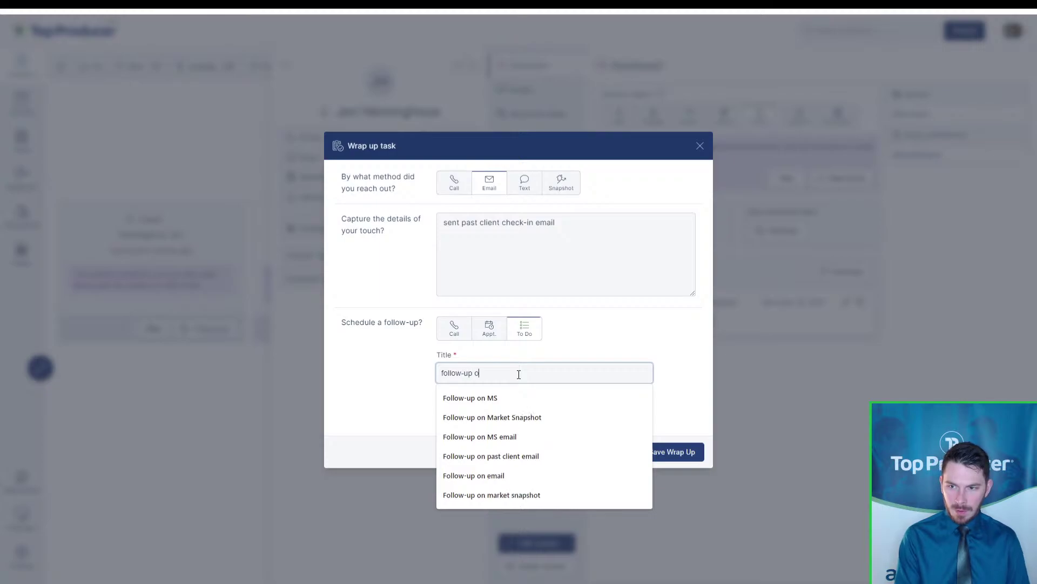
text(n past client email)
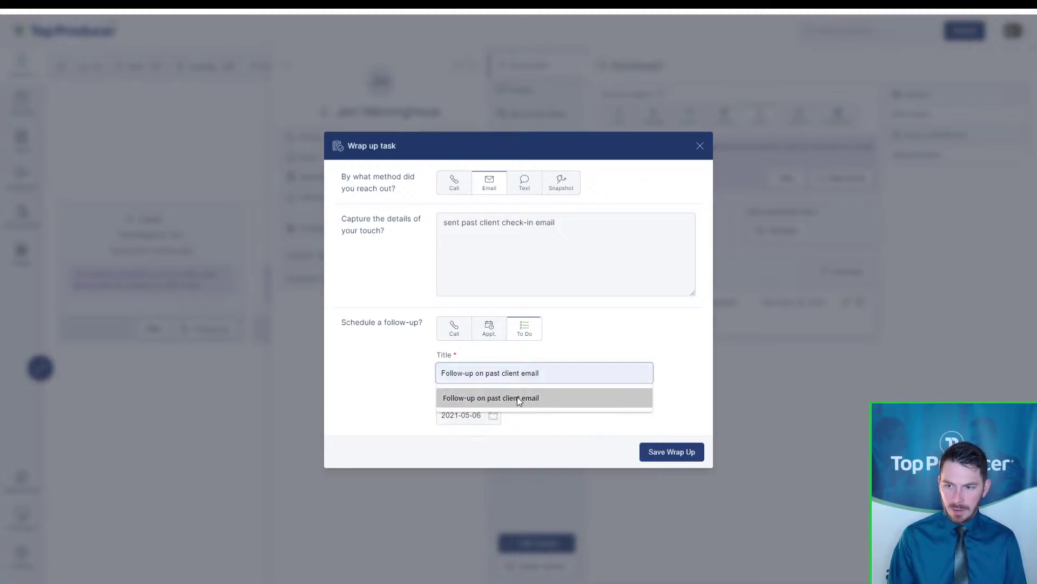
click(517, 398)
click(498, 416)
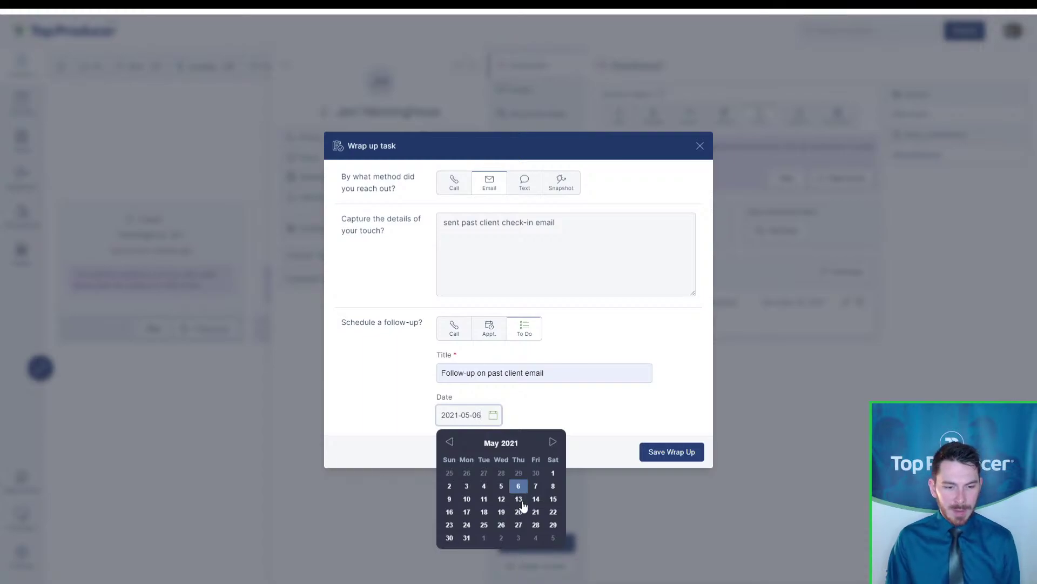
click(520, 500)
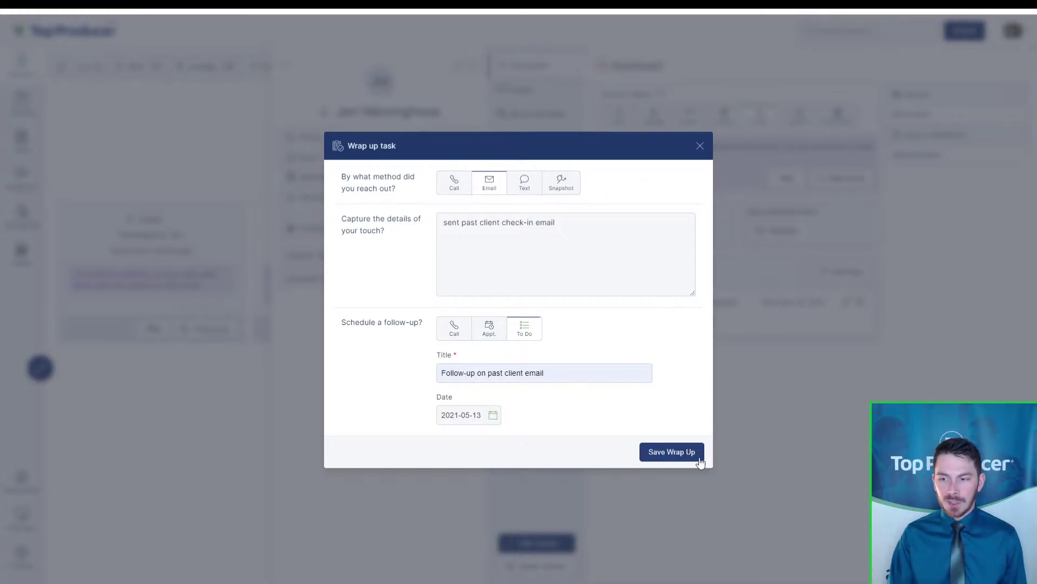
click(657, 458)
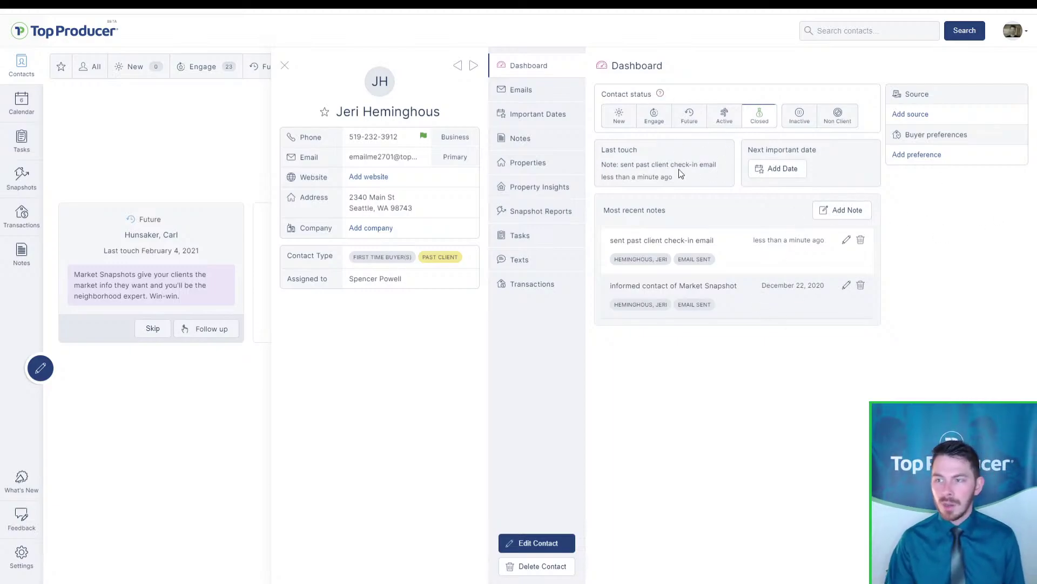
Check the email history, then close the contact panel back to the Follow-up Coach showing Completed
click(538, 90)
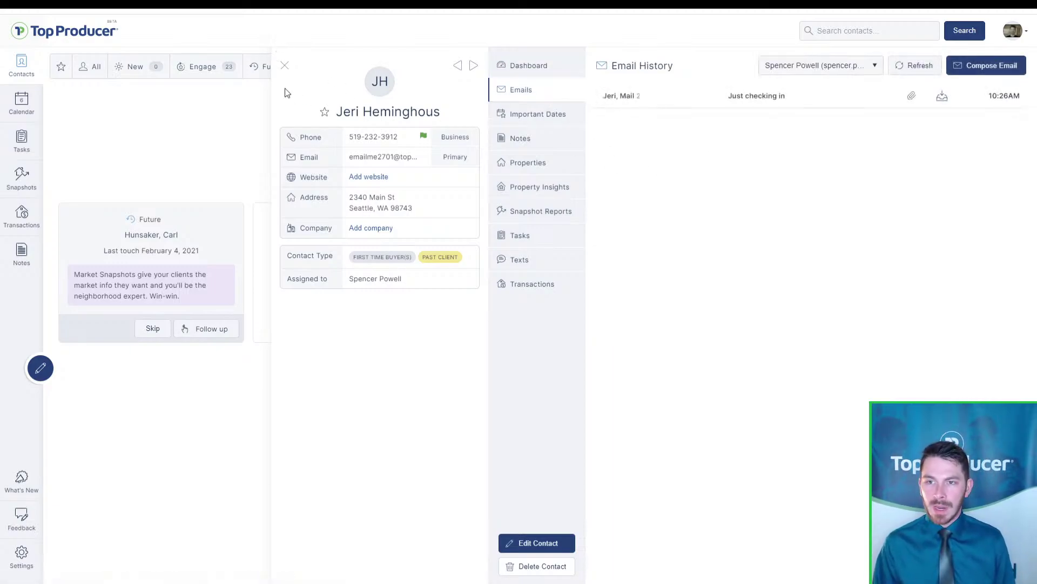
click(284, 65)
click(344, 291)
key(ctrl)
key(ctrl)
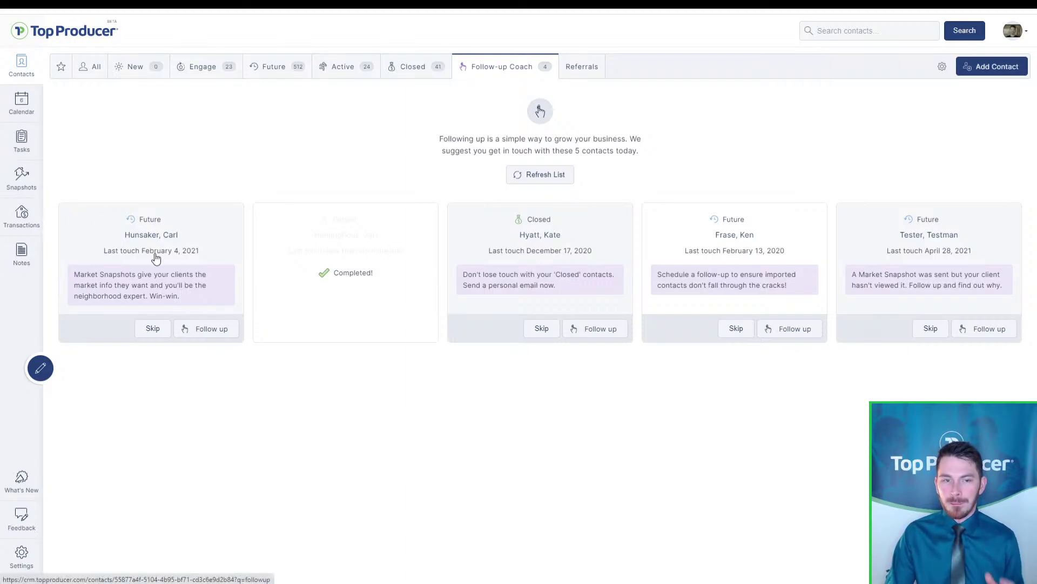
mouse_move(155, 258)
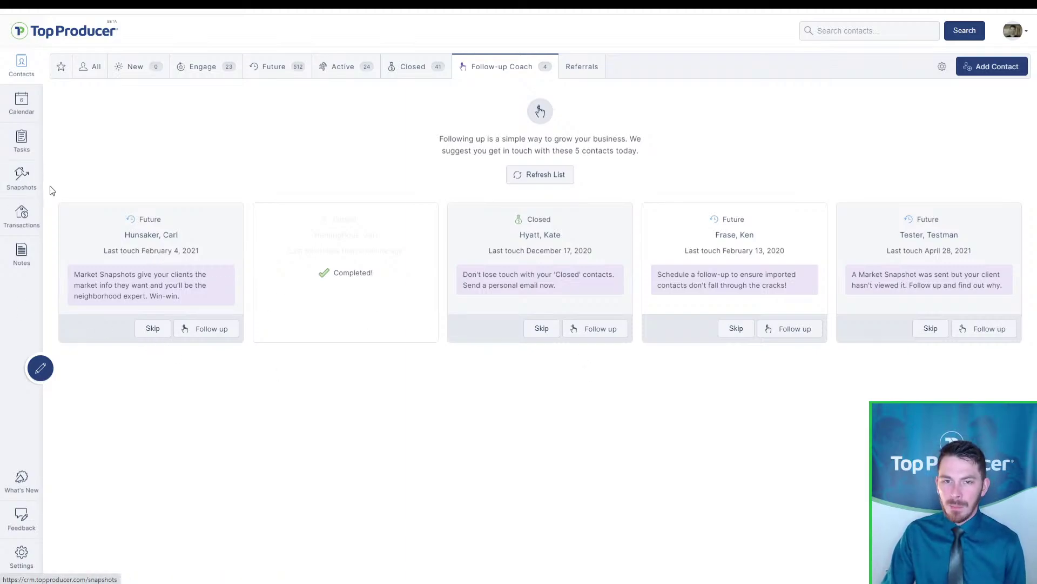
Open the 98107 condominium Market Snapshot report from the Snapshots list
click(32, 188)
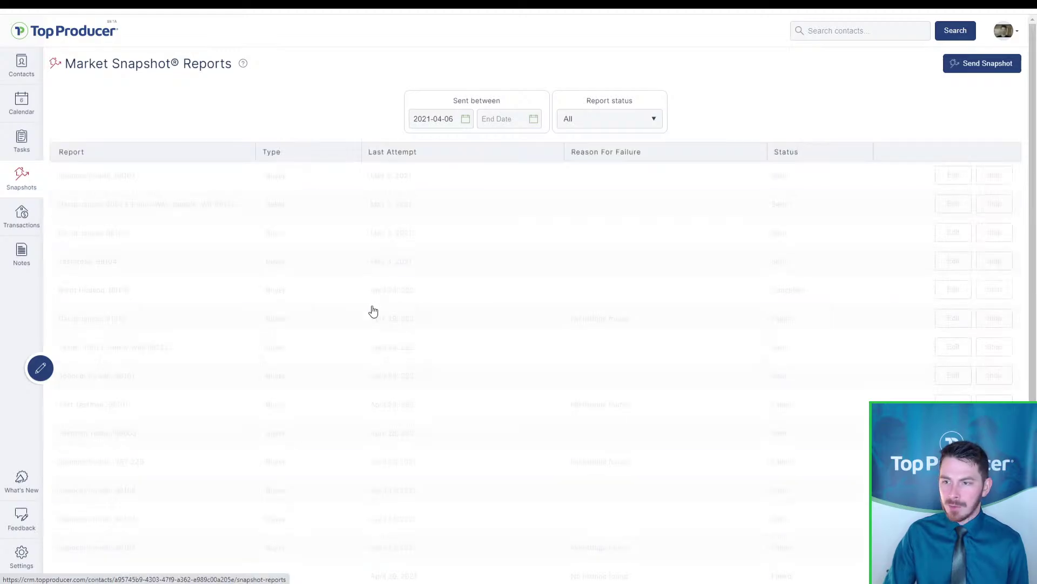
click(365, 187)
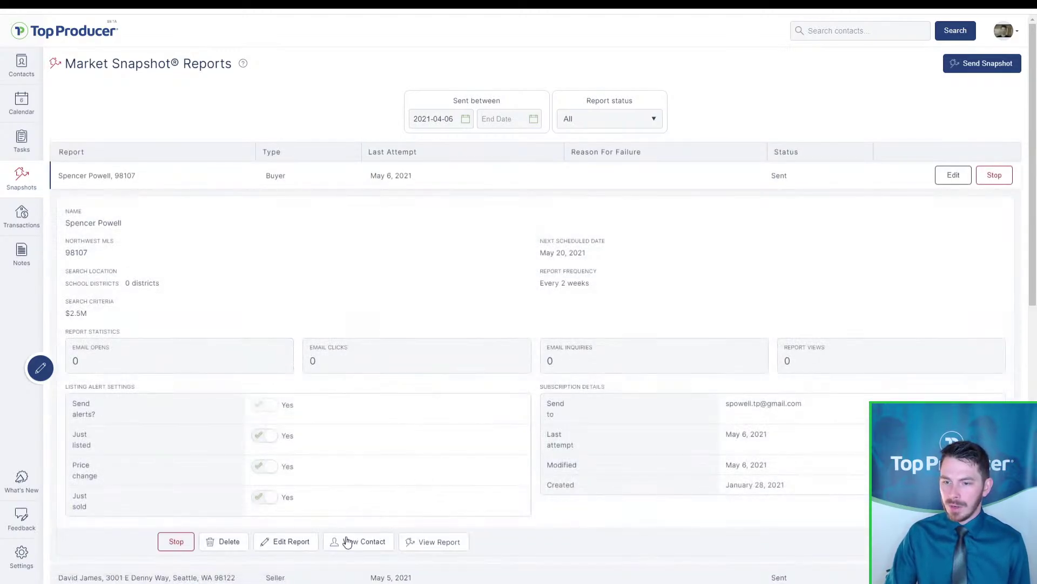
click(426, 541)
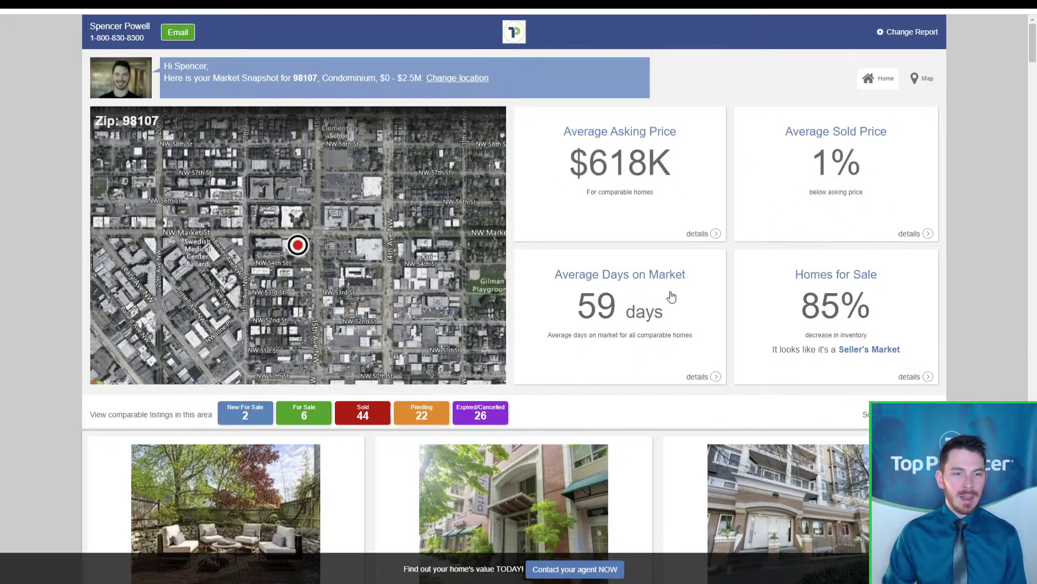
Browse the Homes for Sale statistic details and close the detail view
click(928, 378)
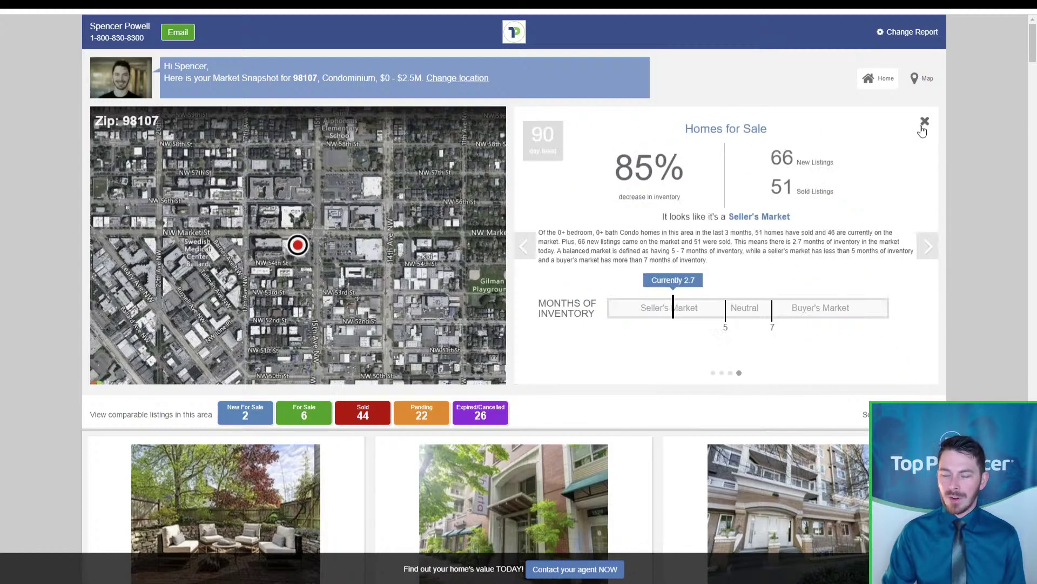
click(929, 258)
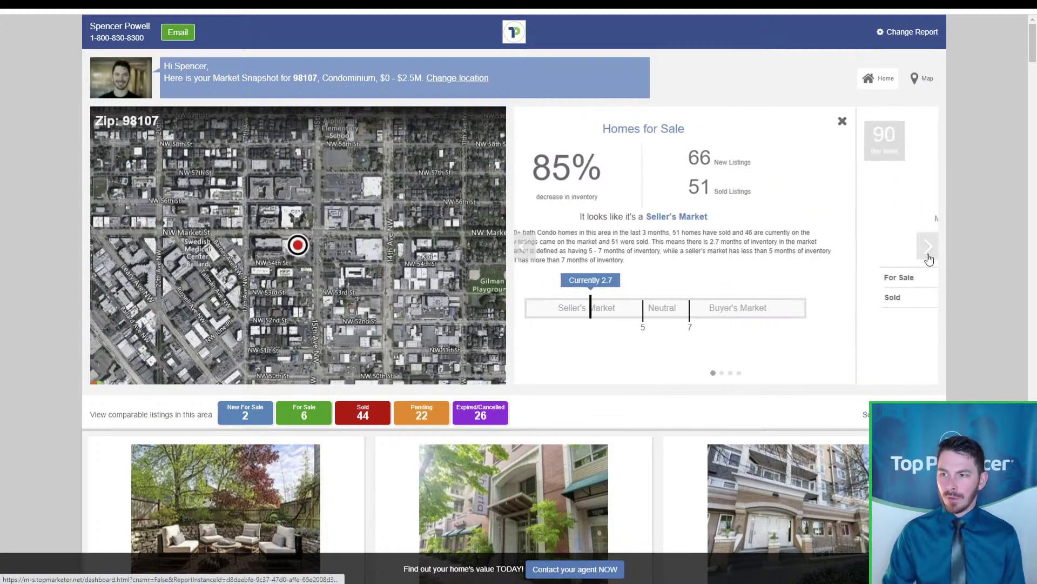
click(921, 121)
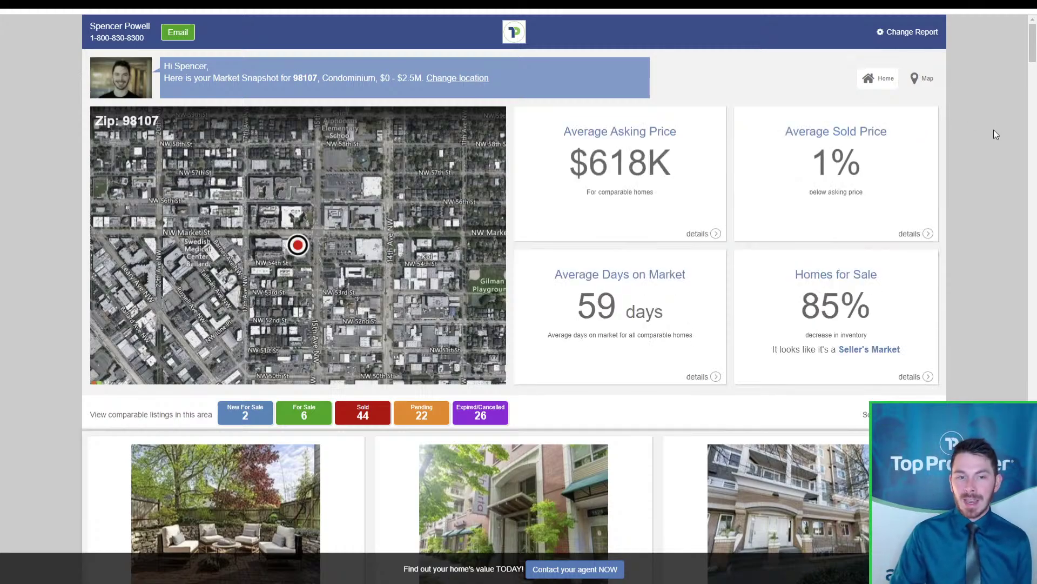
Hide Sold, Pending and Expired/Cancelled homes, leaving only New For Sale and For Sale comparables
scroll(997, 129, down, 4)
scroll(894, 259, down, 4)
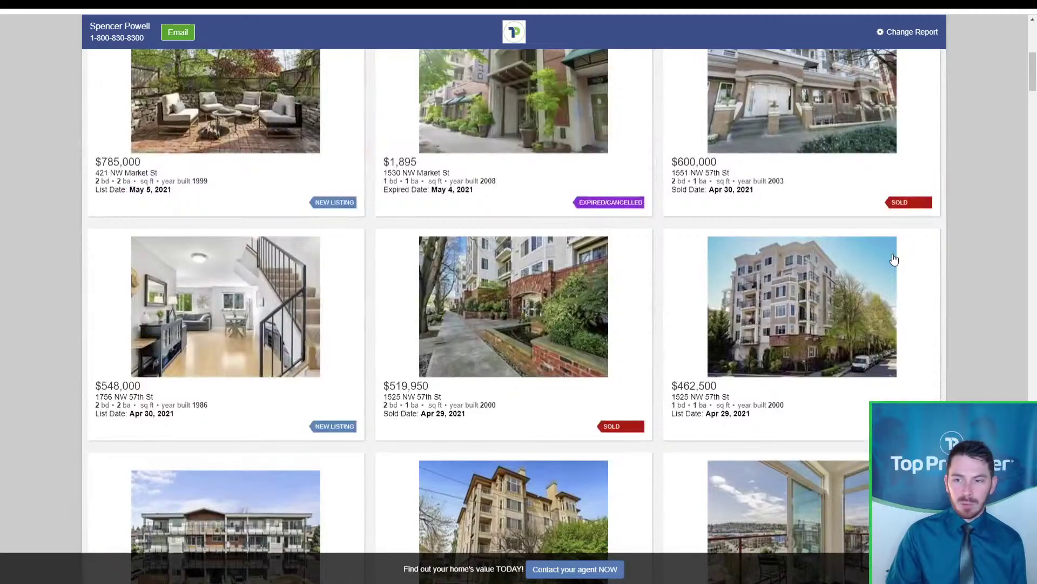
scroll(895, 260, down, 4)
scroll(897, 260, up, 15)
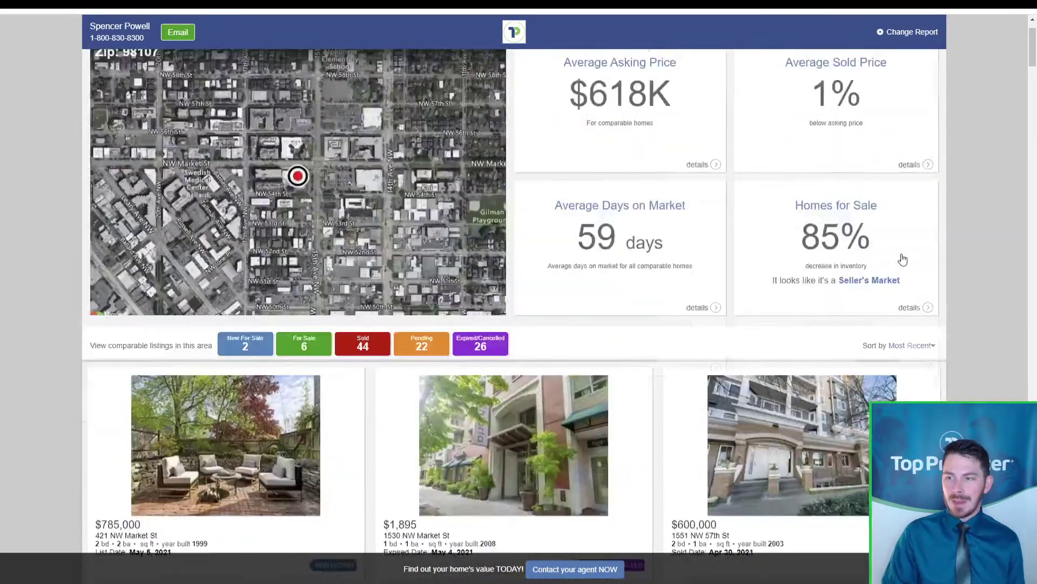
scroll(495, 421, down, 4)
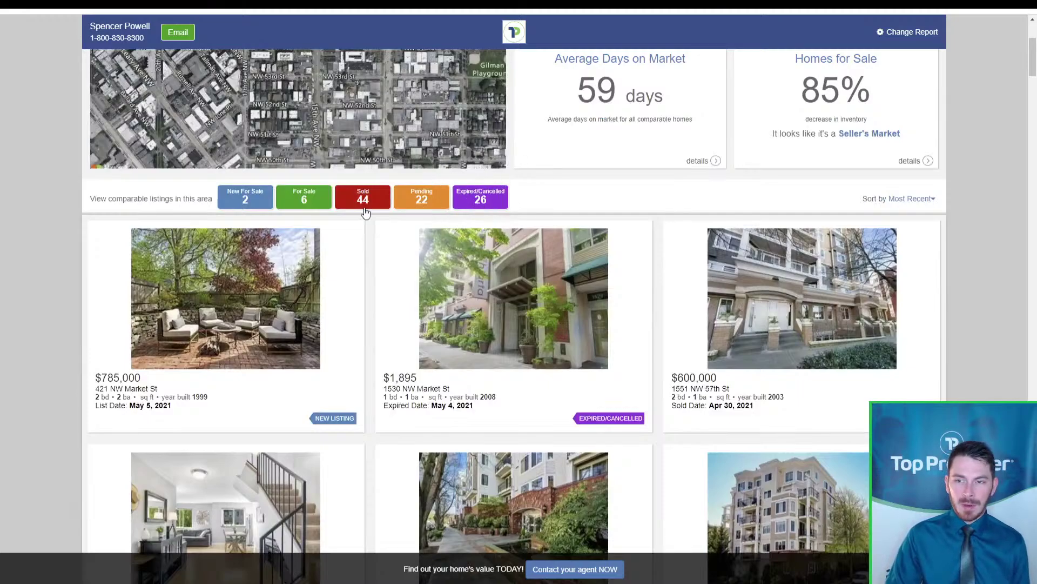
click(363, 209)
click(422, 206)
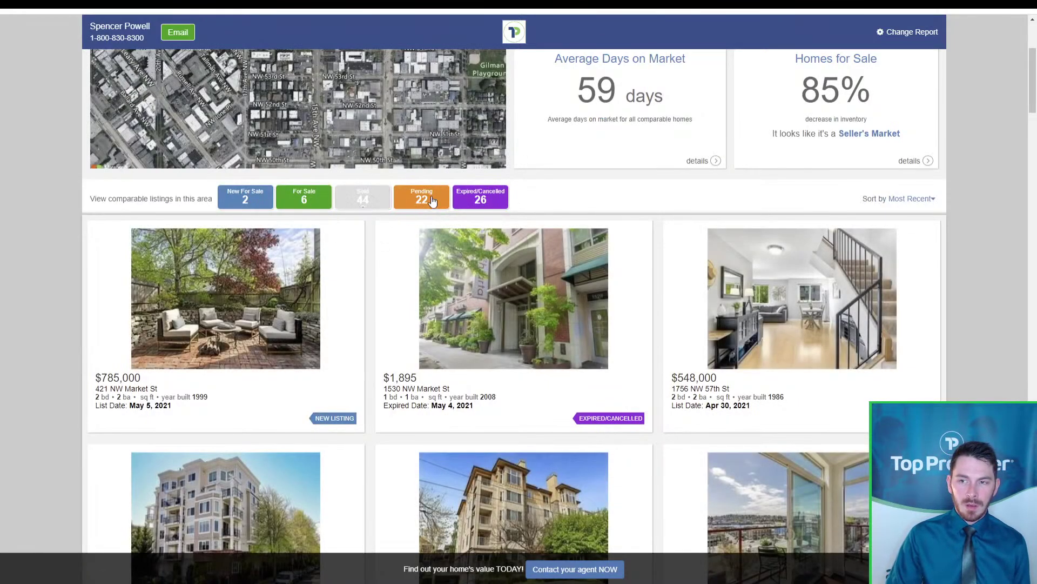
click(489, 204)
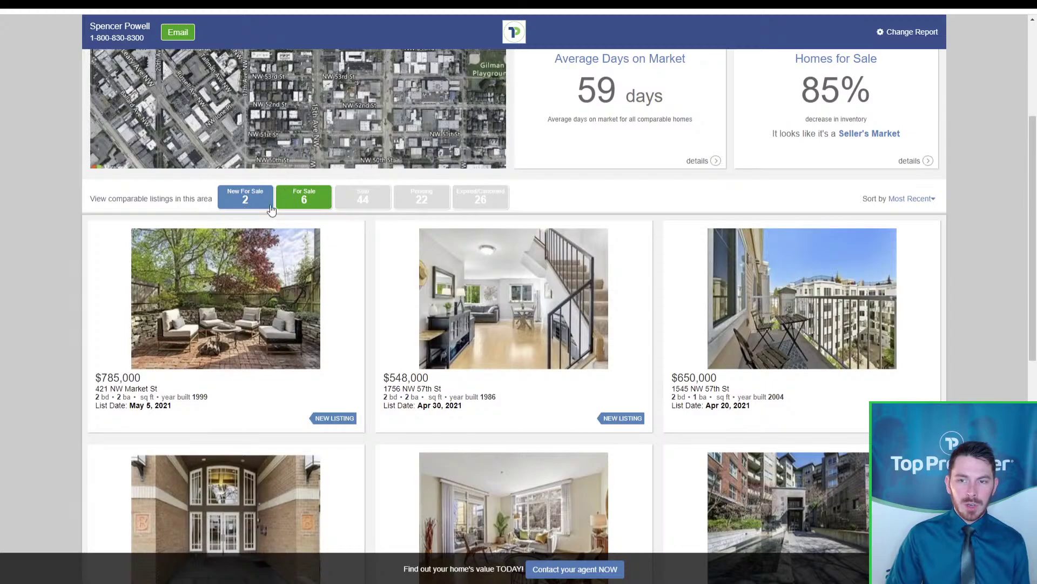
scroll(328, 300, up, 4)
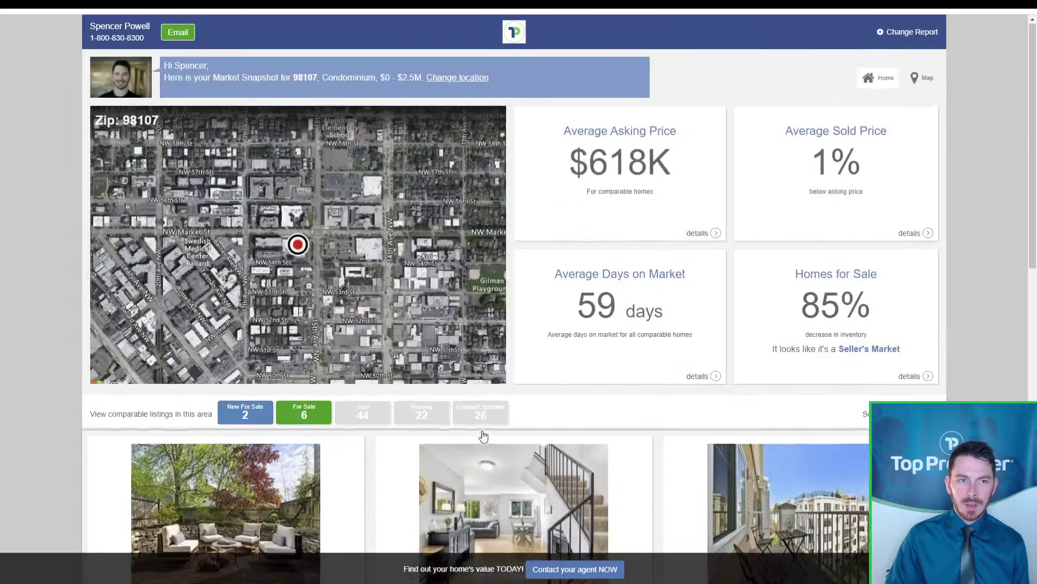
click(450, 307)
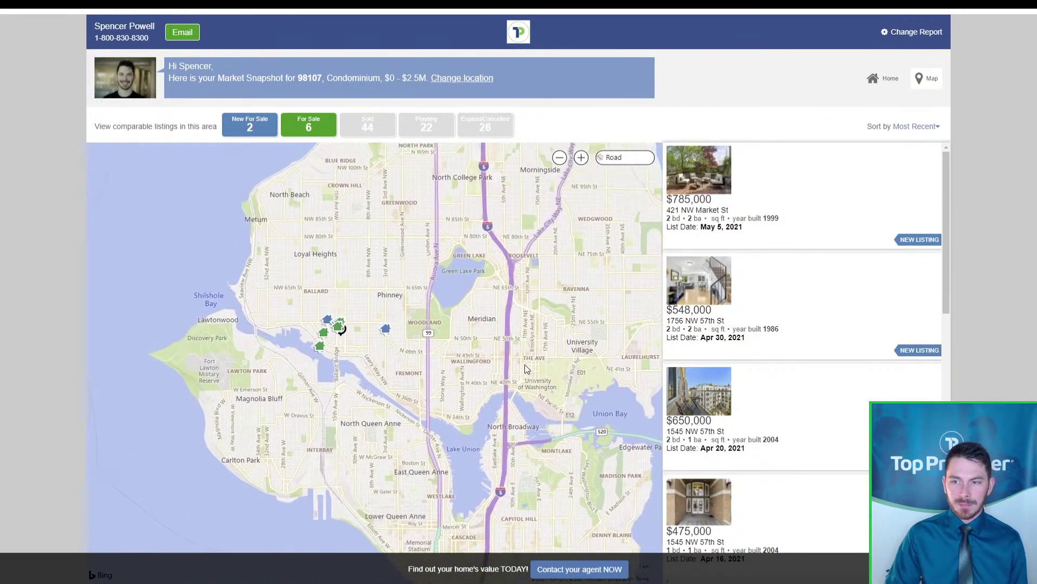
drag(335, 353, 380, 378)
scroll(381, 378, up, 1)
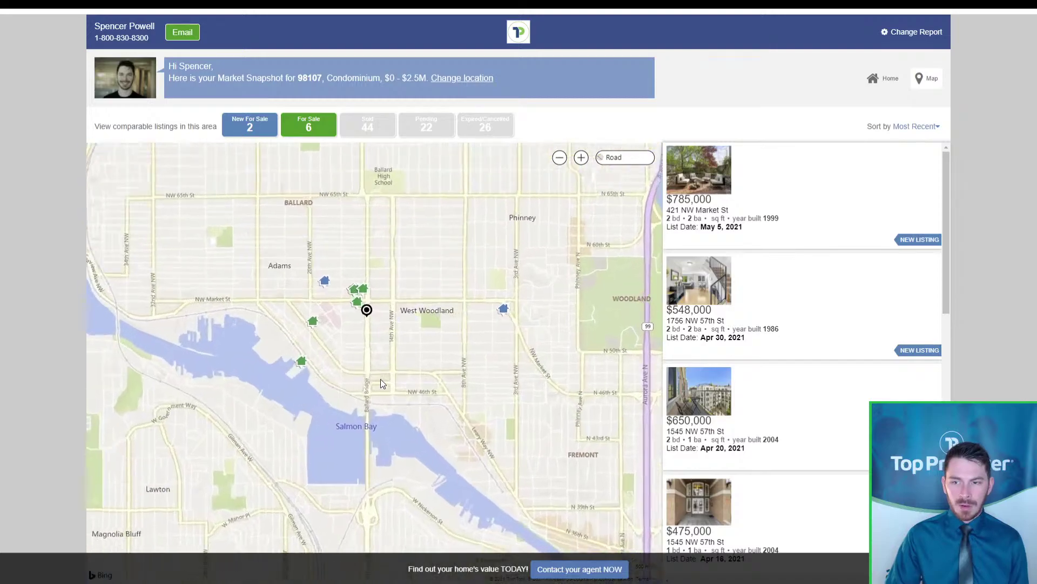
drag(522, 349, 455, 353)
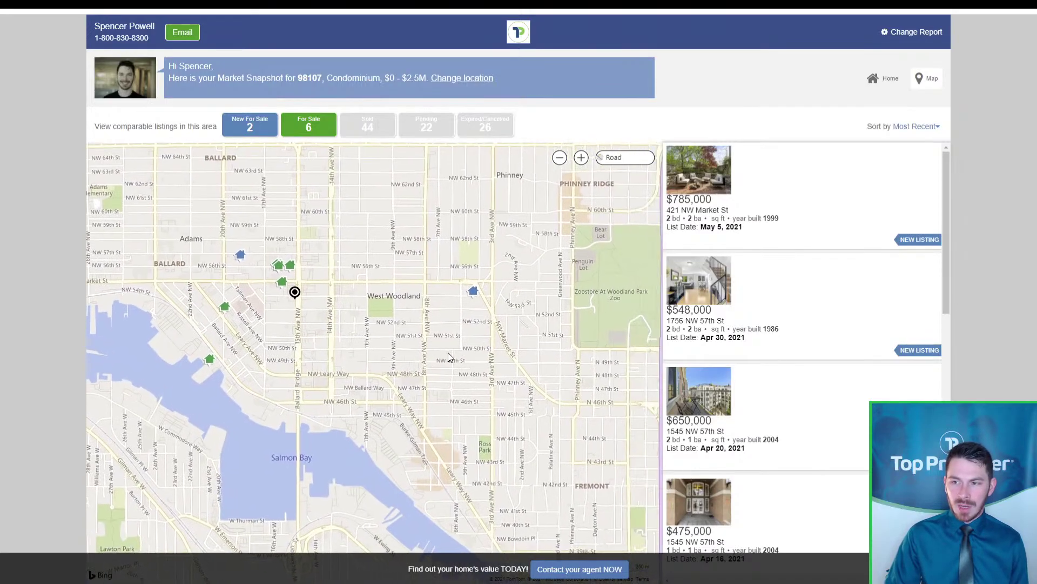
click(469, 297)
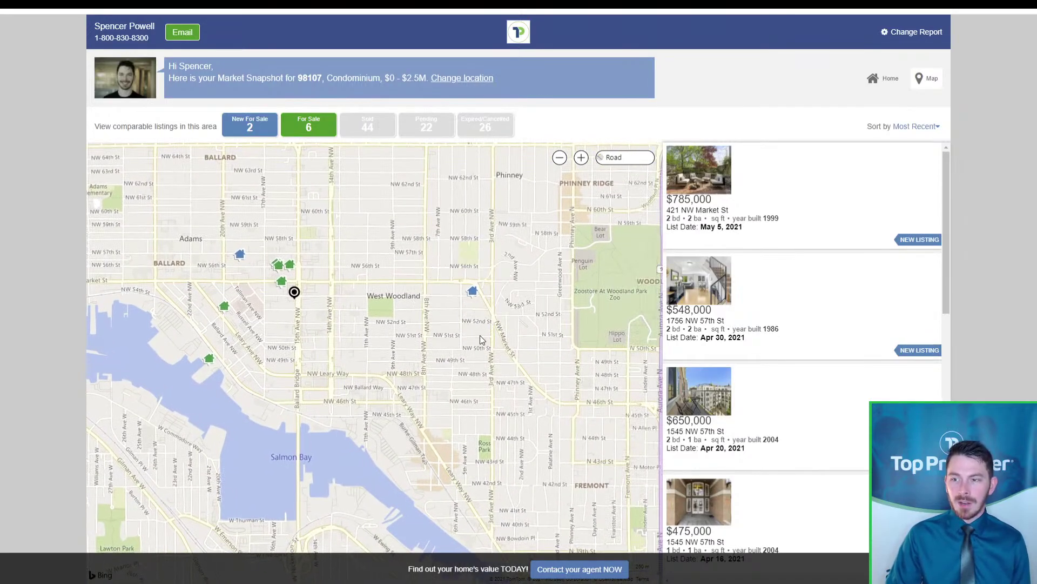
click(615, 294)
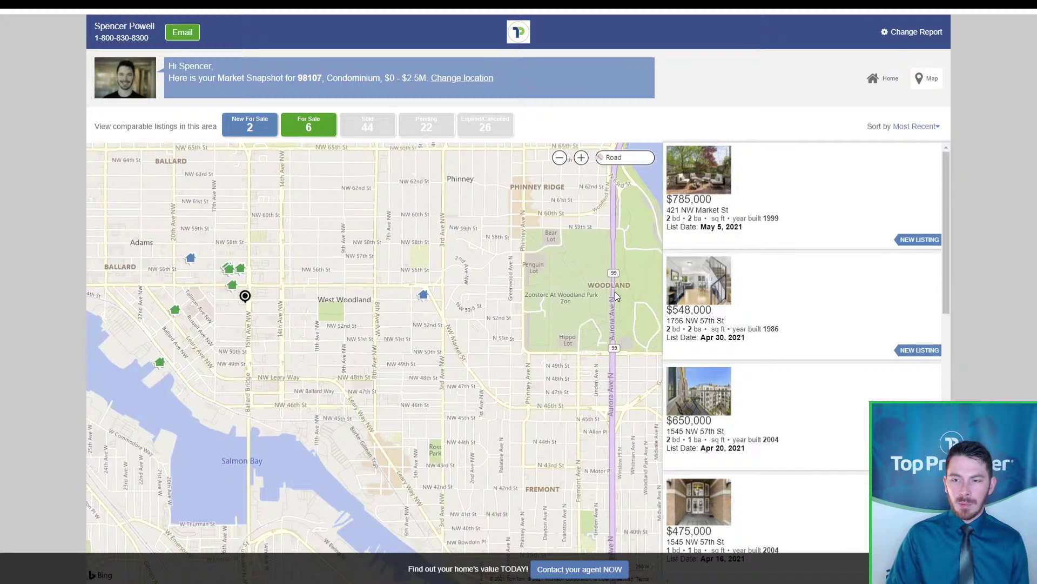
click(426, 298)
click(425, 299)
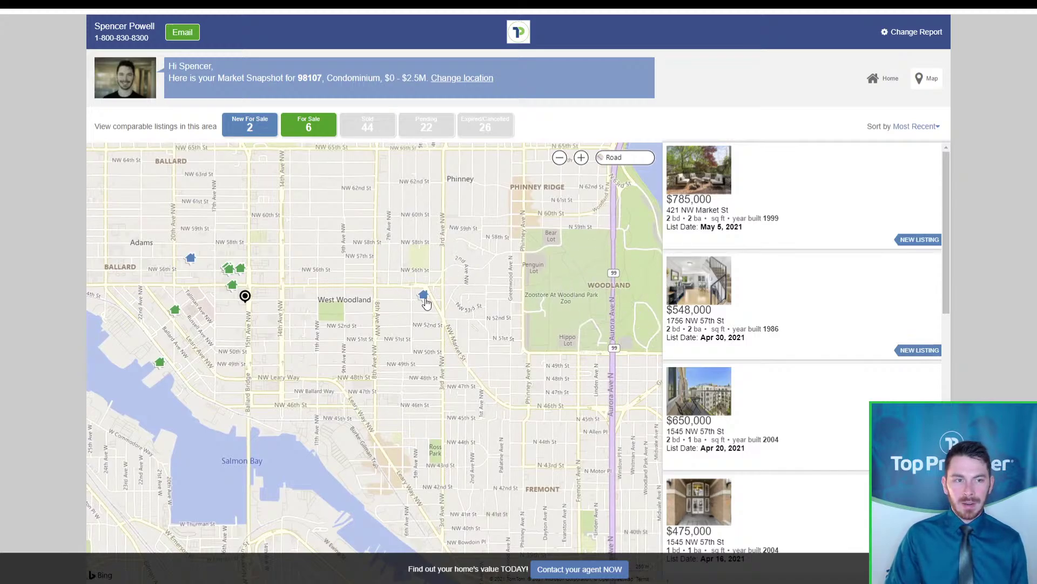
click(425, 299)
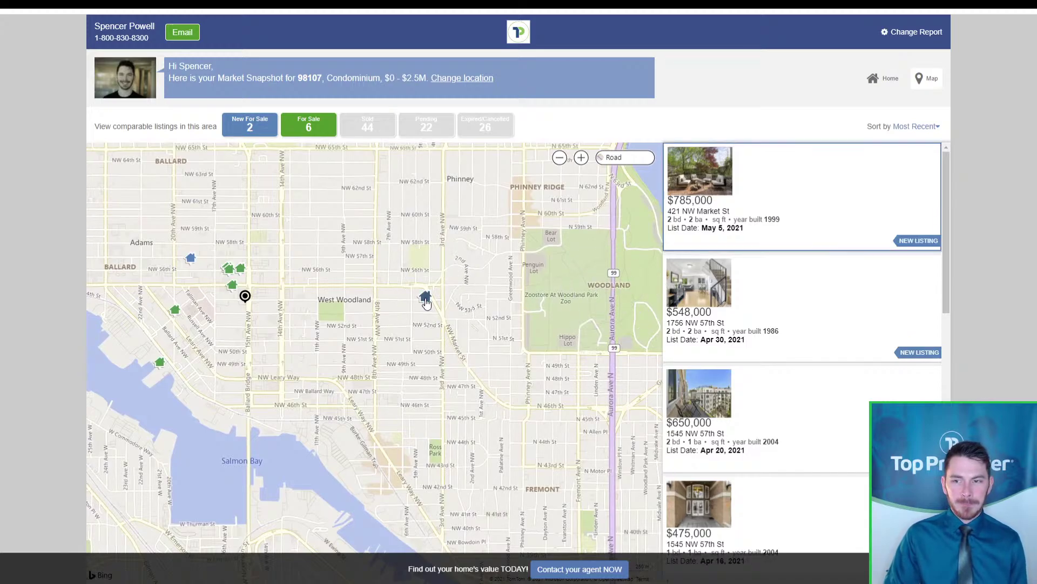
click(709, 222)
click(708, 222)
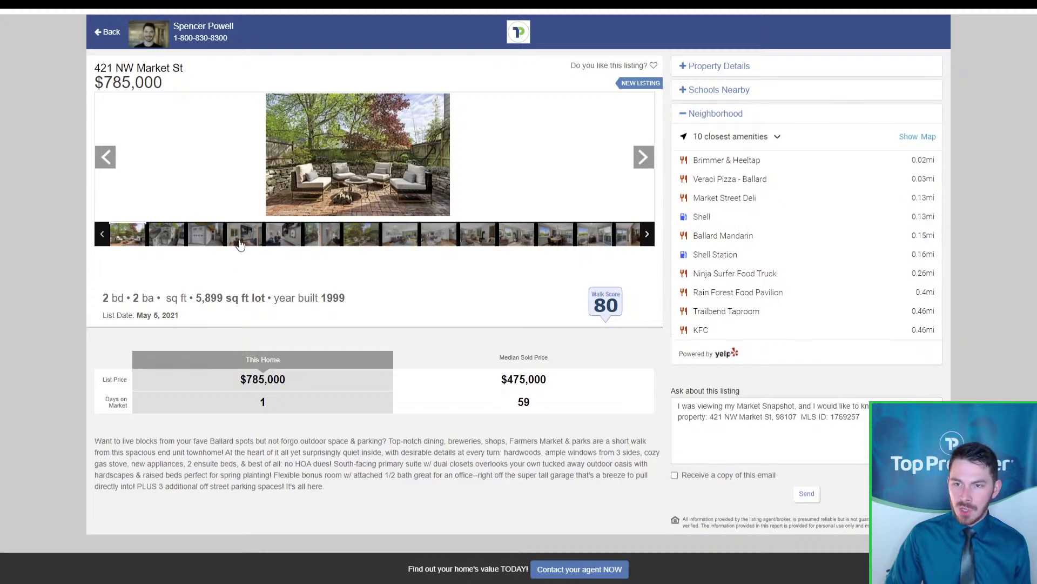
click(163, 241)
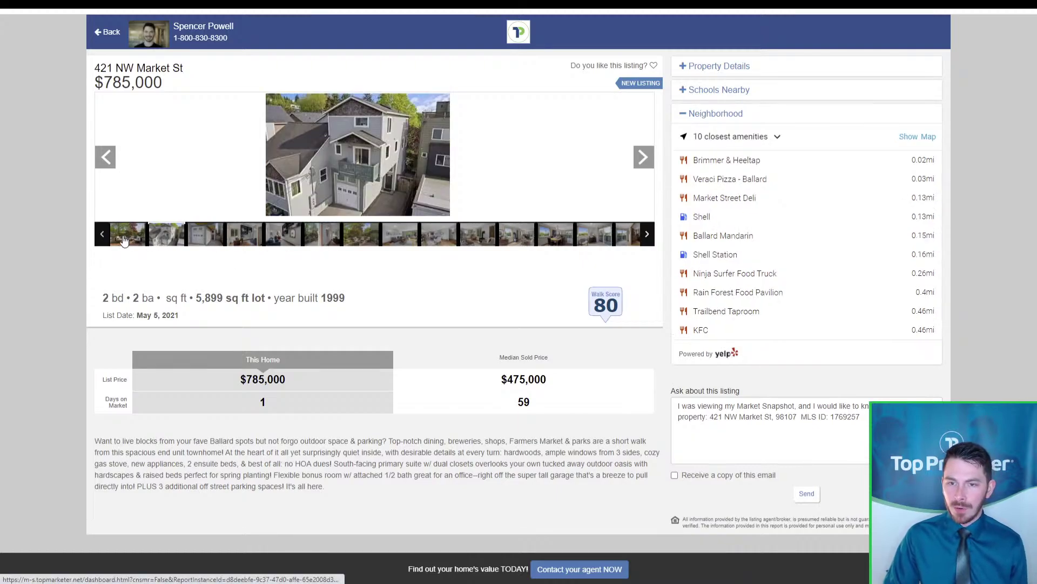
click(124, 240)
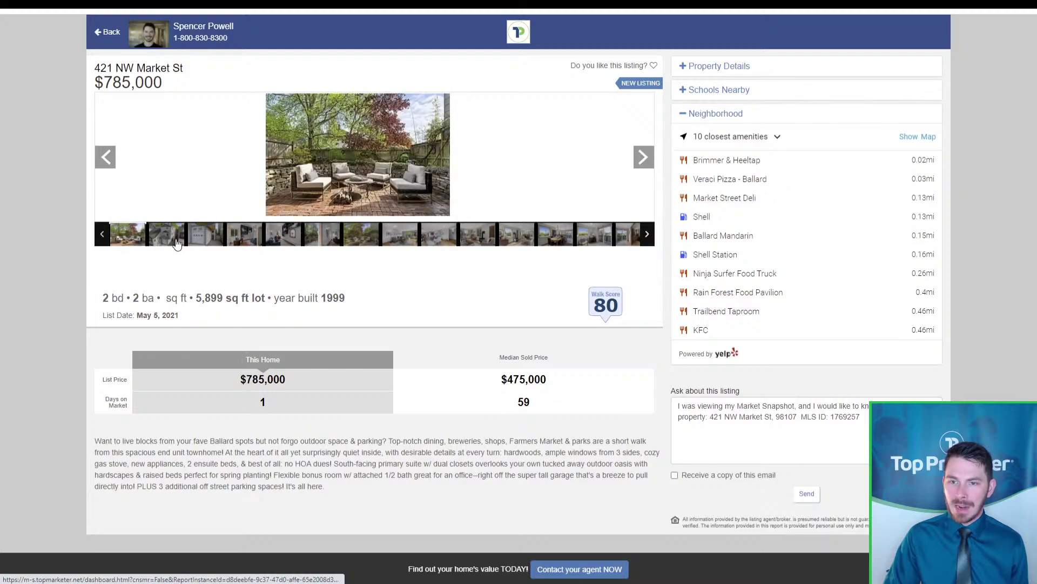
click(322, 239)
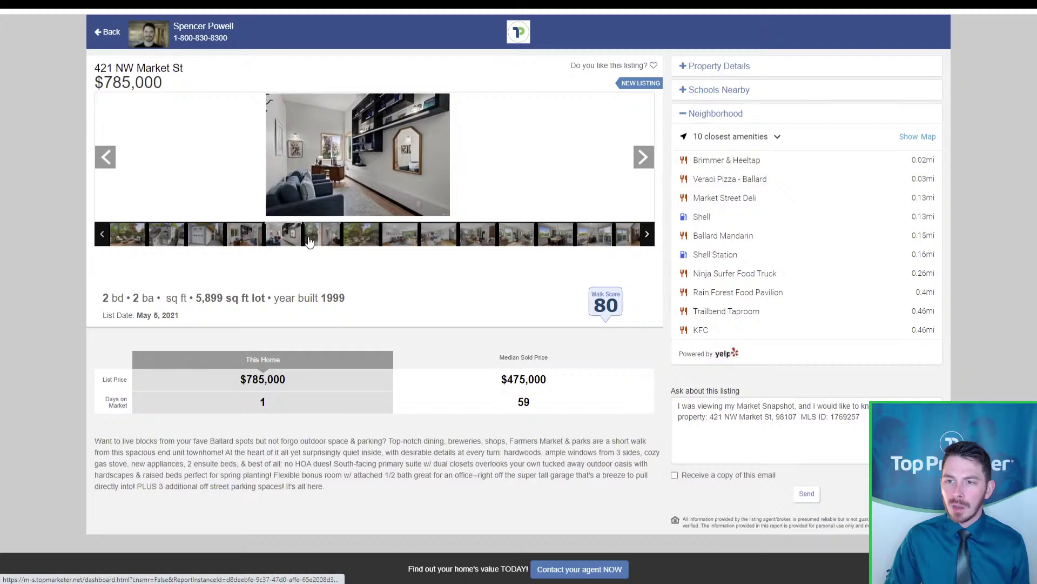
click(352, 241)
click(398, 239)
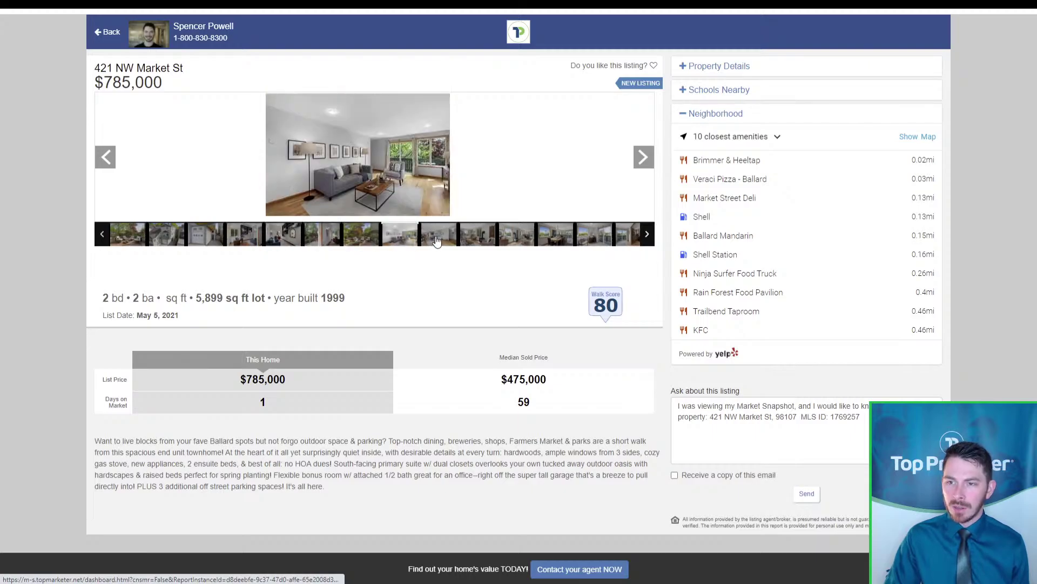
click(437, 241)
click(470, 241)
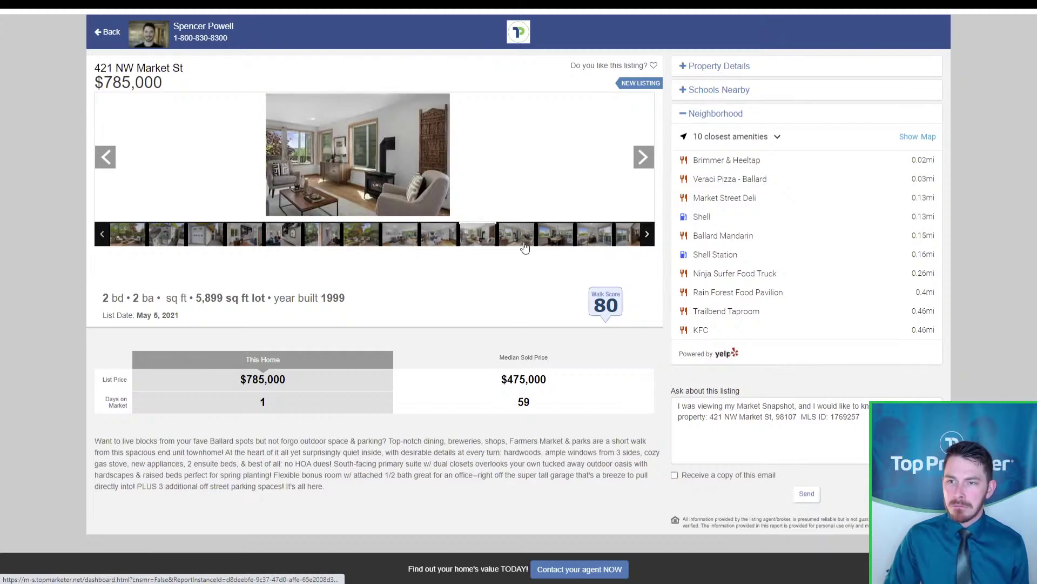
click(503, 237)
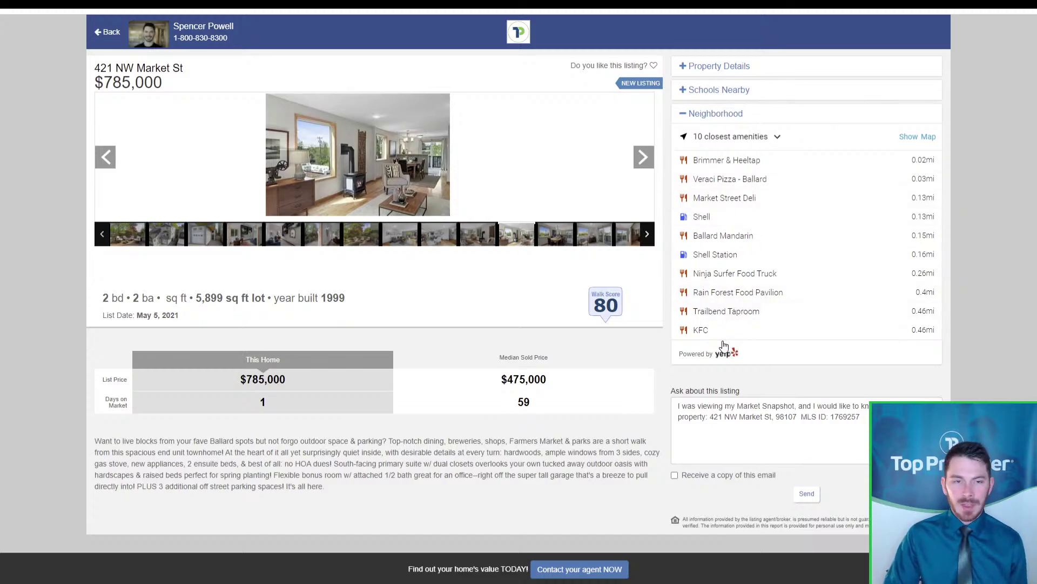
Expand Schools Nearby and Property Details, then collapse Property Details to show the inquiry form
click(747, 95)
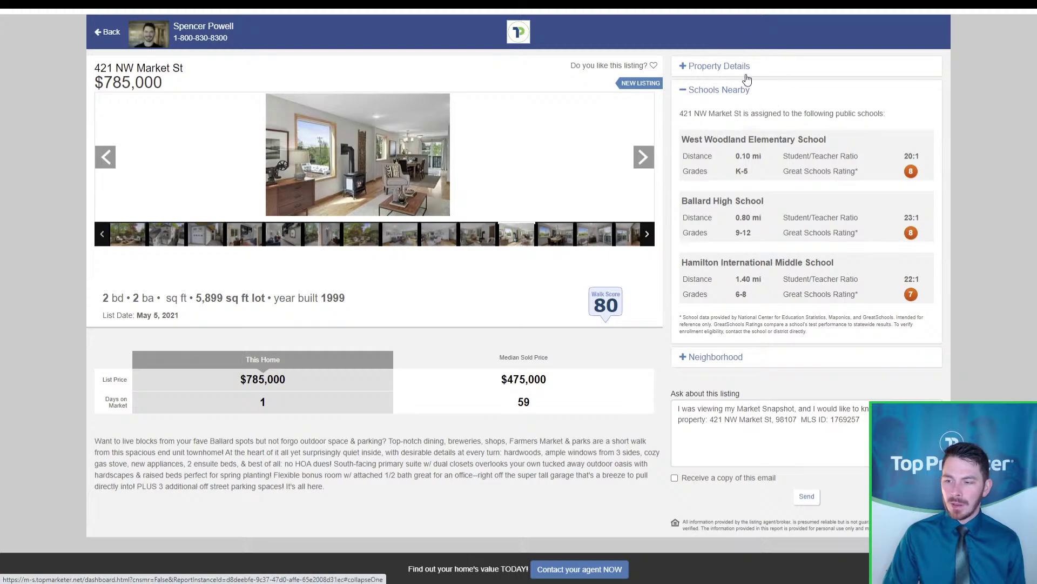
click(746, 68)
scroll(904, 311, down, 2)
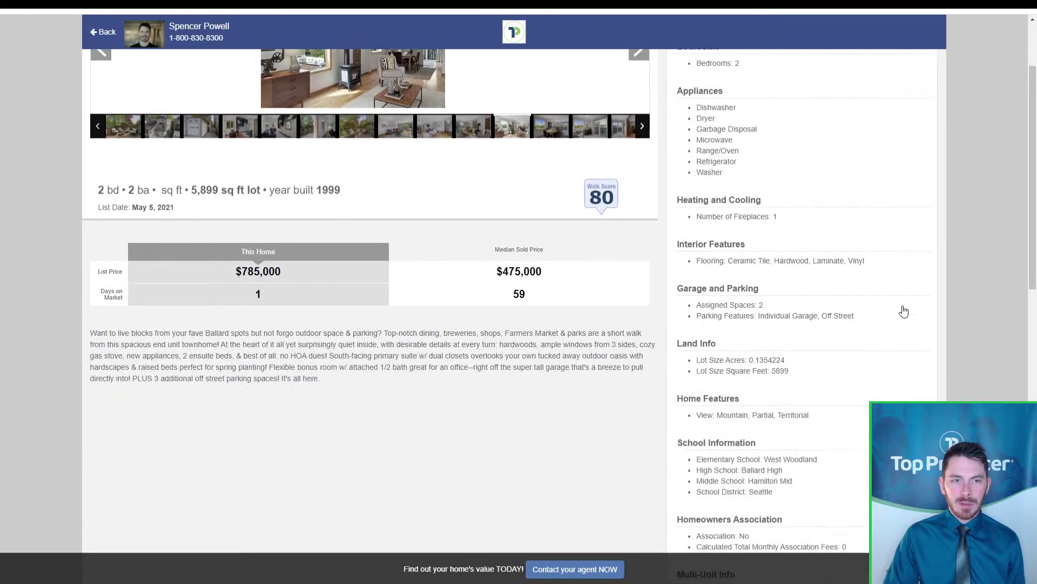
scroll(901, 310, up, 2)
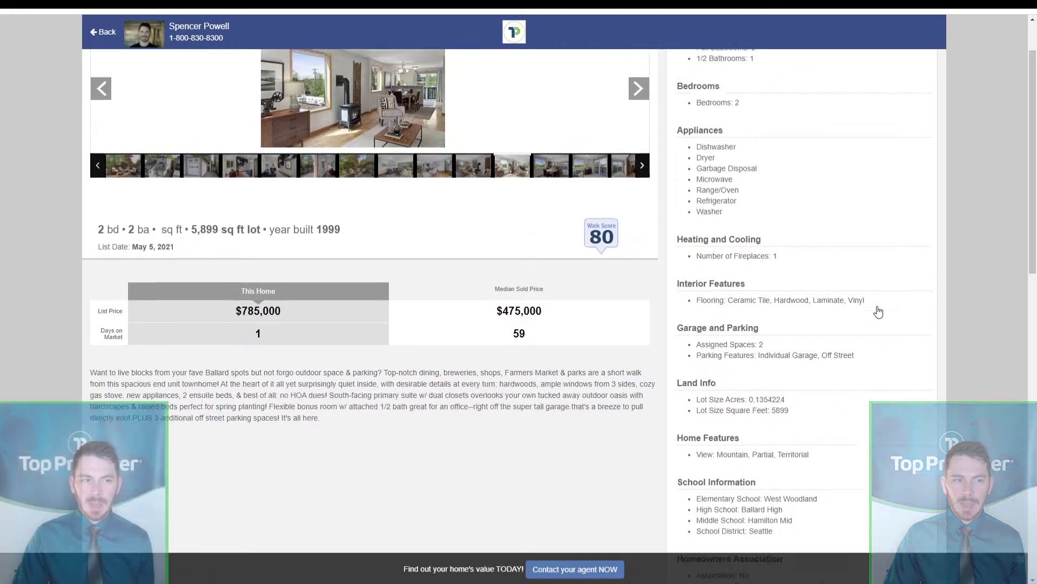
key(ctrl)
key(ctrl)
key(ctrl)
key(ctrl)
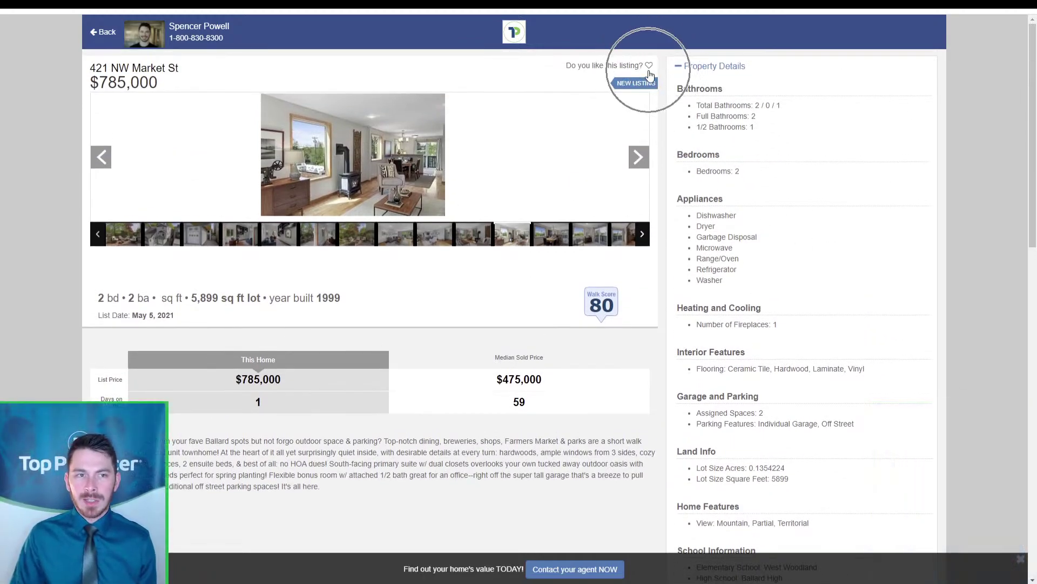
key(ctrl)
key(ctrl)
key(ctrl)
key(ctrl)
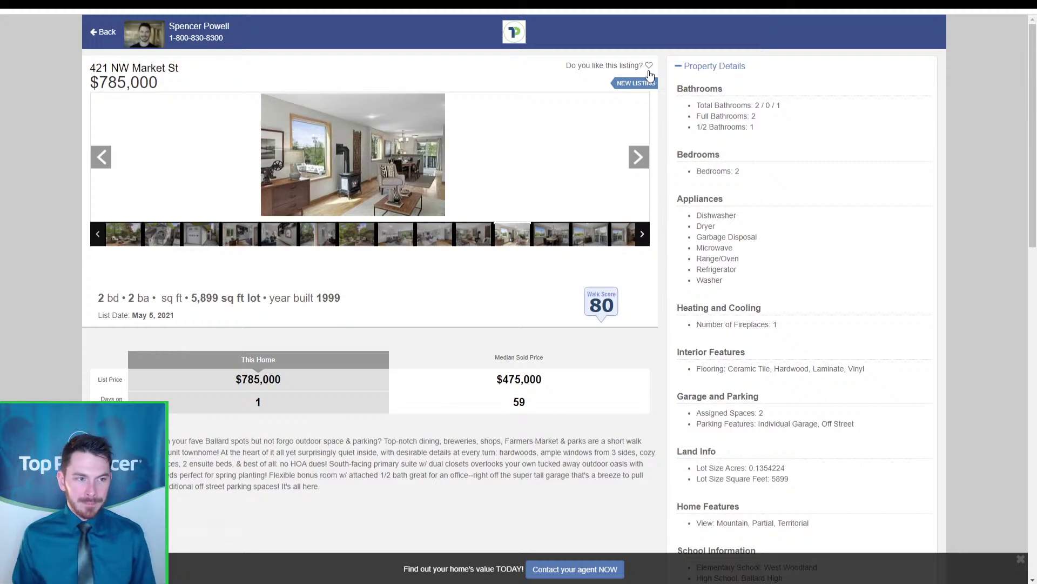
scroll(639, 348, down, 6)
scroll(651, 343, up, 6)
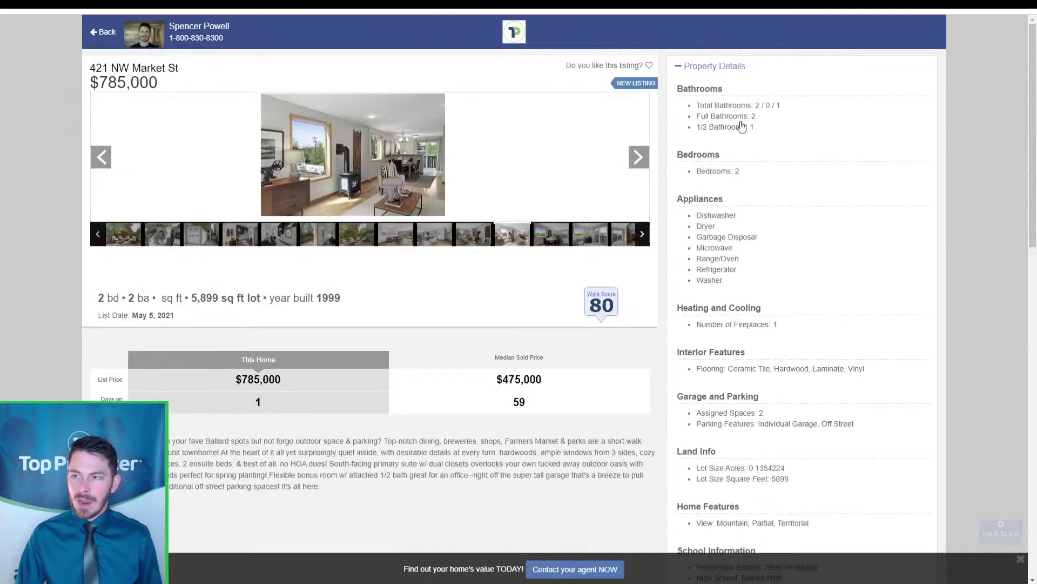
click(713, 67)
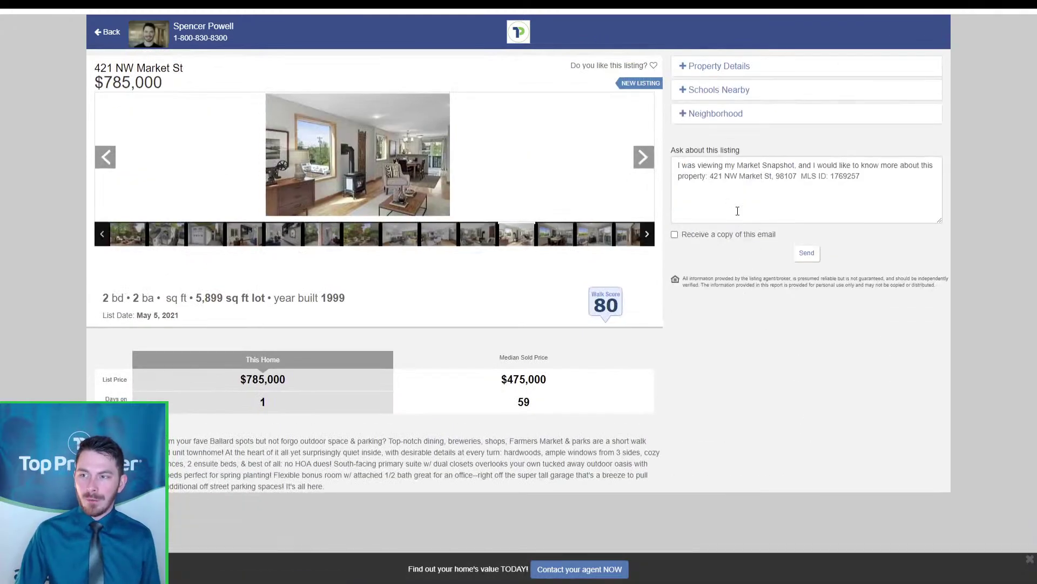
Select the address and MLS line in the prefilled inquiry message, then deselect it
click(780, 175)
drag(886, 174, 700, 176)
click(879, 201)
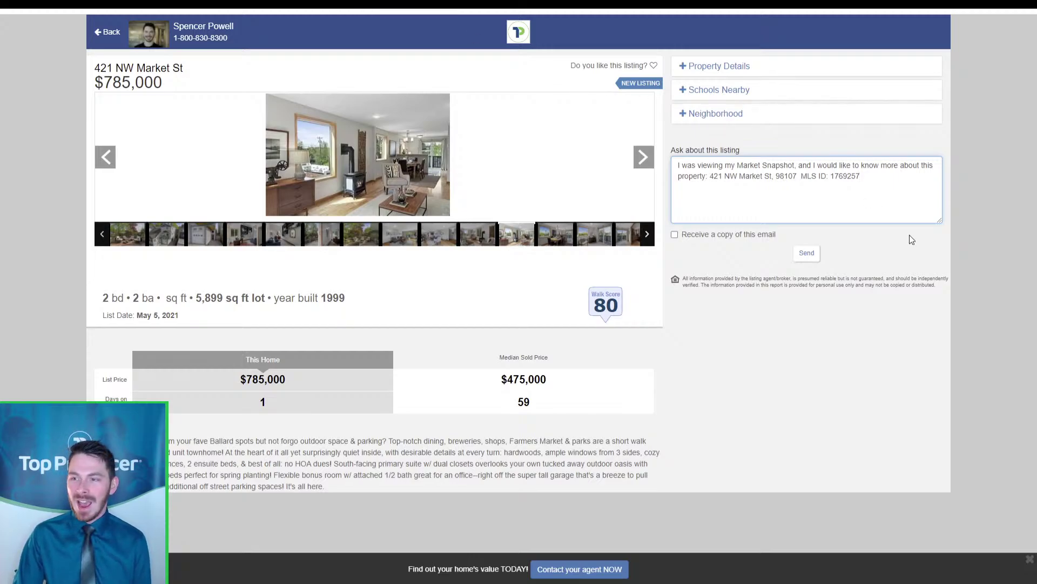
click(974, 188)
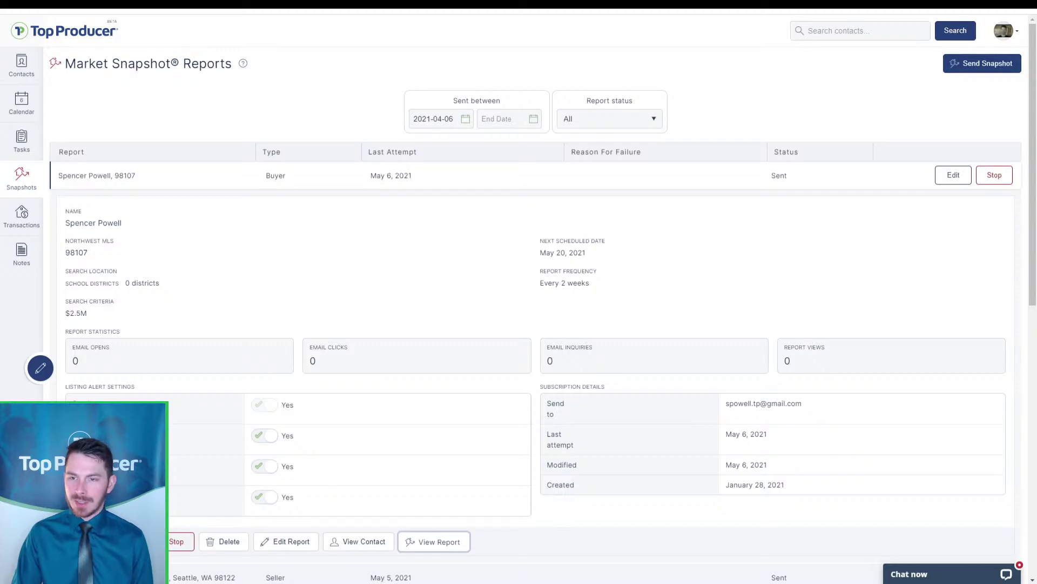
Go to Contacts and show the Follow-up Coach list of suggested contacts
click(22, 65)
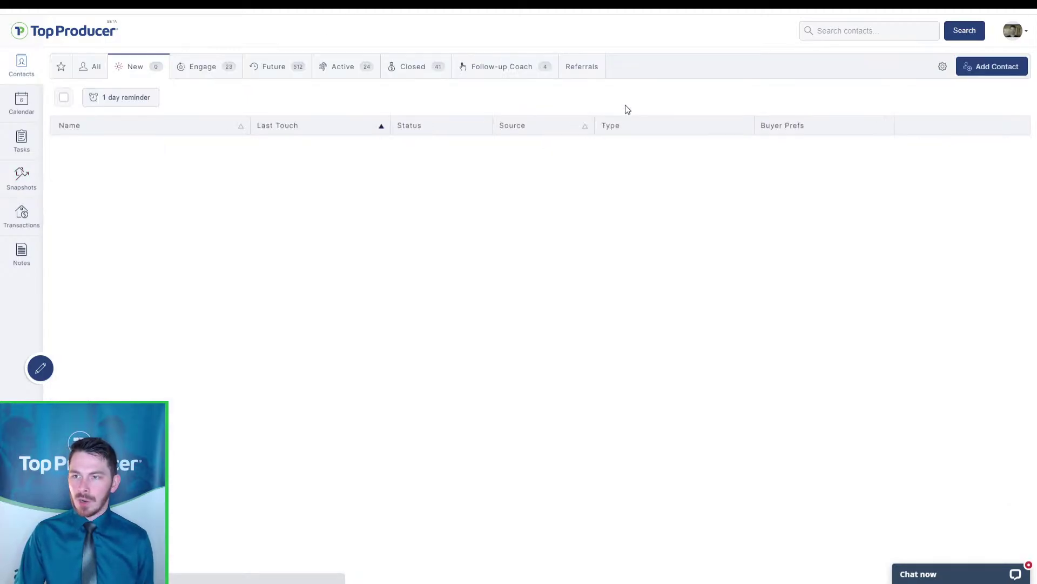
click(527, 76)
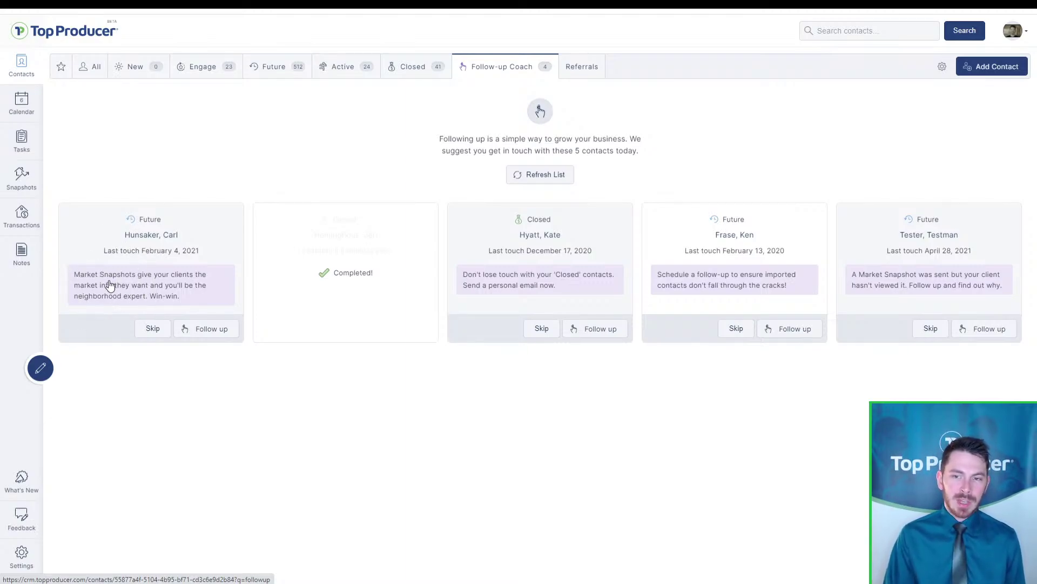
key(ctrl)
key(ctrl)
key(ctrl)
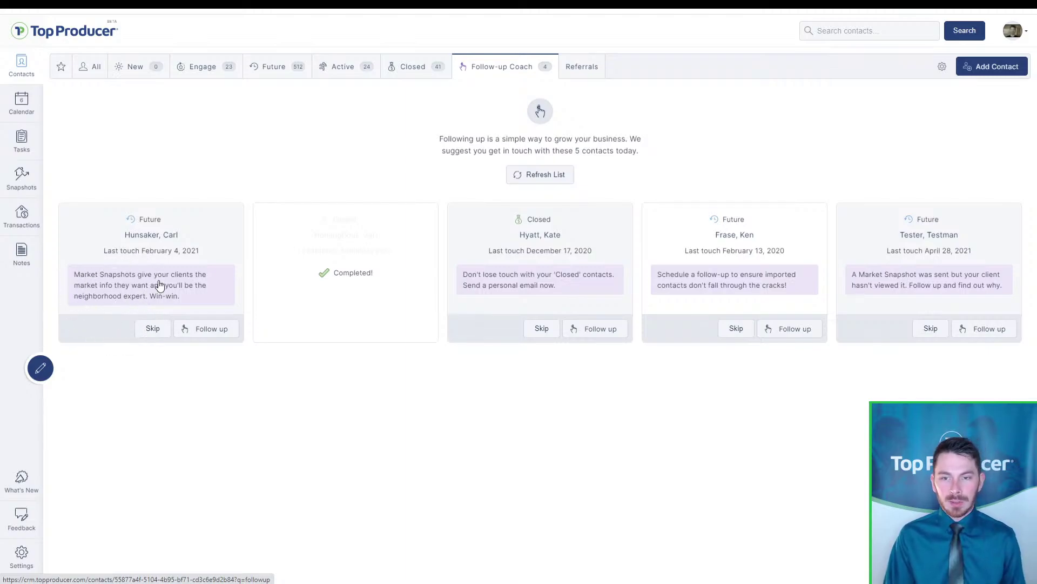
Open the first suggested contact and add Seller to their contact types, then save the contact
click(160, 285)
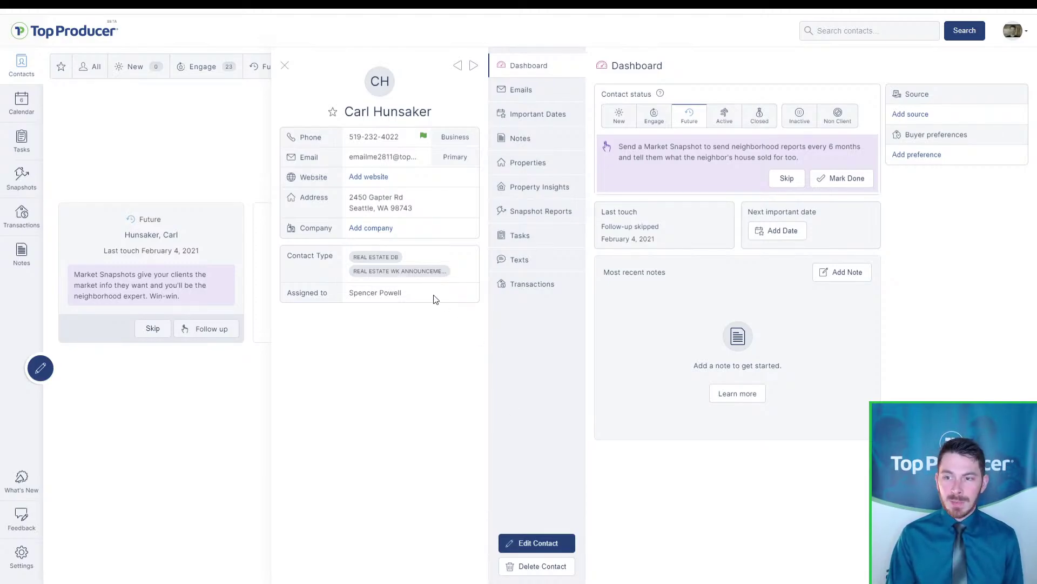
key(ctrl)
key(ctrl)
key(ctrl)
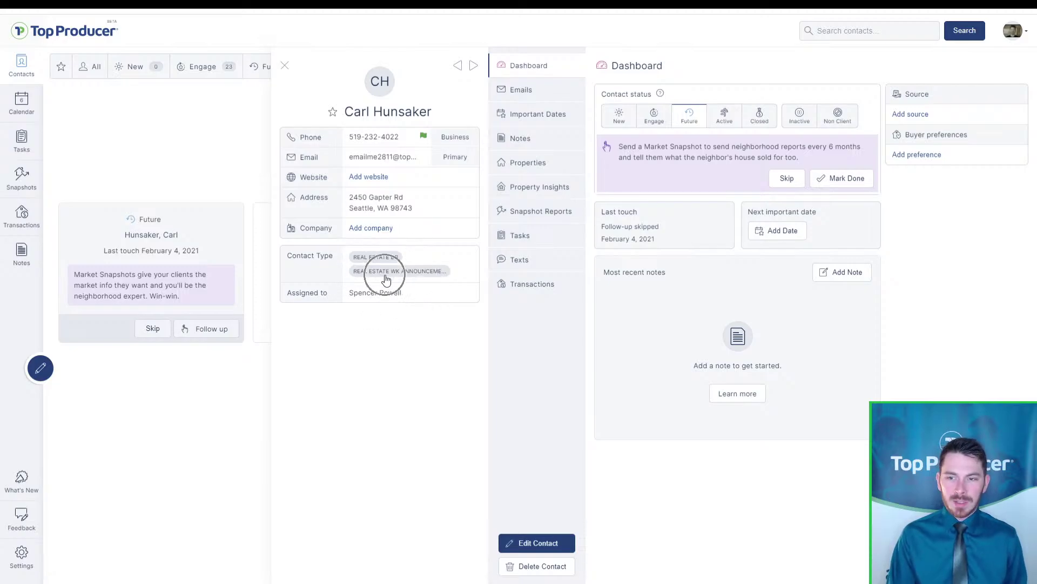
key(ctrl)
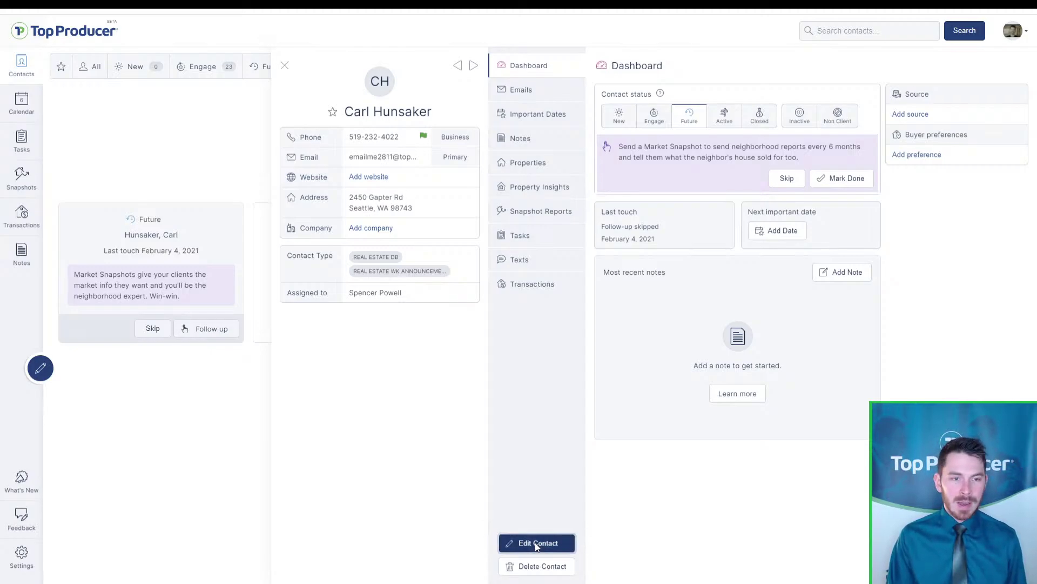
click(537, 545)
scroll(536, 540, down, 10)
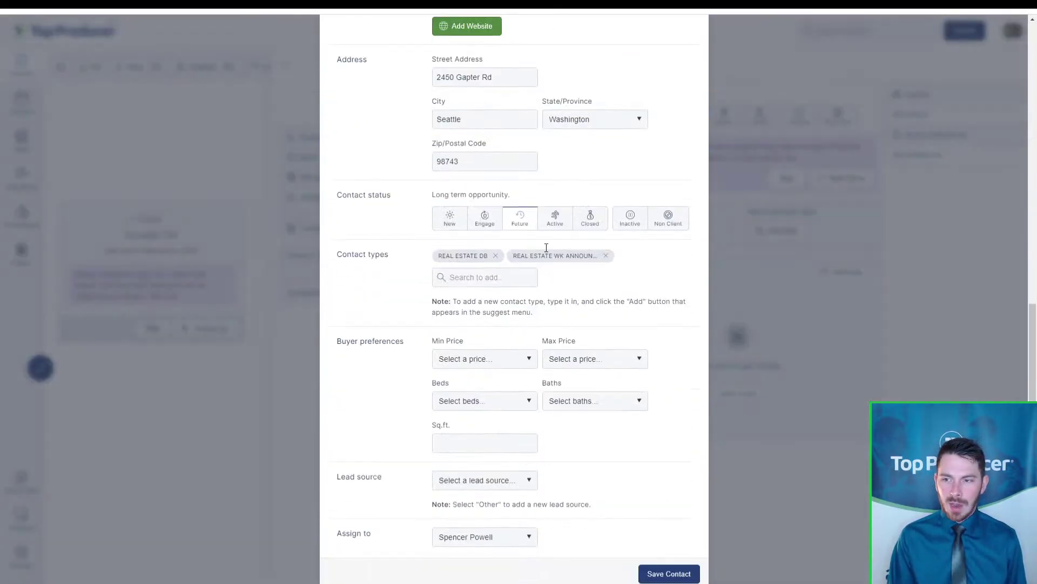
click(522, 272)
text(seller)
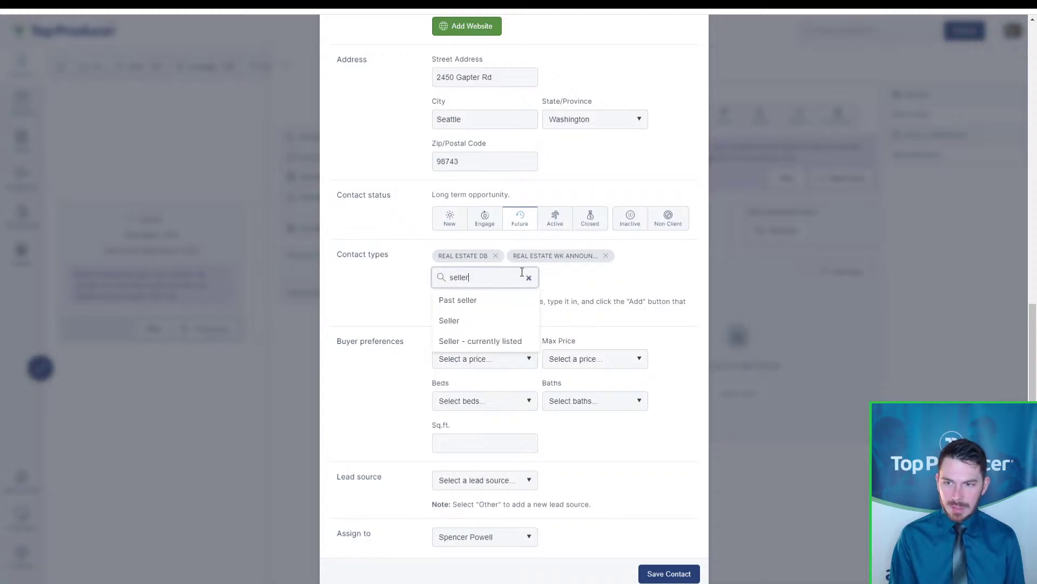
click(469, 320)
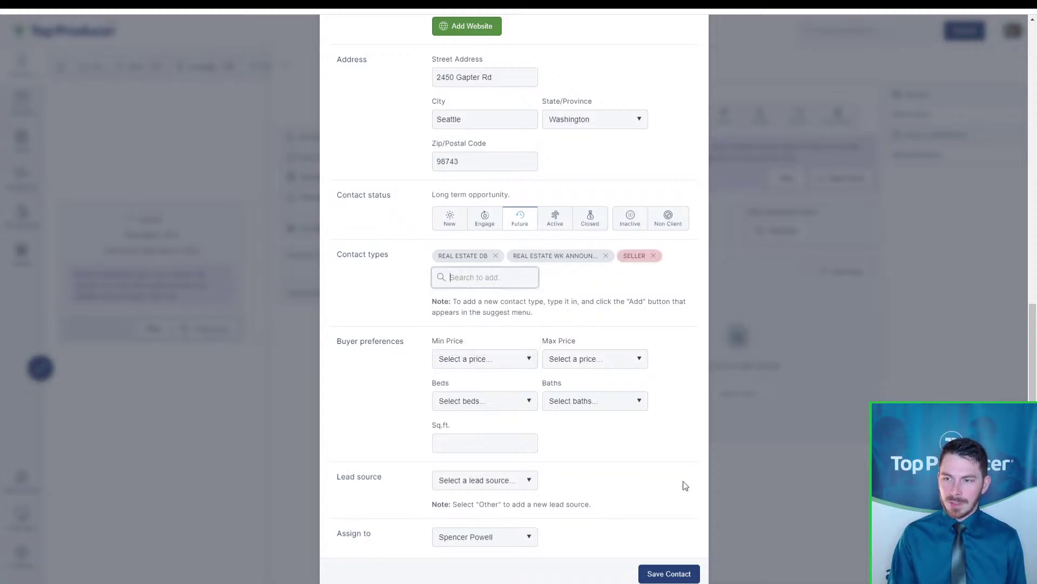
click(682, 574)
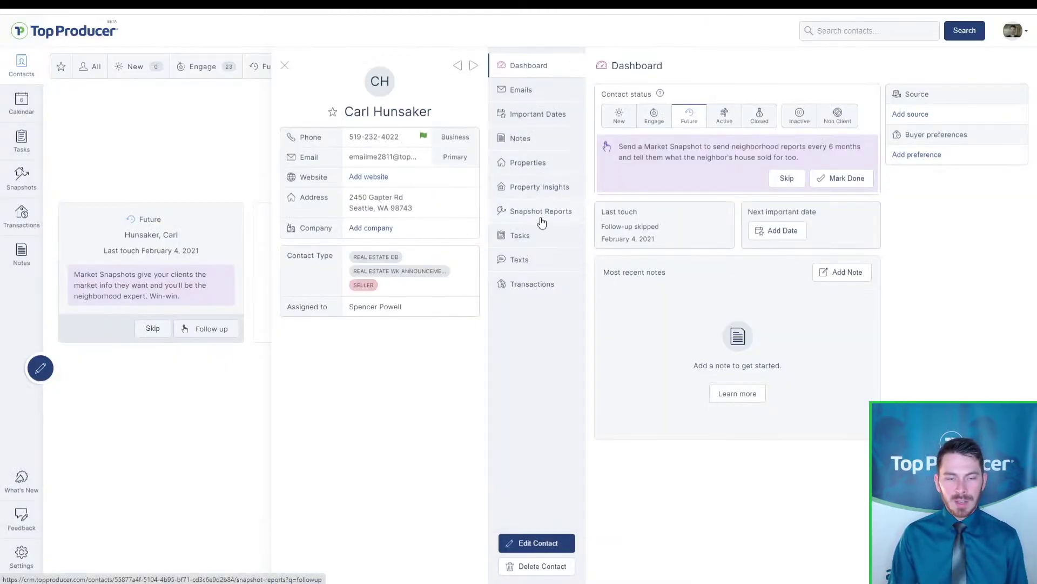
double_click(400, 207)
From the contact's Snapshot Reports tab, start a Send Snapshot prefilled with their details
click(555, 213)
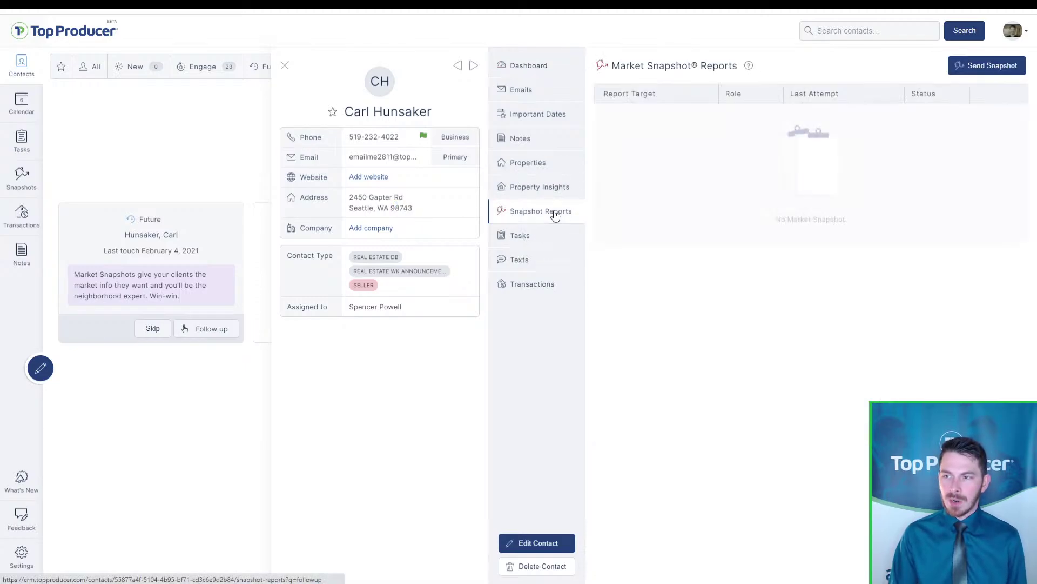
click(995, 72)
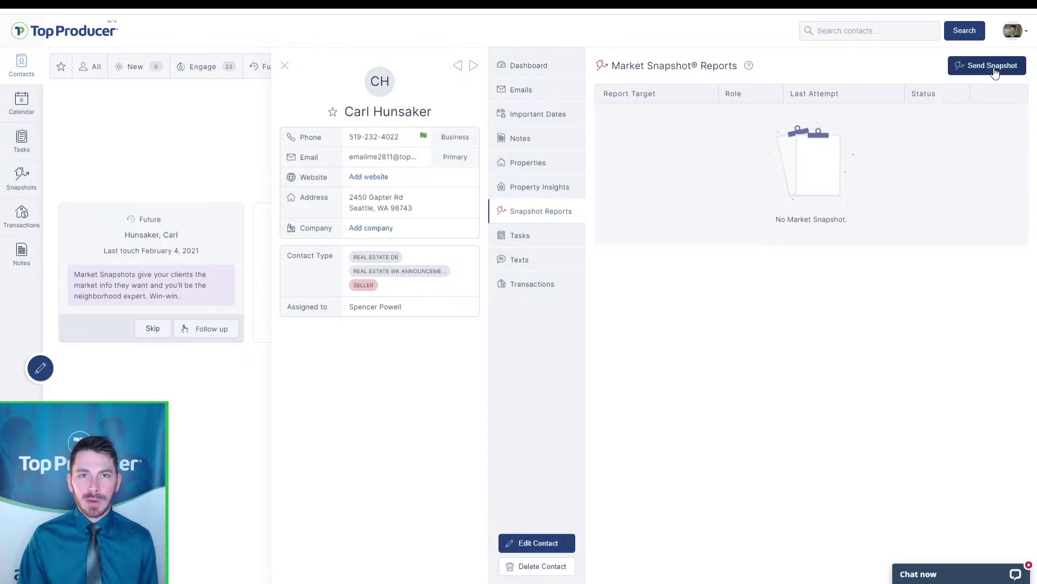
click(994, 66)
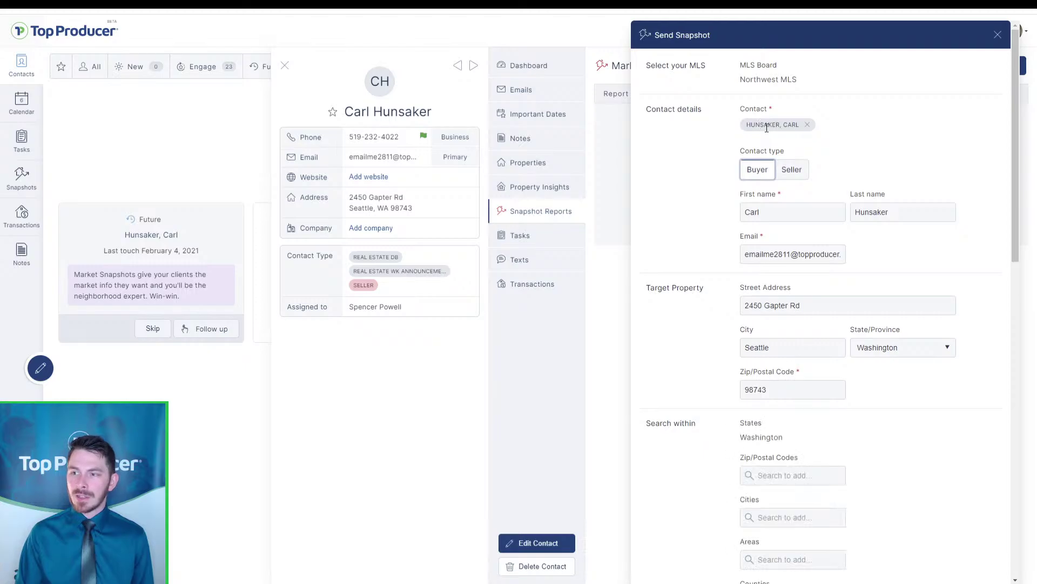
Set the snapshot contact type to Seller, trying Buyer and switching back
click(790, 174)
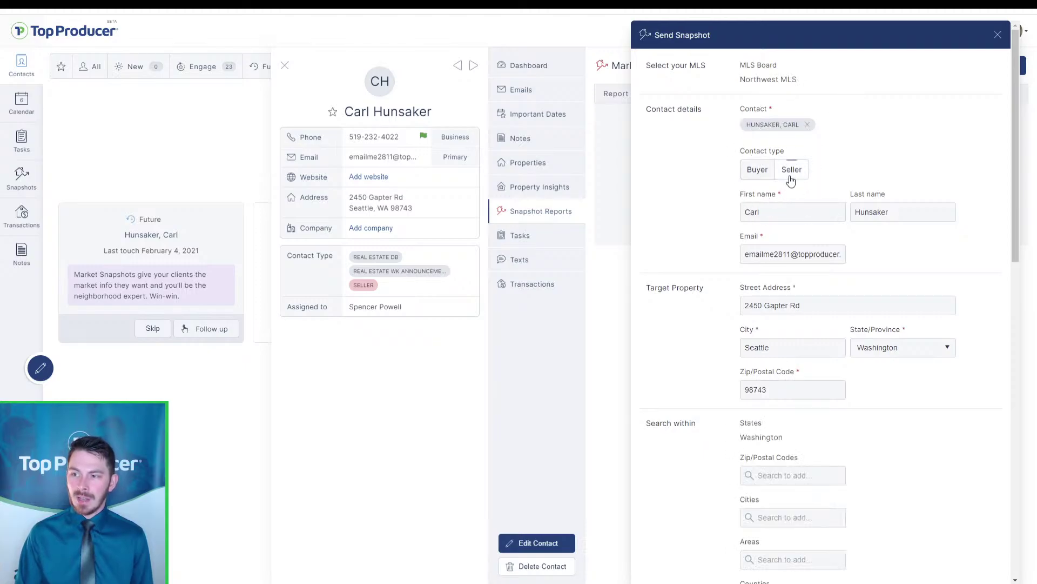
key(ctrl)
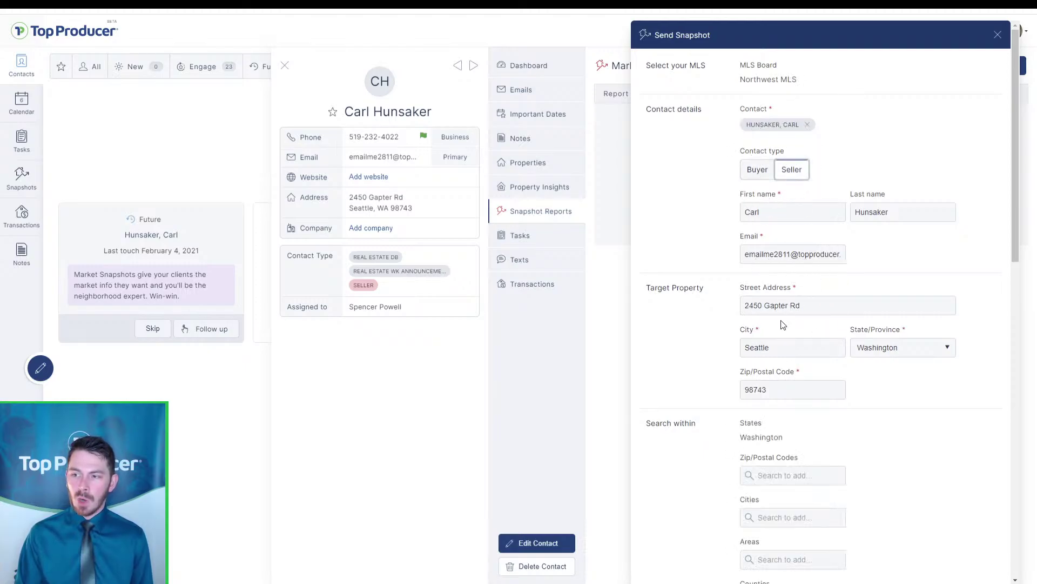
key(ctrl)
key(ctrl)
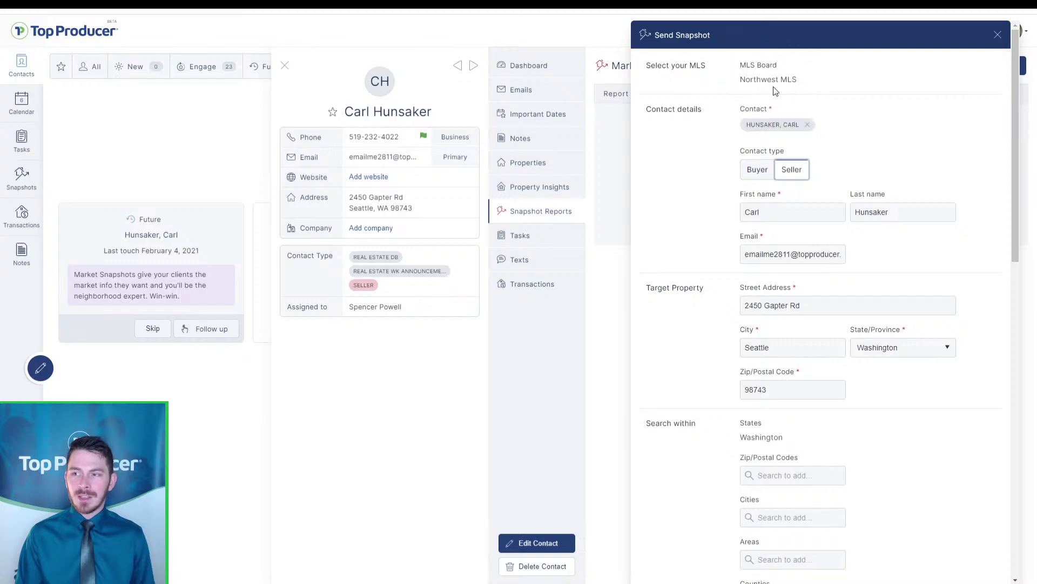
key(ctrl)
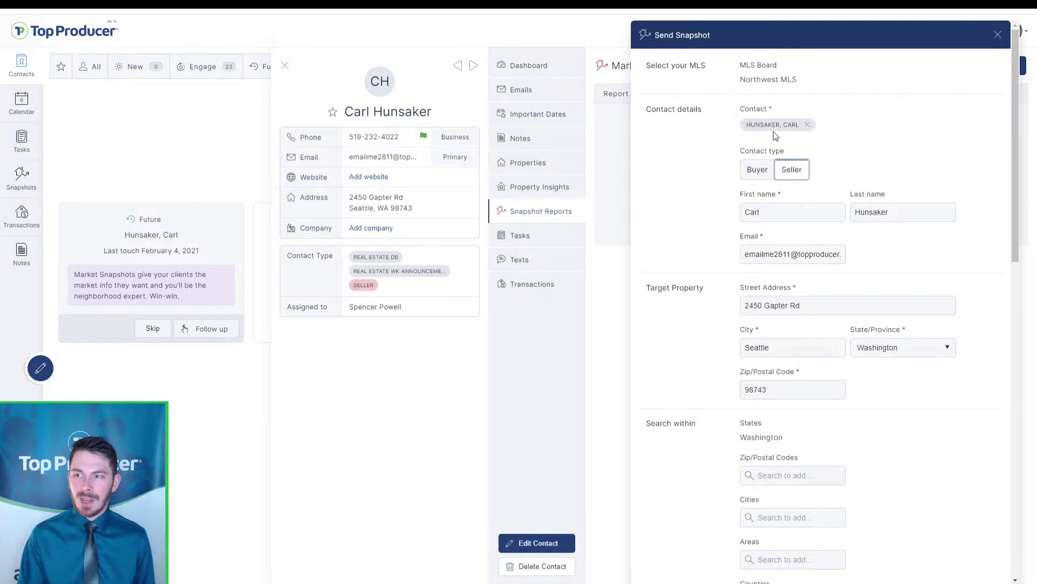
key(ctrl)
key(ctrl)
key(ctrl)
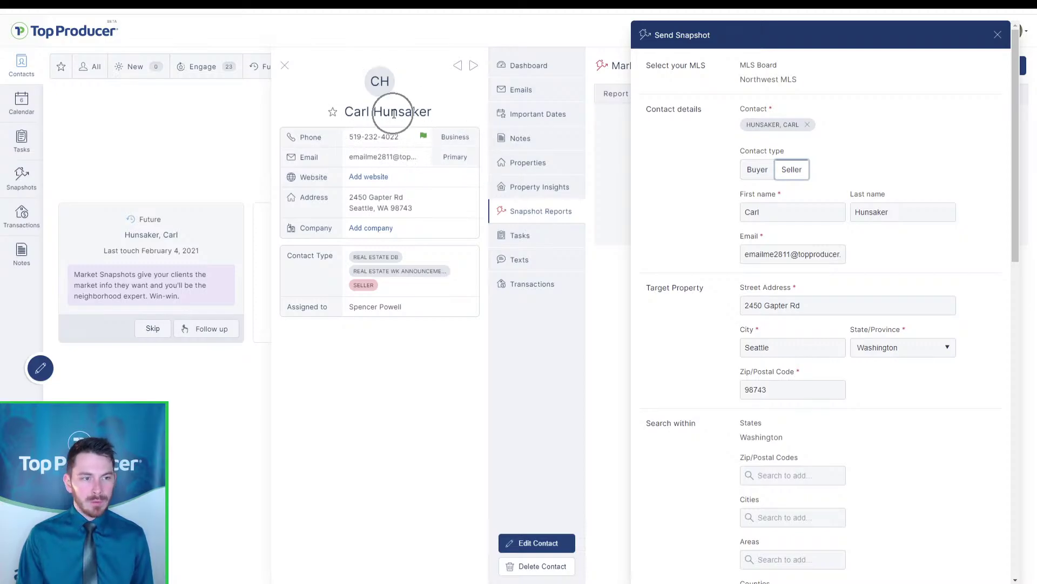
key(ctrl)
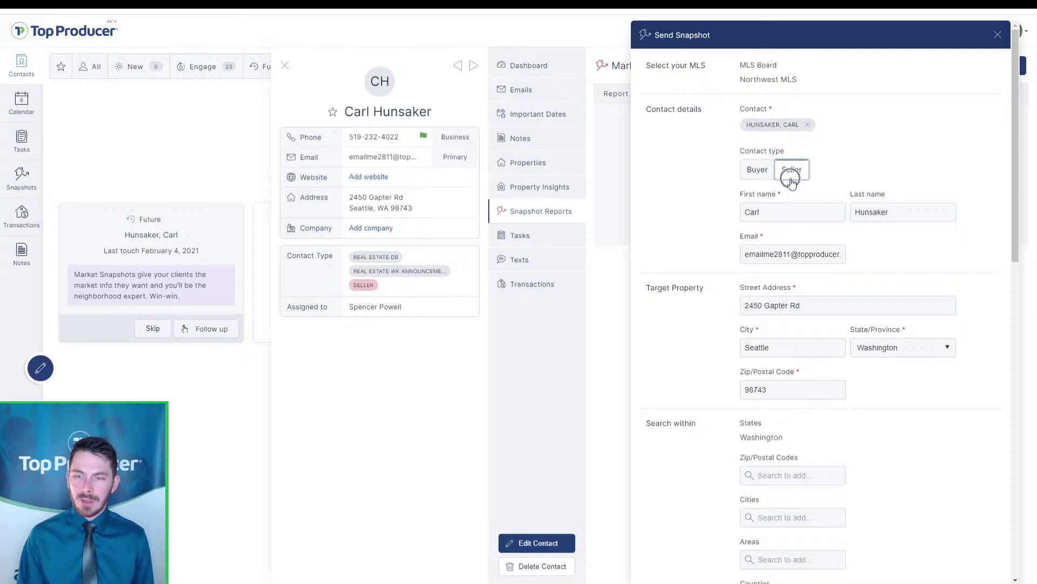
click(759, 171)
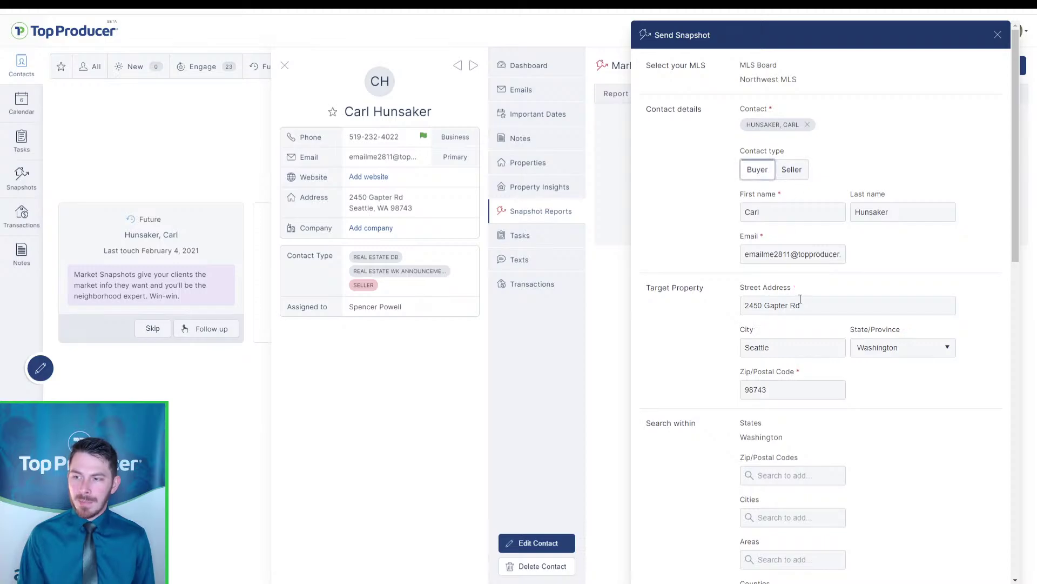
click(793, 170)
key(ctrl)
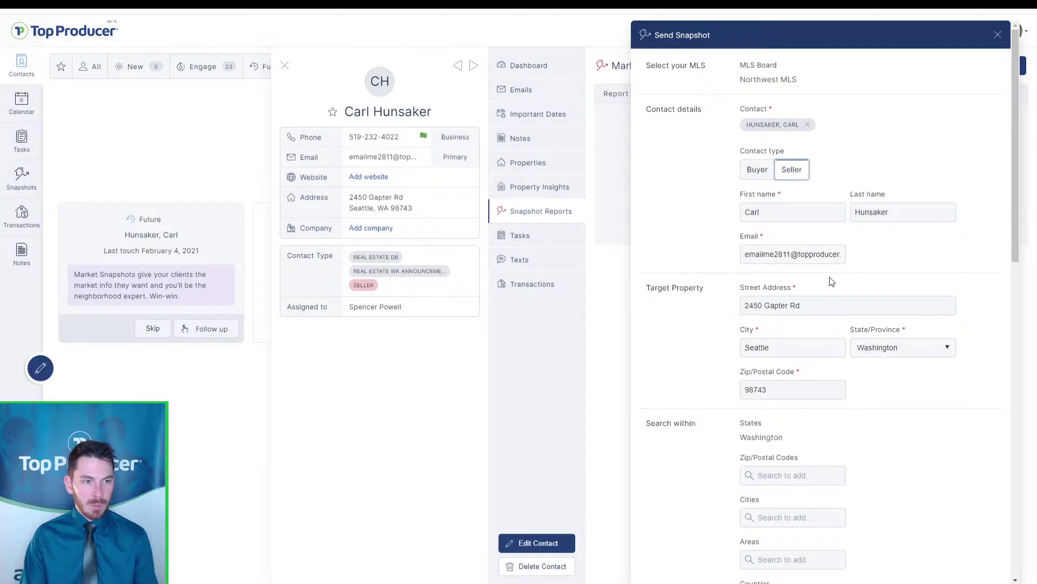
Check the email and target property fields, toggling Buyer once more and leaving Seller selected
click(770, 253)
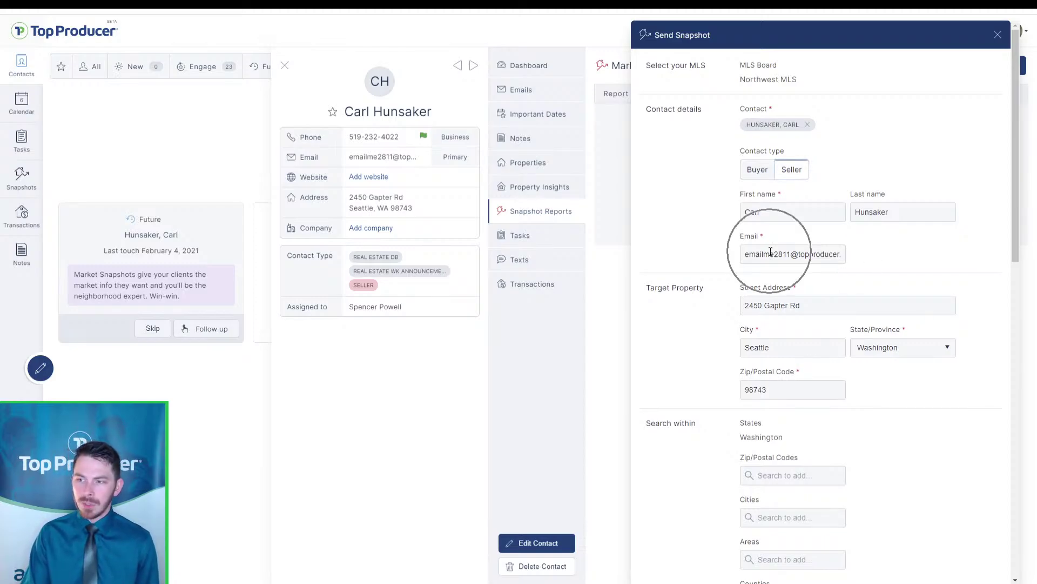
click(365, 158)
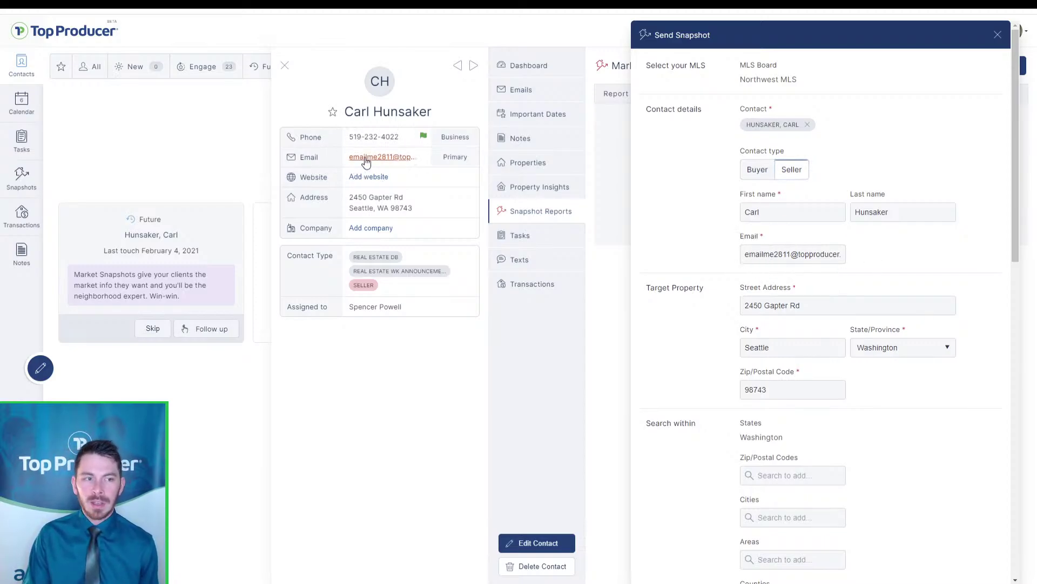
click(824, 248)
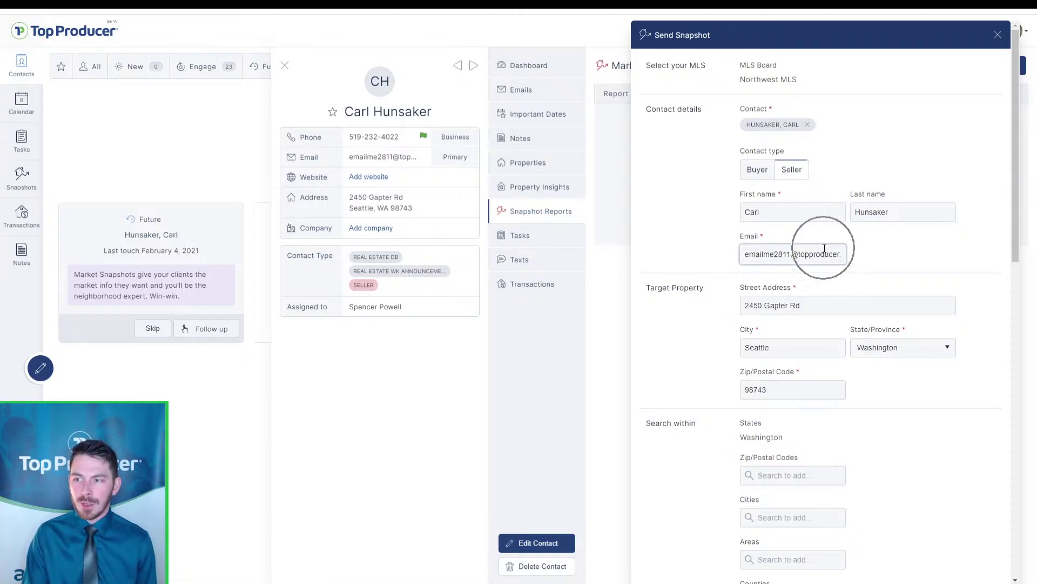
scroll(838, 254, down, 1)
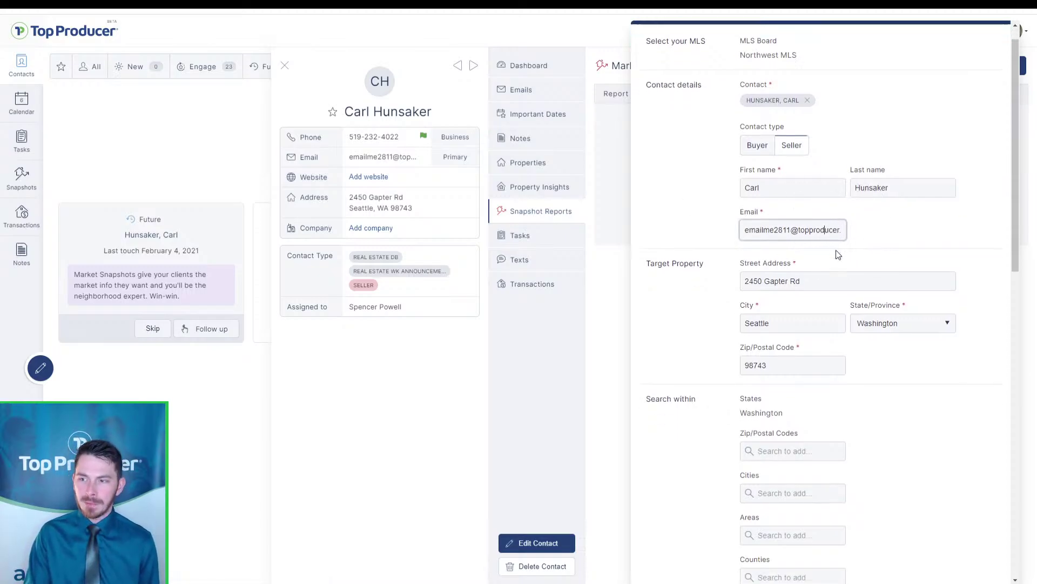
scroll(838, 254, down, 3)
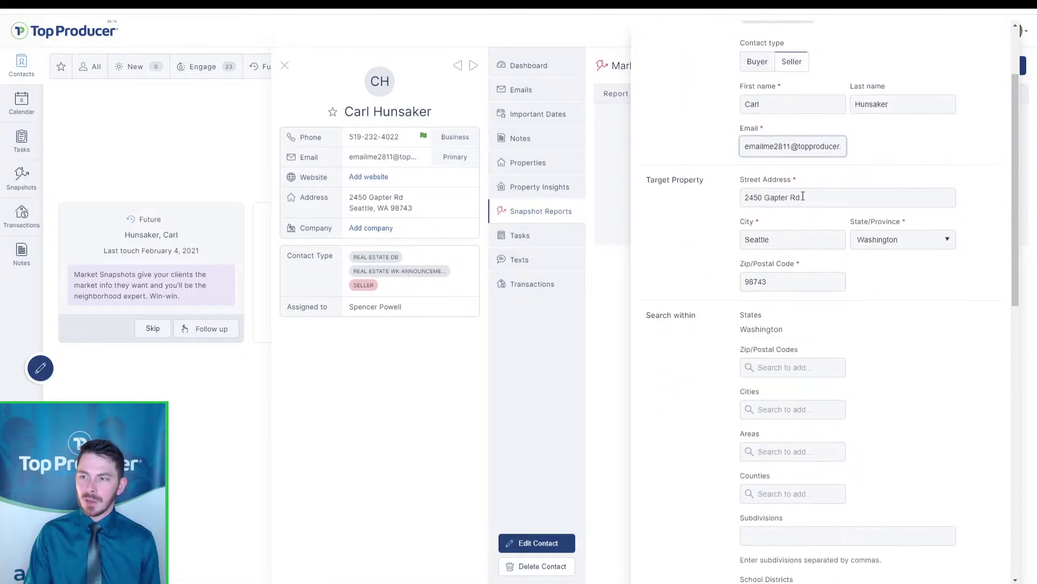
click(782, 289)
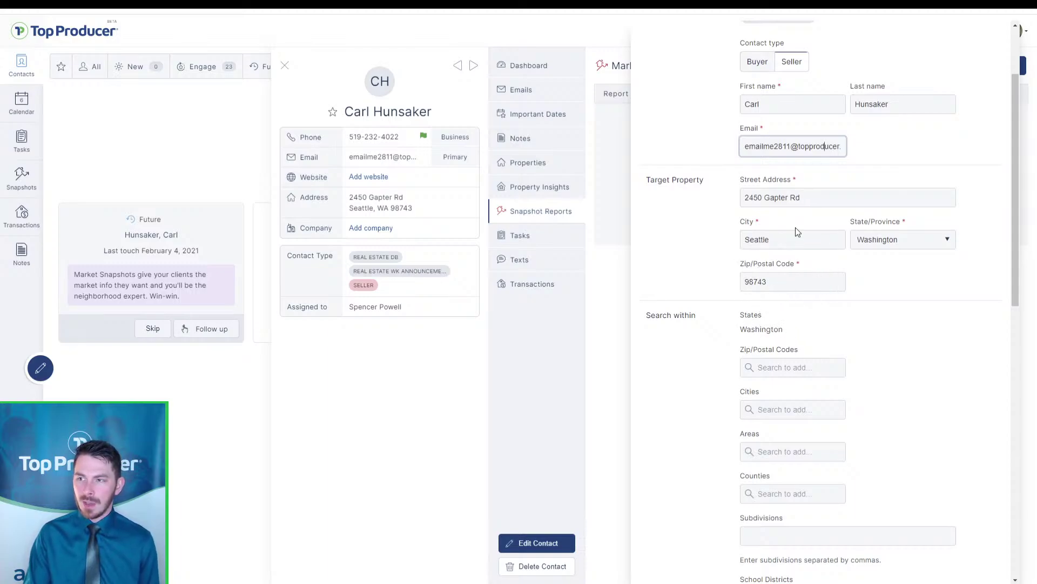
scroll(794, 259, up, 3)
scroll(794, 232, down, 1)
click(759, 122)
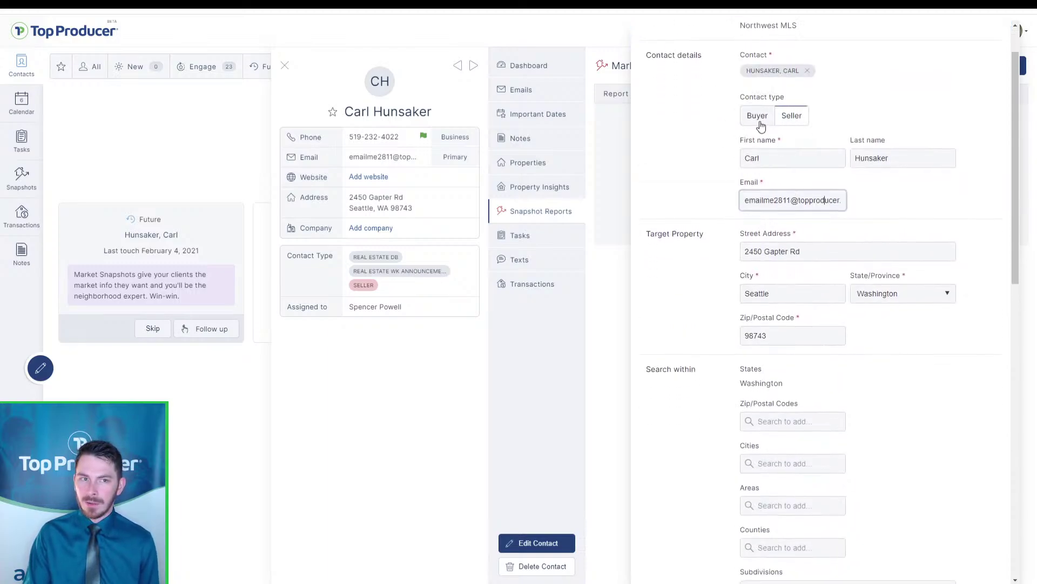
click(799, 324)
click(801, 328)
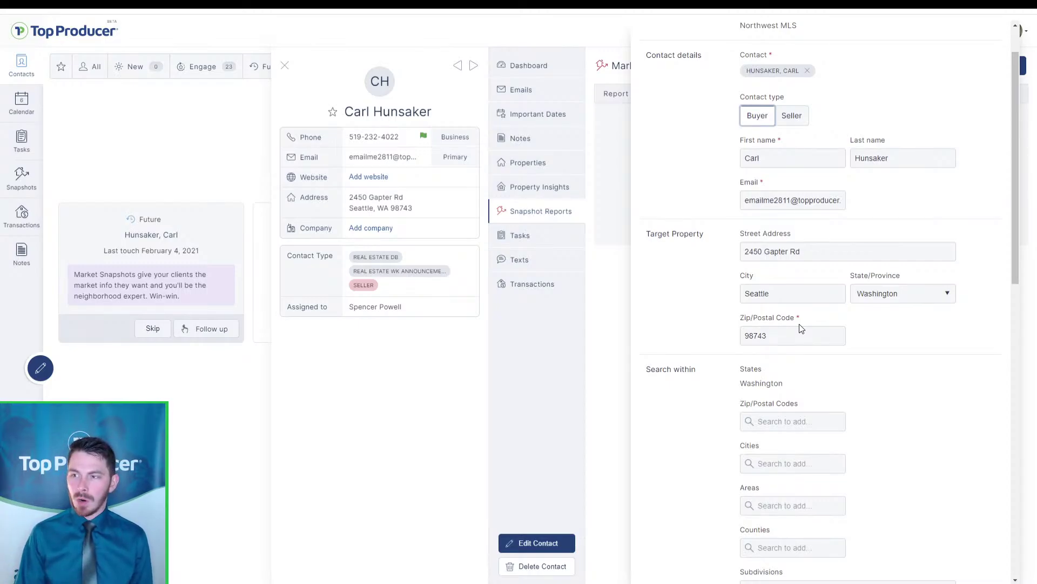
click(791, 115)
click(771, 342)
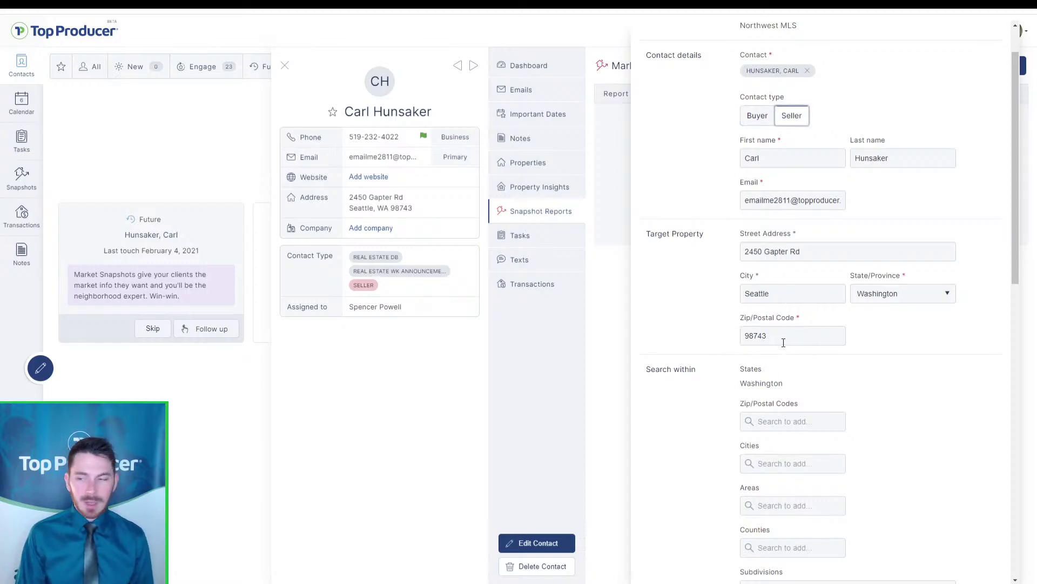
scroll(784, 342, down, 4)
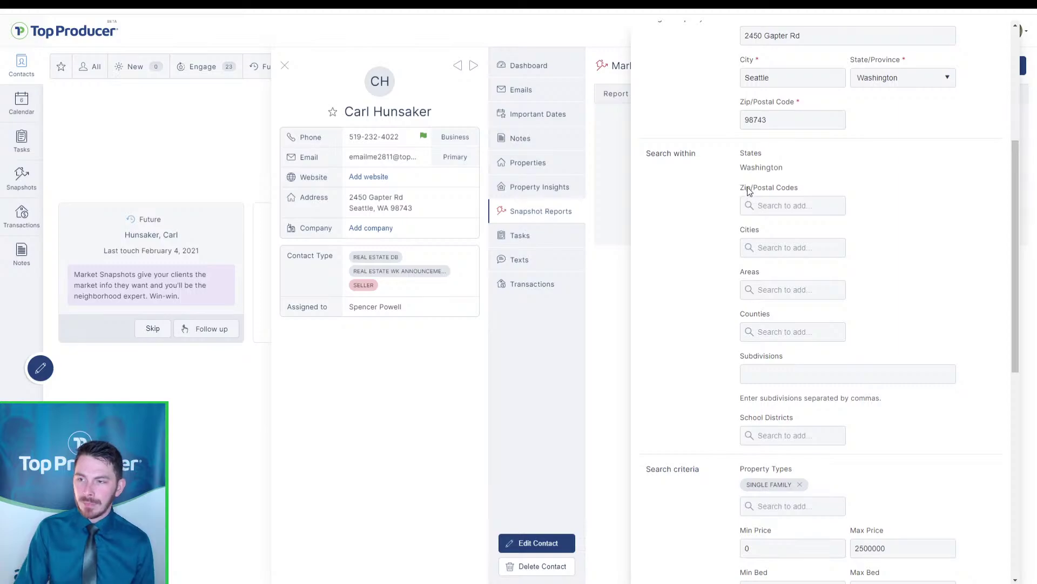
Open the zip code suggestions, accidentally autofilling the address from a browser suggestion
click(774, 202)
click(776, 205)
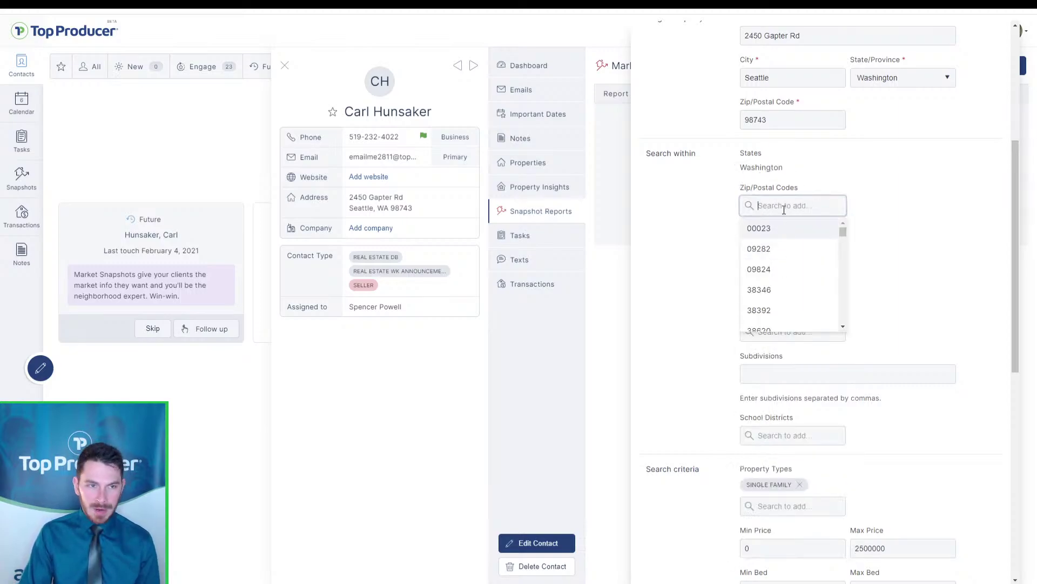
scroll(778, 259, down, 4)
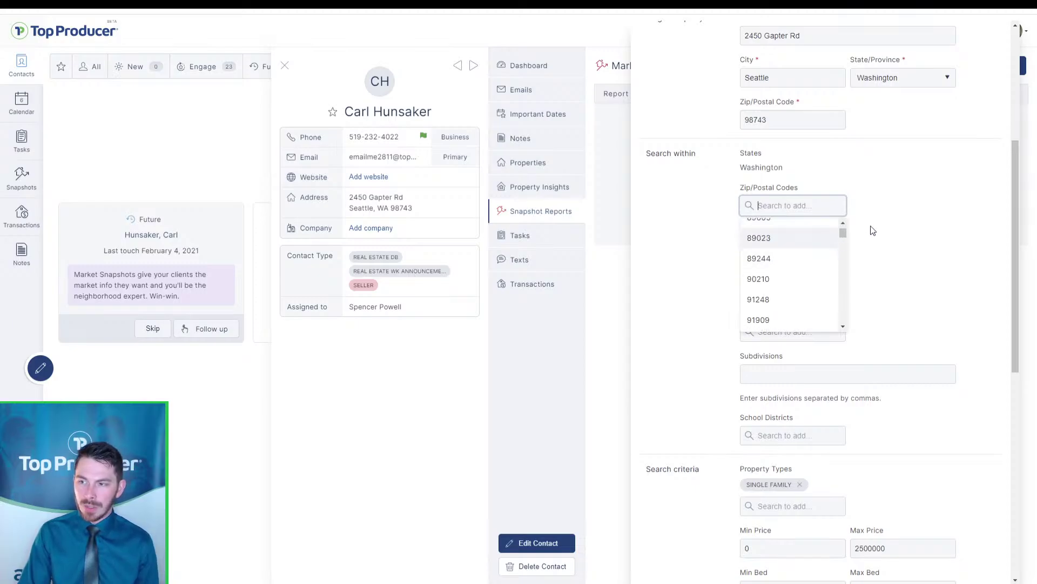
click(706, 256)
click(785, 208)
click(790, 236)
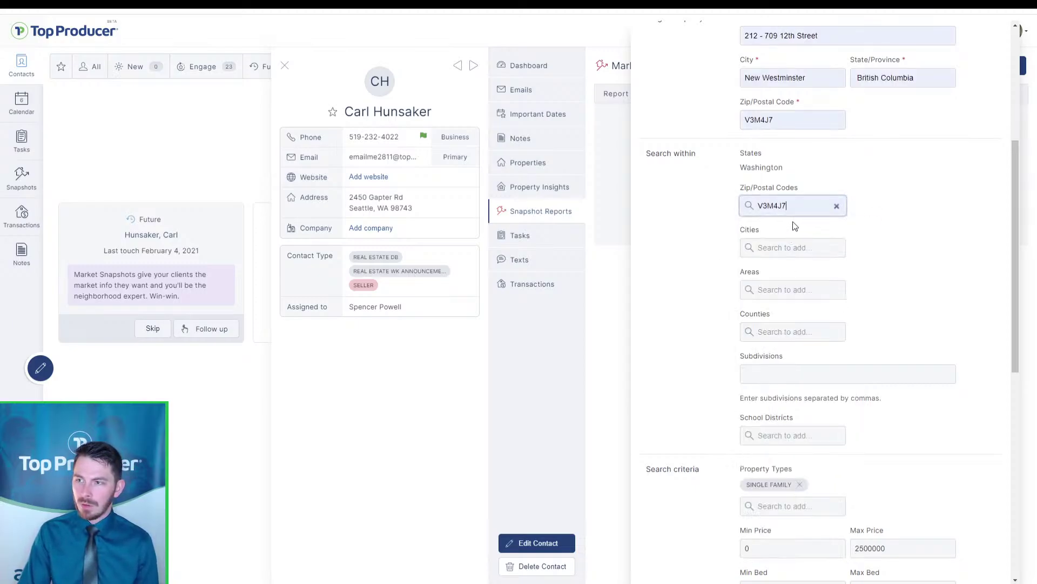
scroll(927, 245, up, 5)
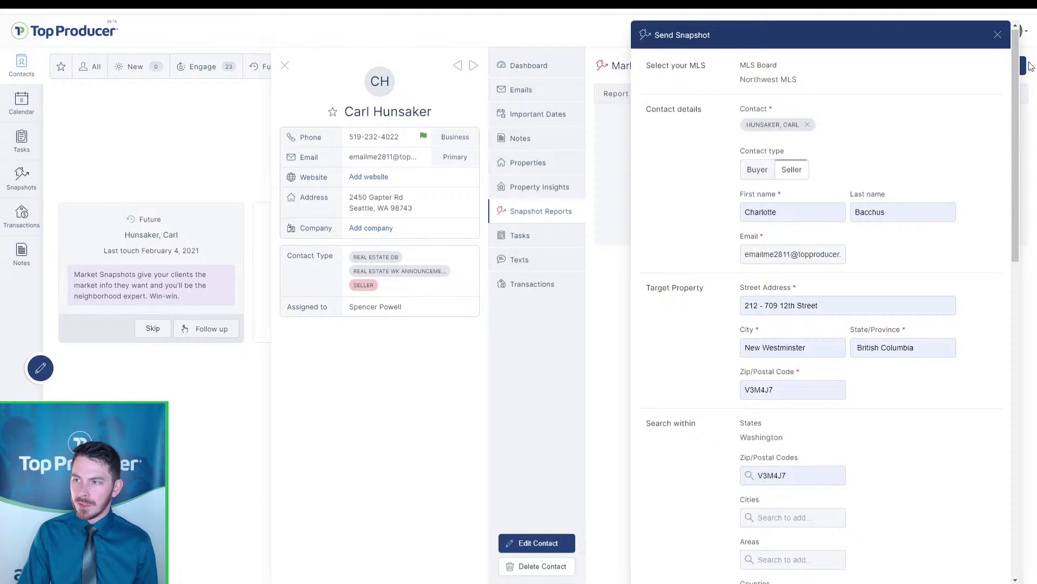
Close and reopen Send Snapshot to restore the contact's own address, and mark them Seller
click(999, 36)
click(978, 71)
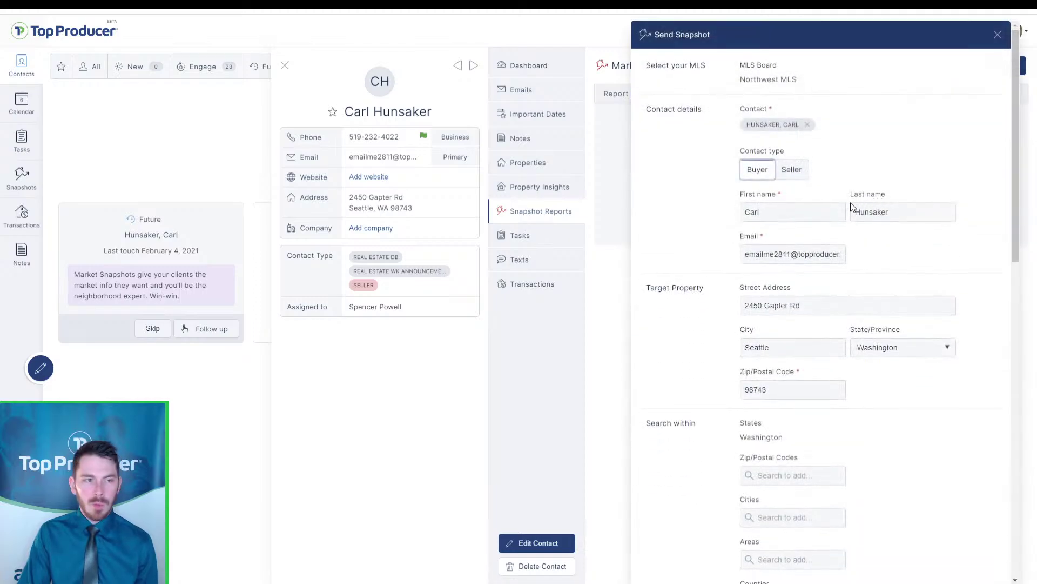
scroll(850, 313, down, 3)
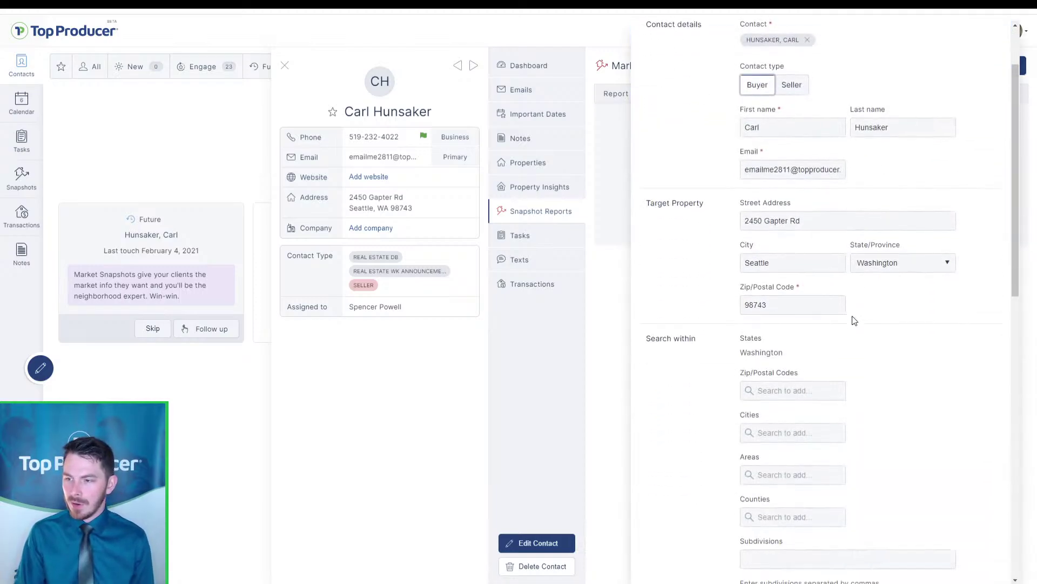
scroll(786, 316, up, 5)
click(792, 169)
Add zip codes 09824 and 38346 to the search area, then remove both tags
scroll(793, 169, down, 5)
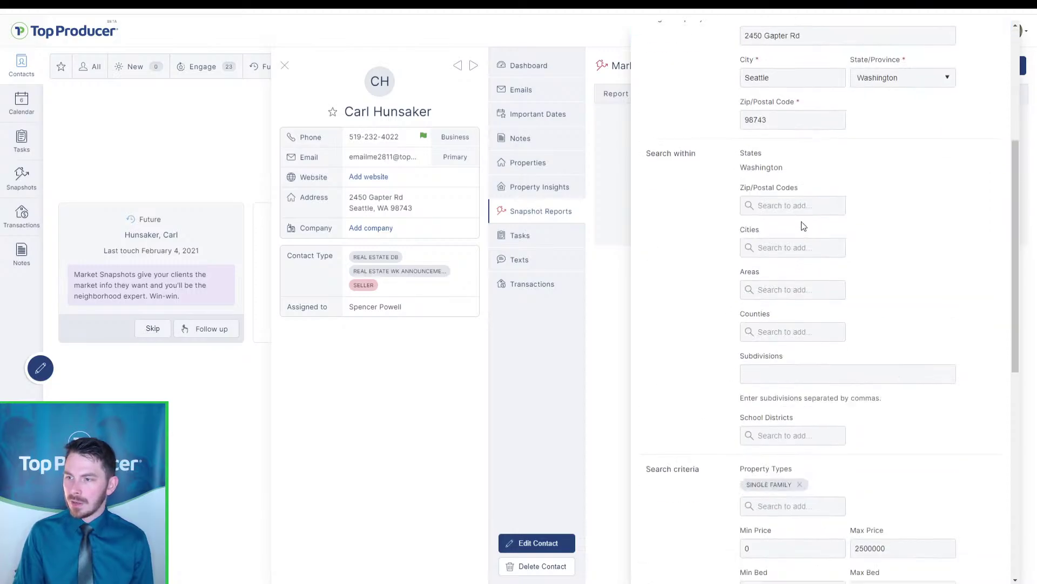
click(800, 205)
click(794, 266)
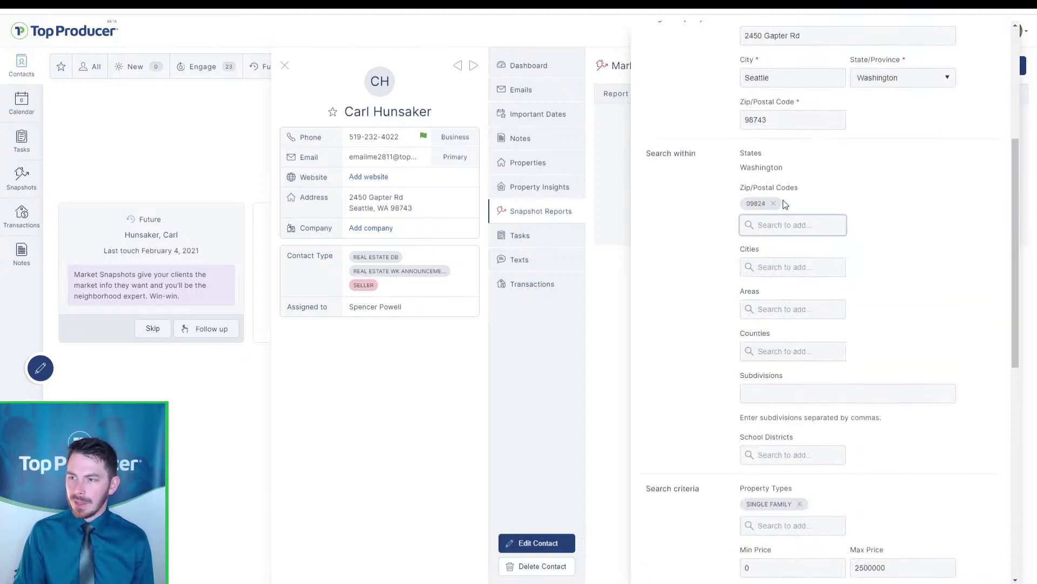
click(777, 226)
click(785, 312)
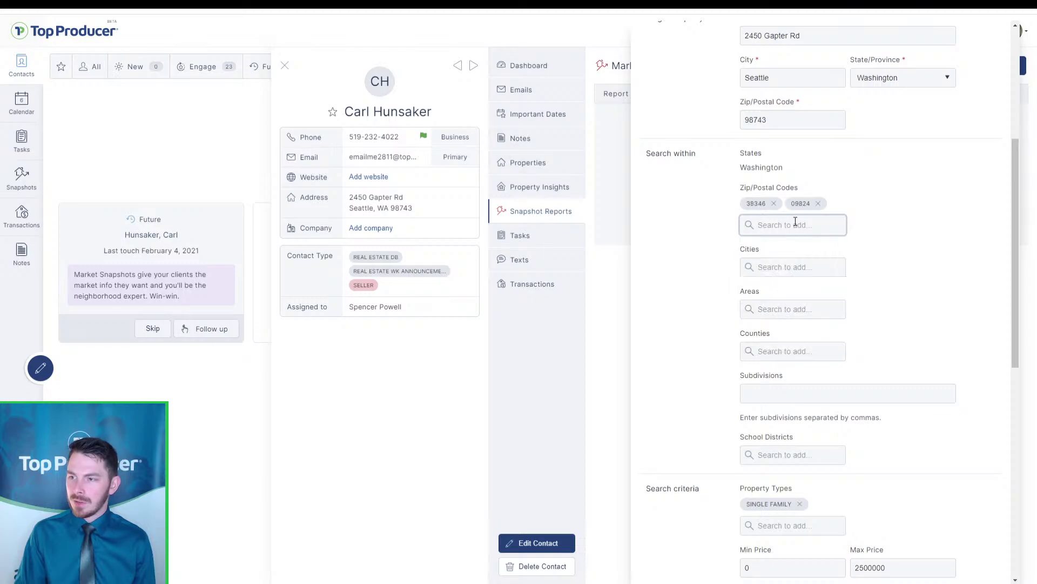
click(773, 204)
click(774, 203)
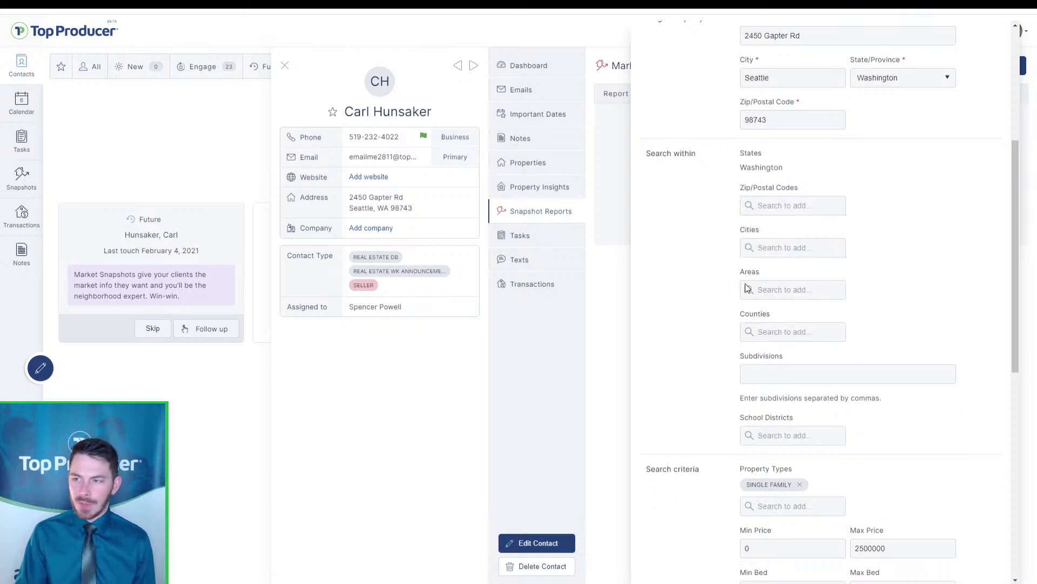
Browse the Cities, Areas, Counties and School Districts lists without adding any filter
click(769, 253)
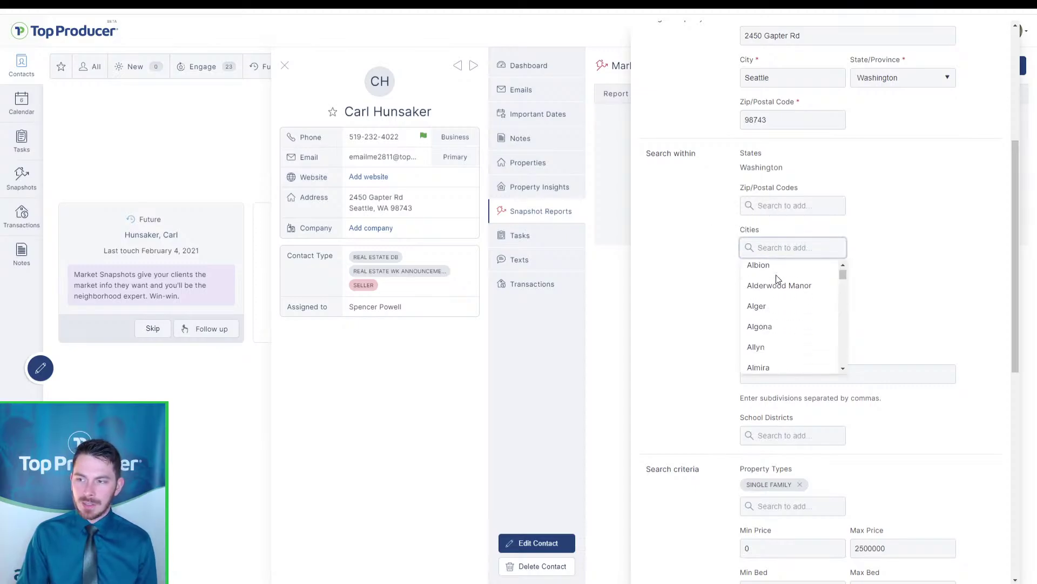
click(842, 264)
click(814, 289)
scroll(816, 325, down, 5)
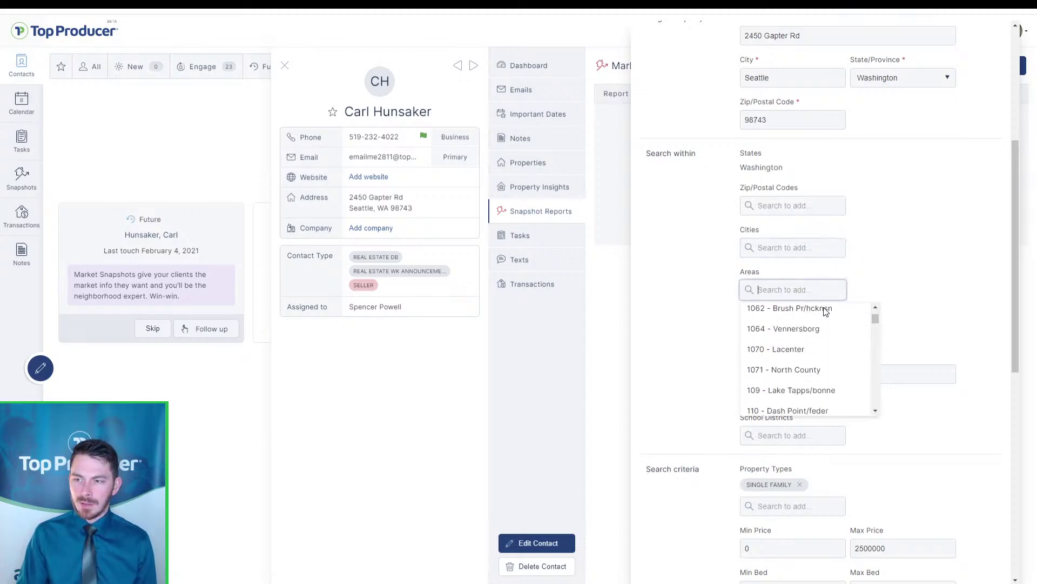
click(939, 283)
click(813, 334)
scroll(789, 389, down, 4)
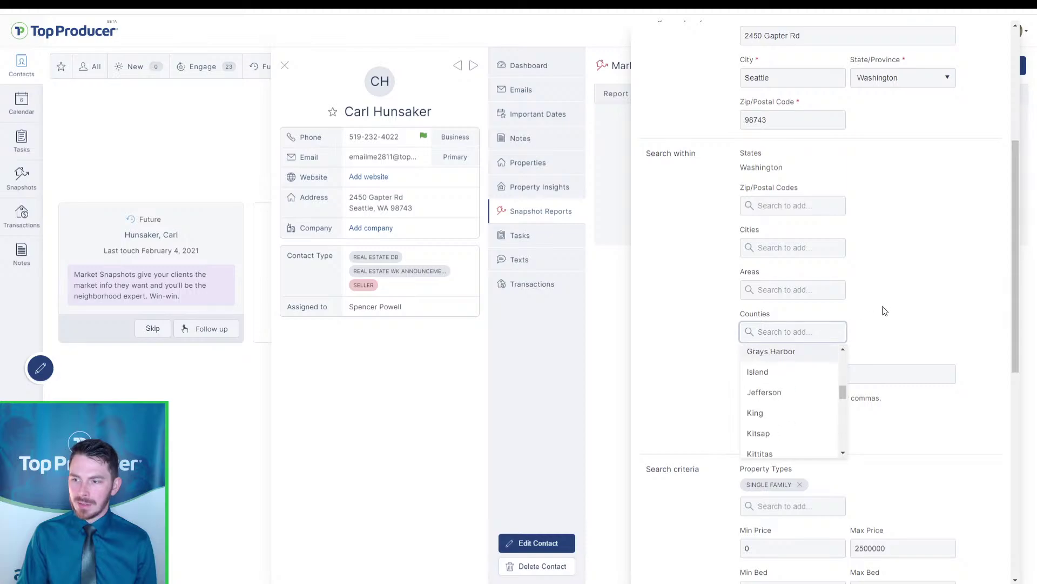
click(910, 299)
click(778, 434)
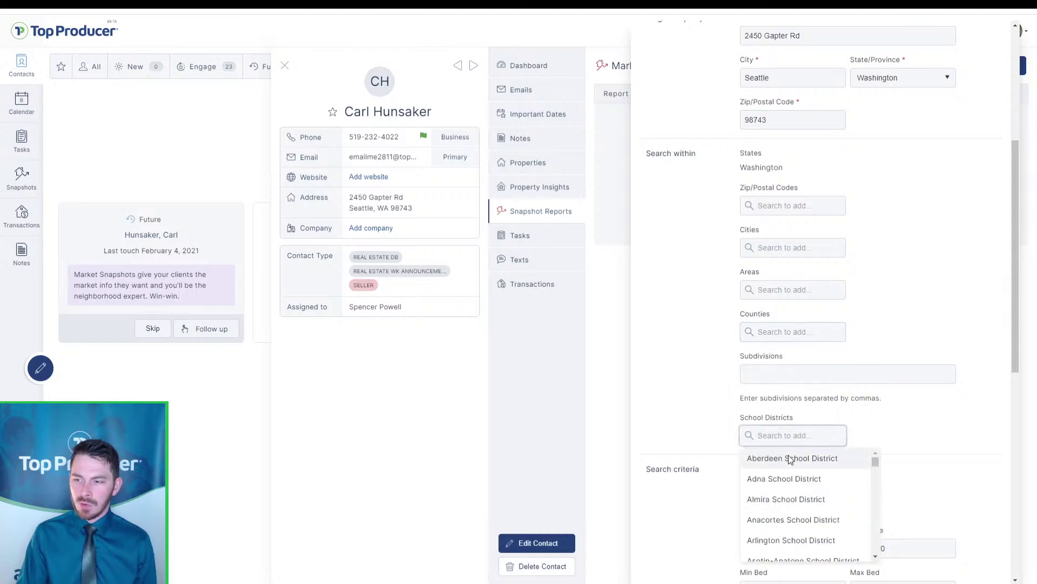
scroll(789, 456, down, 2)
click(859, 318)
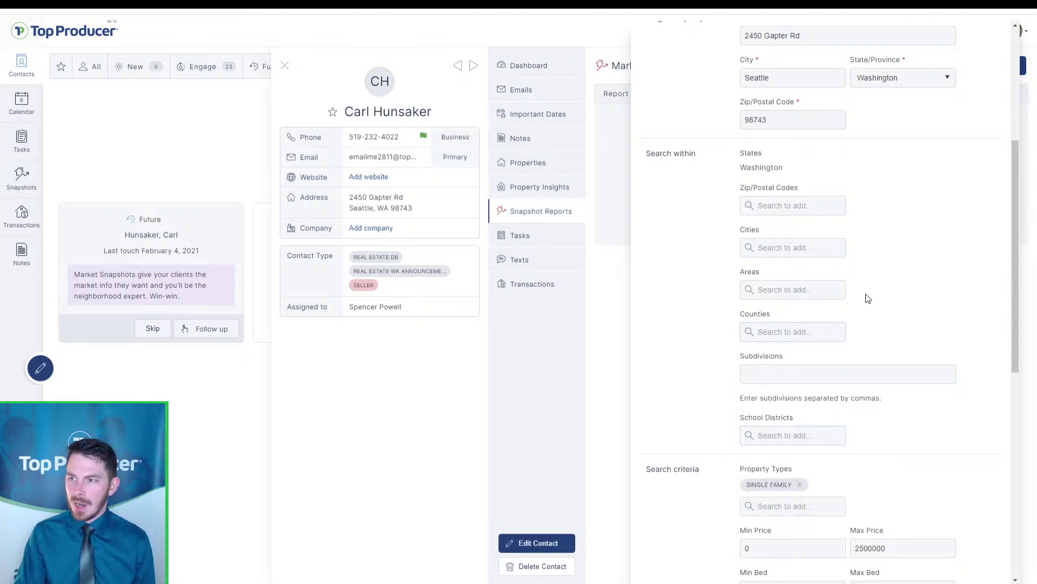
scroll(887, 310, up, 3)
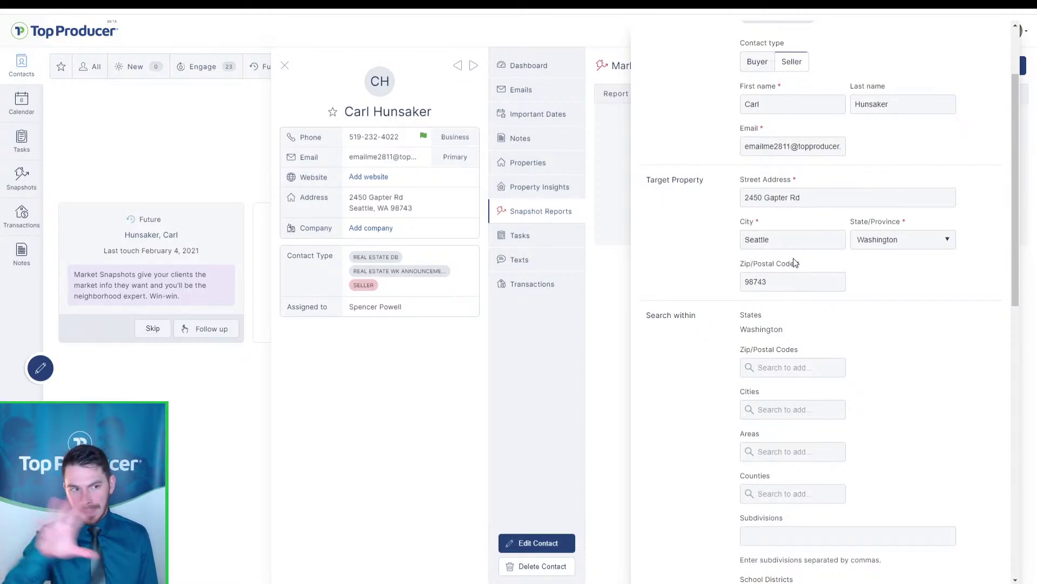
scroll(794, 263, down, 4)
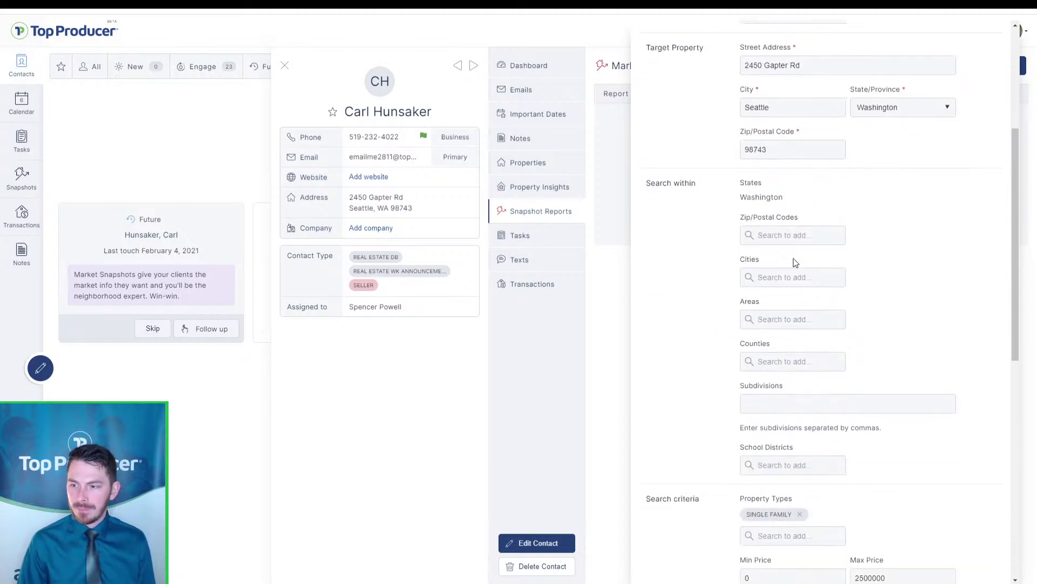
scroll(794, 263, down, 2)
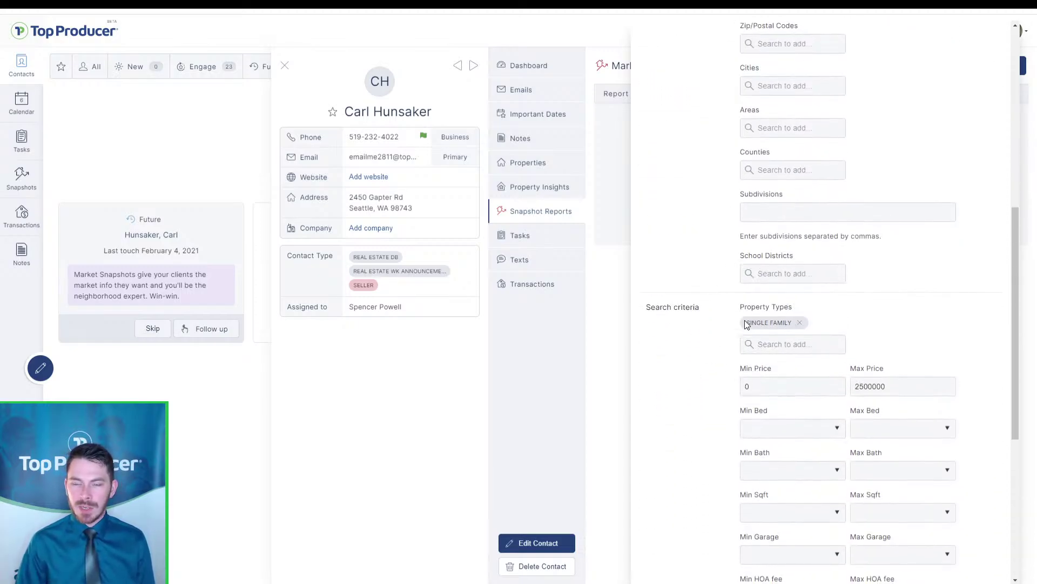
click(793, 346)
scroll(789, 379, down, 3)
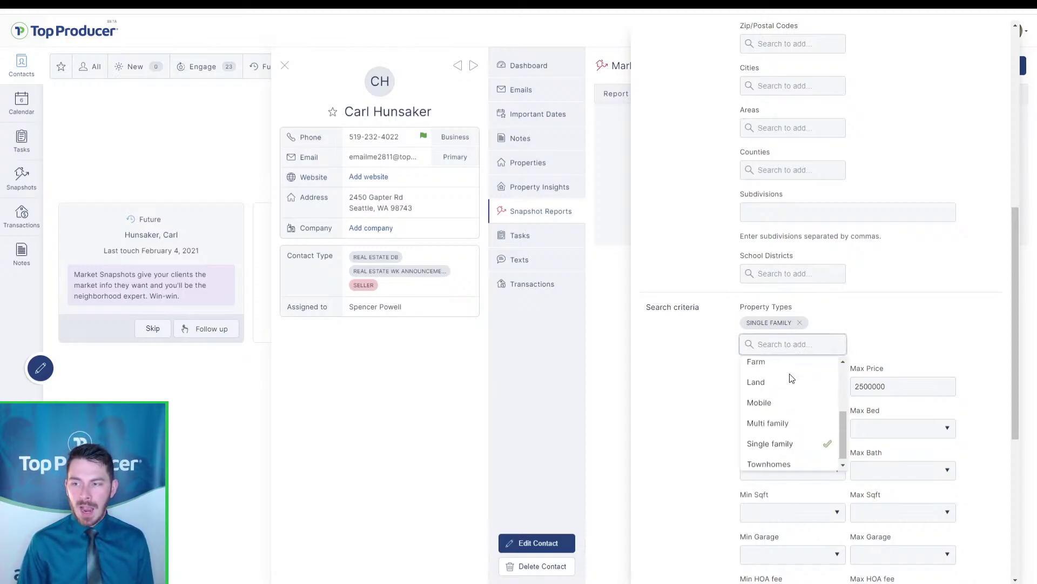
scroll(790, 436, up, 3)
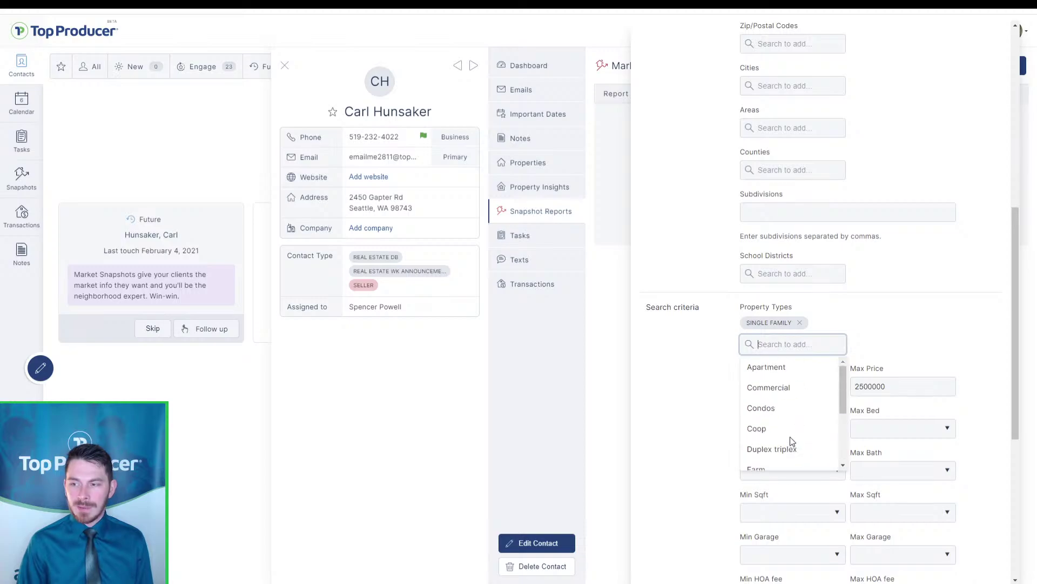
click(773, 410)
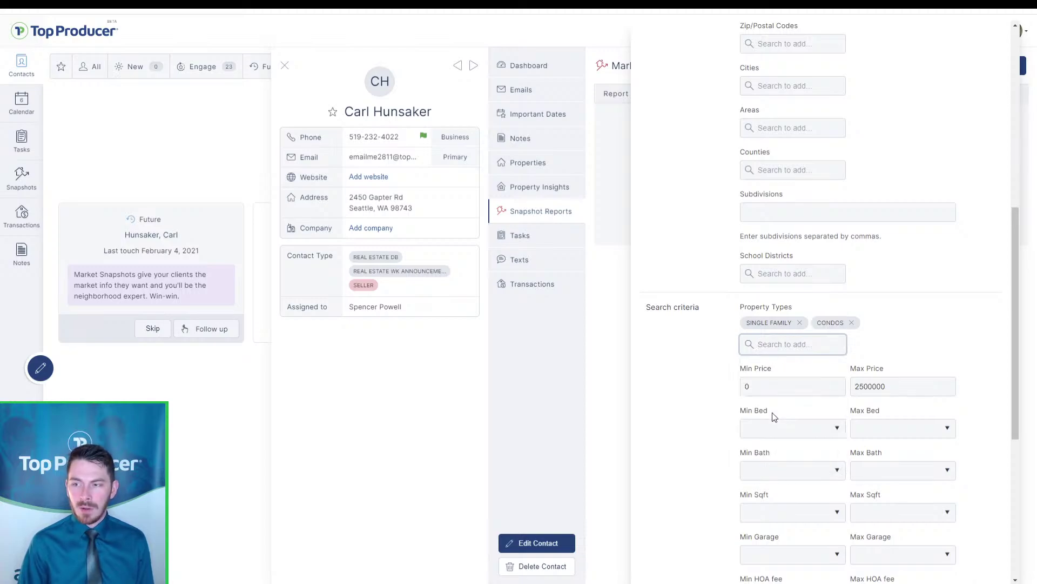
click(800, 324)
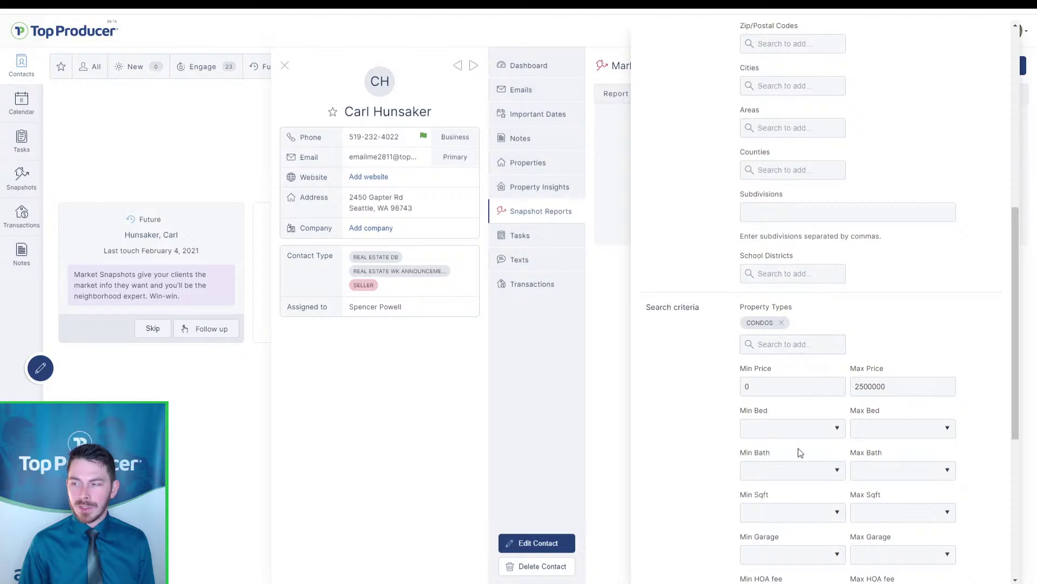
click(782, 323)
click(784, 326)
text(single)
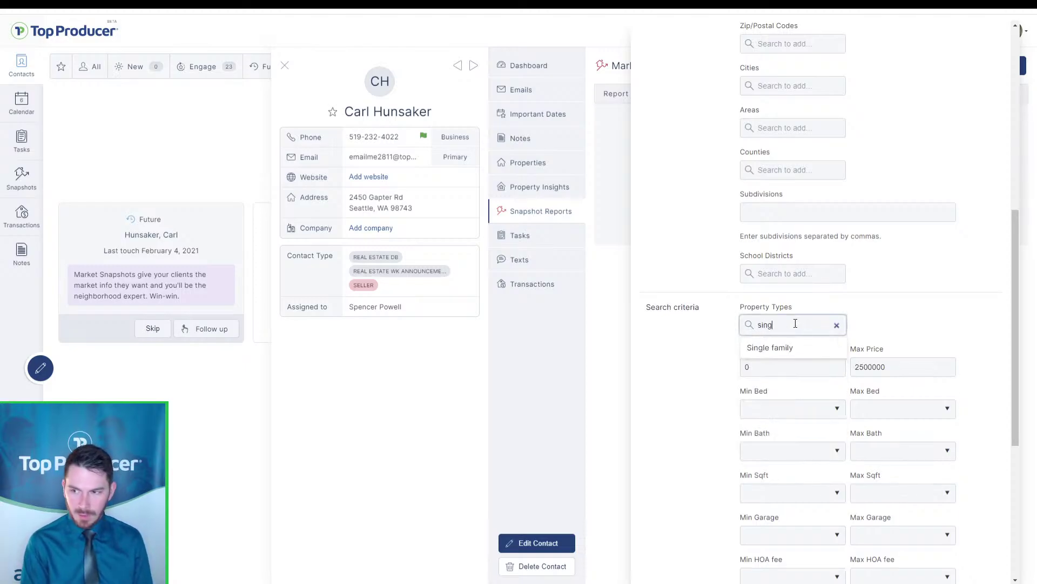
click(796, 346)
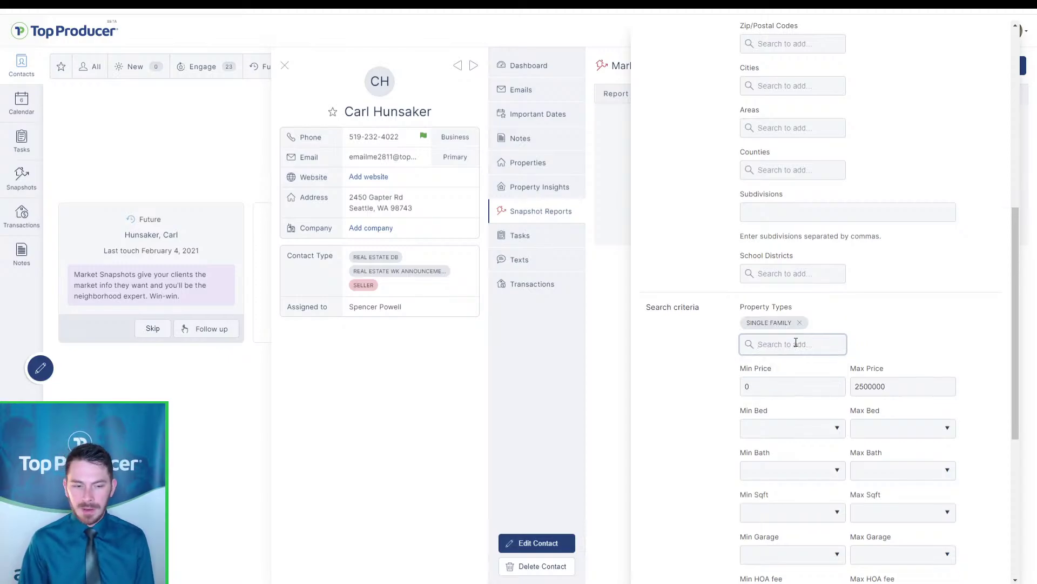
scroll(796, 343, down, 2)
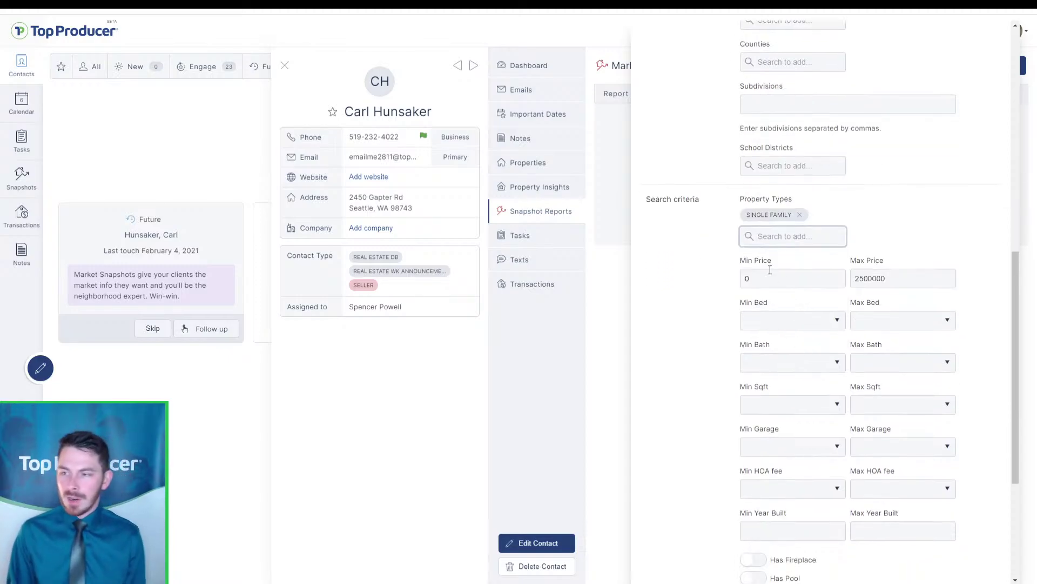
key(ctrl)
key(ctrl)
key(ctrl)
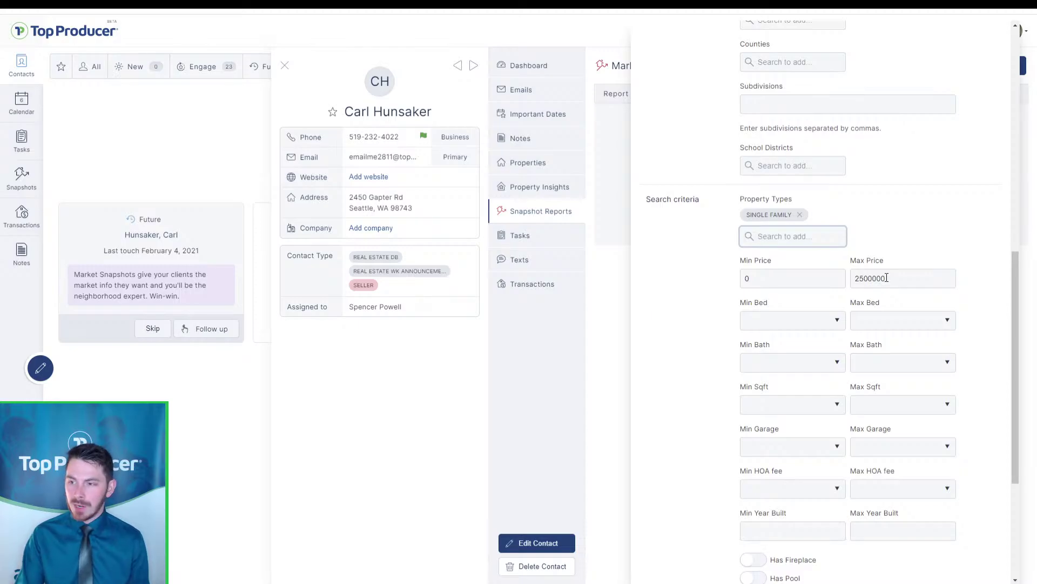
click(846, 333)
click(846, 332)
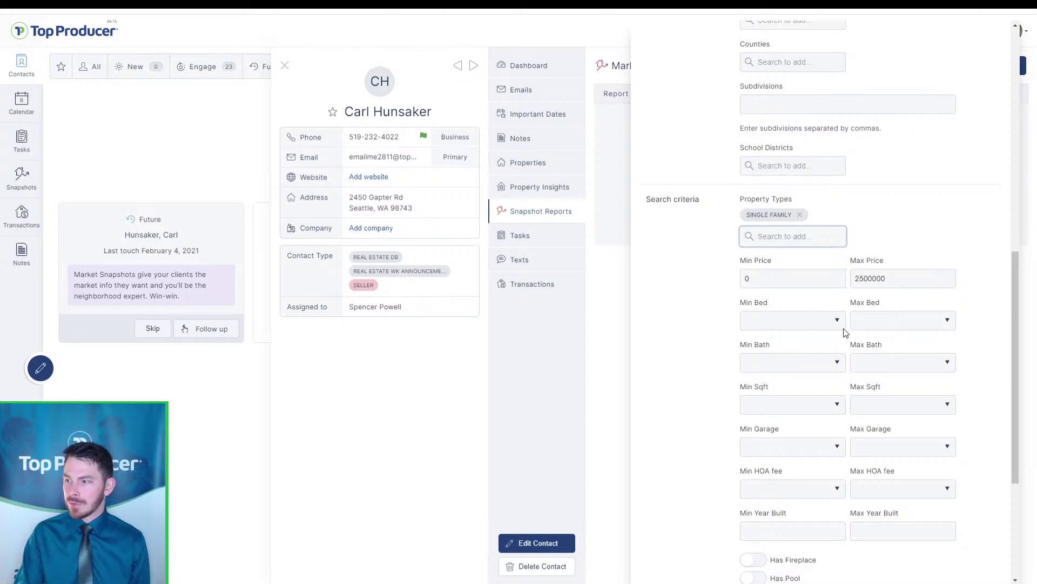
click(846, 332)
scroll(846, 333, down, 2)
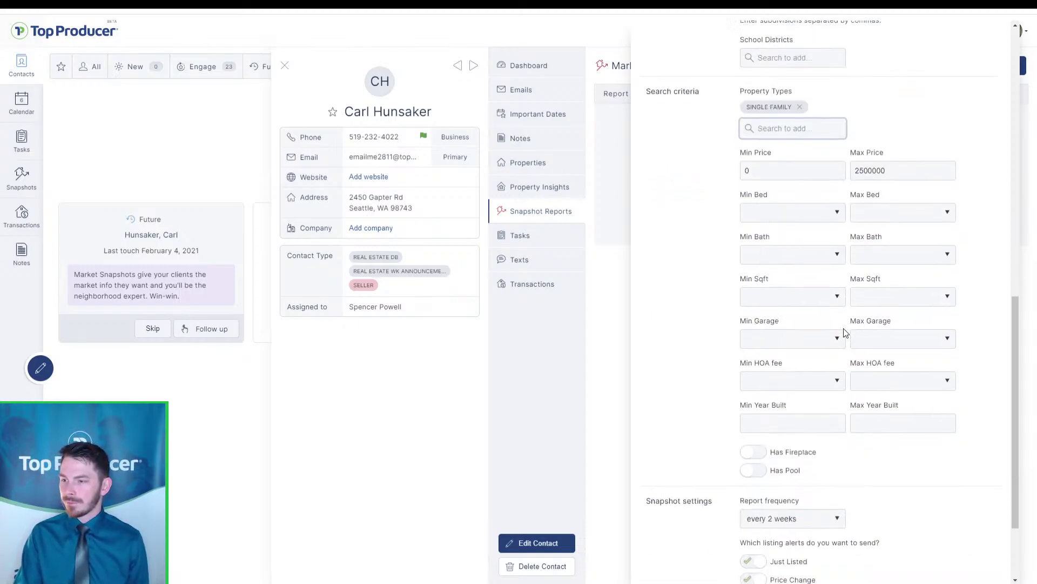
scroll(846, 332, down, 2)
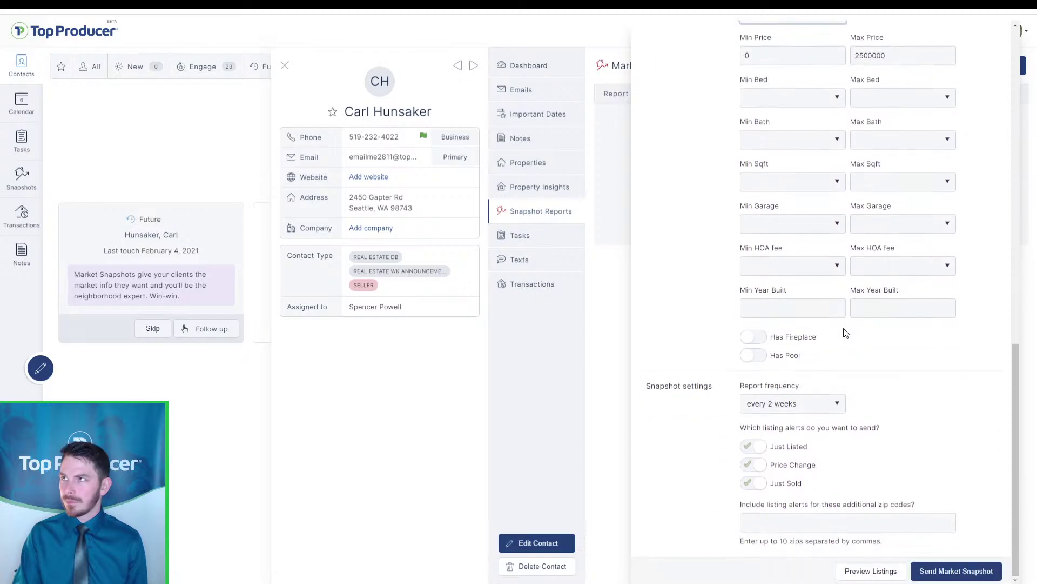
click(846, 332)
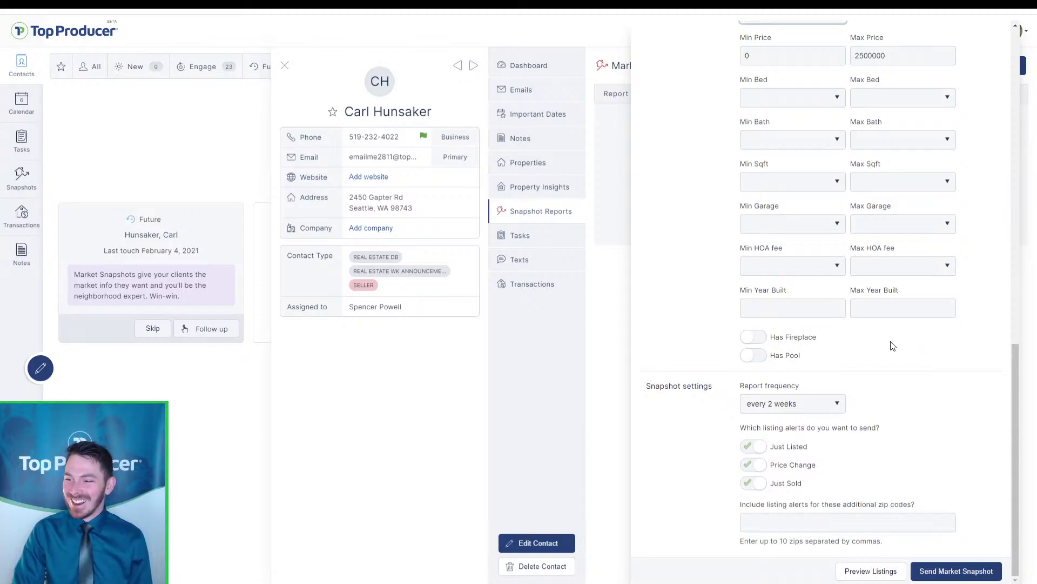
Change the Report frequency from every 2 weeks to every 4 weeks, keeping all listing alerts on
click(861, 361)
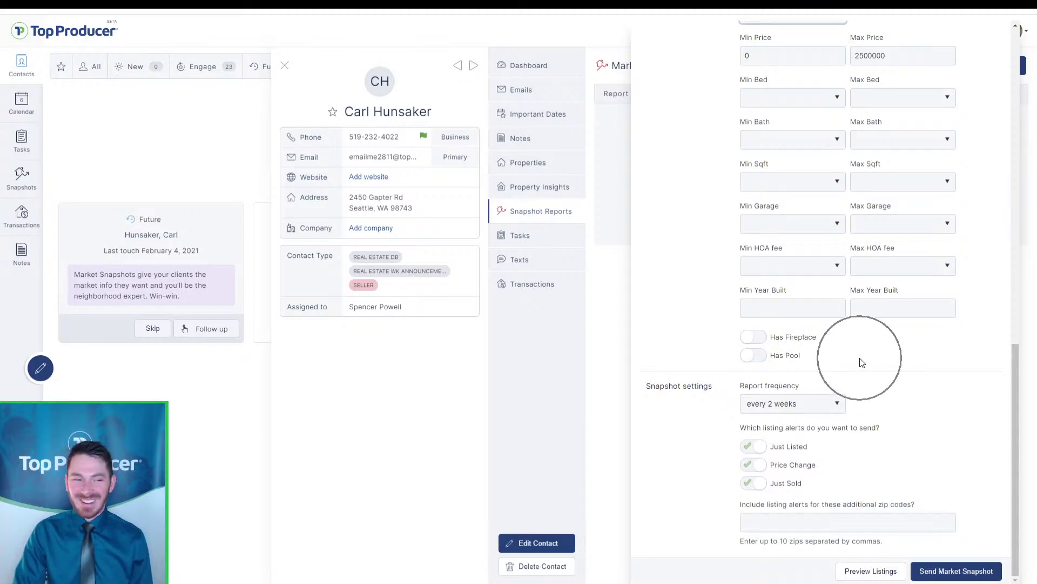
click(783, 403)
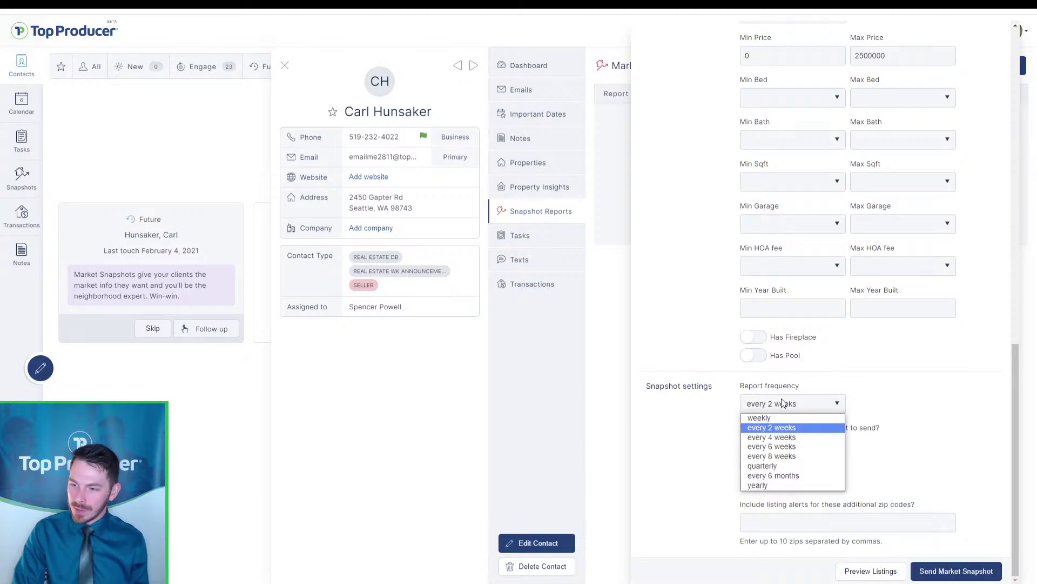
click(783, 403)
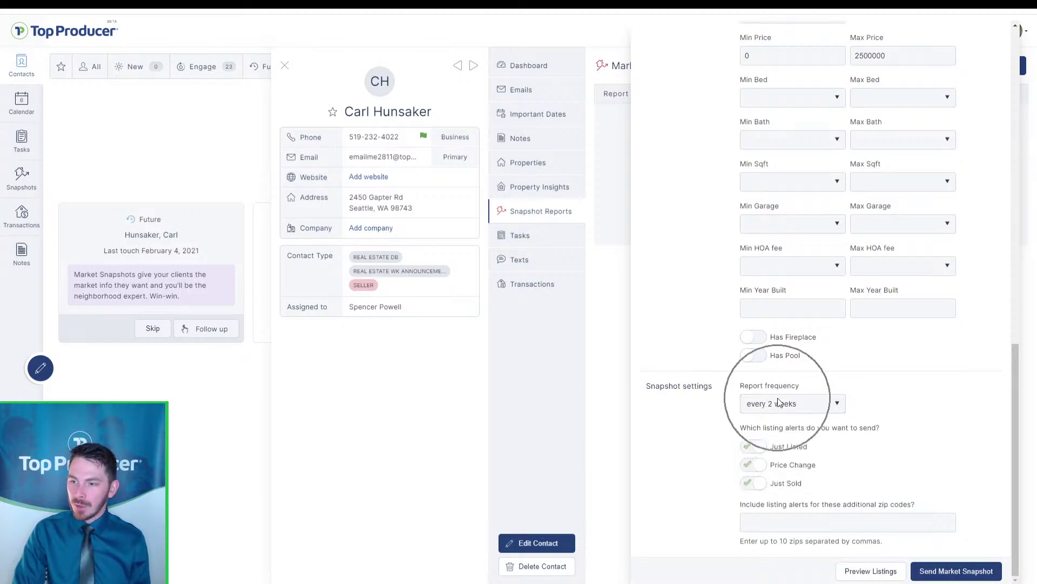
click(778, 402)
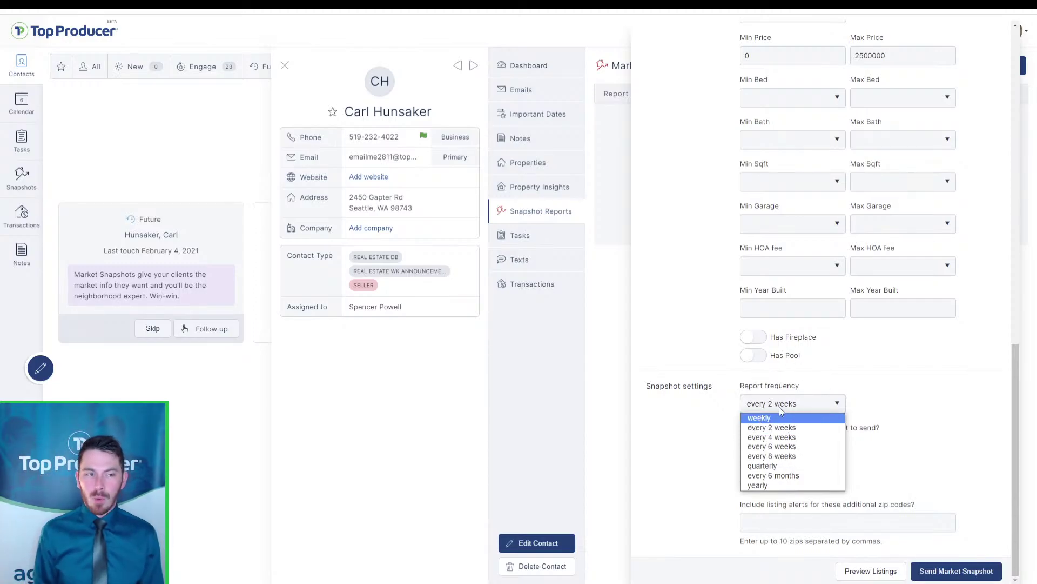
click(779, 407)
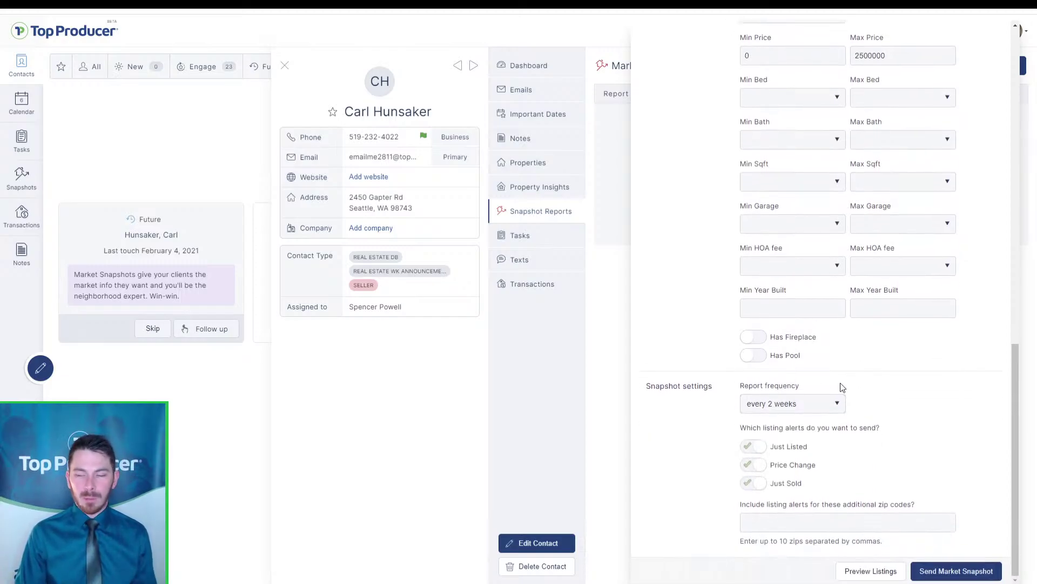
click(836, 400)
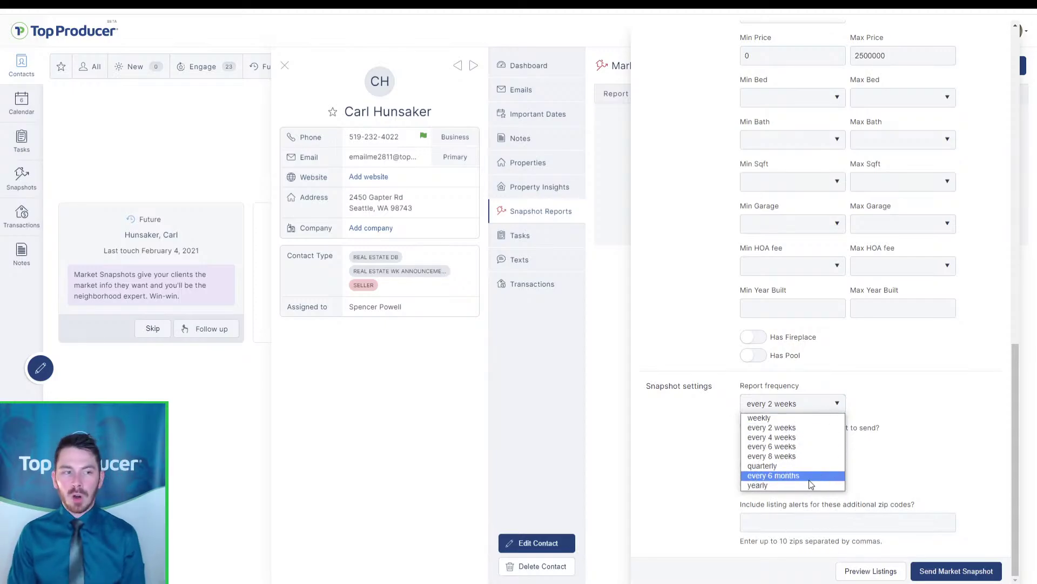
click(806, 439)
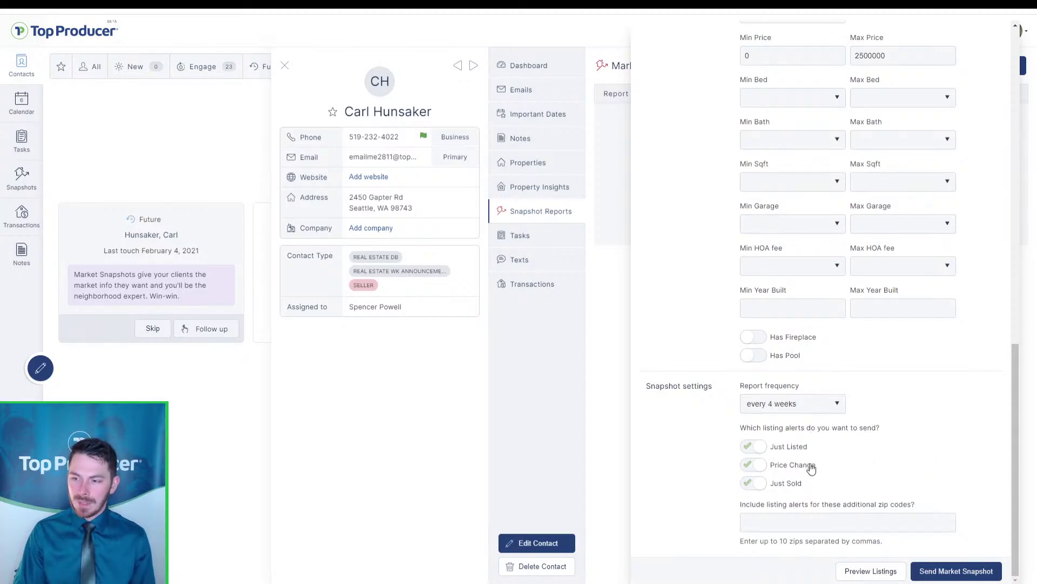
key(ctrl)
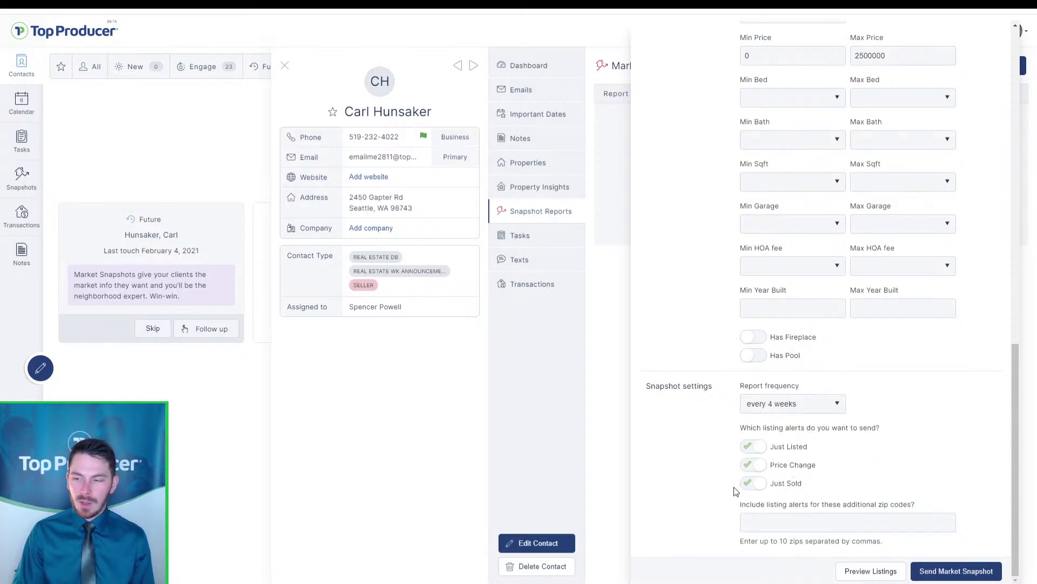
key(ctrl)
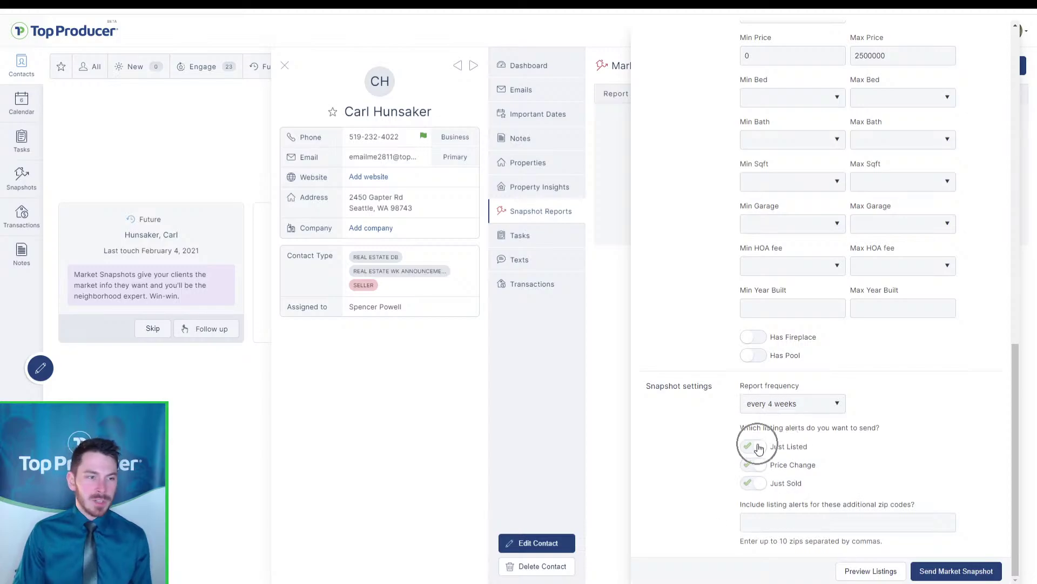
key(ctrl)
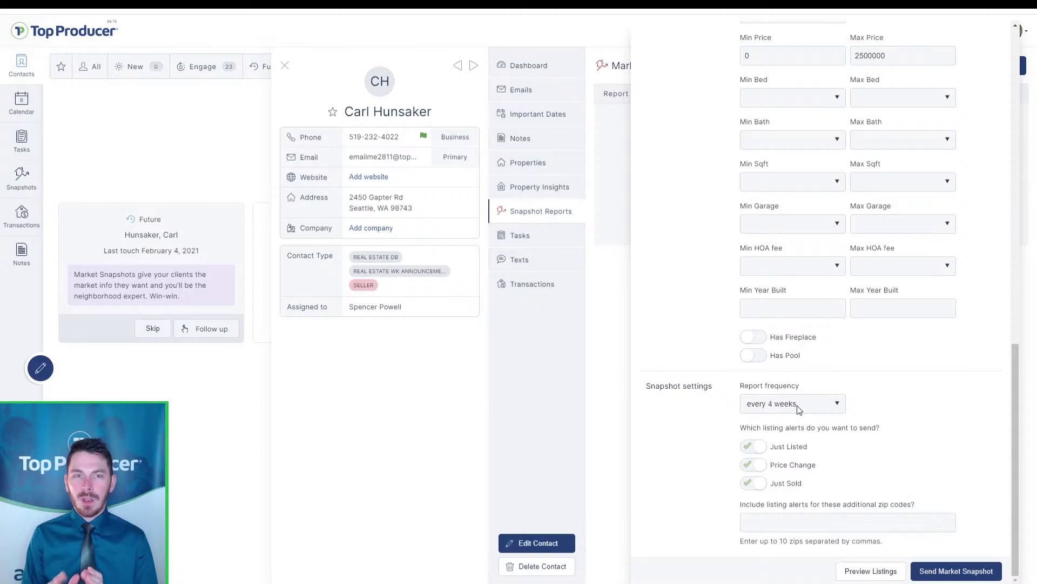
click(786, 406)
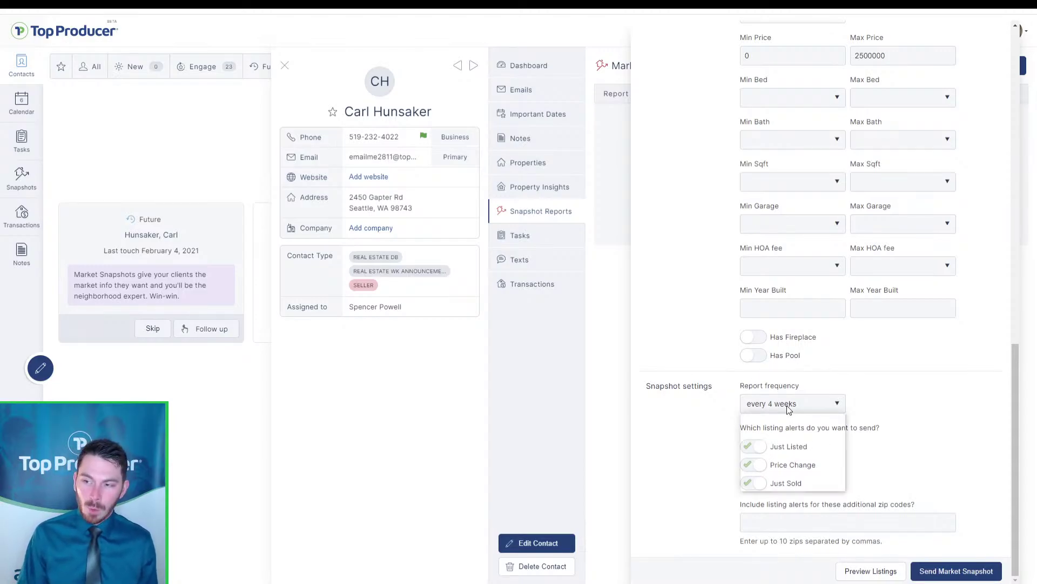
click(802, 402)
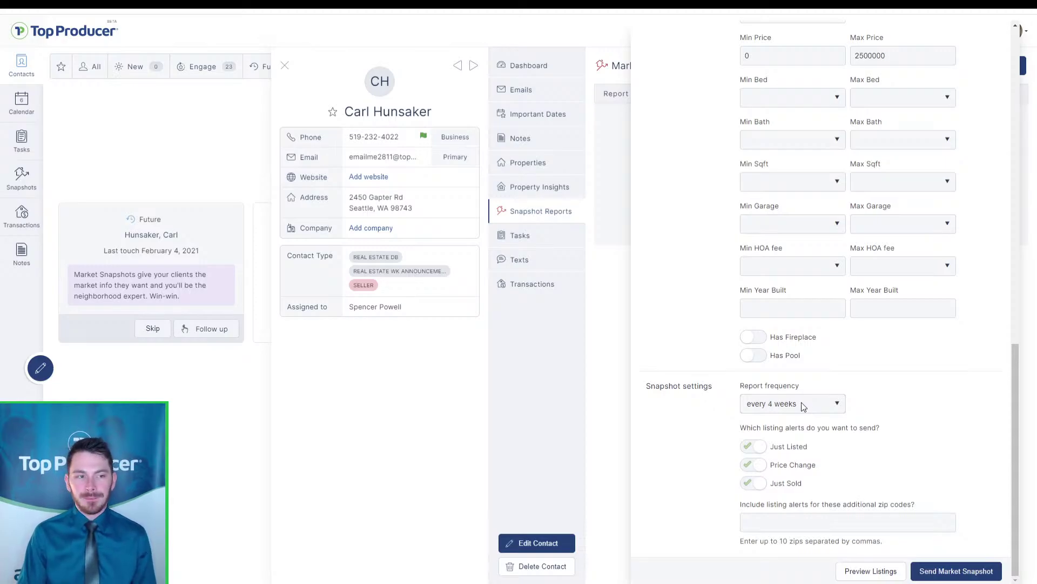
key(ctrl)
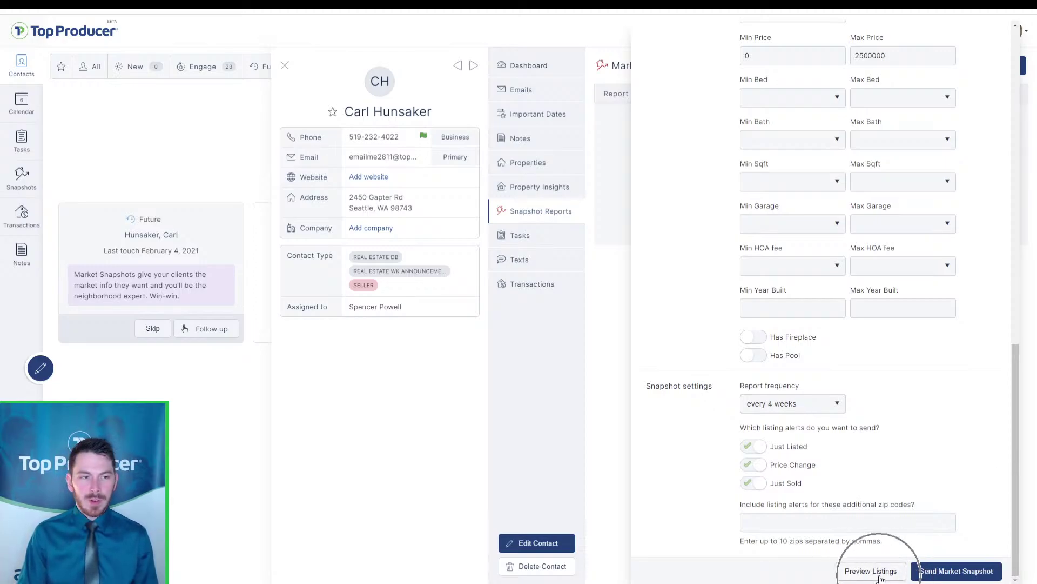
Preview the 389 matching listings, then return to the snapshot form
click(879, 573)
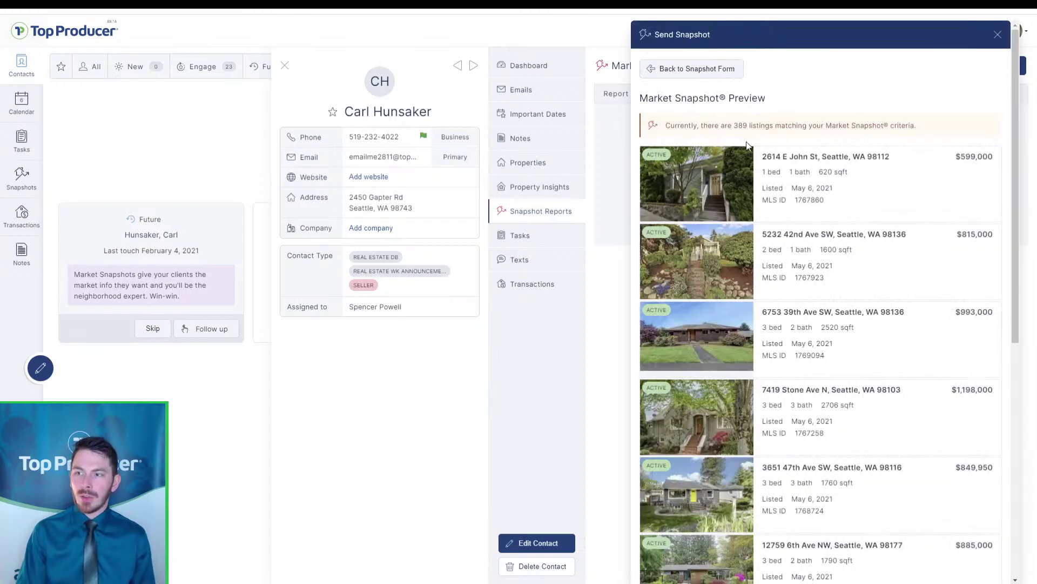
key(ctrl)
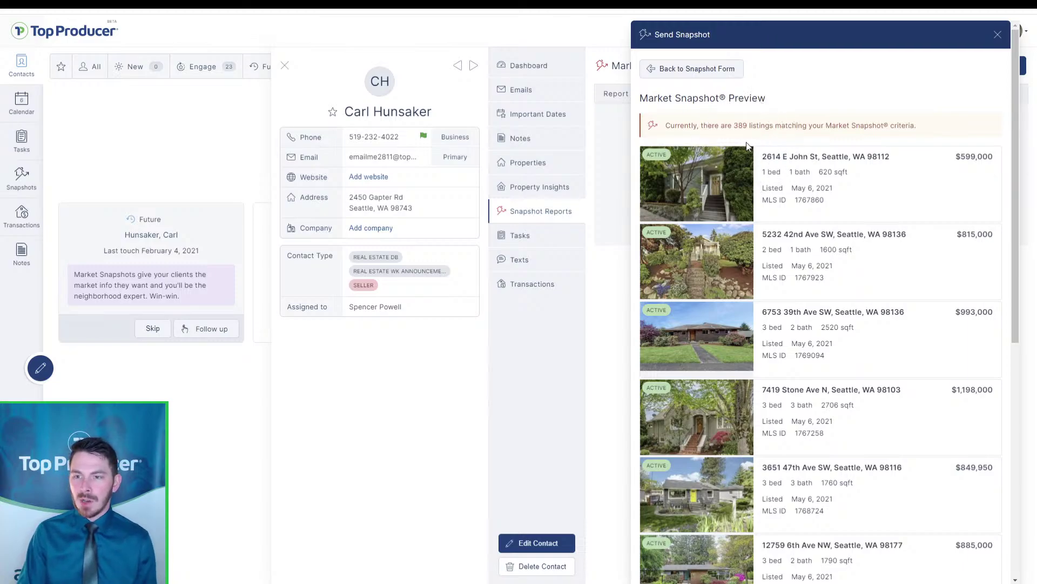
click(709, 69)
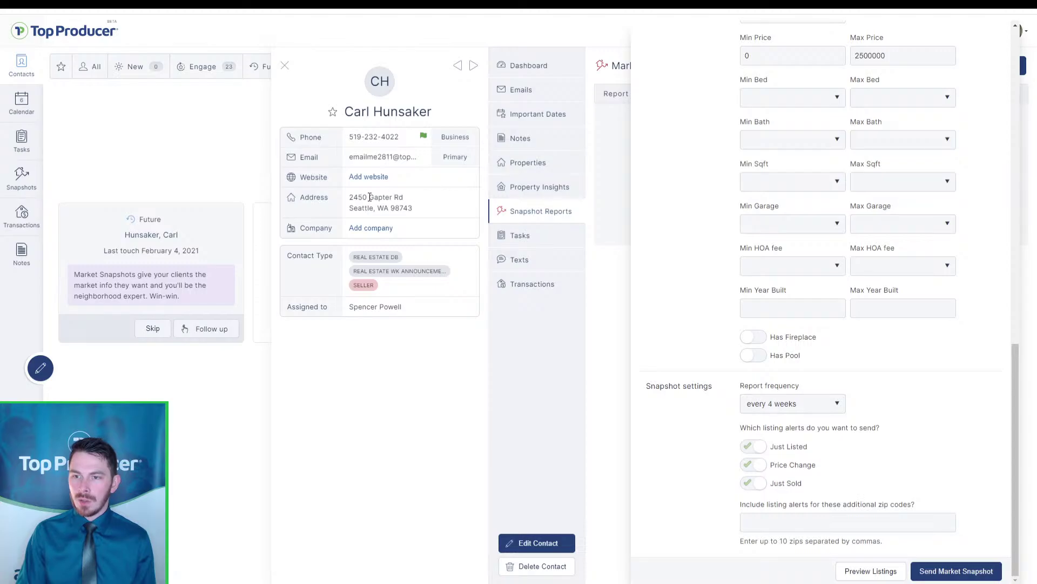
Search Google in a new tab for the contact's copied street address and city
drag(350, 197, 375, 212)
key(ctrl+c)
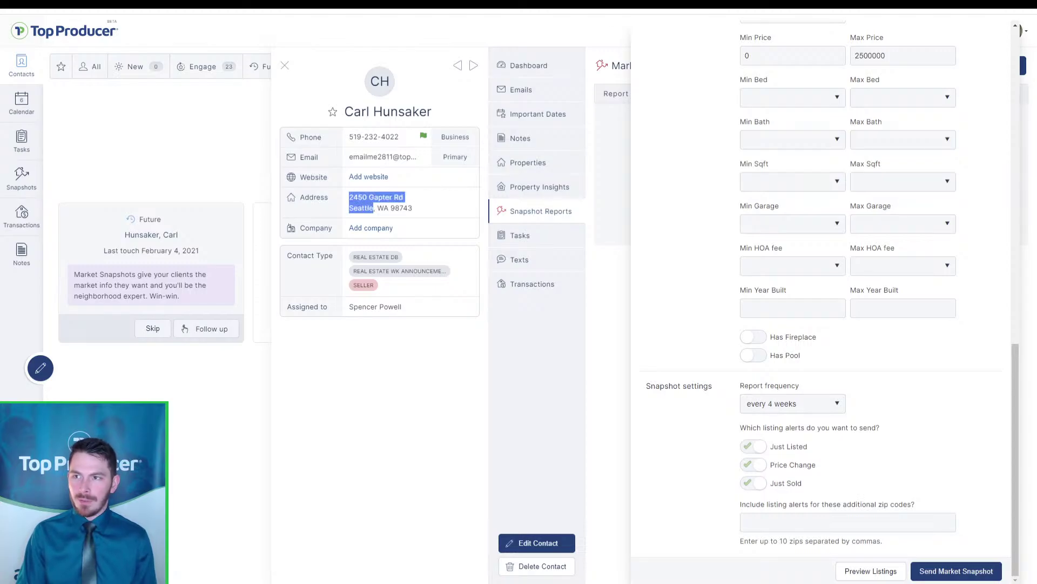
key(ctrl+t)
key(ctrl+v)
key(Return)
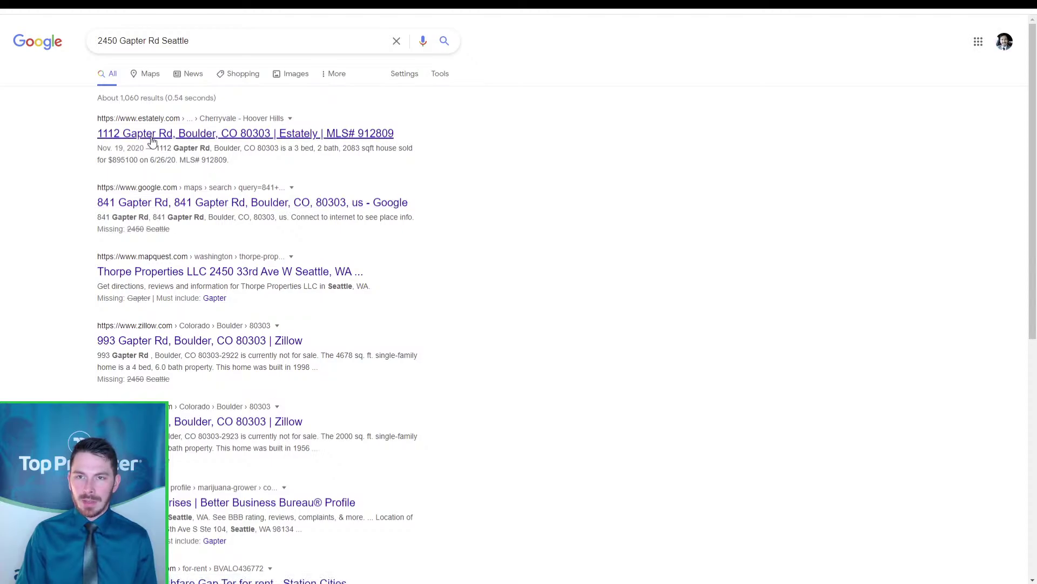
click(157, 192)
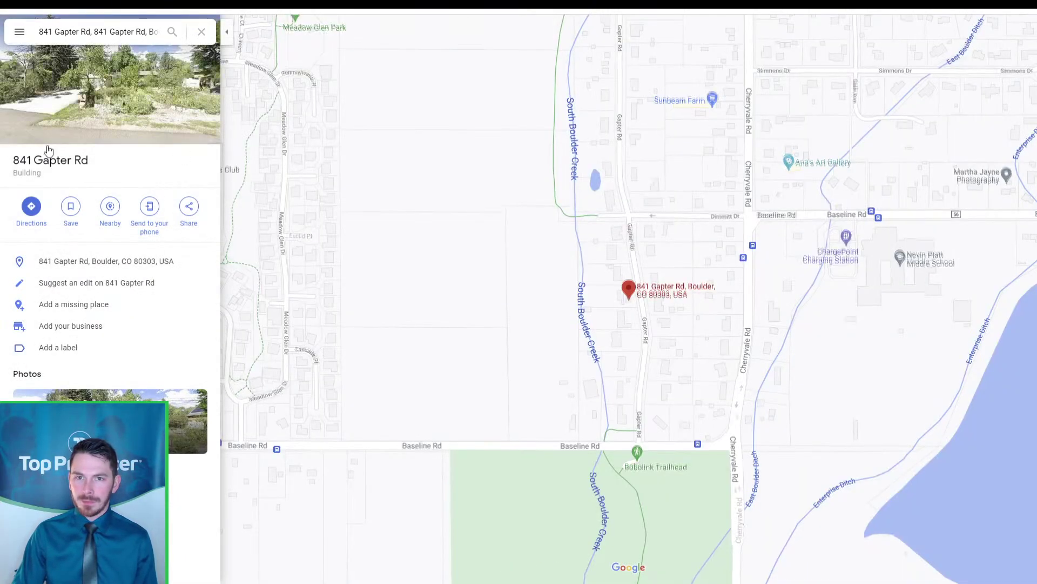
drag(89, 160, 12, 157)
key(ctrl+c)
Search Google for that address and open the realtor.com property page for the house
click(427, 5)
key(ctrl+v)
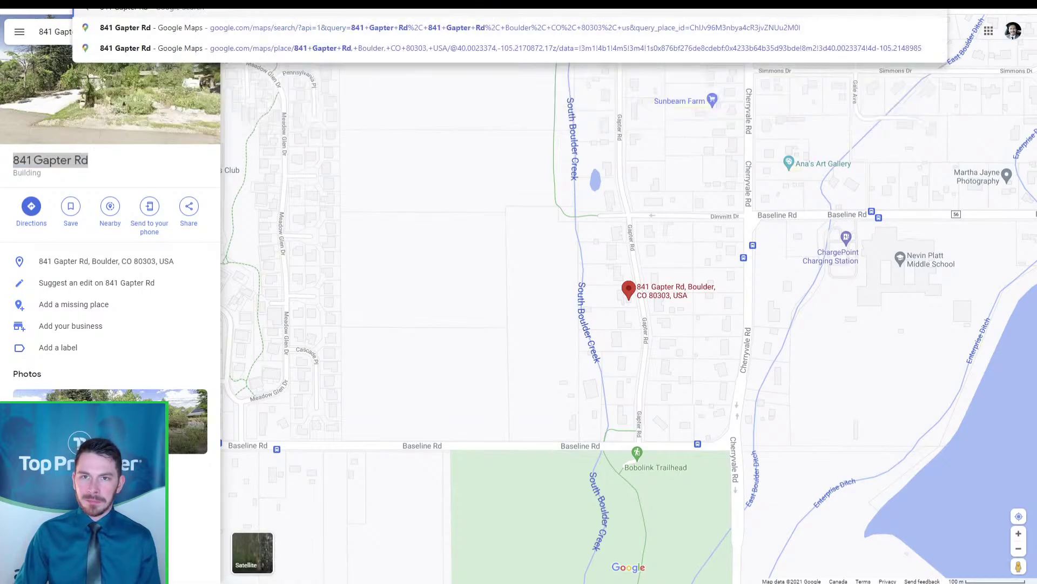
key(Return)
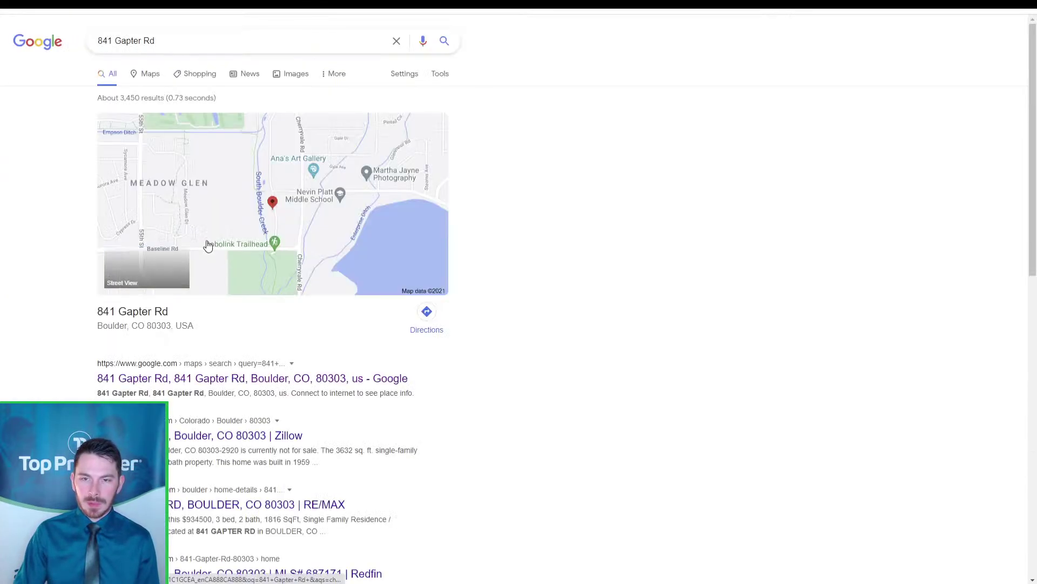
scroll(225, 271, down, 3)
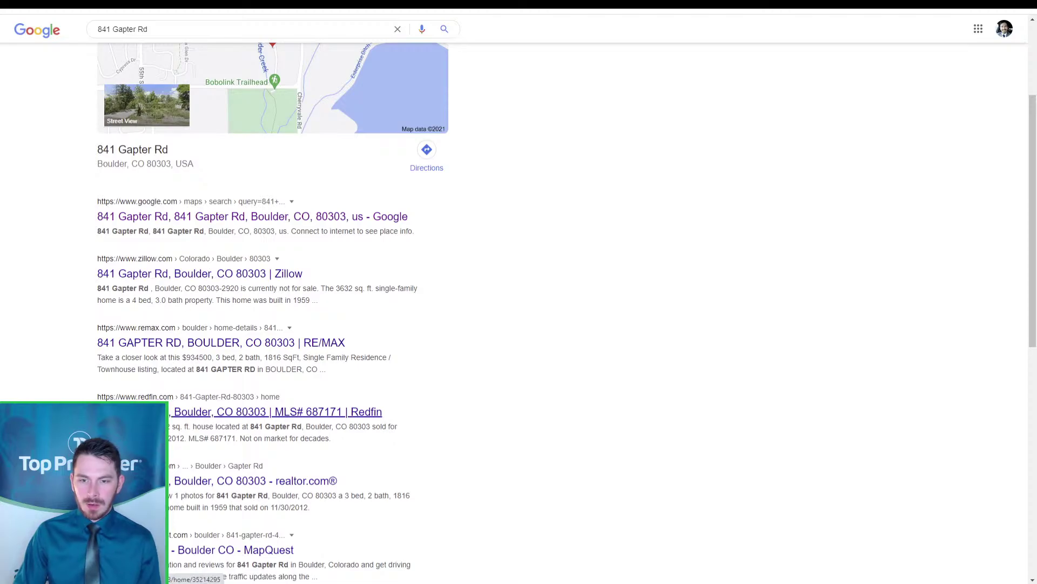
click(211, 482)
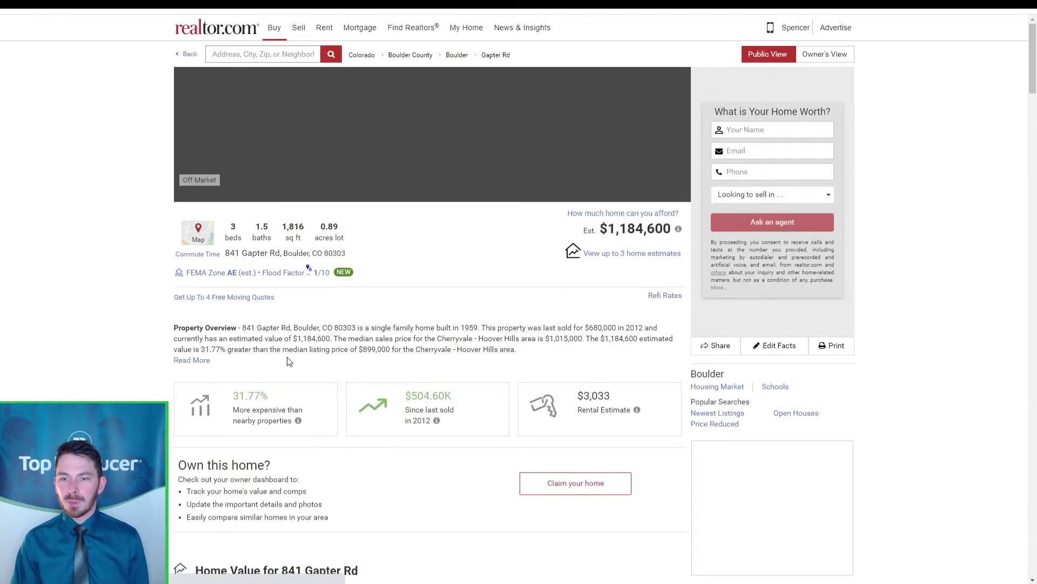
click(261, 339)
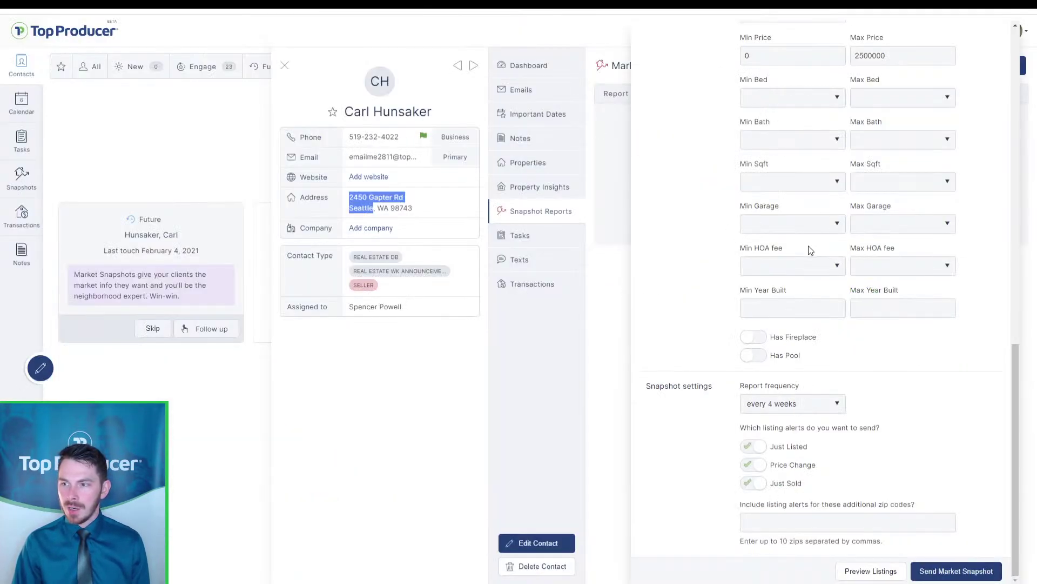
scroll(810, 249, up, 15)
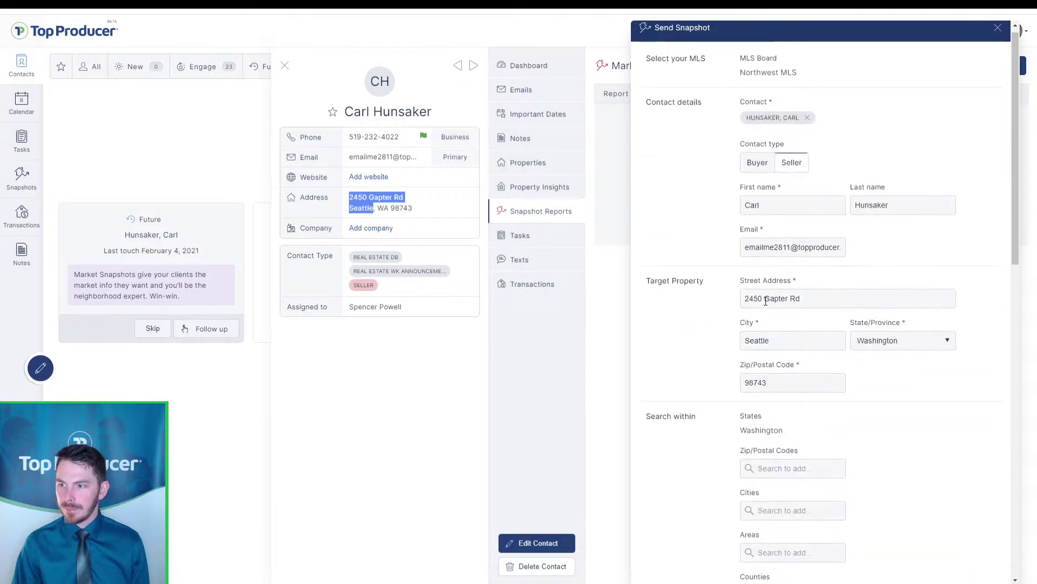
click(761, 300)
drag(762, 299, 736, 304)
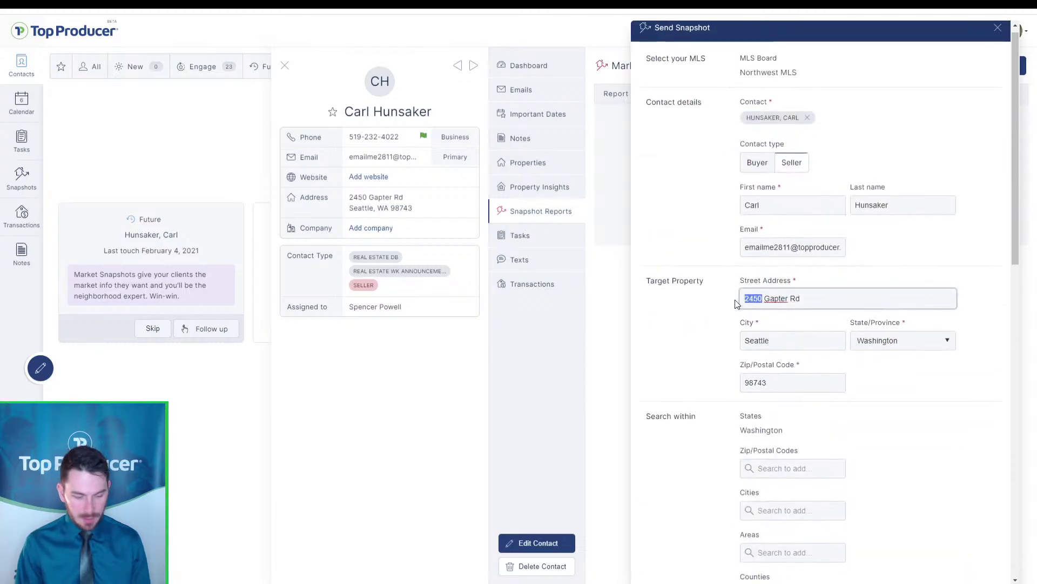
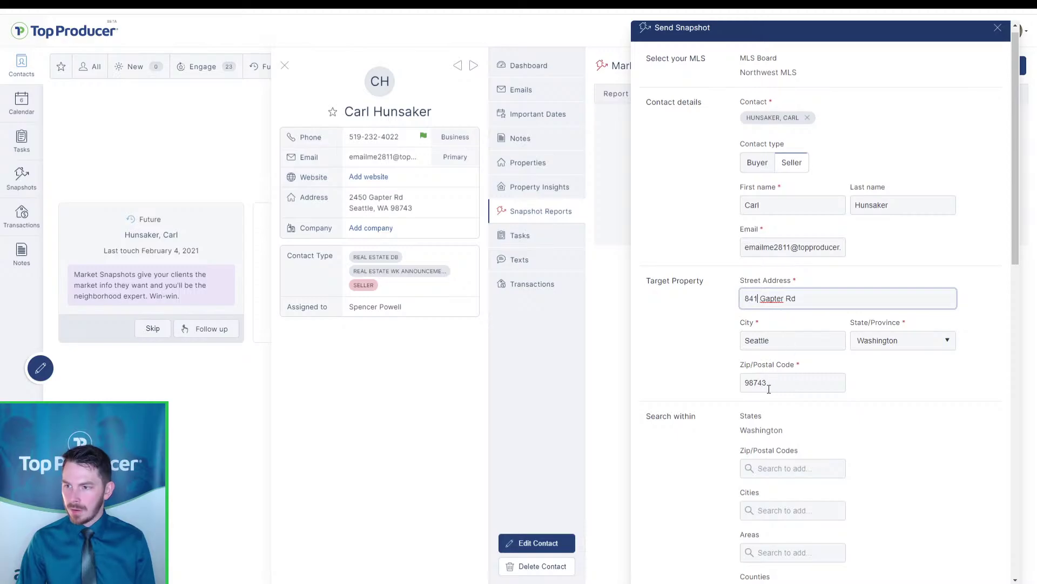
key(ctrl+Tab)
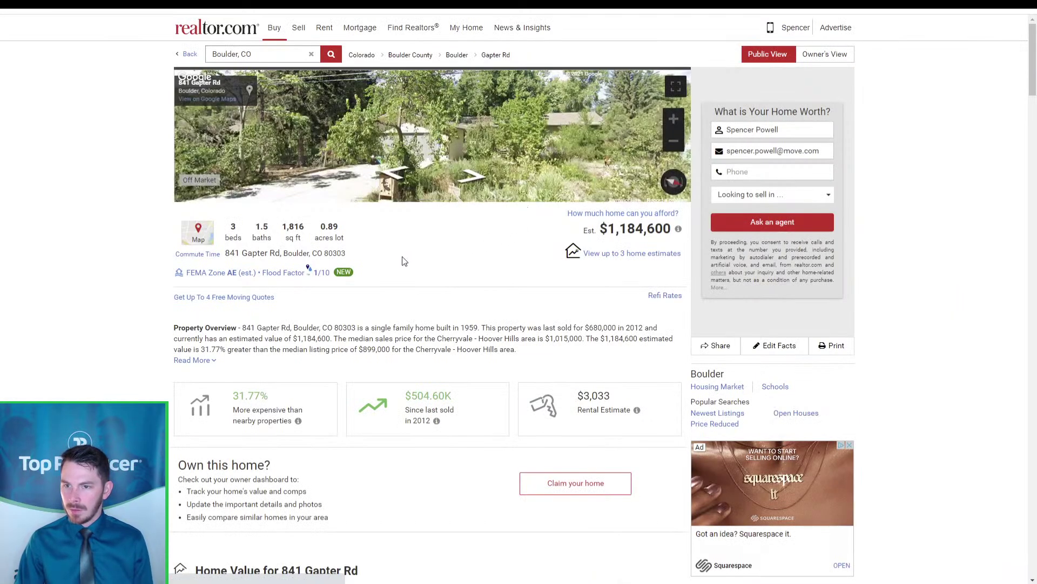
drag(358, 255, 311, 151)
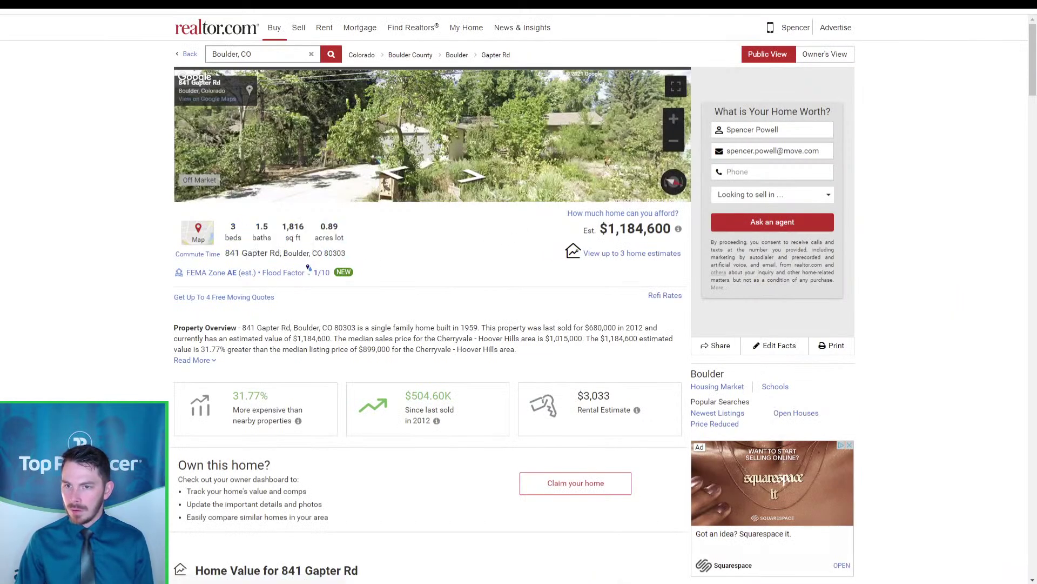
key(ctrl+Tab)
key(ctrl+Tab)
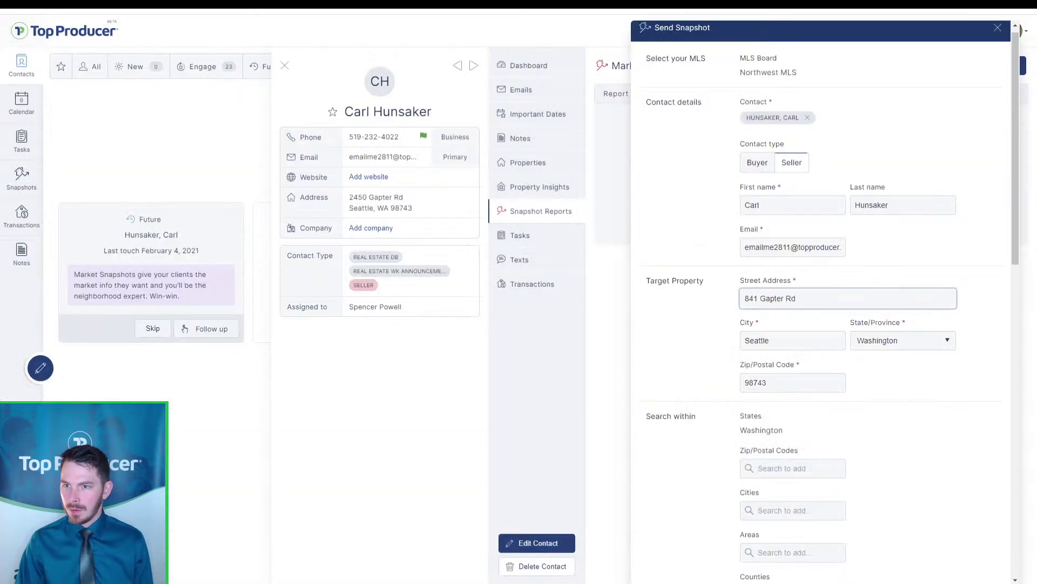
key(ctrl+z)
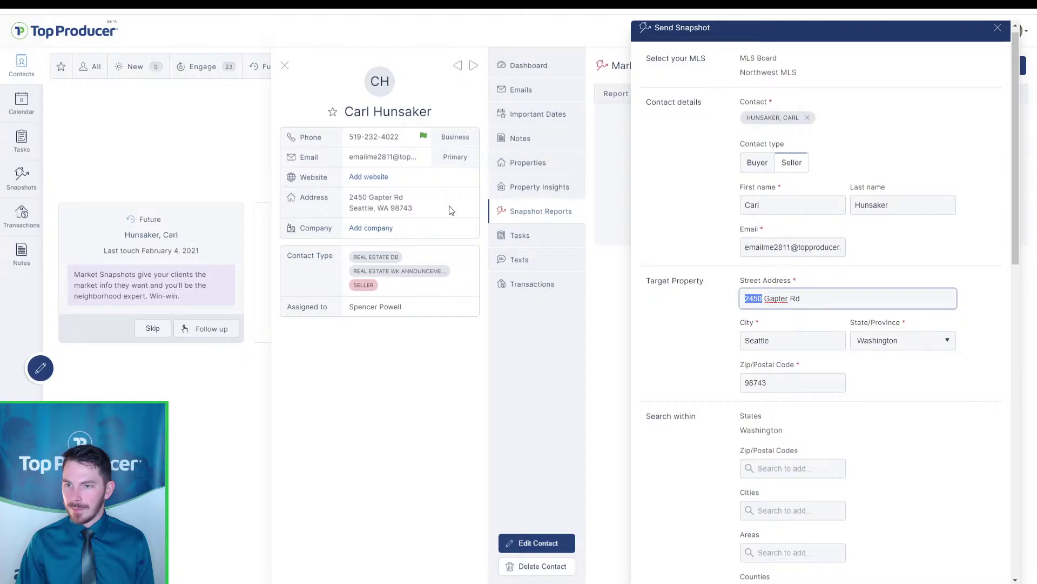
Search Google for the contact's card address with its street, city and zip
drag(432, 210, 377, 198)
key(ctrl+Tab)
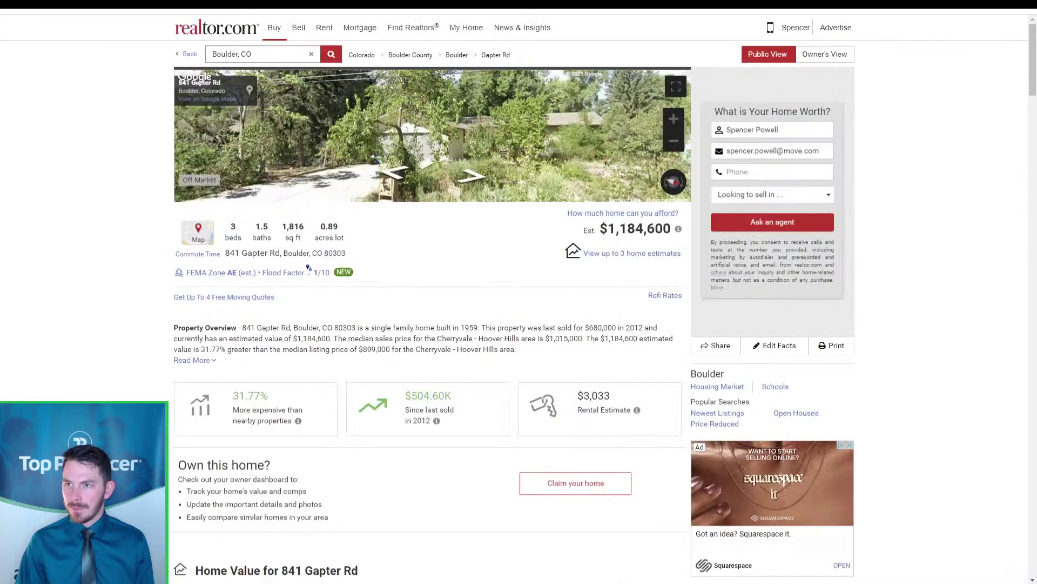
key(ctrl+v)
key(Return)
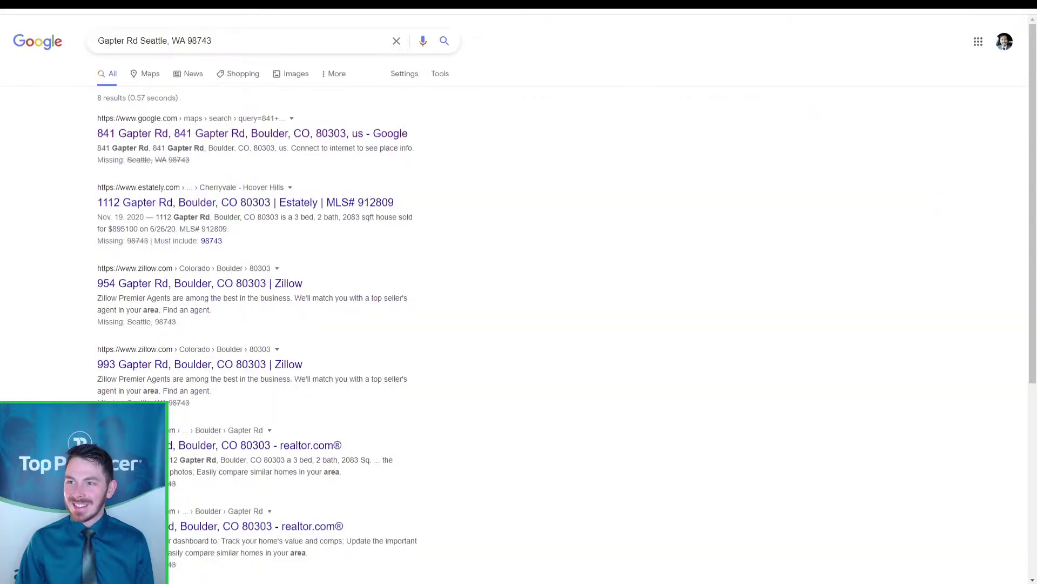
Search Google for 'seattle listings' and open realtor.com's Seattle homes for sale page
key(ctrl+l)
text(seattle)
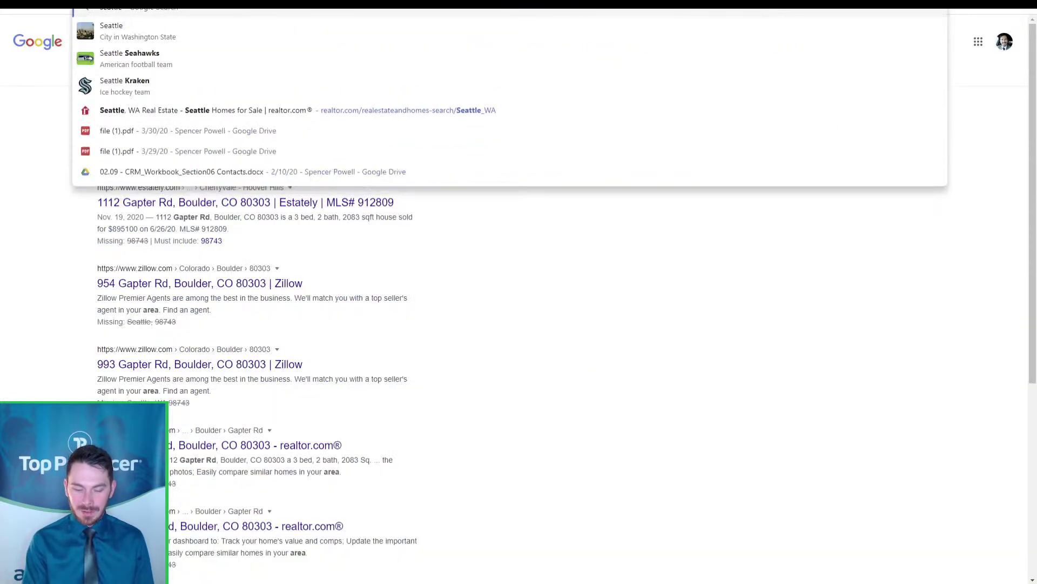
text( listings)
key(Return)
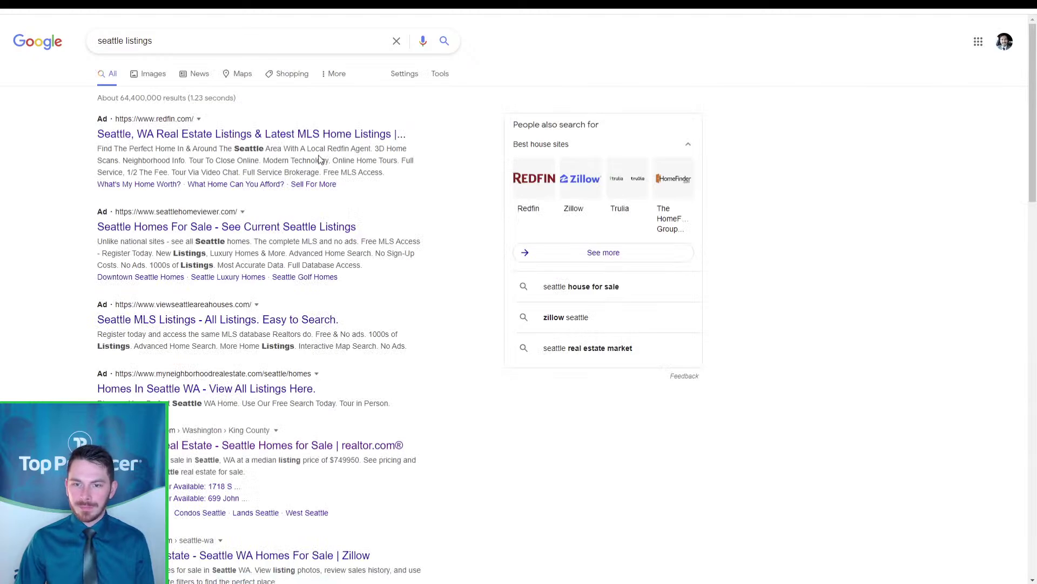
click(192, 447)
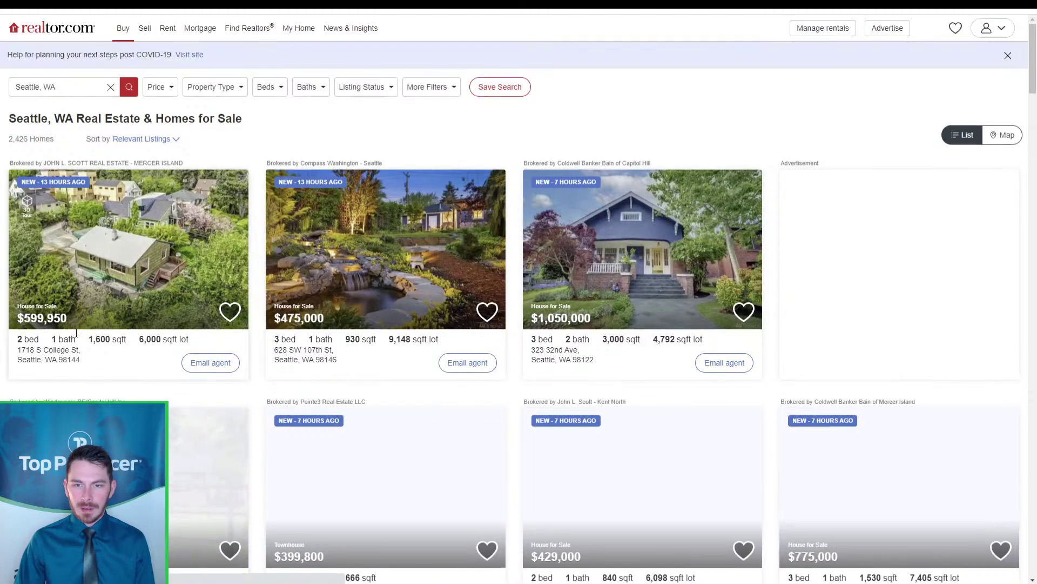
double_click(68, 340)
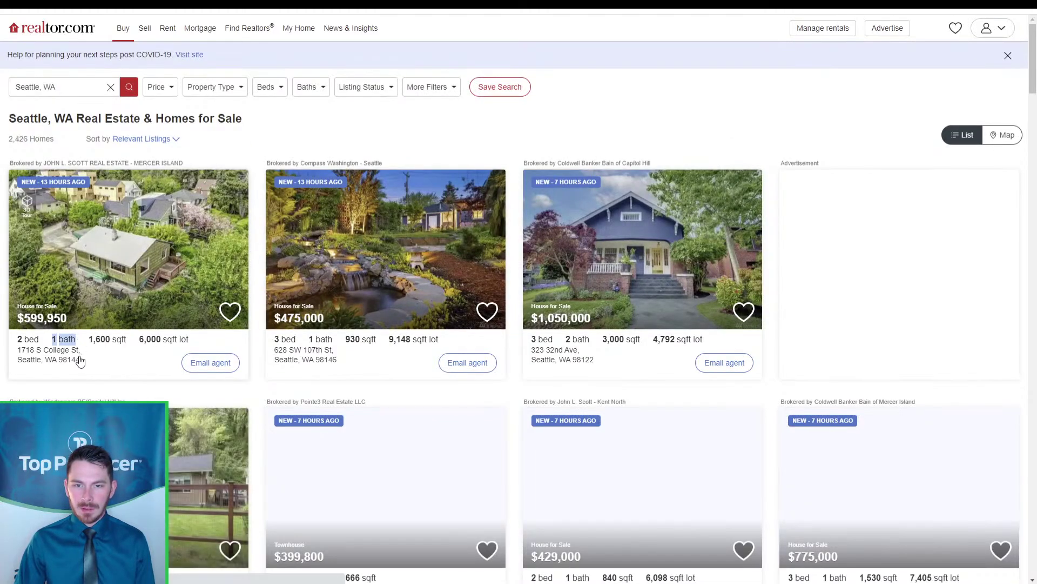
click(80, 361)
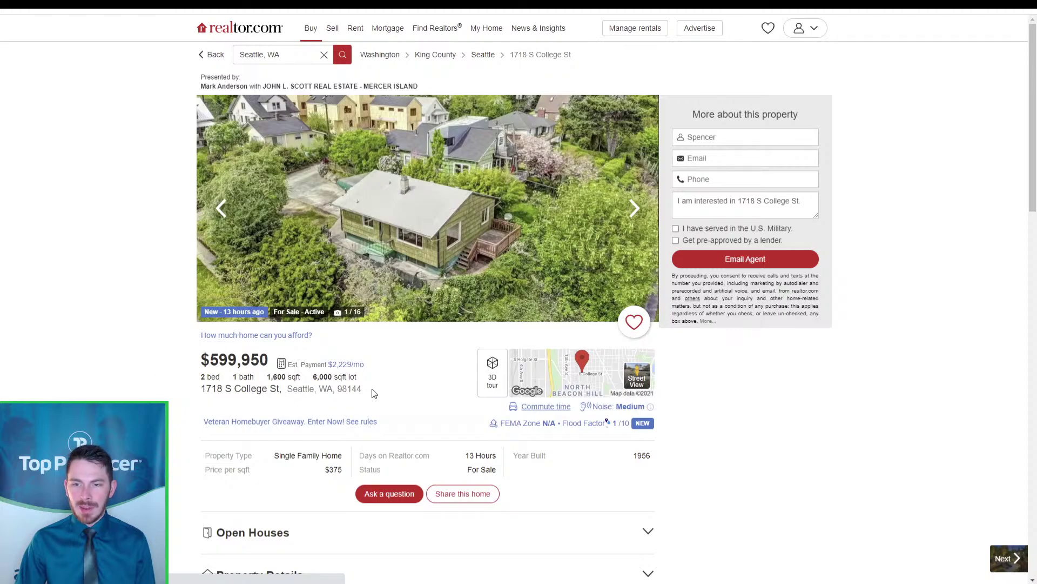
drag(372, 393, 200, 395)
key(ctrl+c)
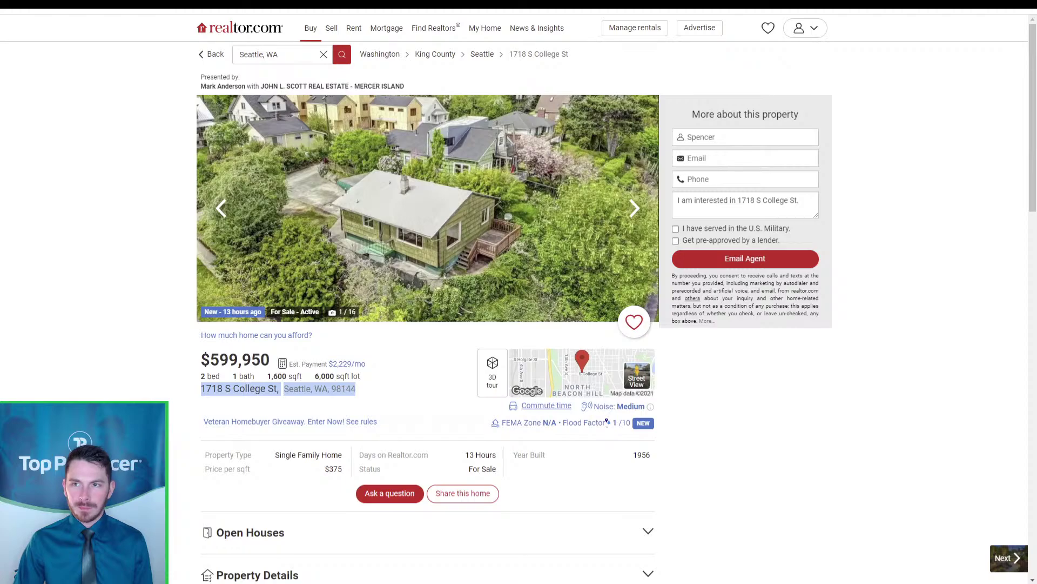
key(ctrl+Tab)
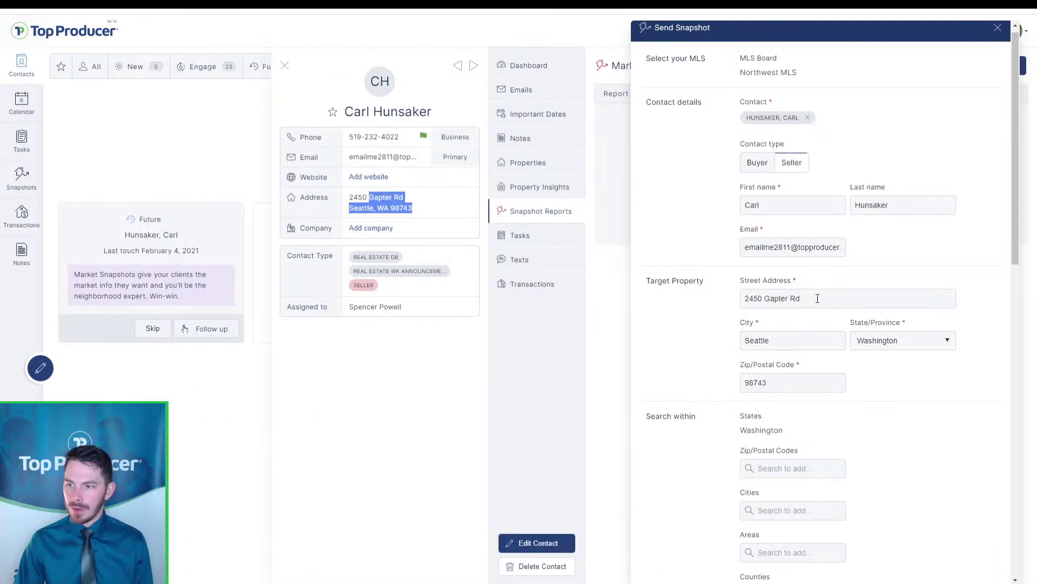
triple_click(818, 298)
key(ctrl+v)
drag(888, 298, 807, 299)
key(ctrl+x)
double_click(799, 380)
key(ctrl+v)
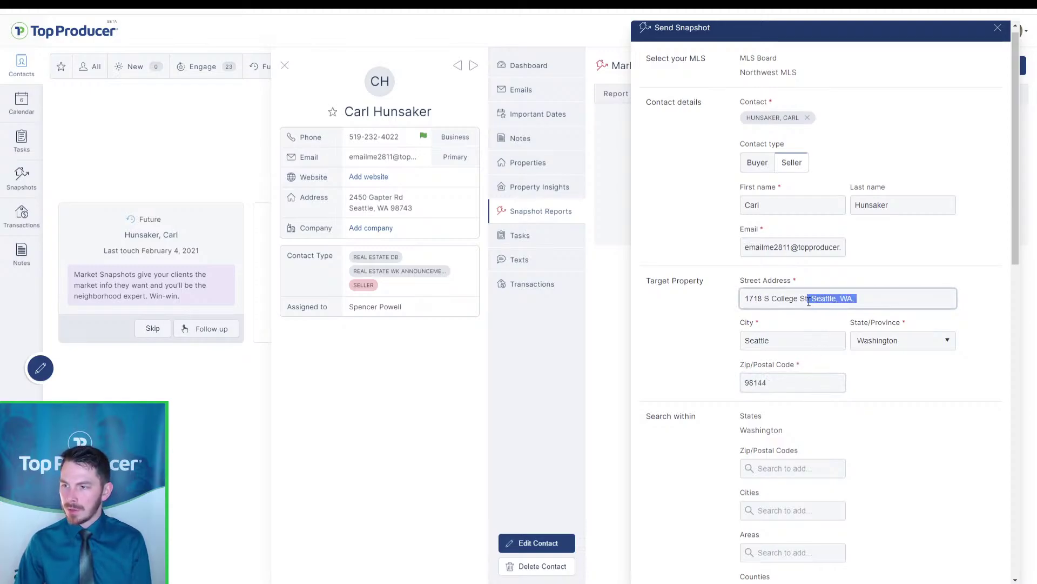
key(BackSpace)
click(911, 269)
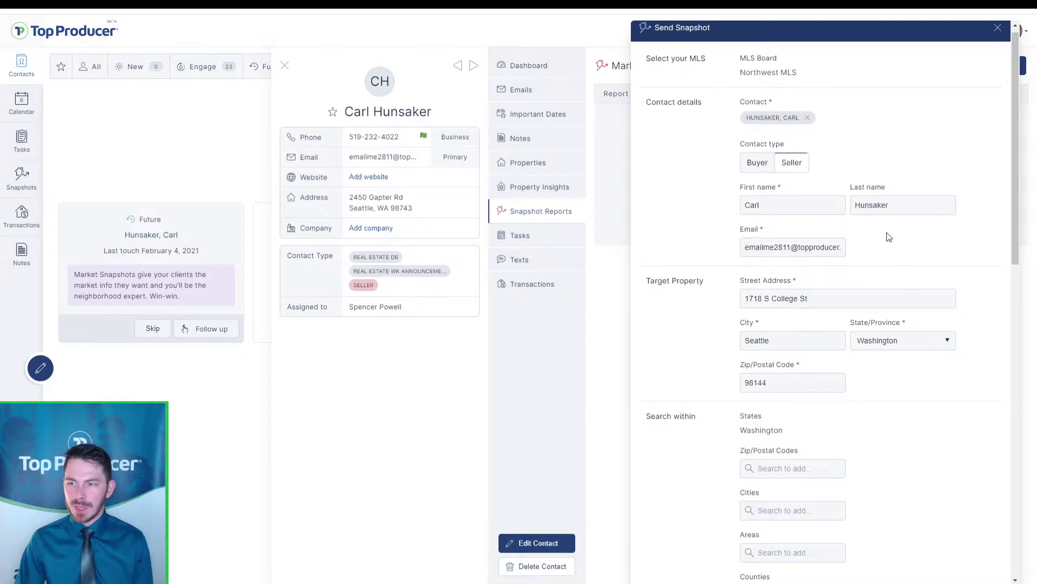
Preview the listings matching the new target address, then return to the snapshot form
scroll(868, 365, down, 10)
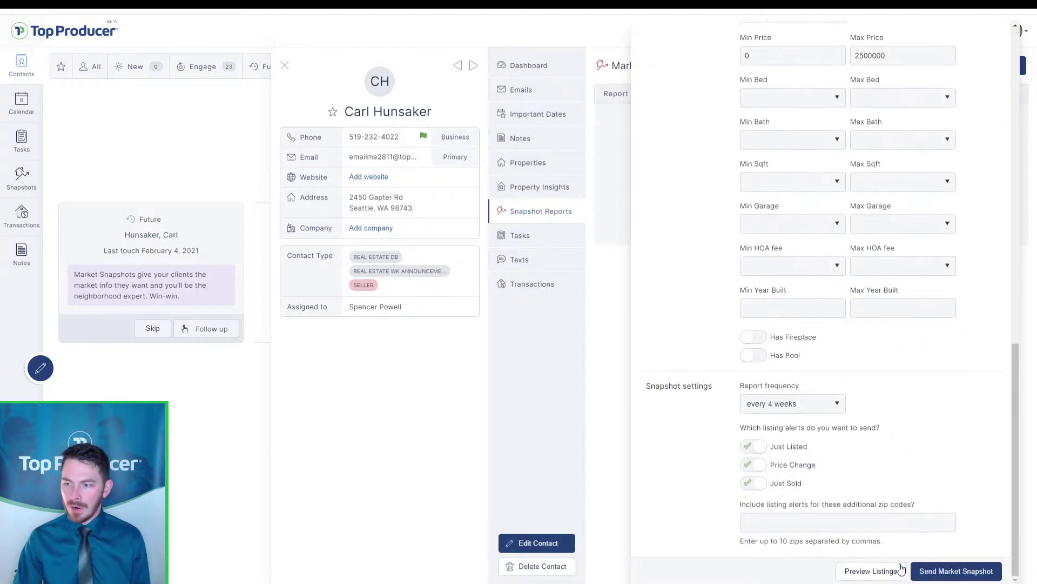
click(900, 571)
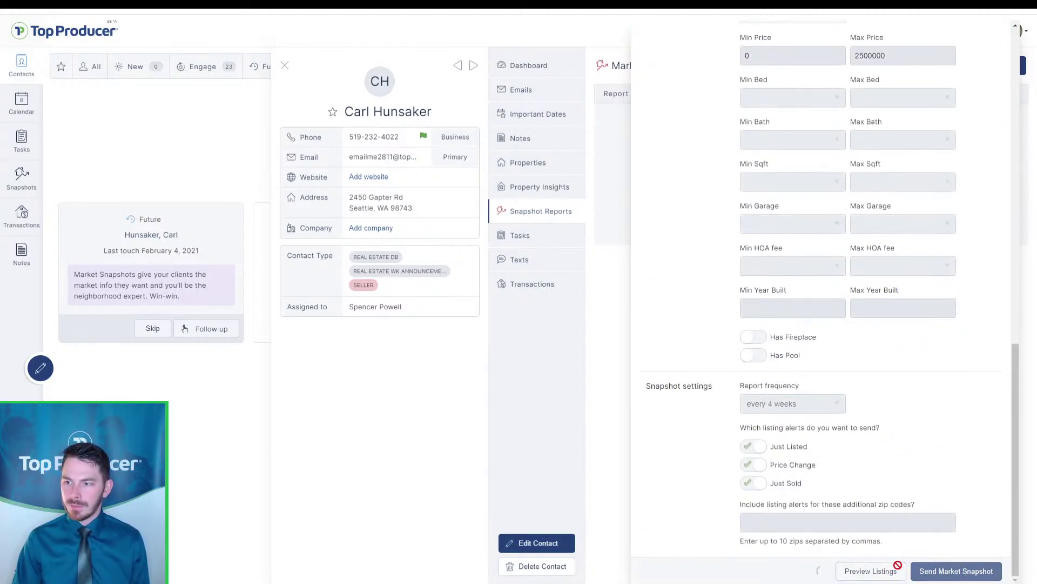
key(ctrl)
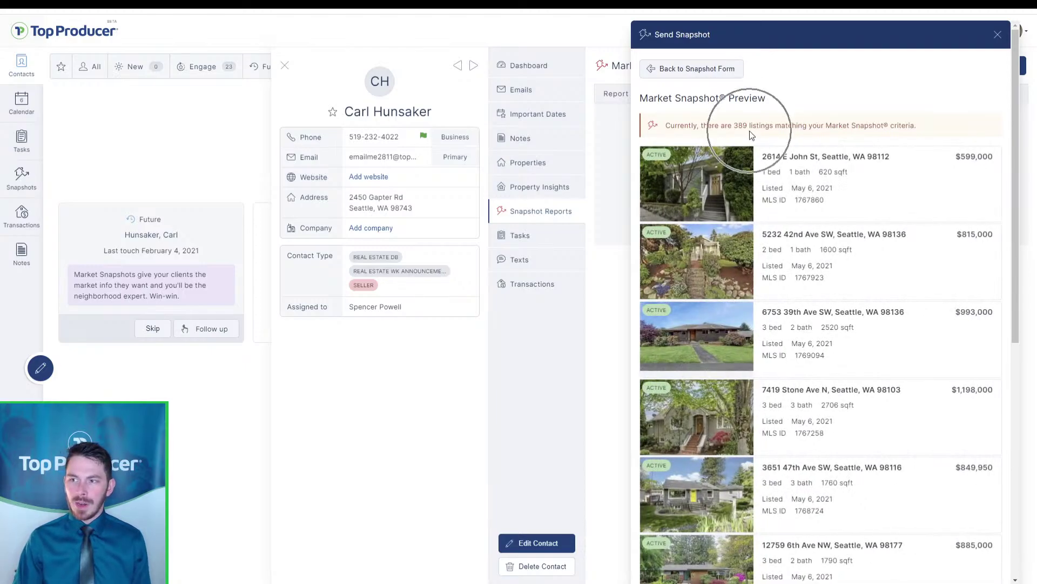
click(725, 70)
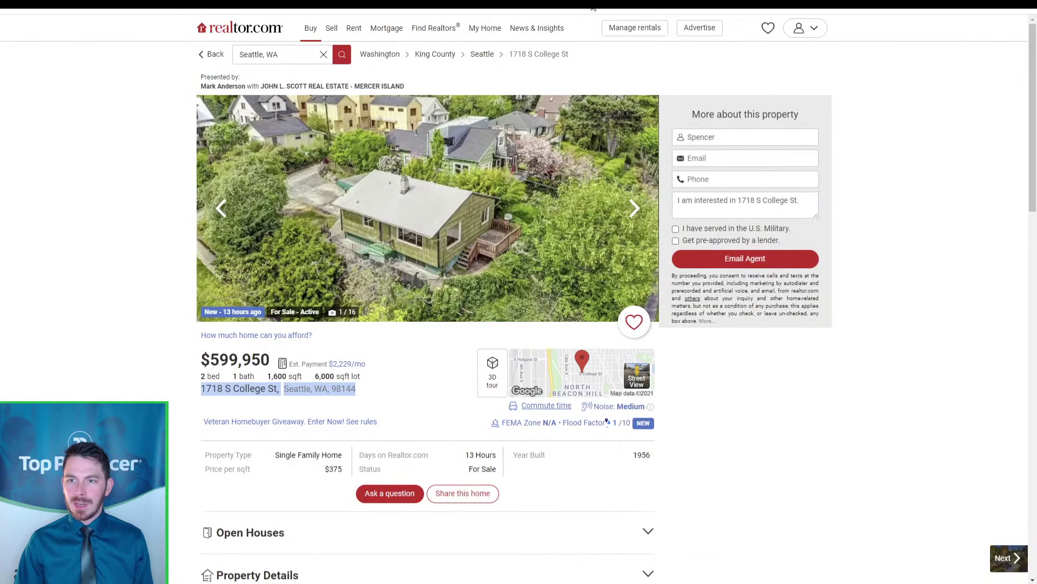
click(246, 365)
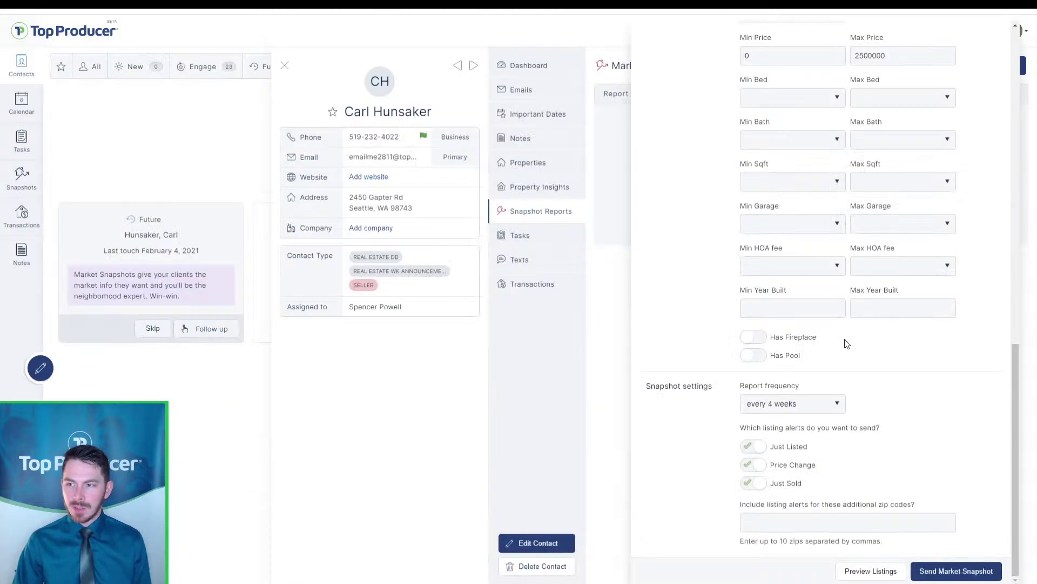
scroll(843, 342, up, 4)
drag(768, 271, 719, 268)
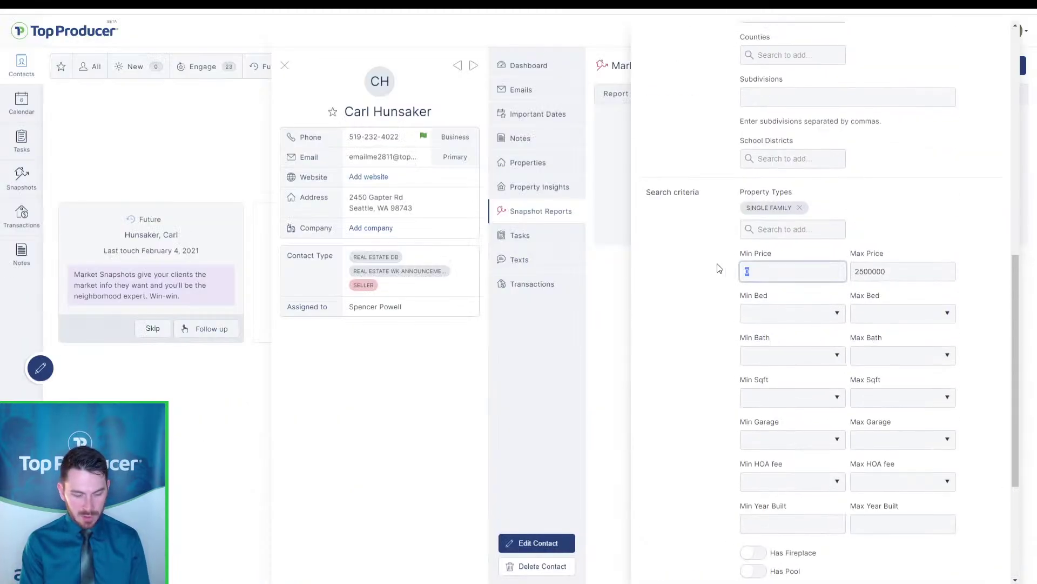
Set Min Price to 500000 and Max Price to 700000
text(500)
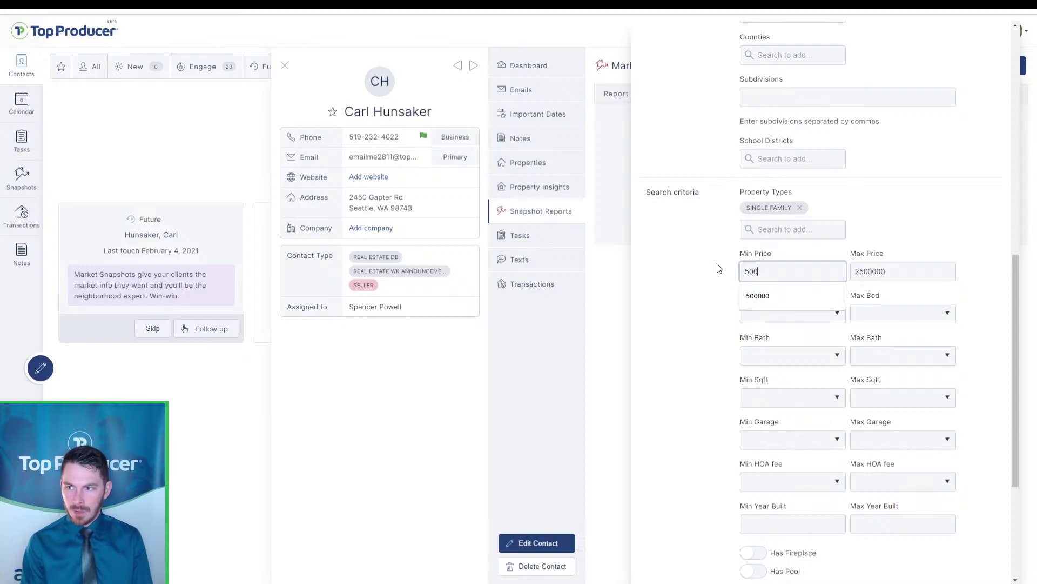
text(000)
key(Tab)
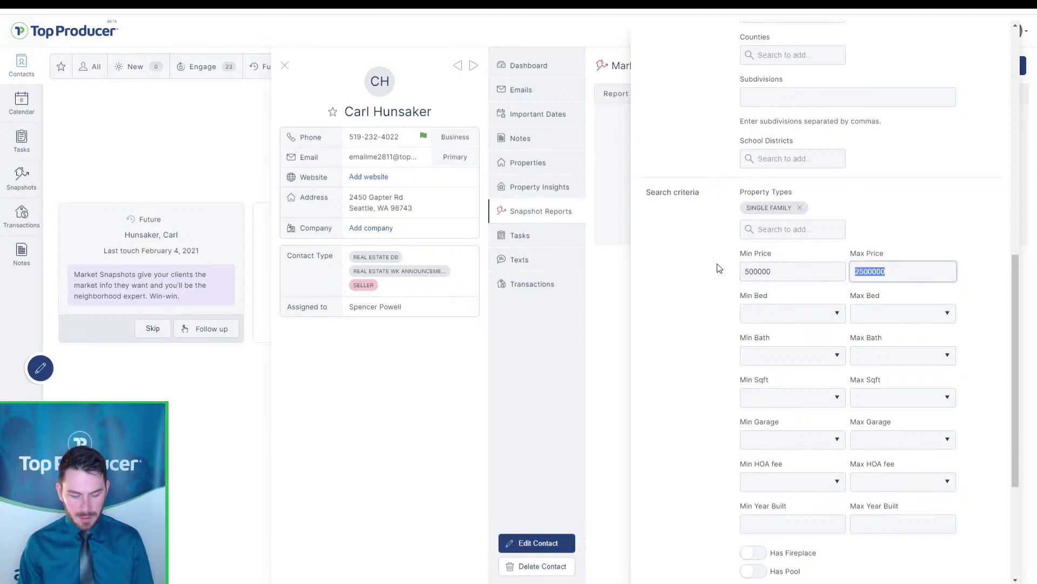
text(700)
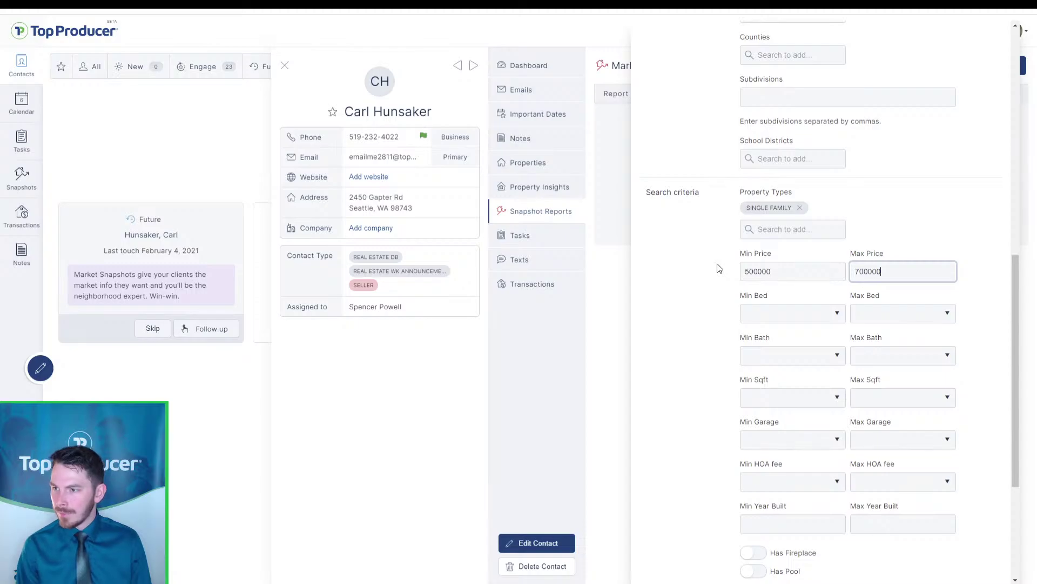
click(886, 211)
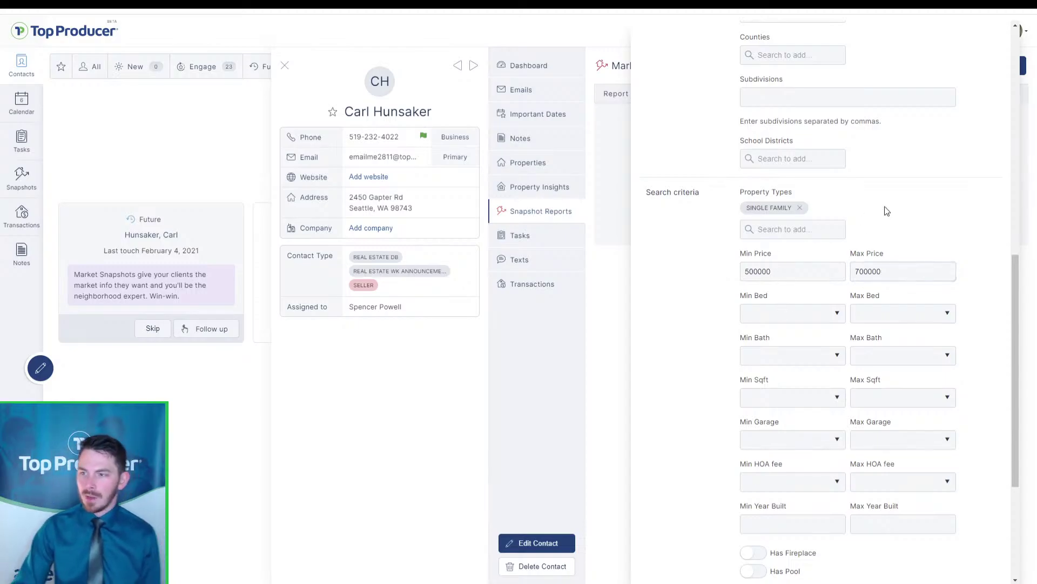
Preview the 349 listings in the 500000–700000 range
scroll(887, 211, down, 4)
click(860, 567)
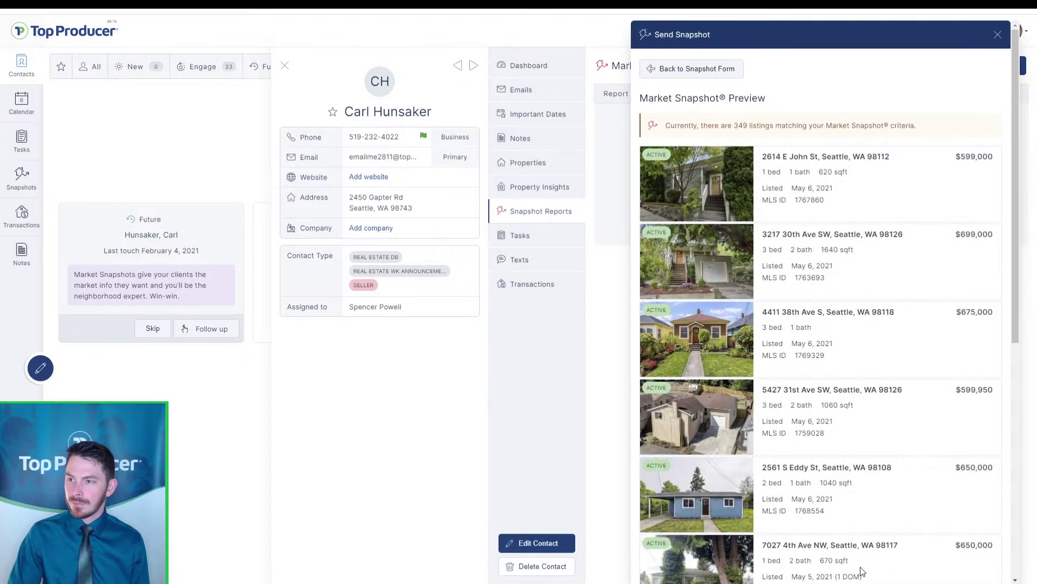
click(707, 70)
scroll(864, 306, up, 3)
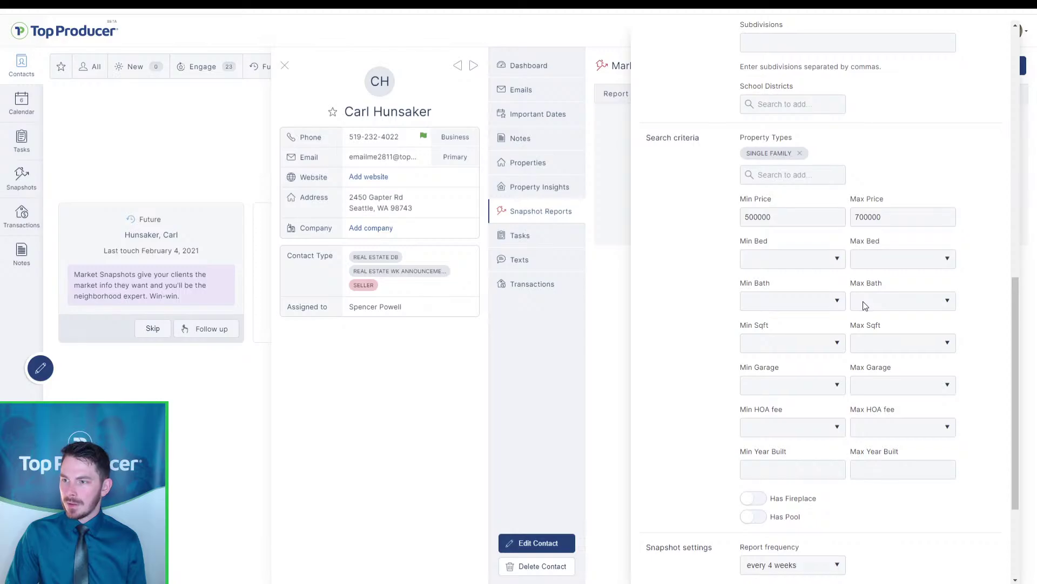
scroll(865, 306, down, 3)
click(878, 571)
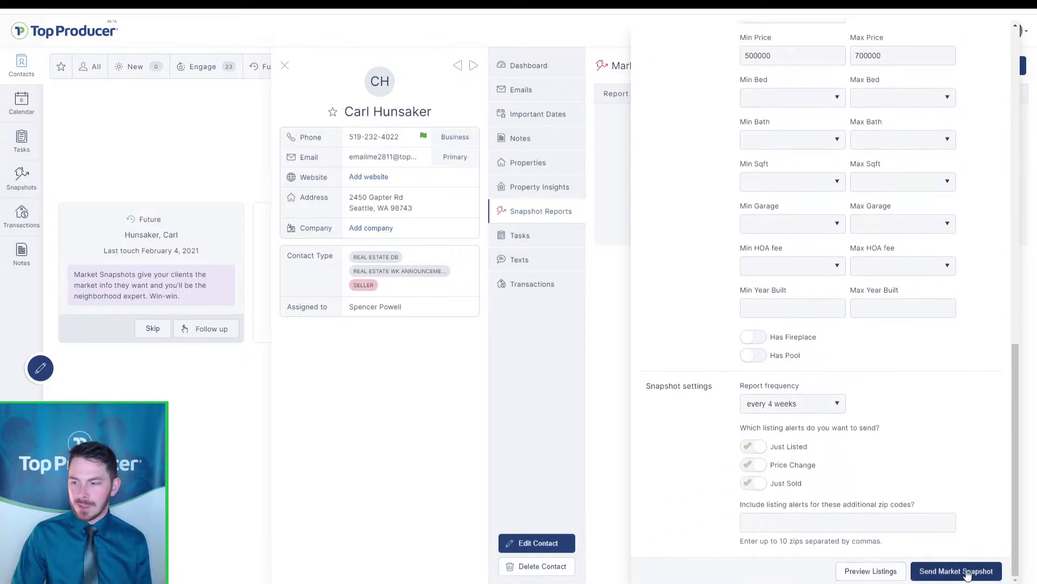
Send the Market Snapshot to the contact and return to their Snapshot Reports
click(956, 571)
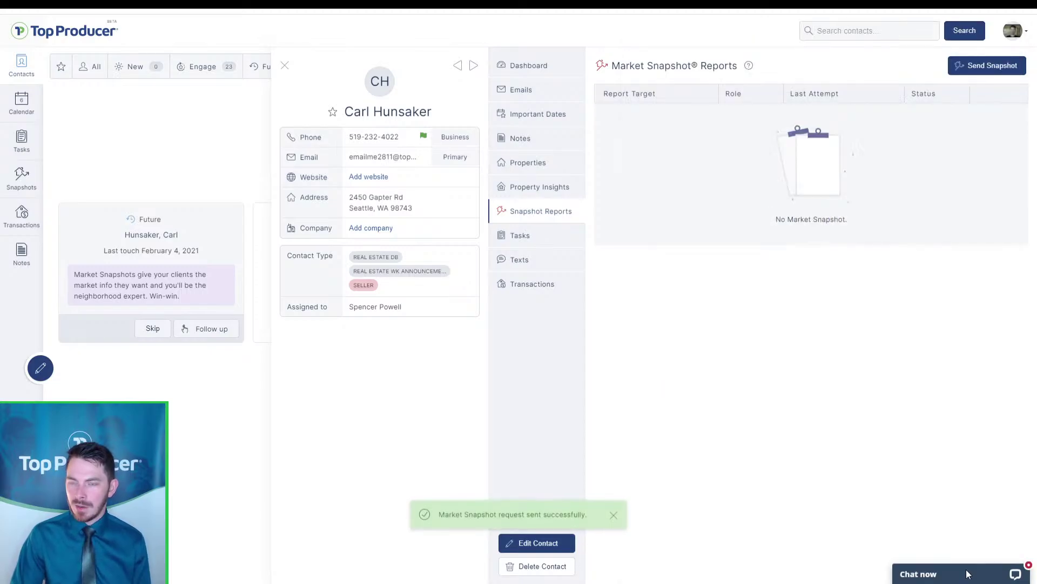
click(572, 521)
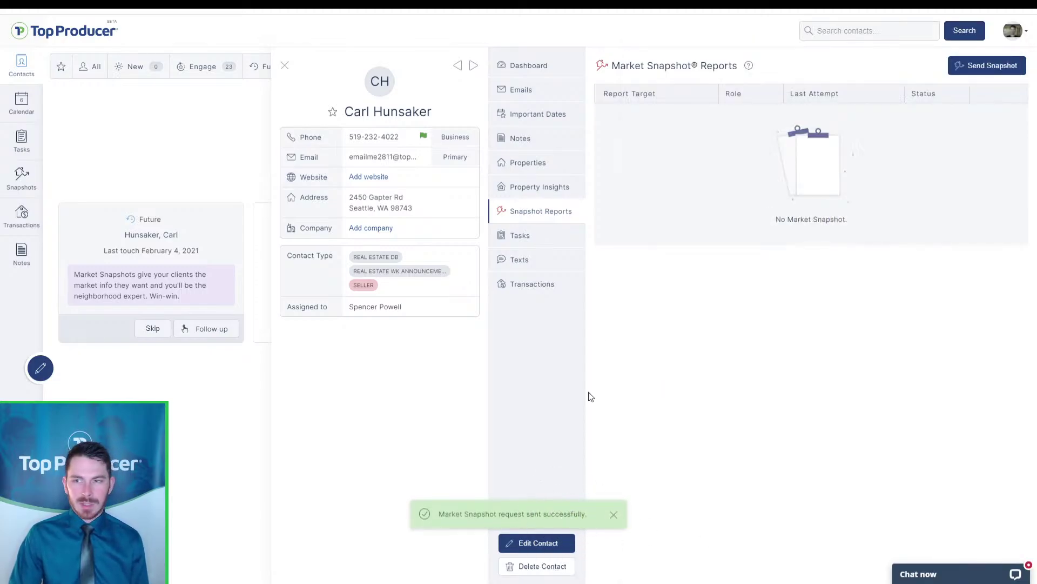
click(549, 193)
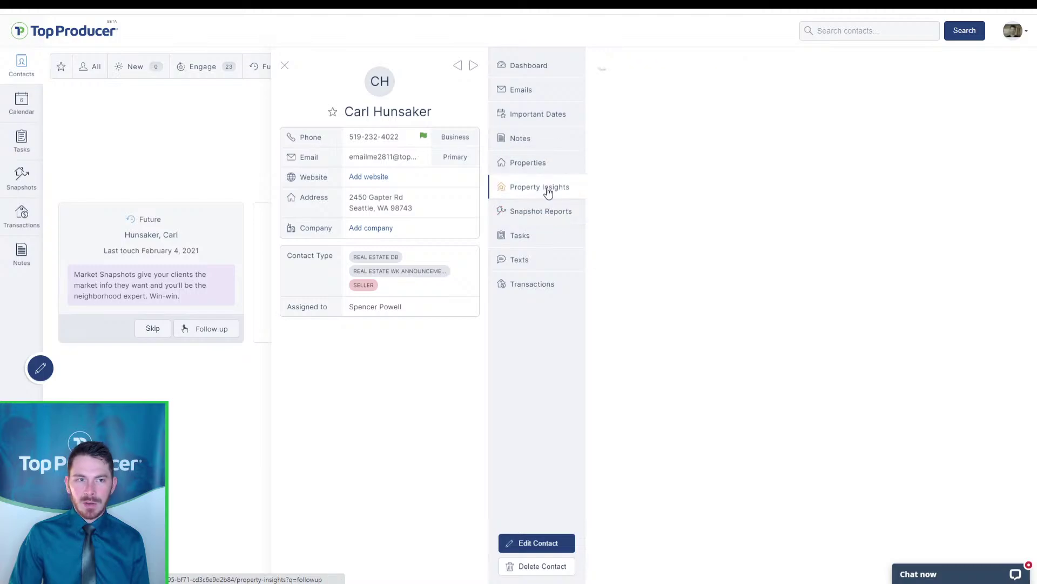
click(542, 219)
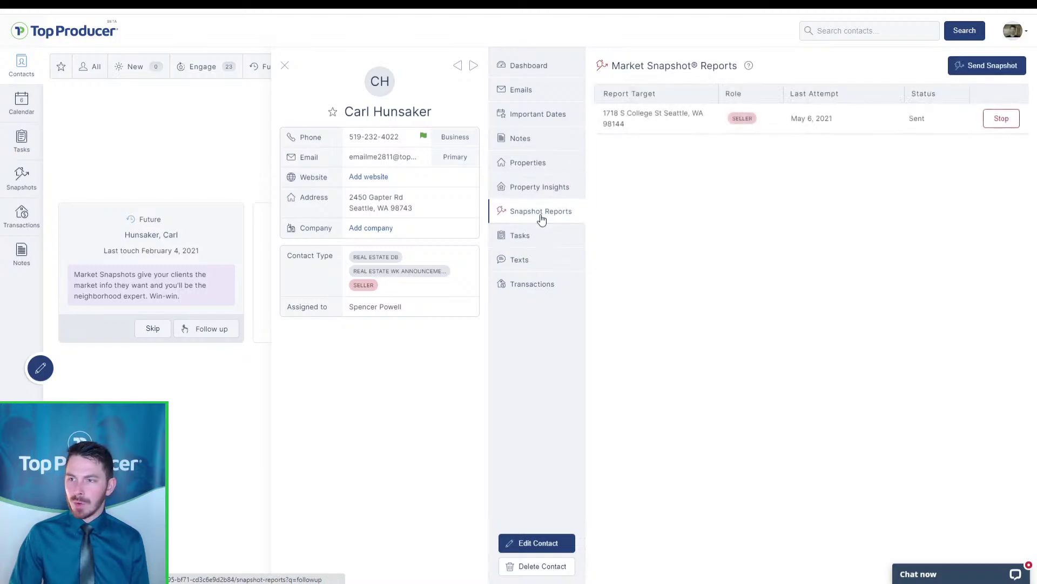
click(895, 118)
click(896, 117)
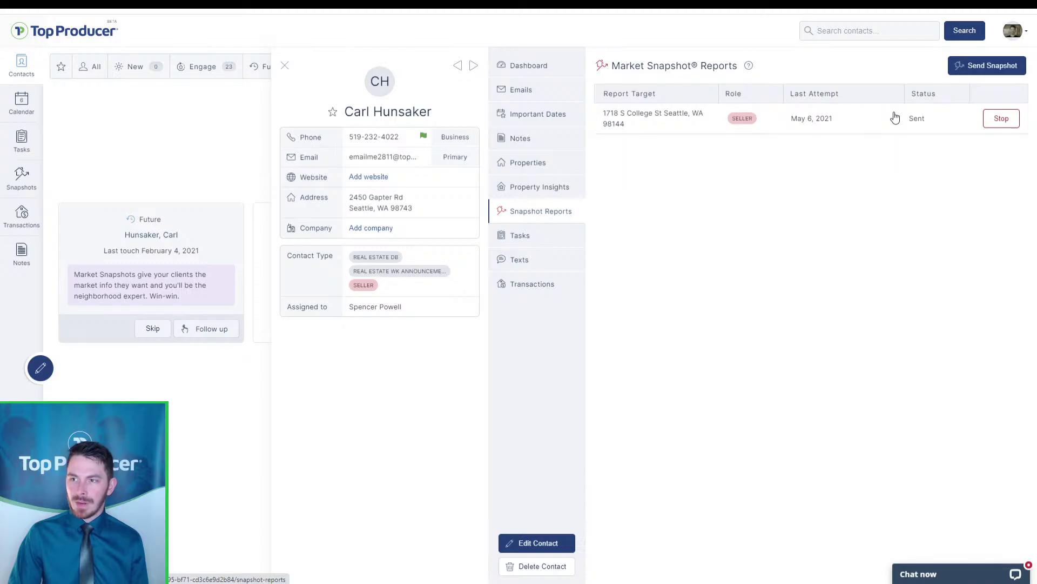
click(747, 118)
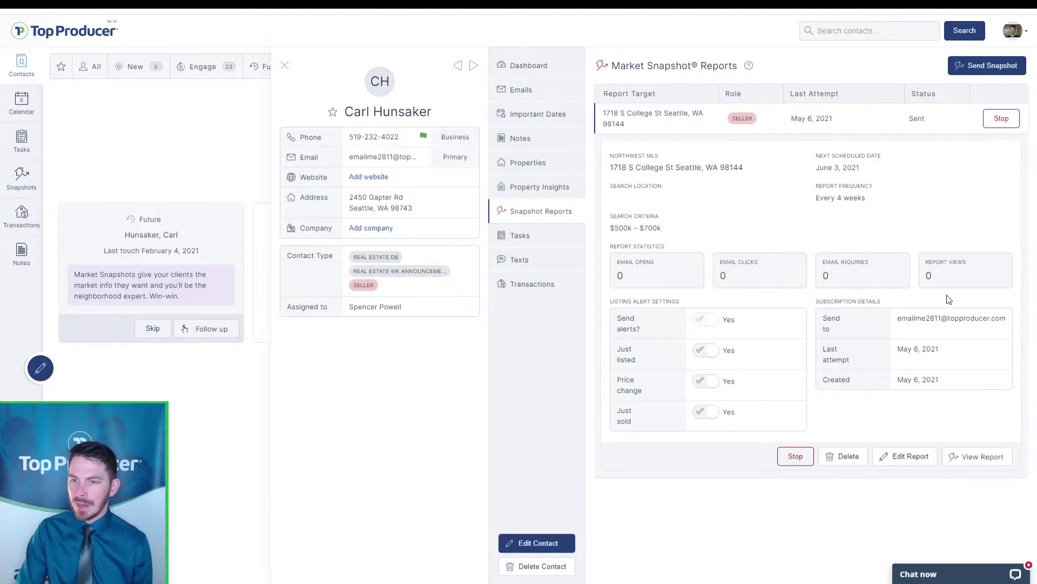
click(979, 458)
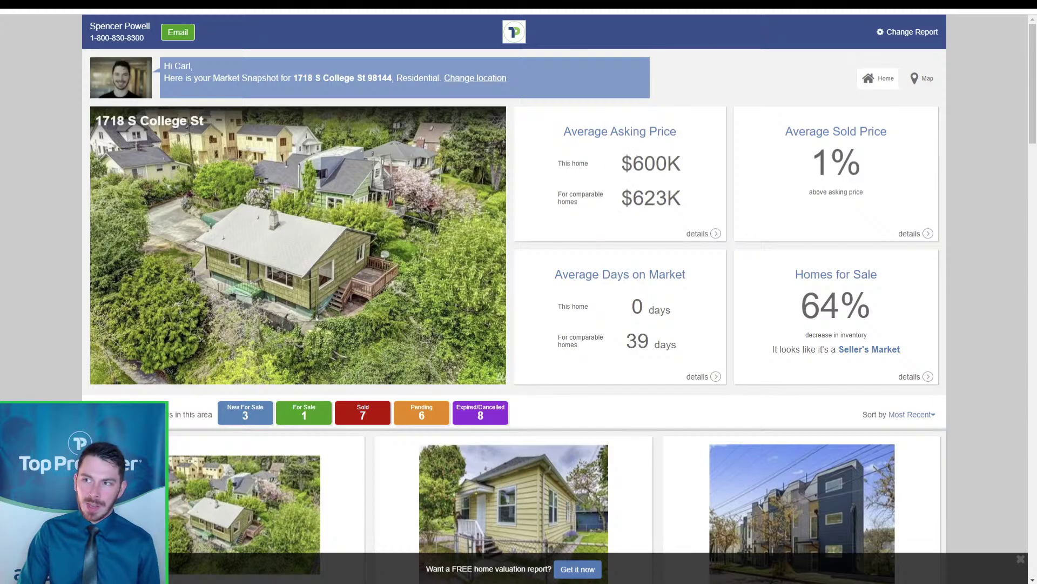
Compare the report with the realtor.com listing and show the comparables on a map
click(630, 174)
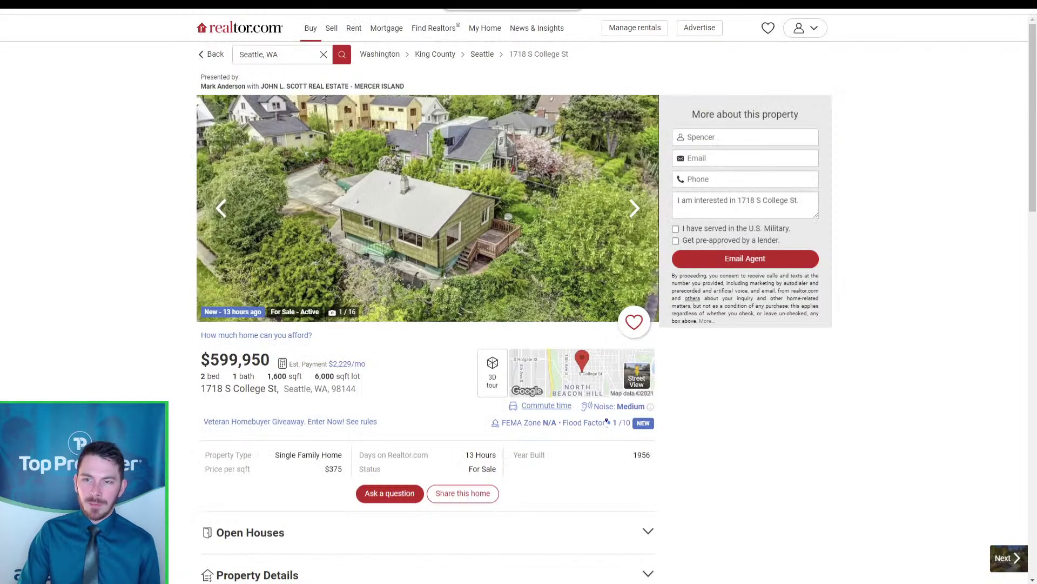
click(486, 5)
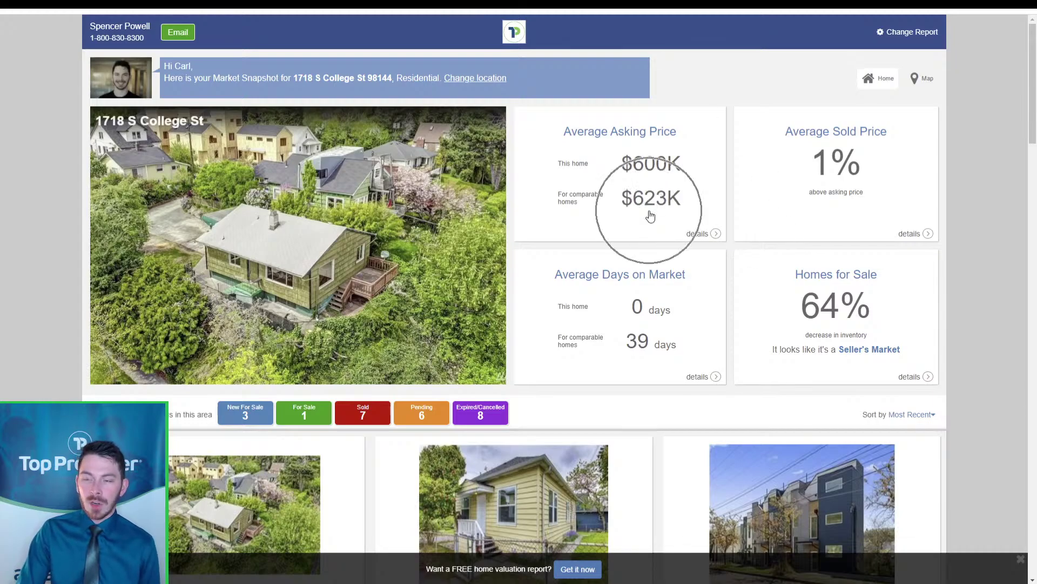
click(414, 328)
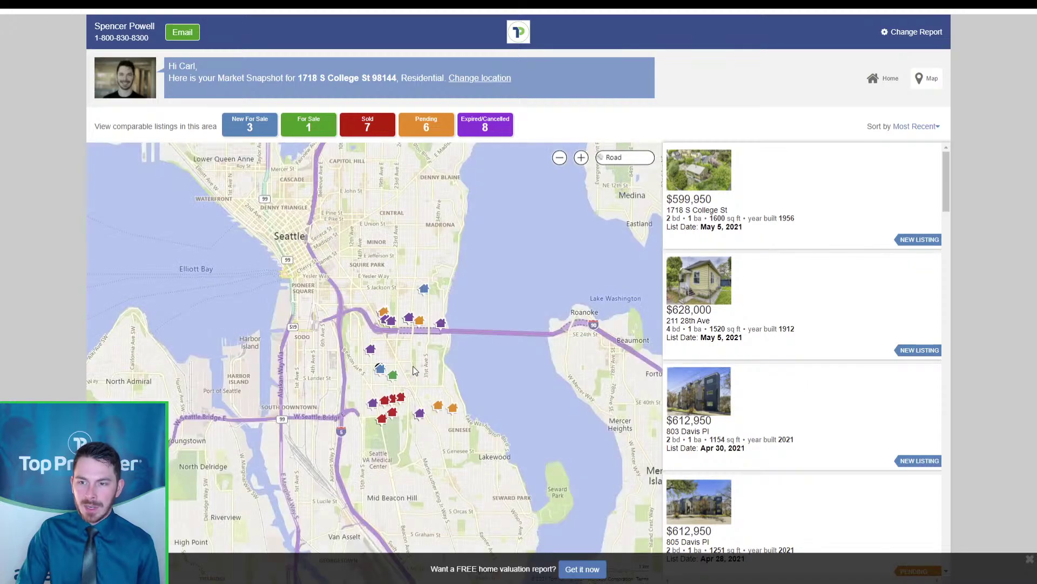
scroll(424, 368, up, 2)
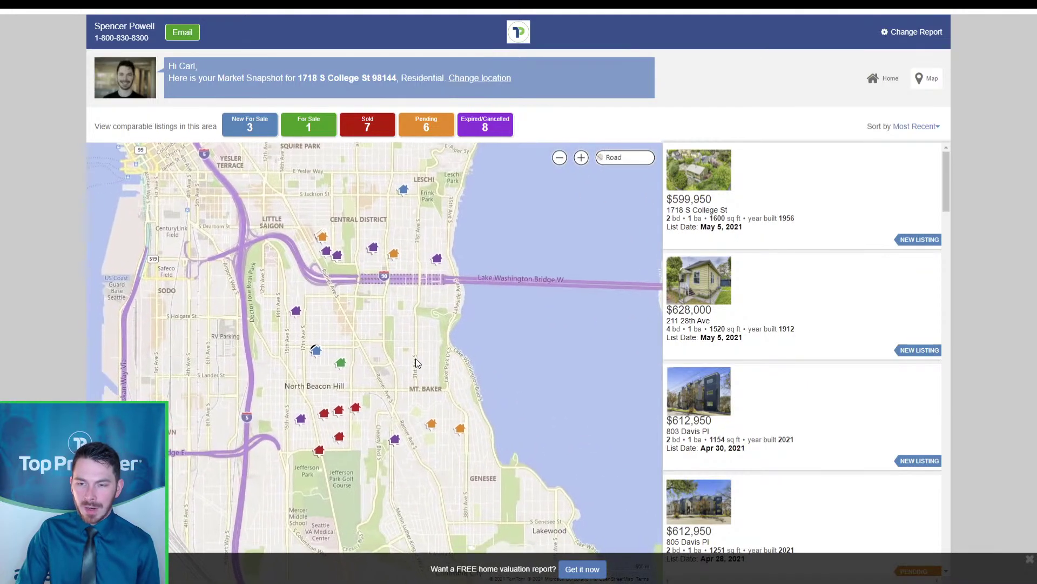
Hide New For Sale, For Sale and Expired/Cancelled to browse only sold and pending listings
click(260, 135)
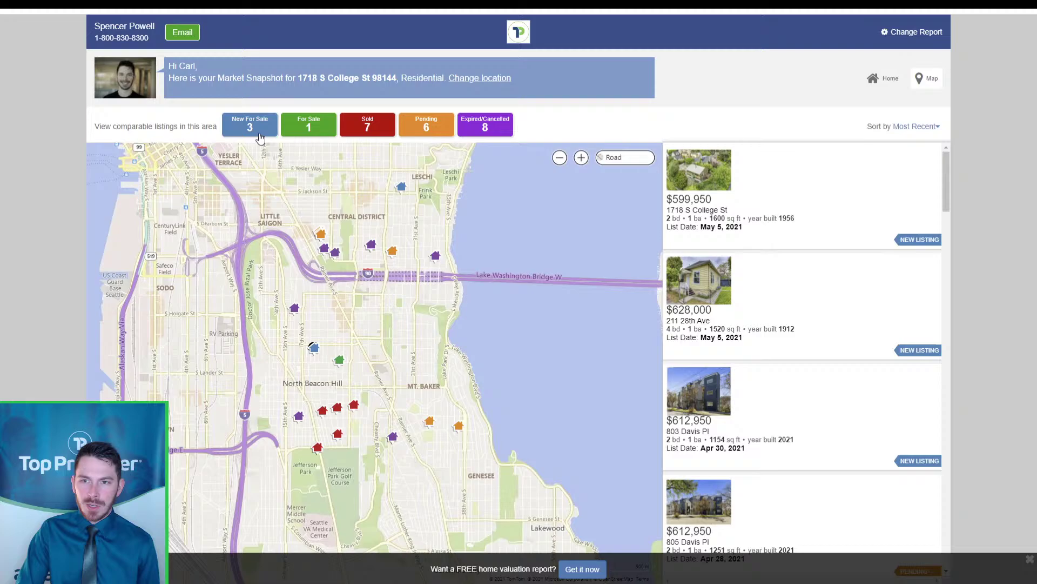
click(318, 134)
click(382, 134)
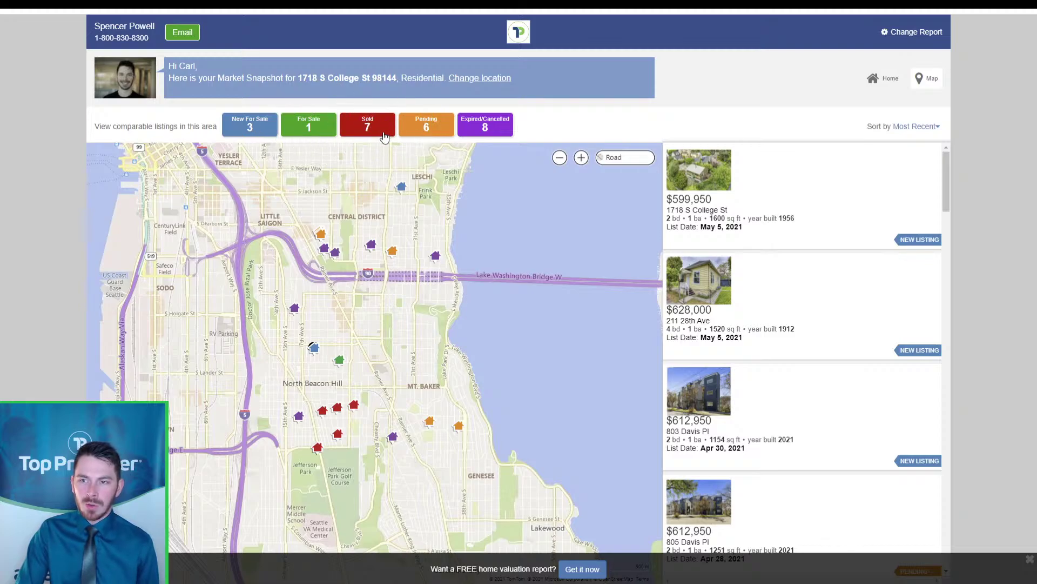
click(317, 135)
click(253, 134)
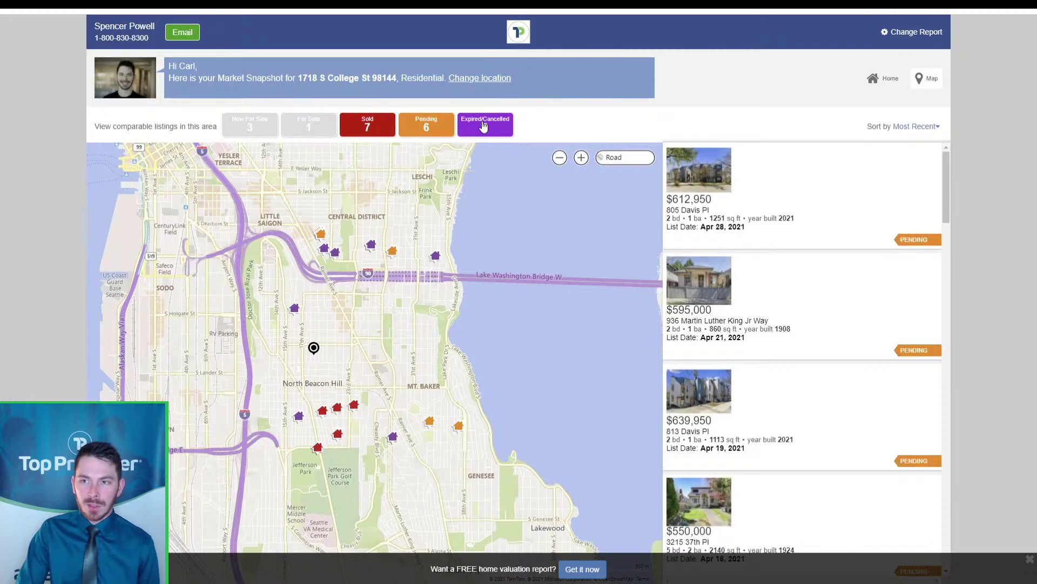
click(482, 130)
scroll(734, 303, down, 4)
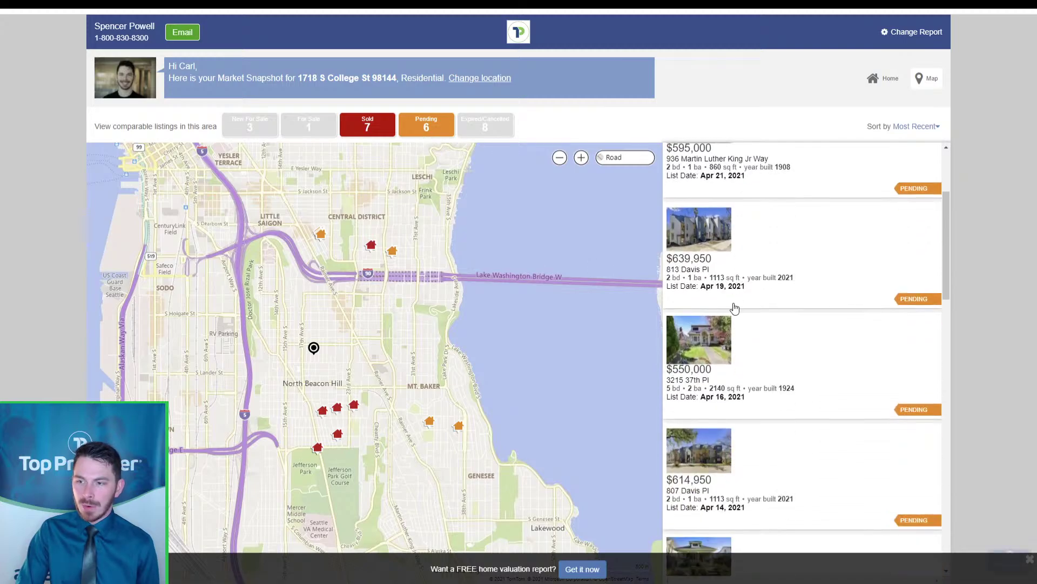
scroll(737, 382, down, 4)
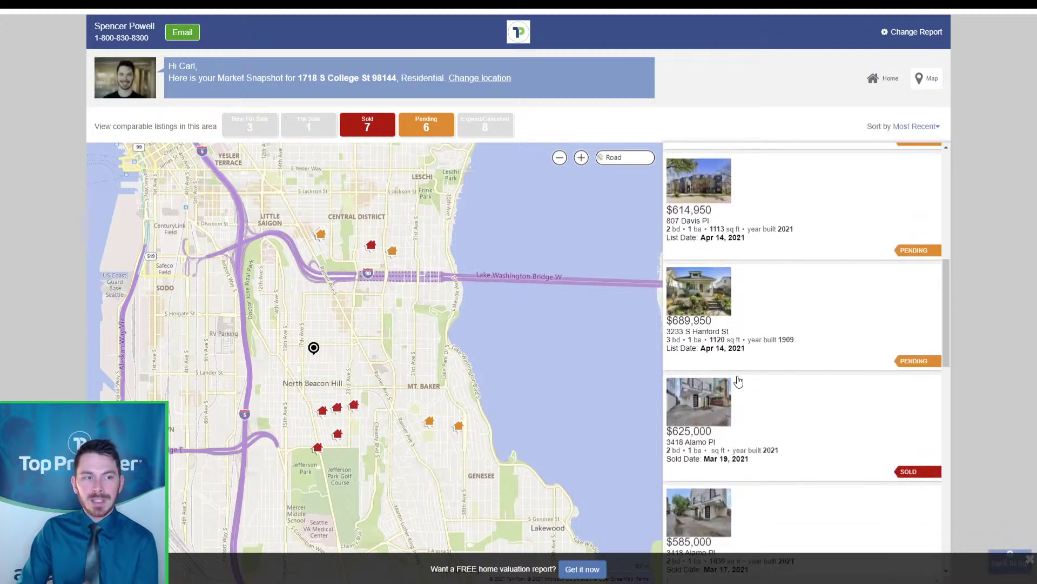
scroll(767, 370, down, 5)
scroll(812, 384, up, 8)
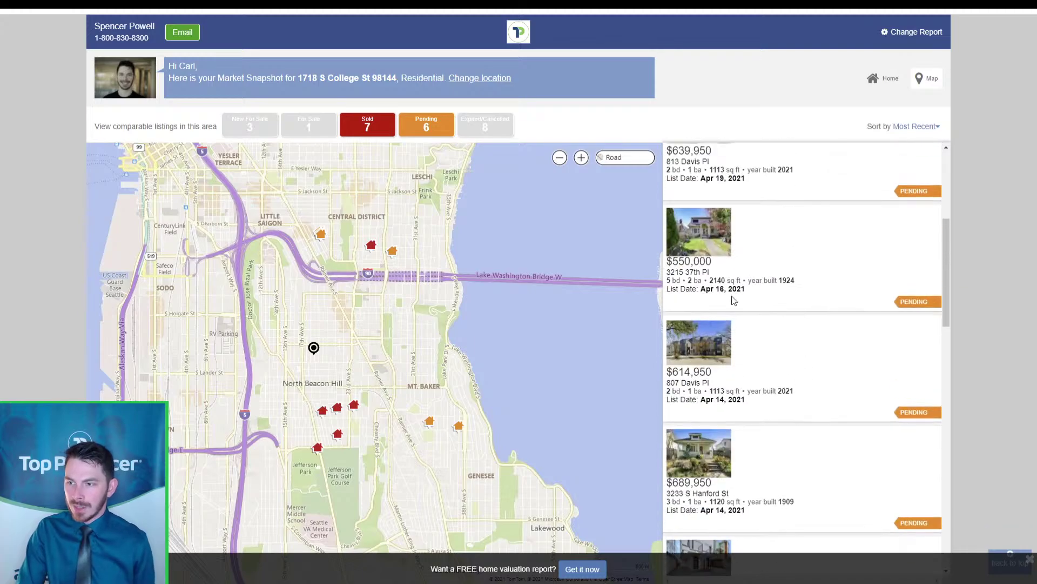
scroll(839, 261, down, 2)
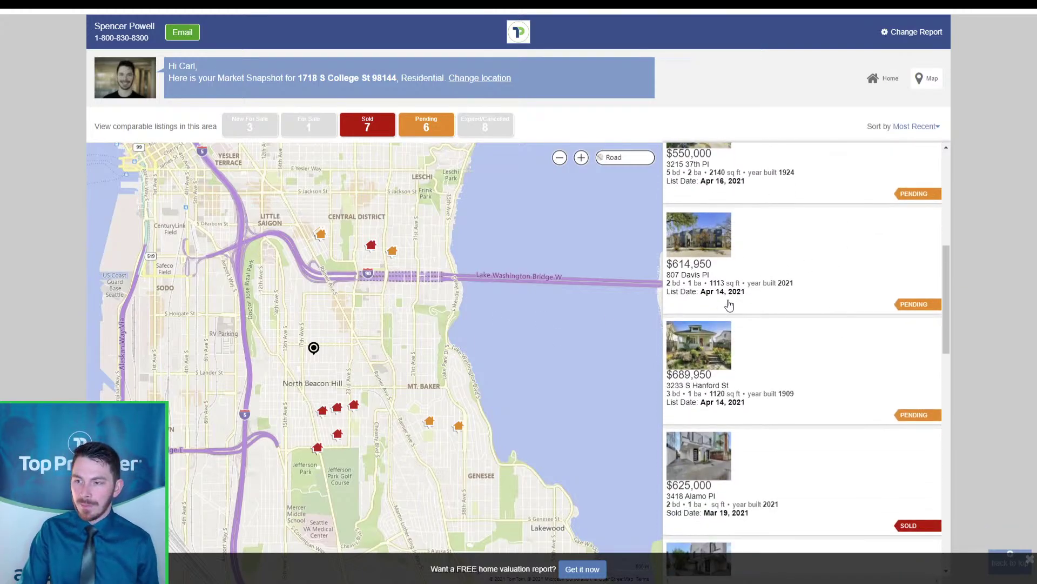
scroll(736, 324, up, 3)
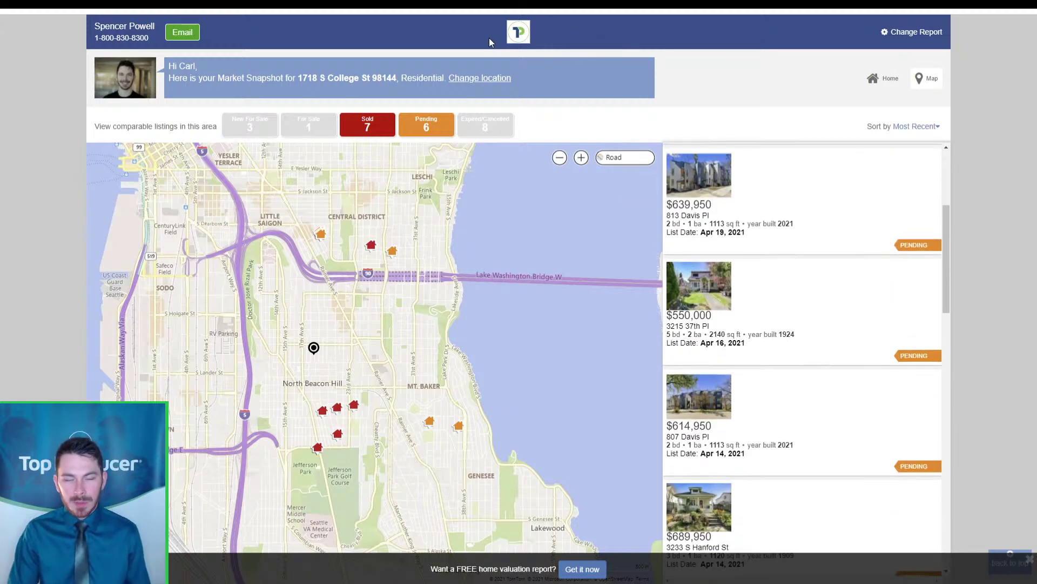
Restore New For Sale, For Sale and Expired/Cancelled, then return to the contact's CRM record
click(312, 126)
click(250, 126)
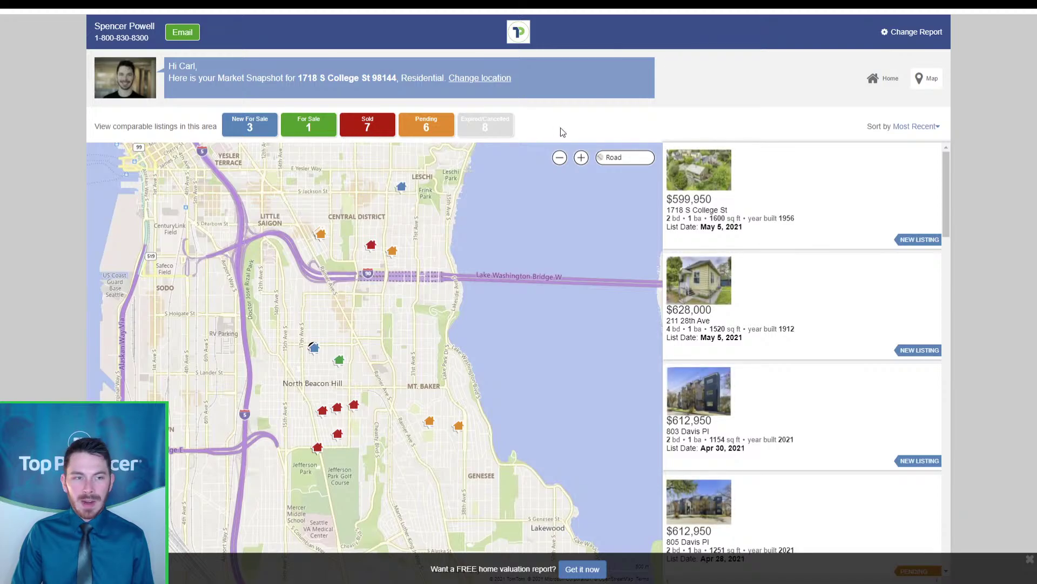
click(511, 127)
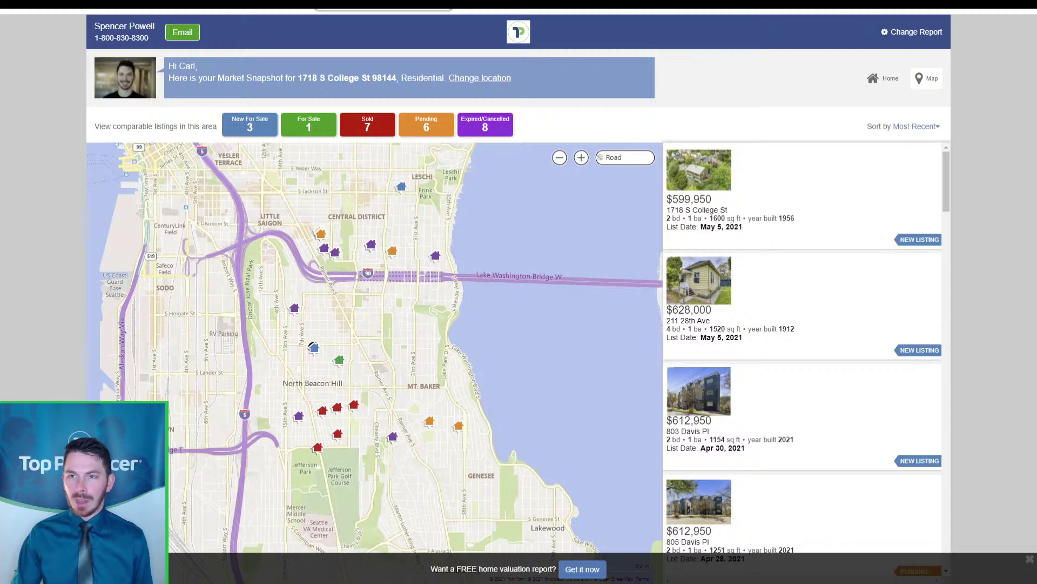
click(383, 2)
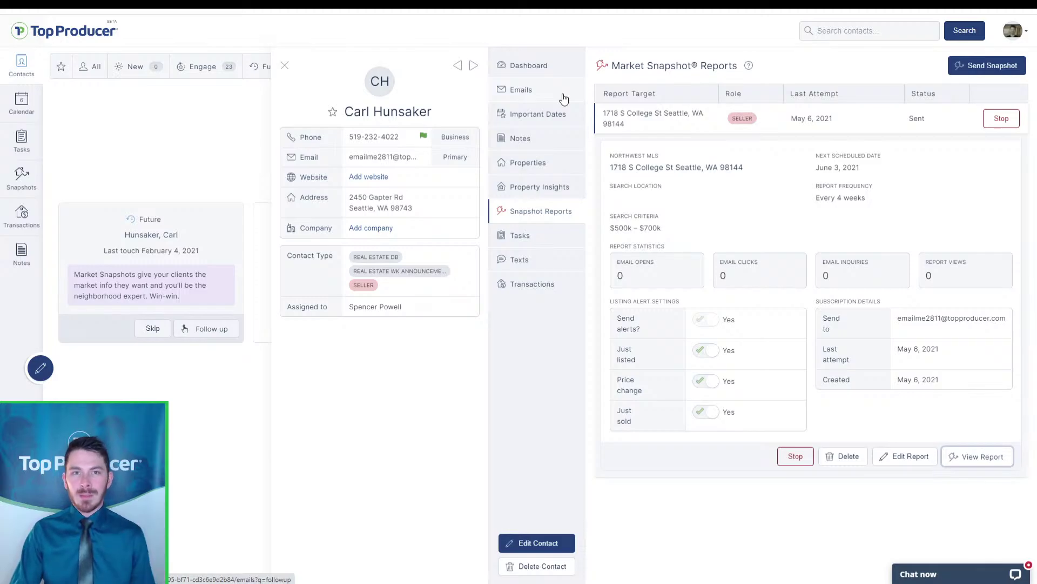
Start a new email from the contact's Emails history
click(648, 121)
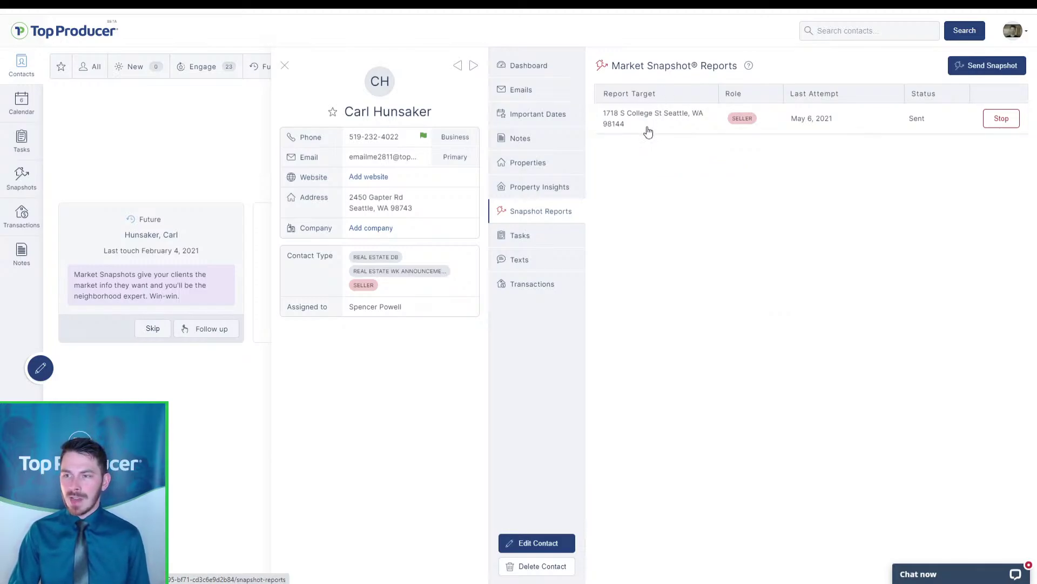
click(516, 90)
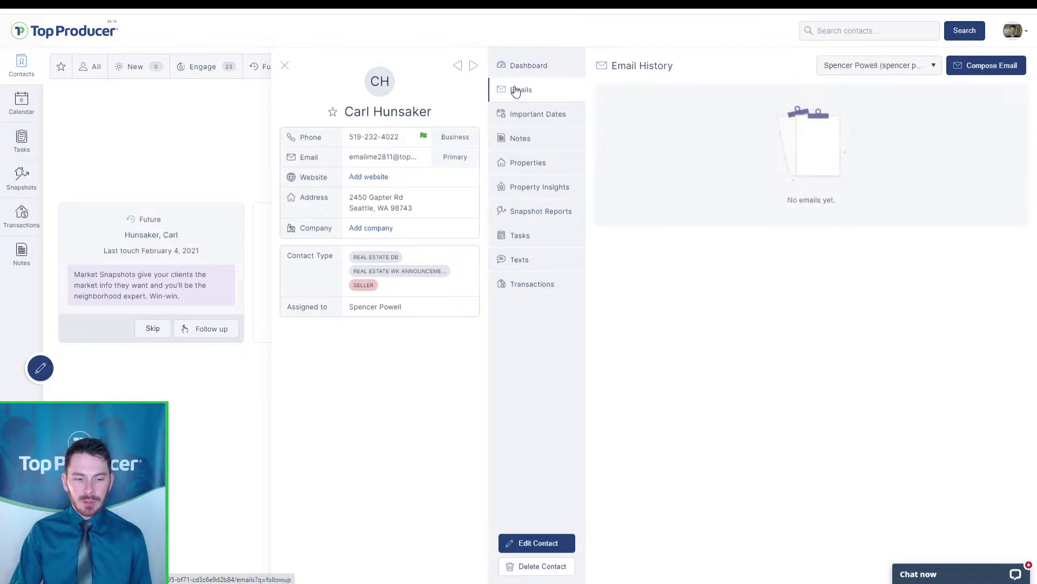
click(971, 77)
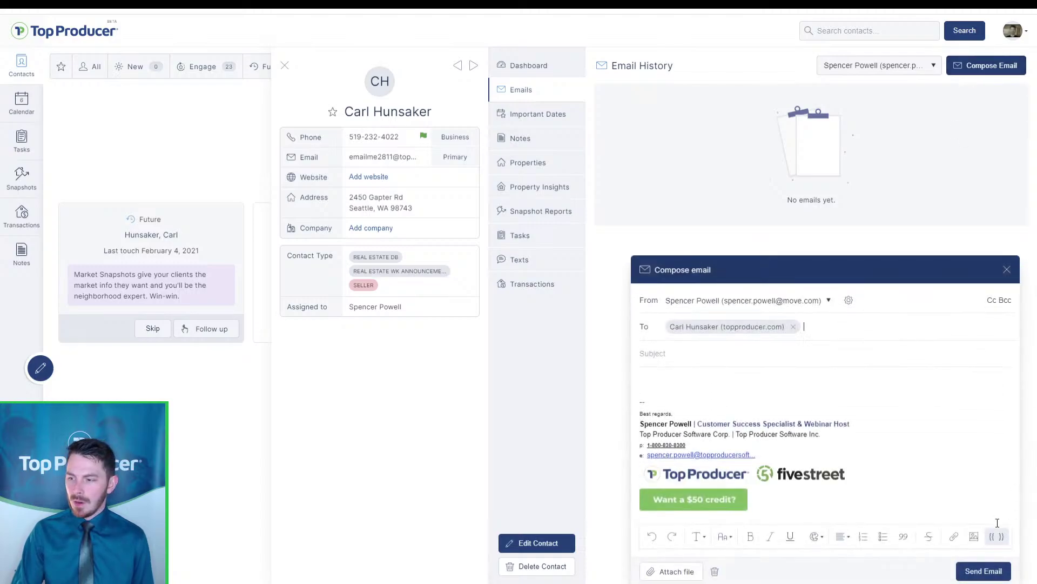
key(ctrl)
key(ctrl)
key(ctrl)
key(ctrl)
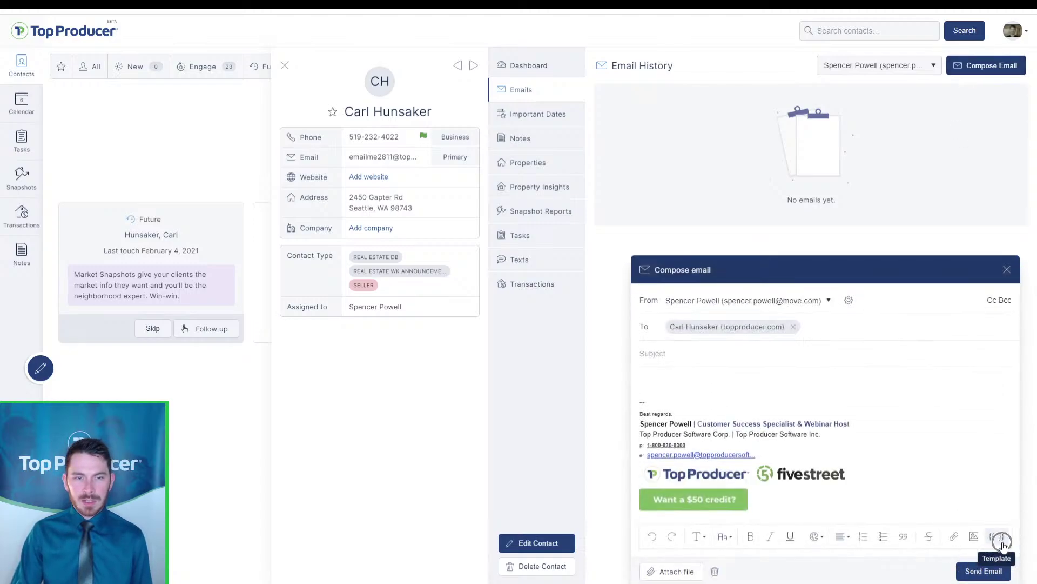
Insert the Market Snapshot follow-up - seller template and send the email
click(1002, 543)
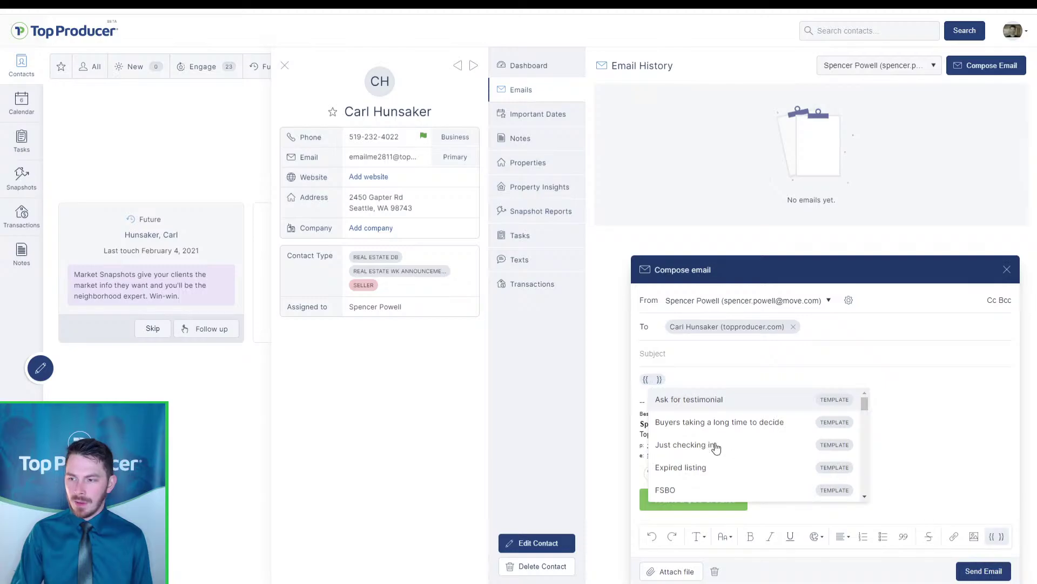
scroll(717, 448, down, 3)
scroll(717, 448, down, 8)
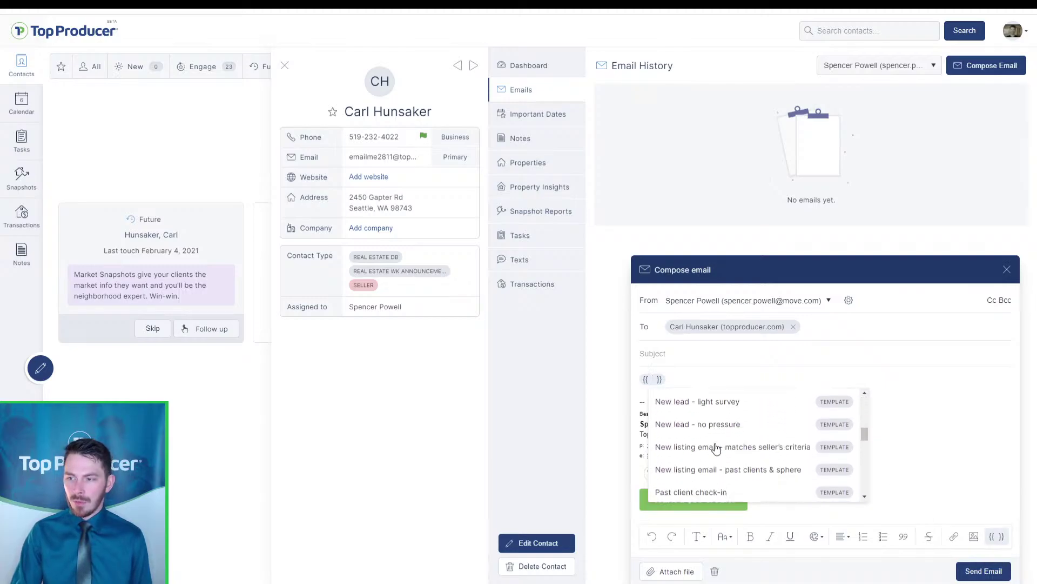
key(ctrl)
key(ctrl)
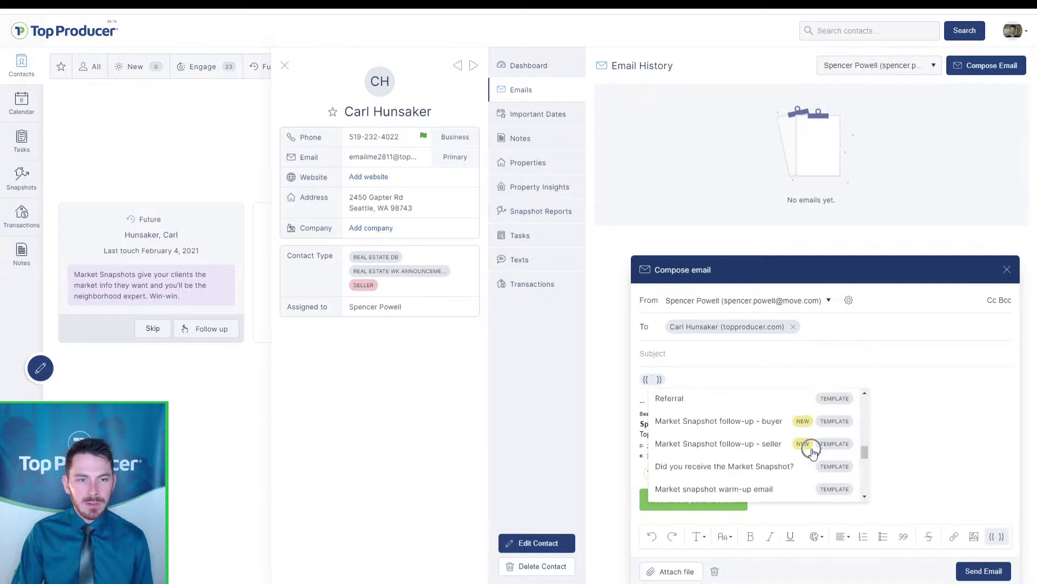
key(ctrl)
key(ctrl)
key(ctrl)
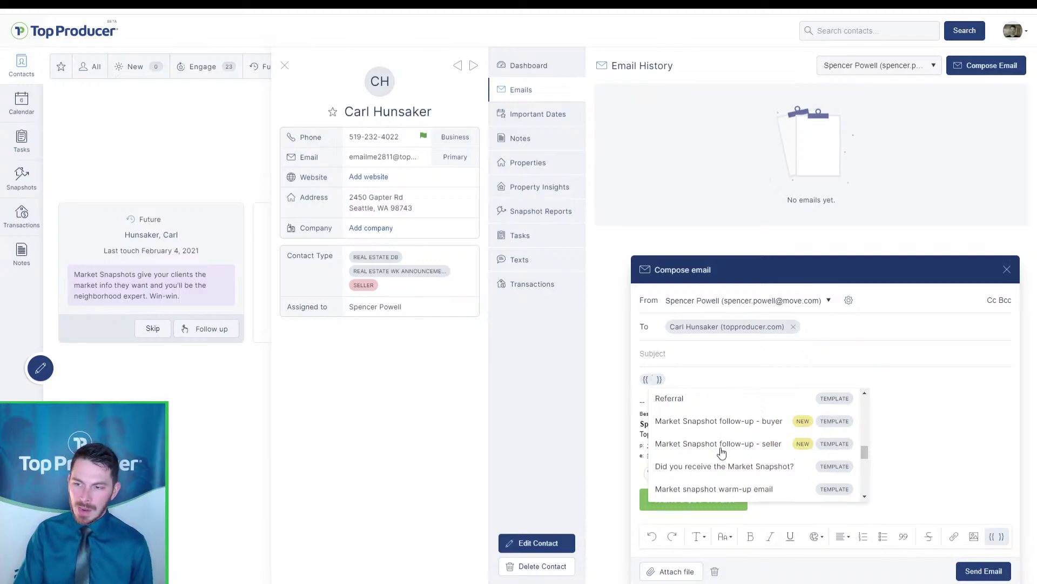
key(ctrl)
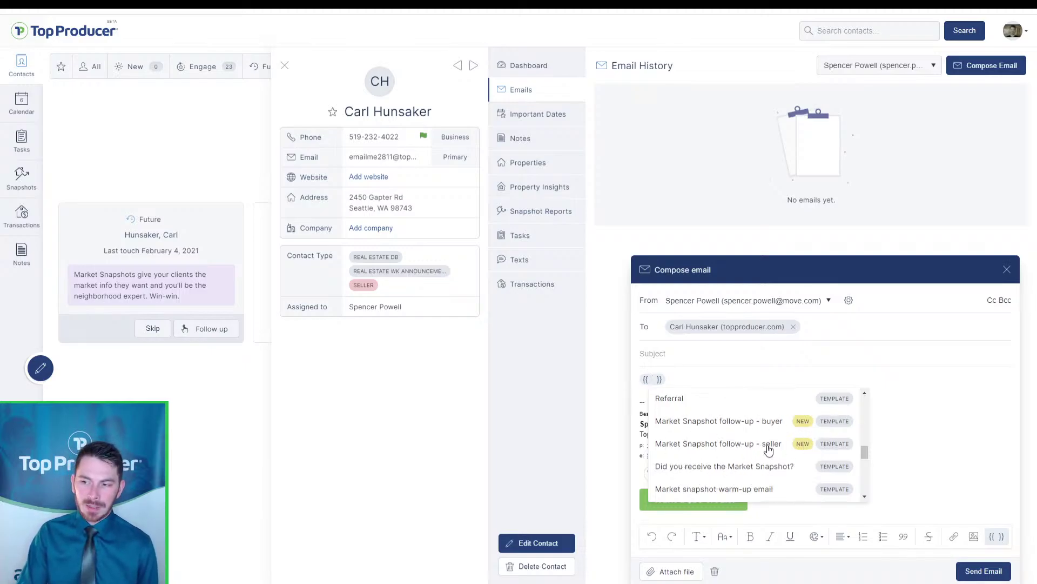
click(771, 447)
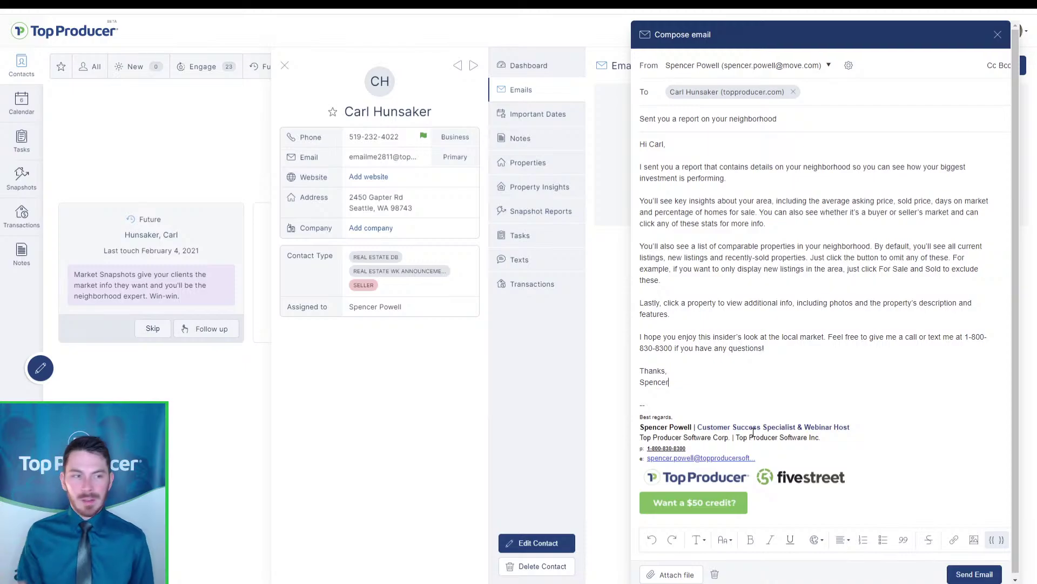
click(734, 342)
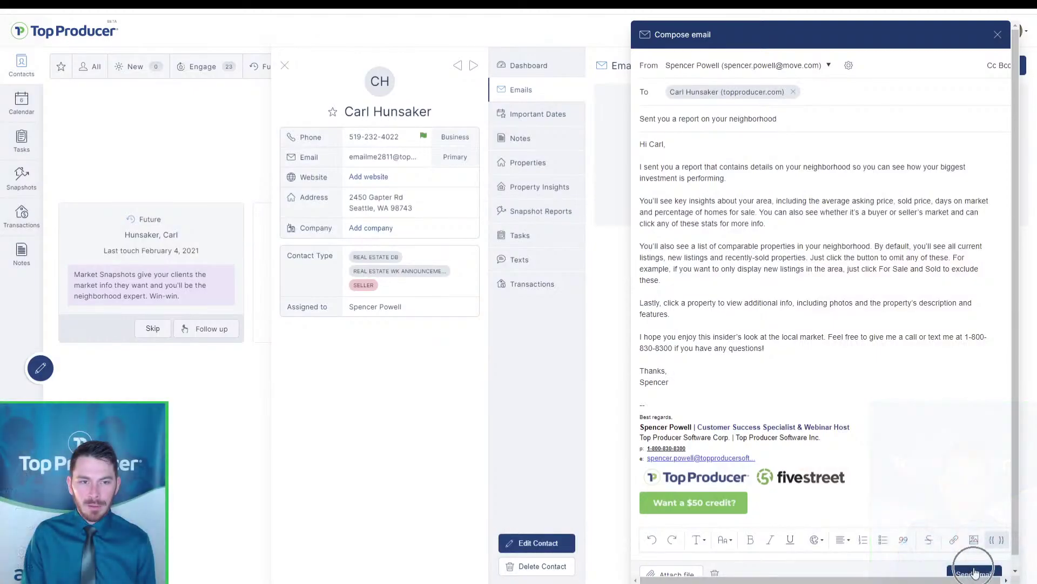
click(974, 572)
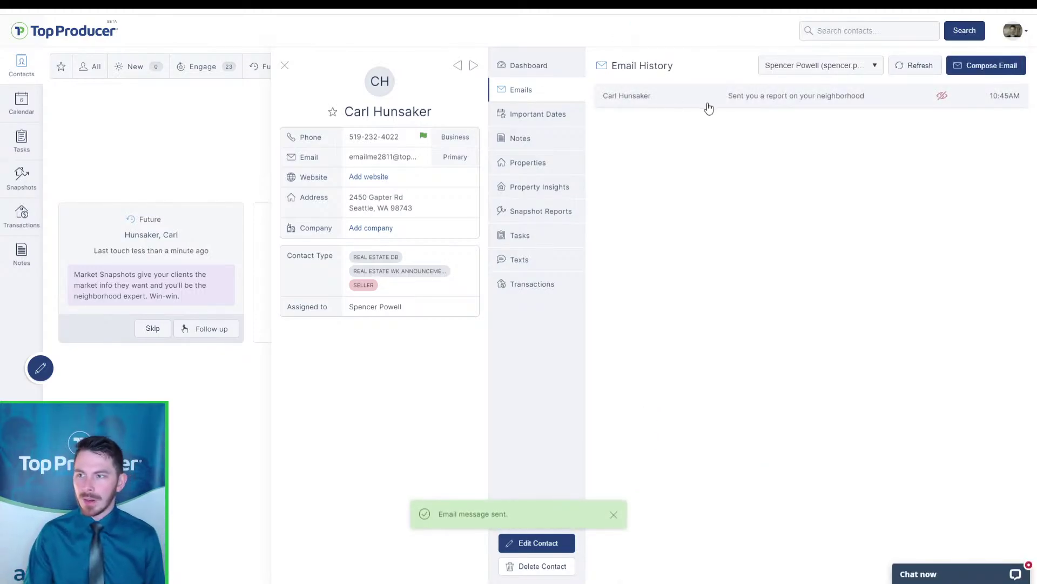
key(ctrl)
key(ctrl)
key(ctrl)
key(ctrl)
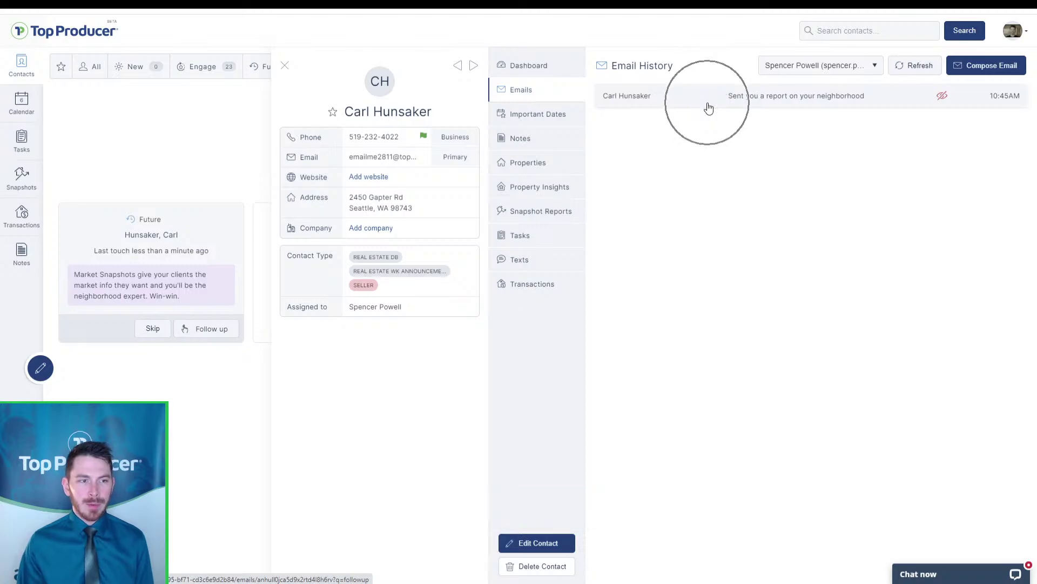
click(534, 212)
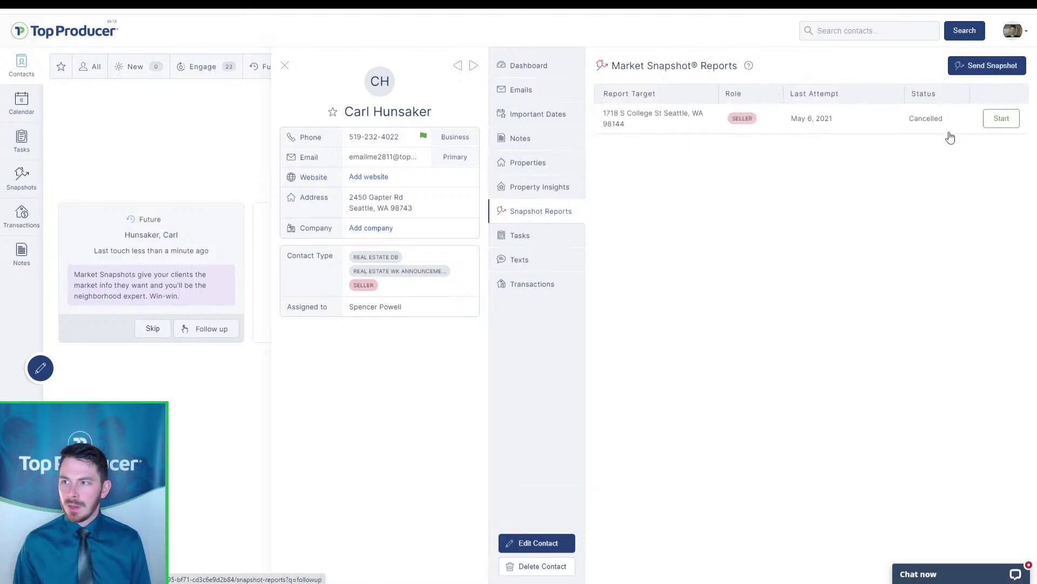
click(930, 128)
click(975, 494)
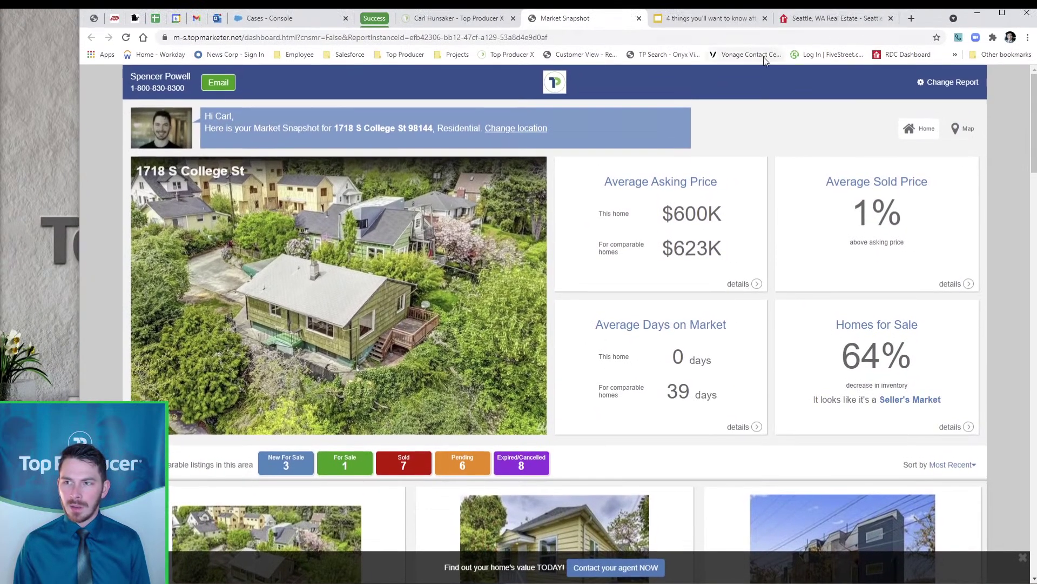
Copy the Market Snapshot report's web address from the browser's address bar
click(507, 42)
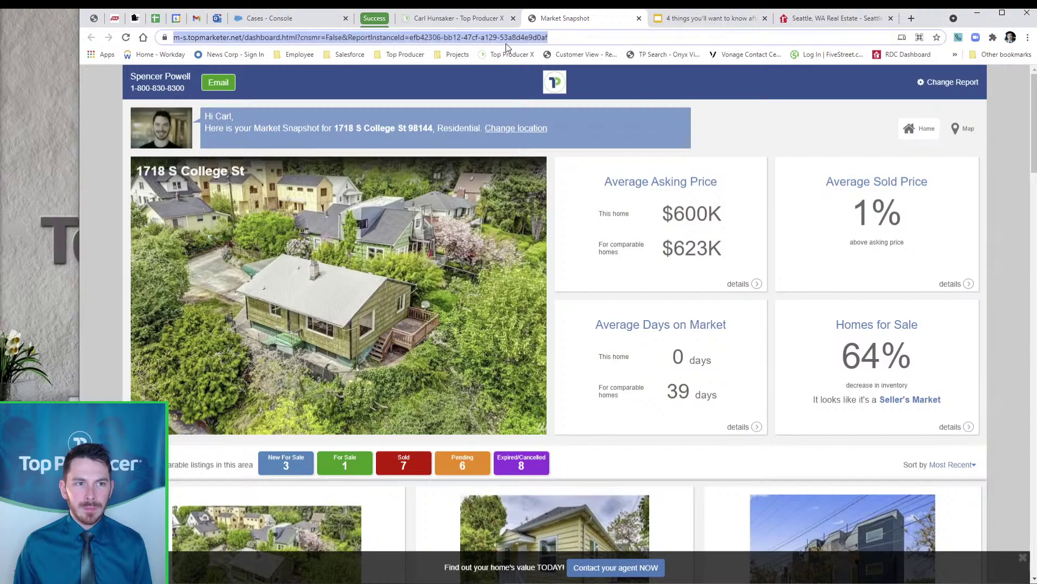
right_click(534, 38)
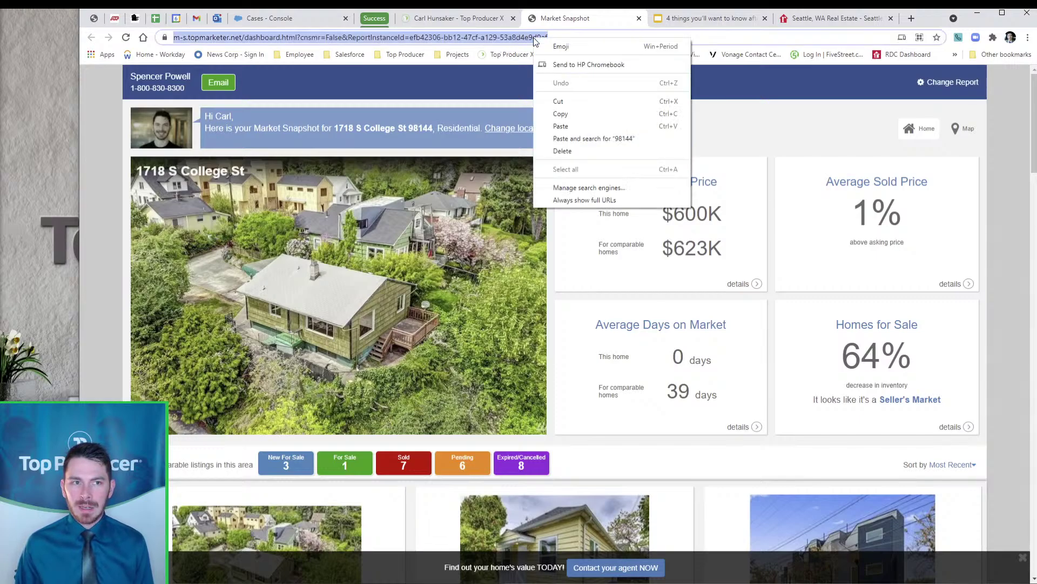
click(562, 114)
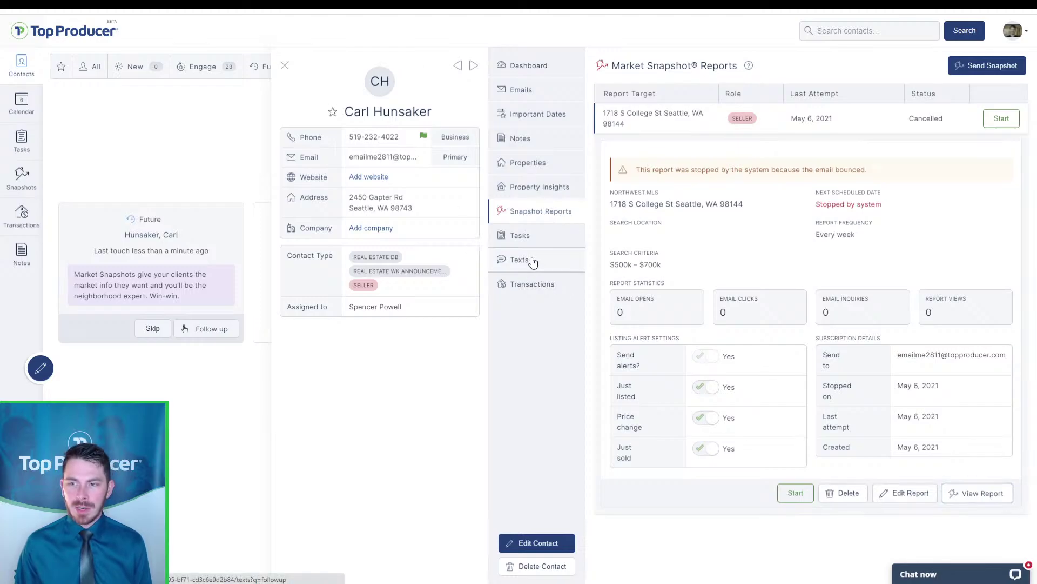
View the contact's texting history, check the sent email in Emails, then return to Texts
click(533, 261)
click(832, 189)
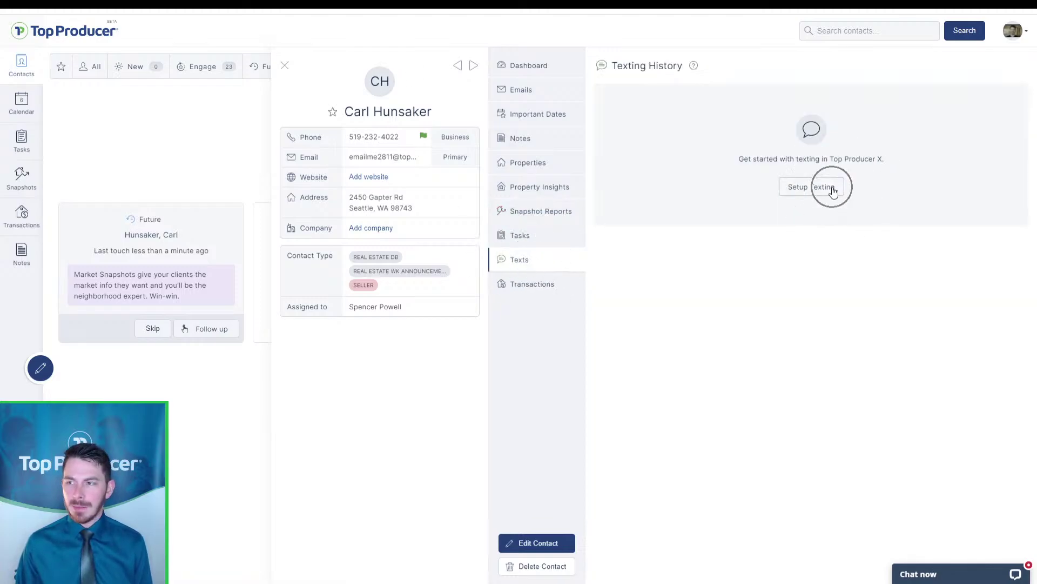
click(542, 88)
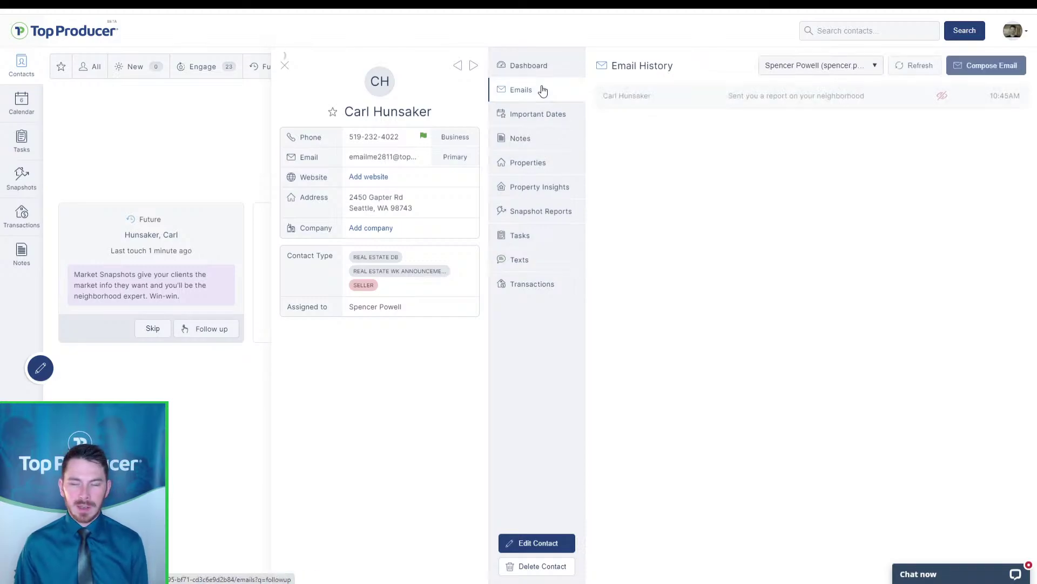
click(516, 262)
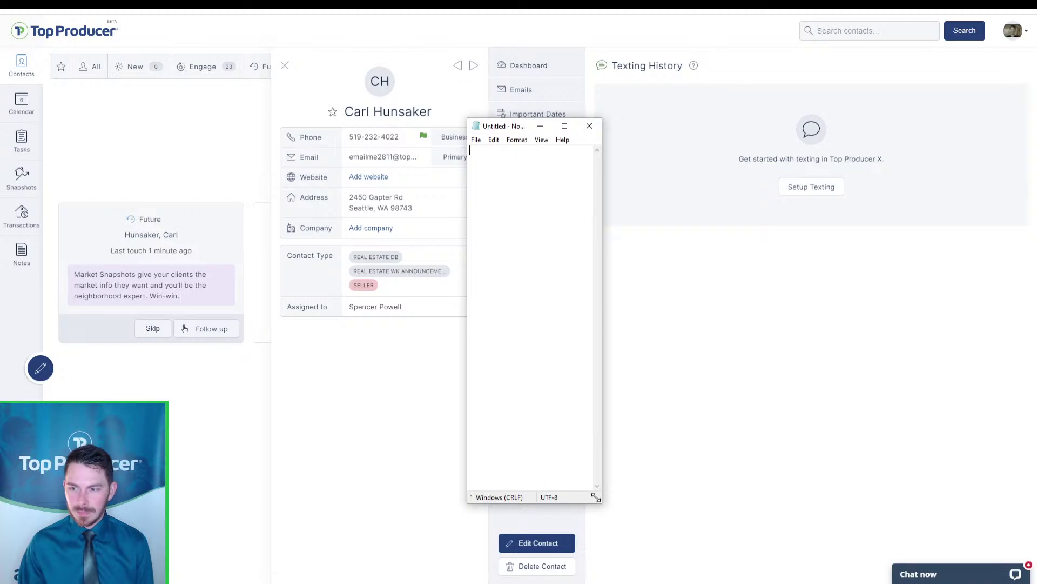
Resize Notepad to a wide, short window near the top right and paste the report link
drag(604, 504, 800, 211)
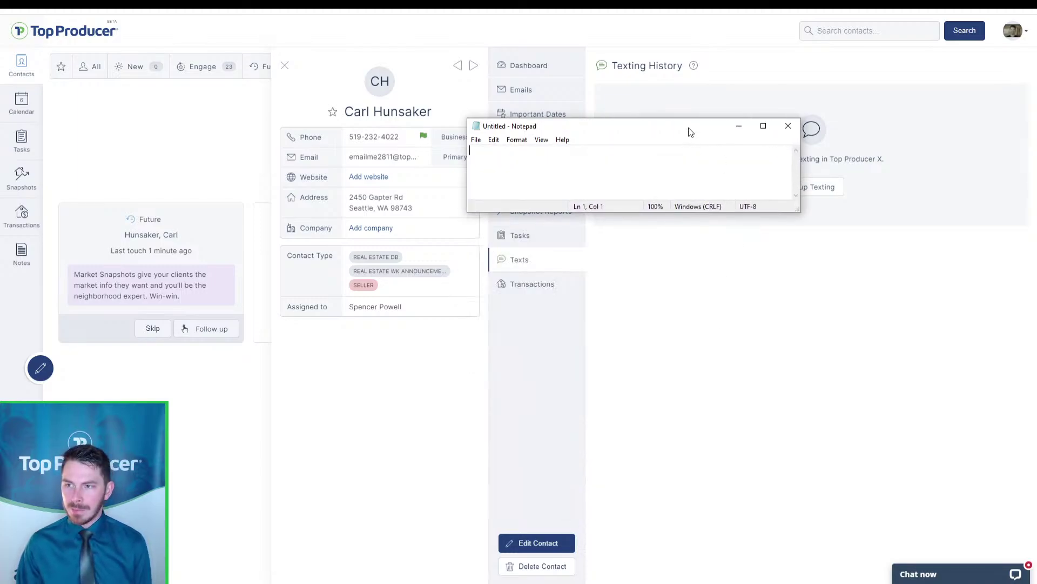
drag(690, 132, 859, 140)
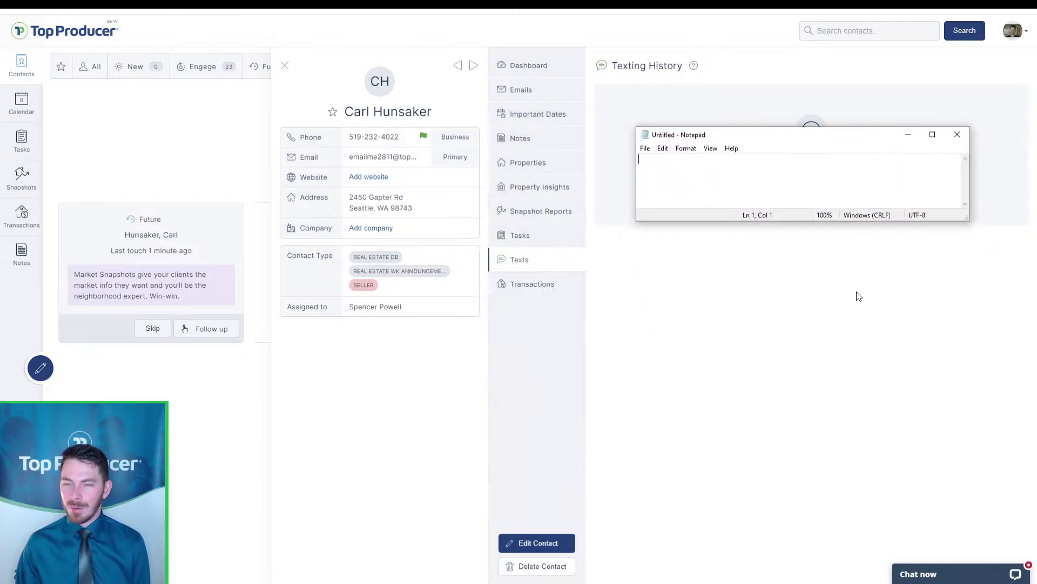
right_click(669, 169)
click(702, 219)
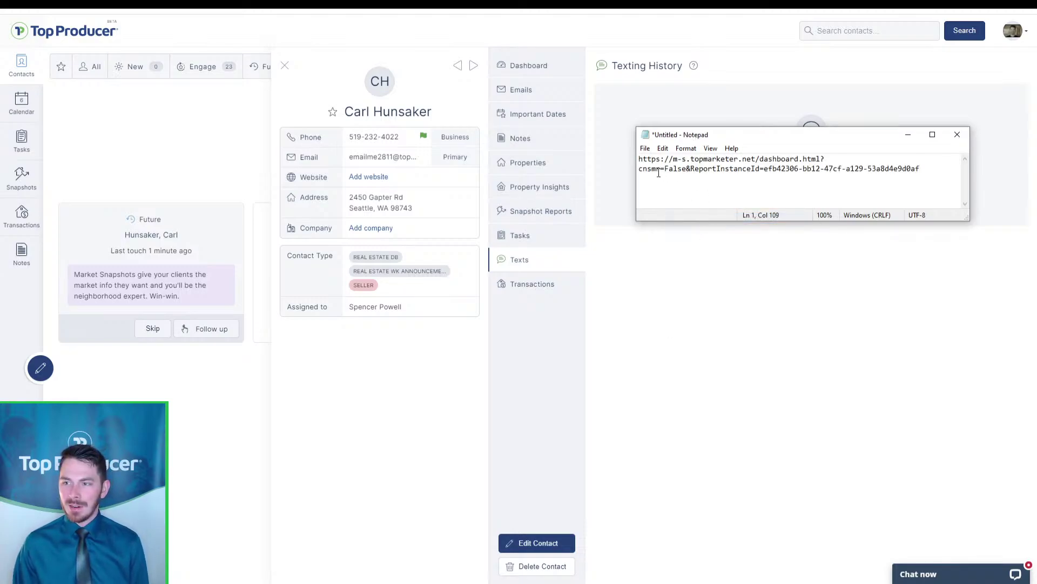
Write a text before the link telling the contact about the report and their home's value, then close Notepad
click(639, 160)
text(Hey Carl, se)
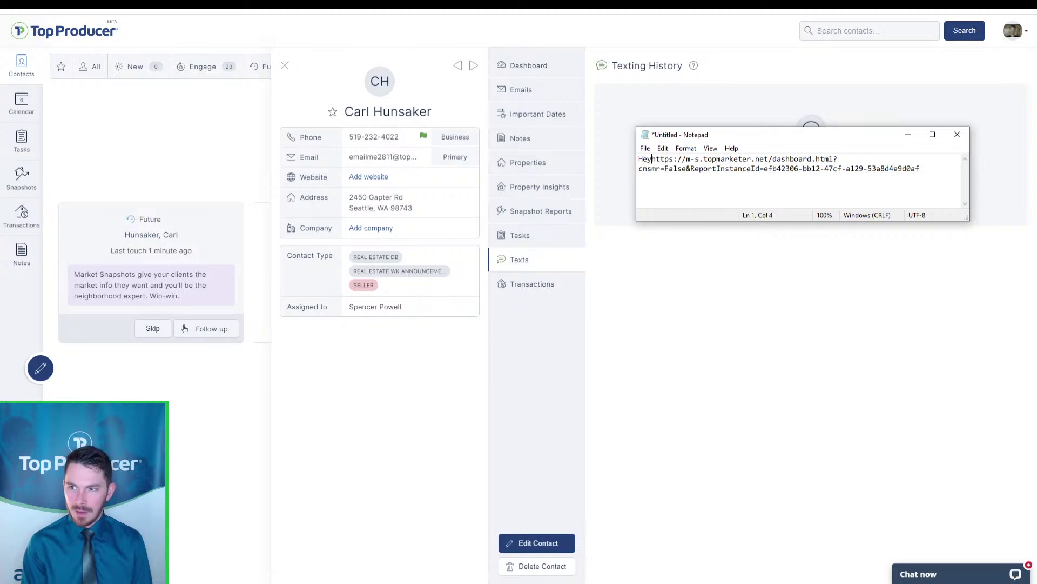
text(nt you a mark)
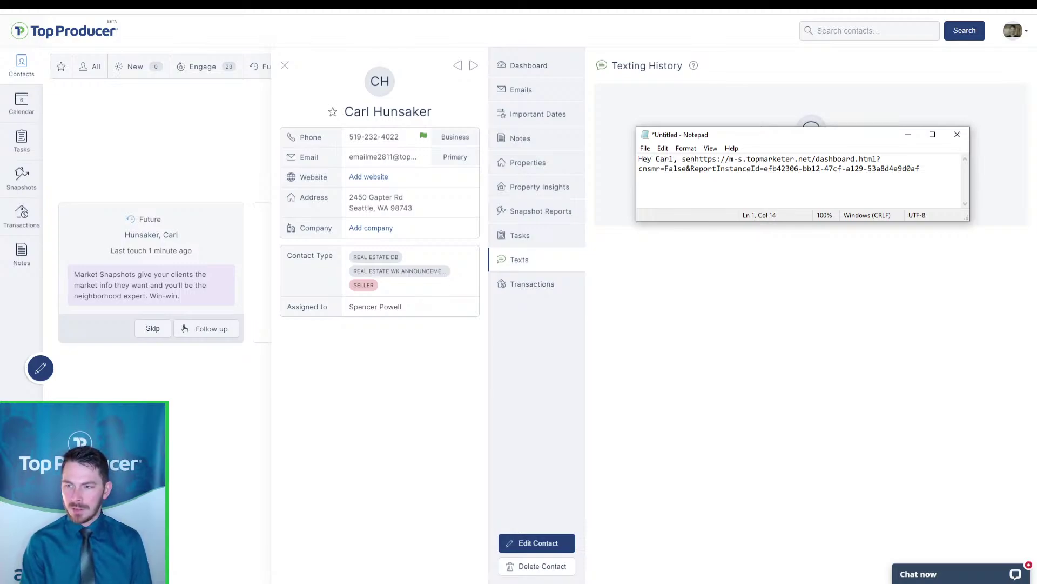
text(et report so you can se)
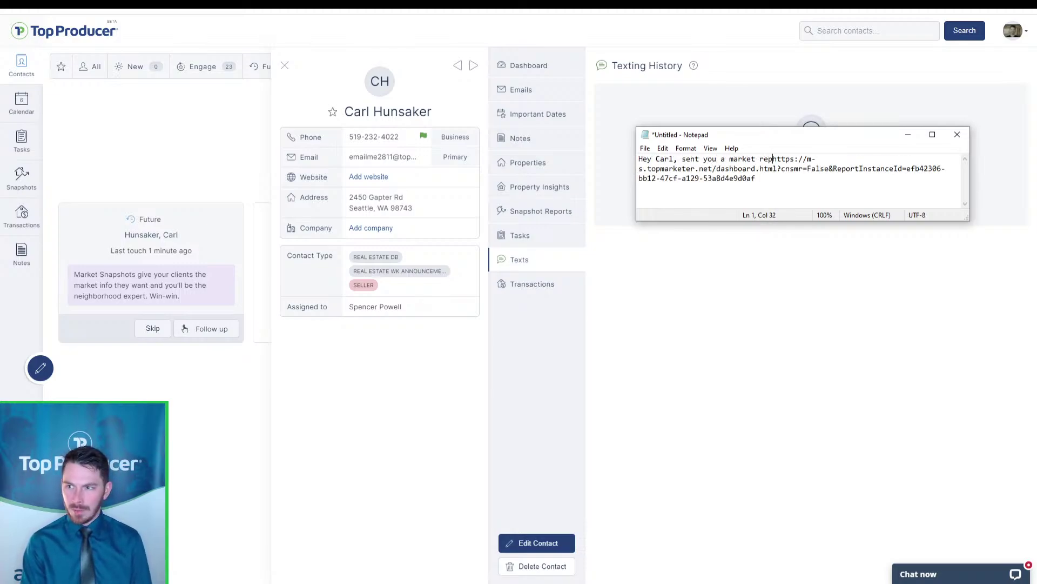
text(e your home's value)
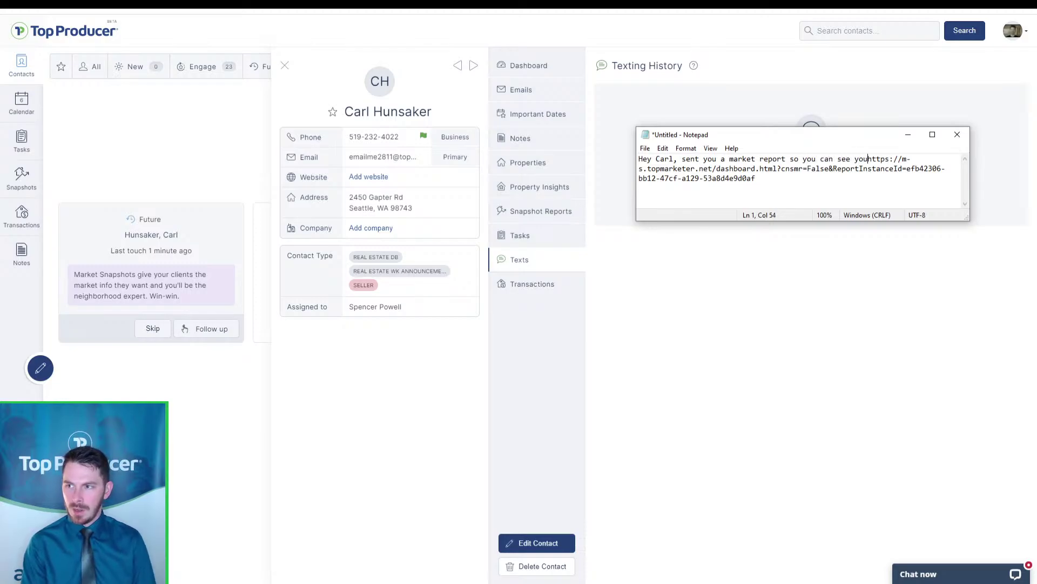
text( + what your)
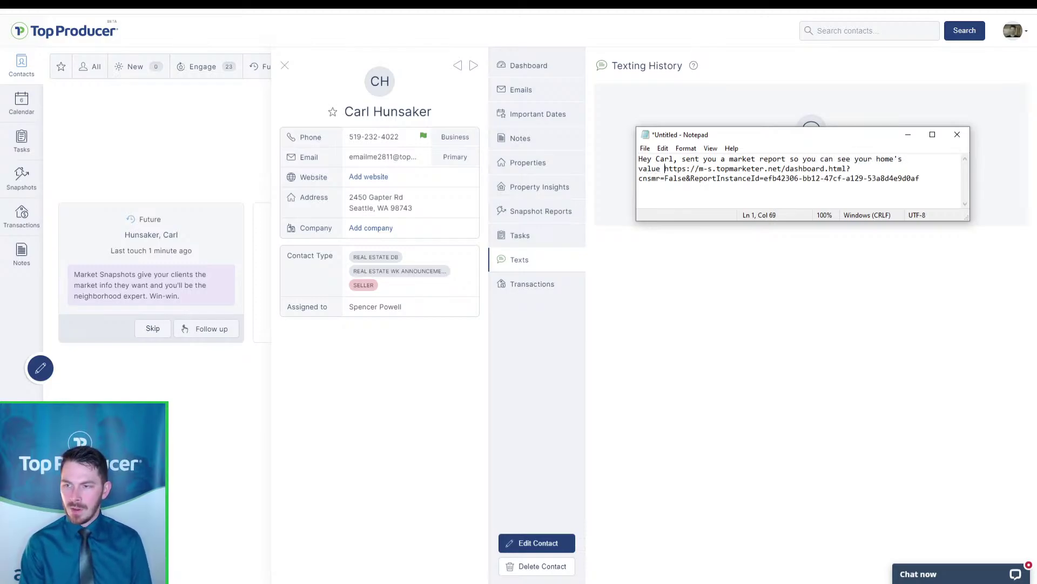
text( neighbo)
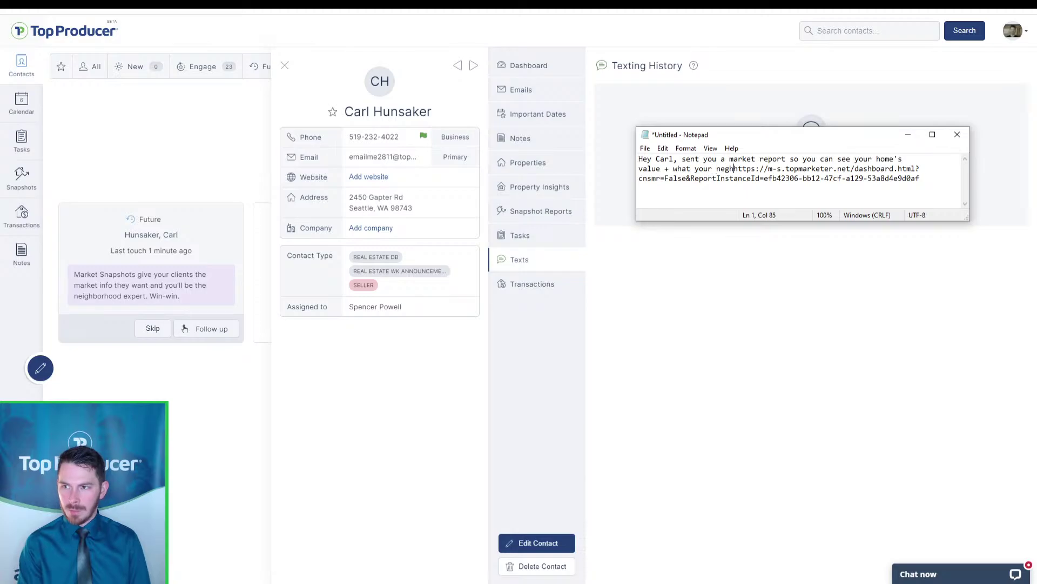
text(ur')
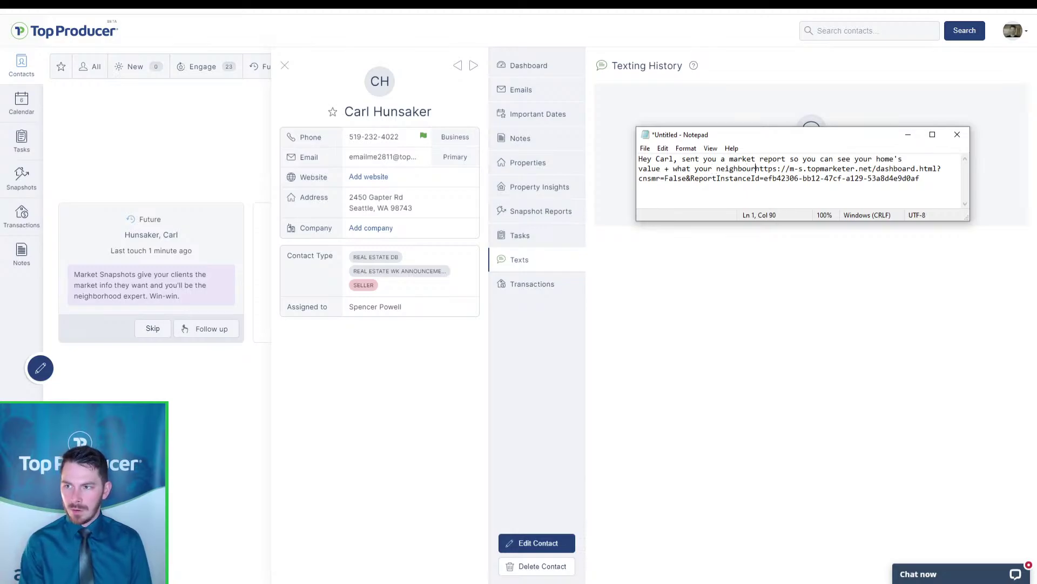
text(s houses a)
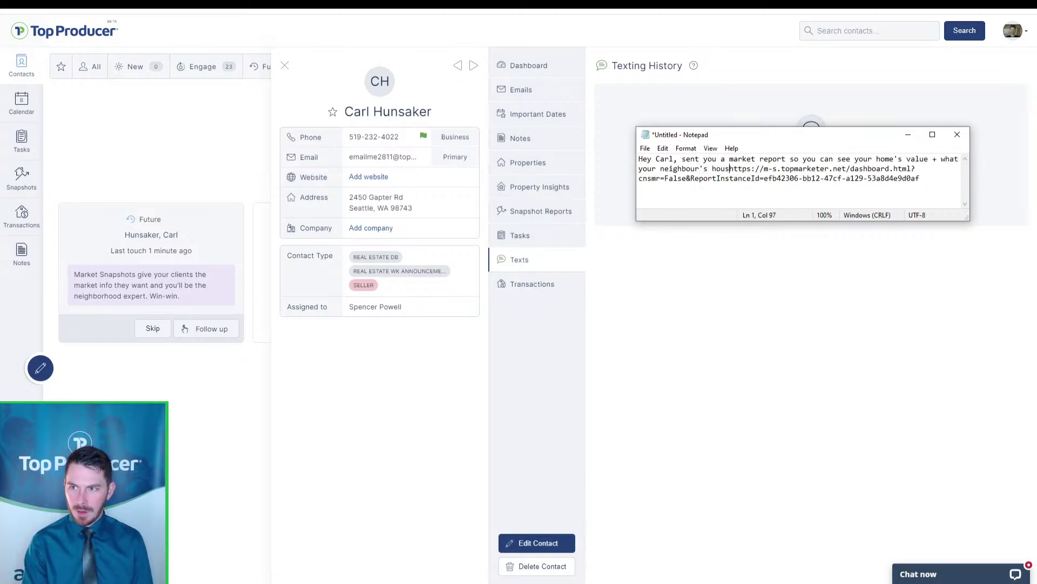
text(re worth as well! )
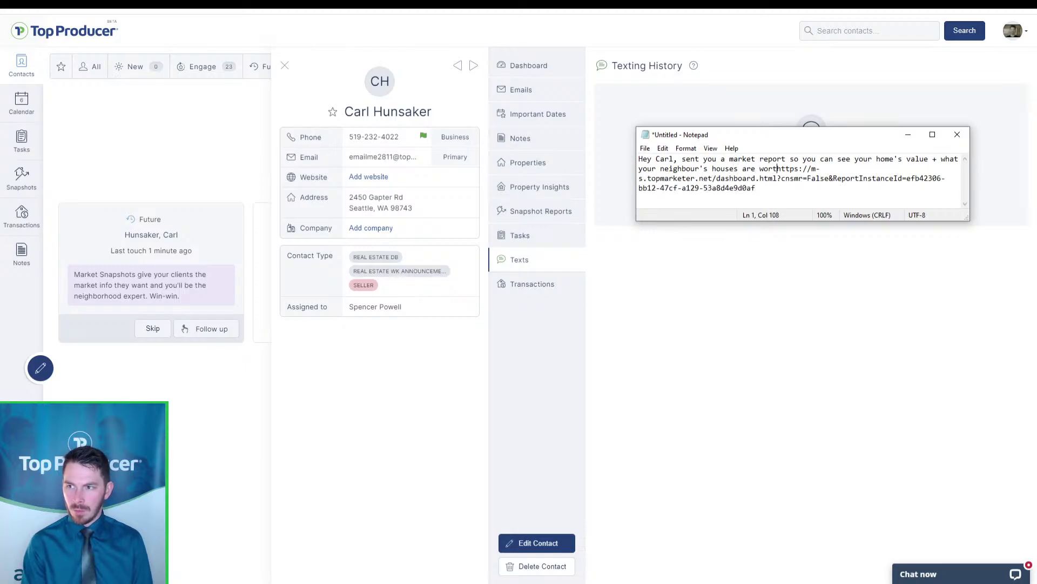
text(- h)
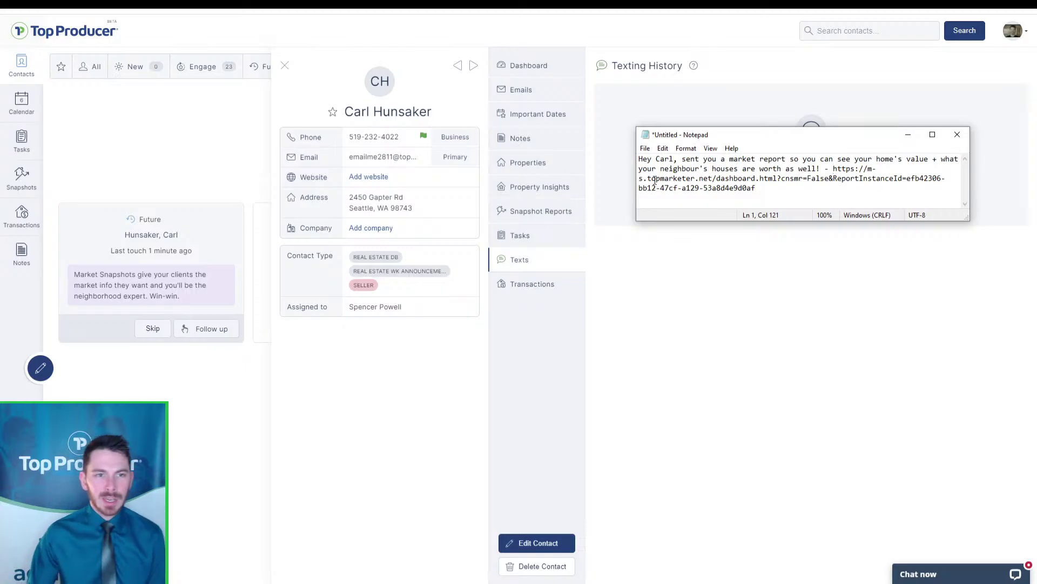
drag(757, 188, 835, 168)
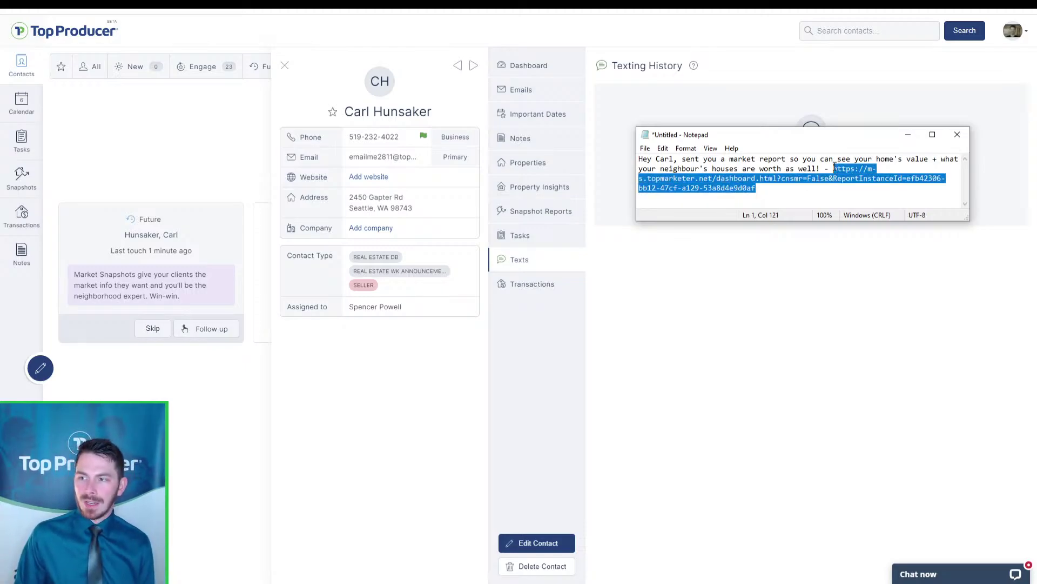
click(835, 168)
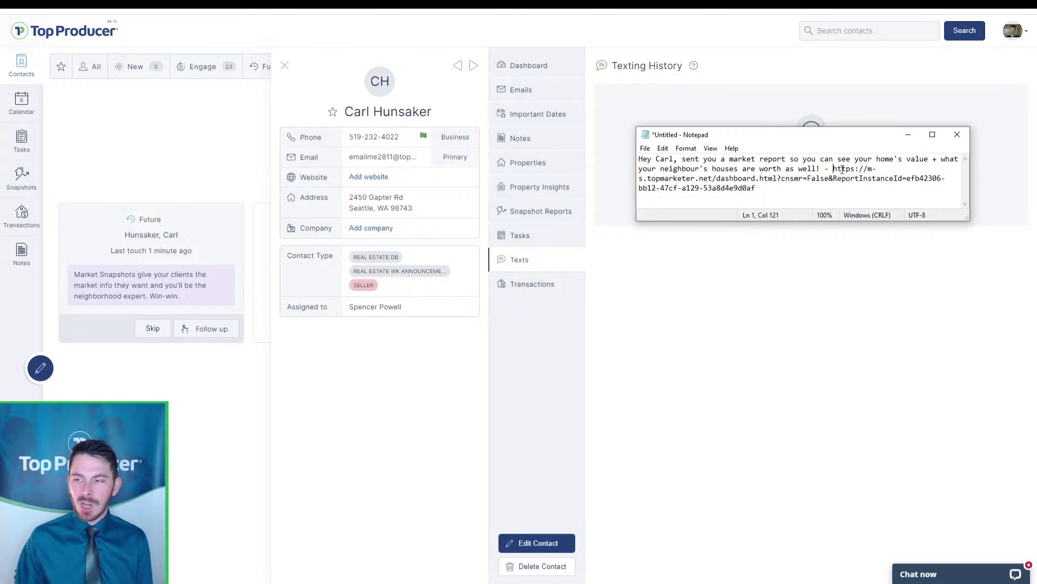
click(845, 186)
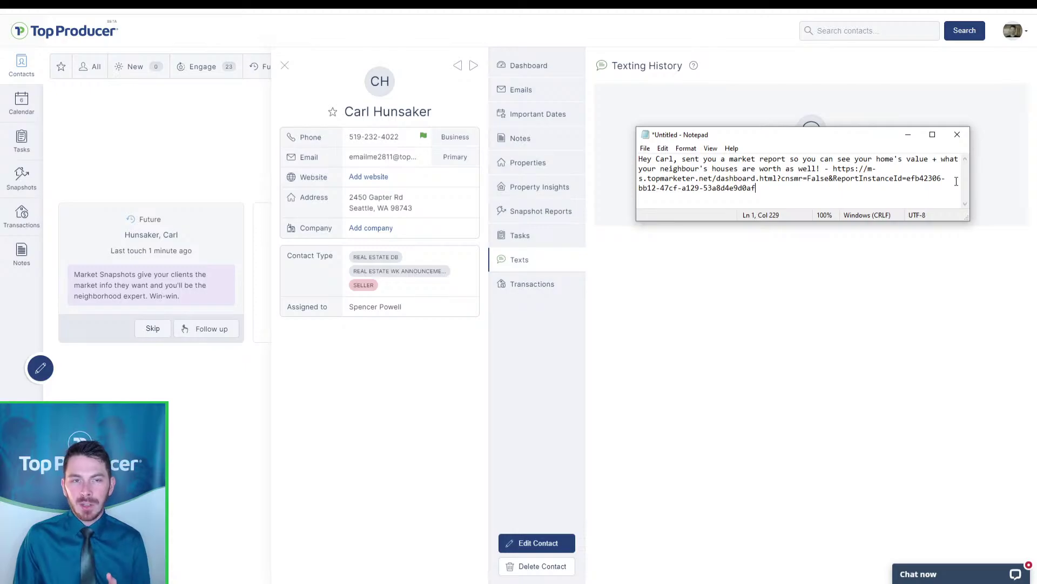
click(957, 135)
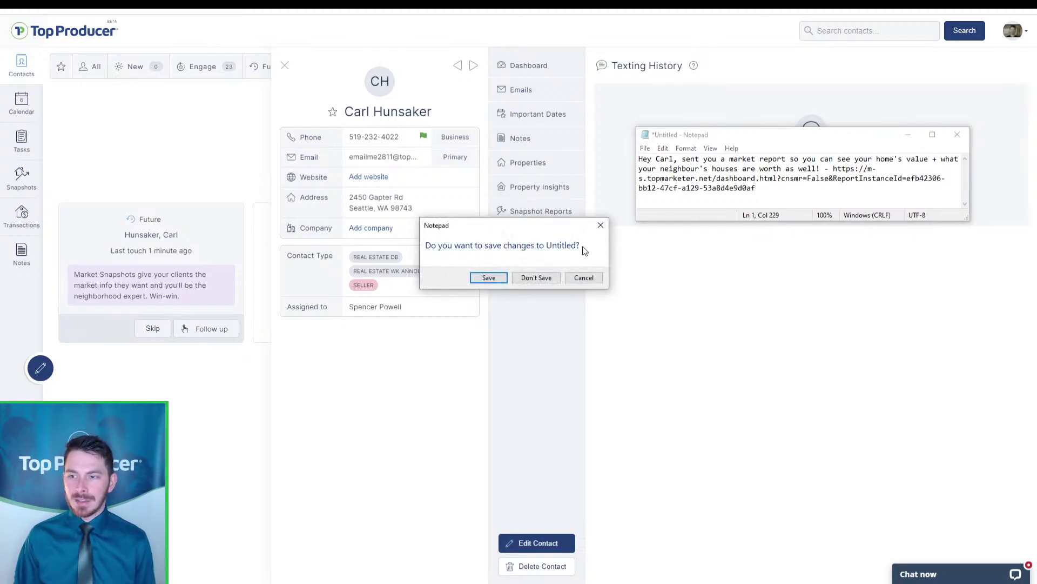
Discard the draft, then mark the Snapshot task done with the note 'also sent Snapshot follow-up email'
click(536, 277)
click(541, 65)
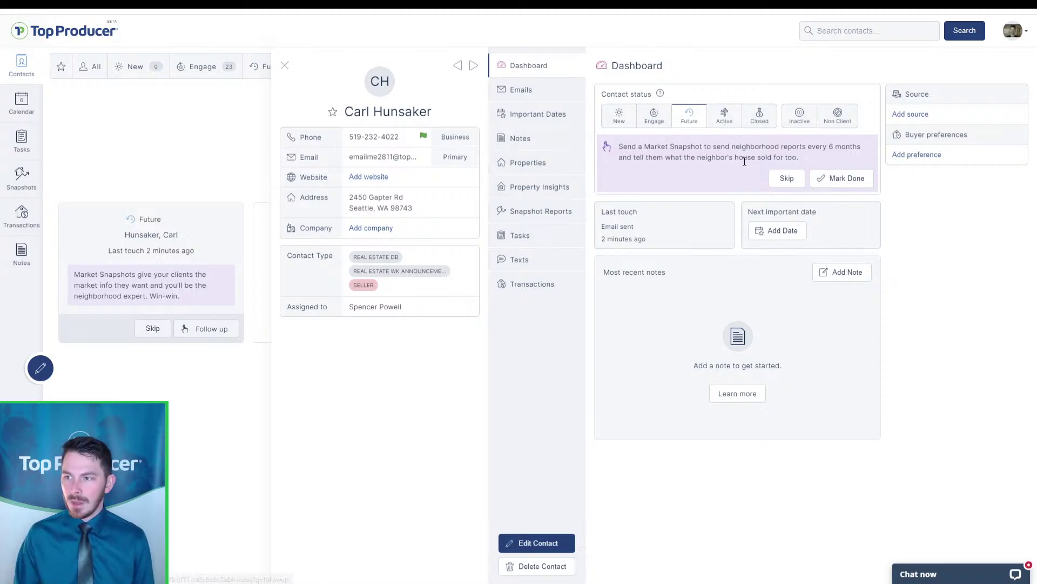
click(842, 182)
click(562, 230)
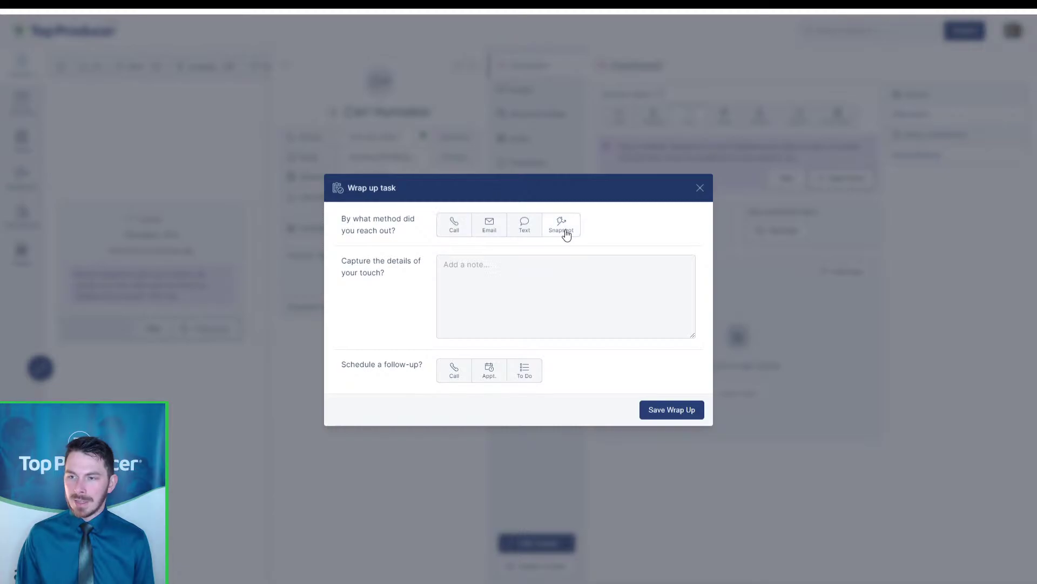
click(561, 264)
text(also sent)
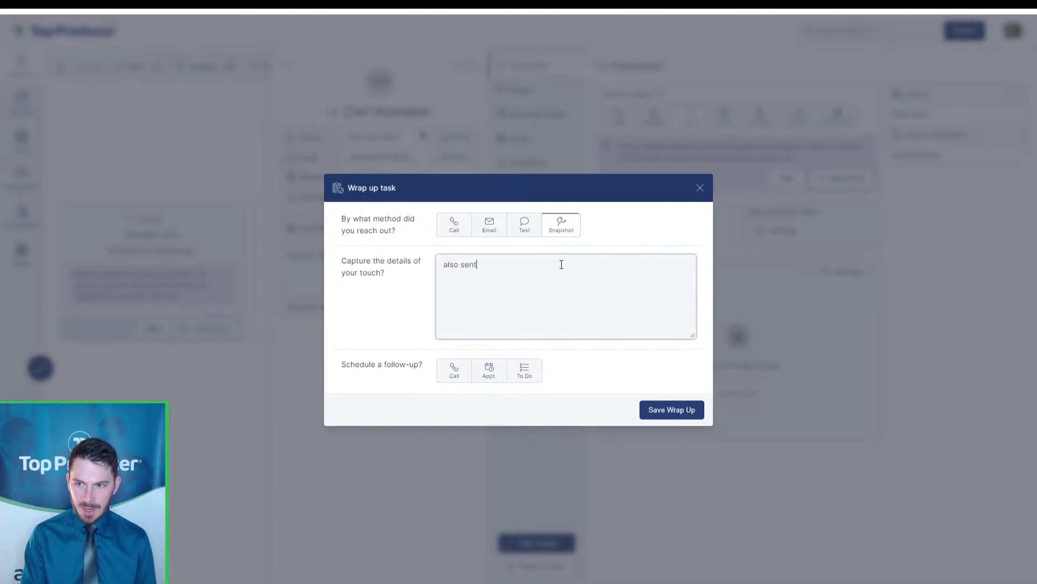
text( Snapshot follow-=u)
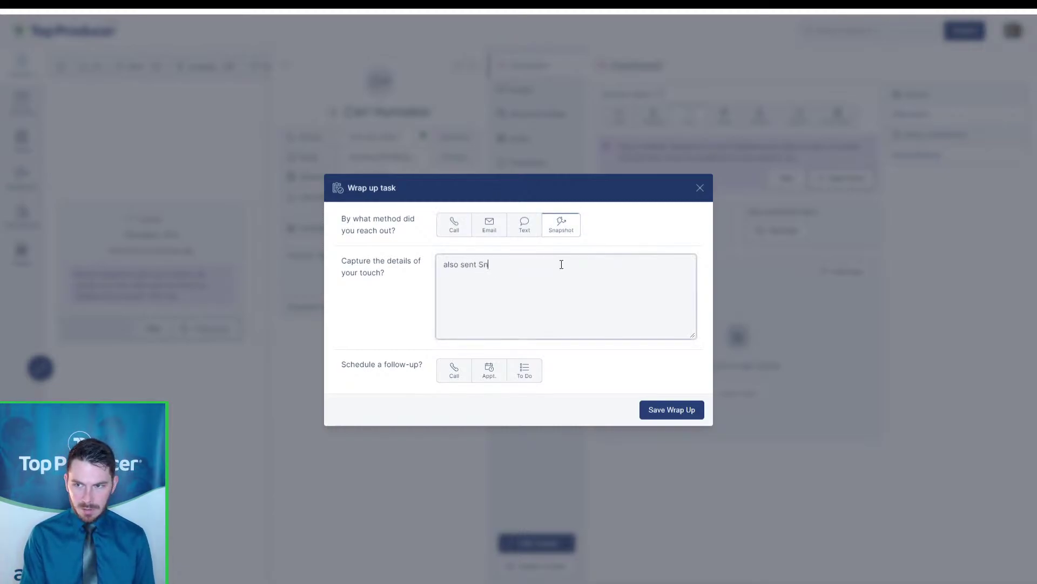
key(BackSpace)
key(BackSpace)
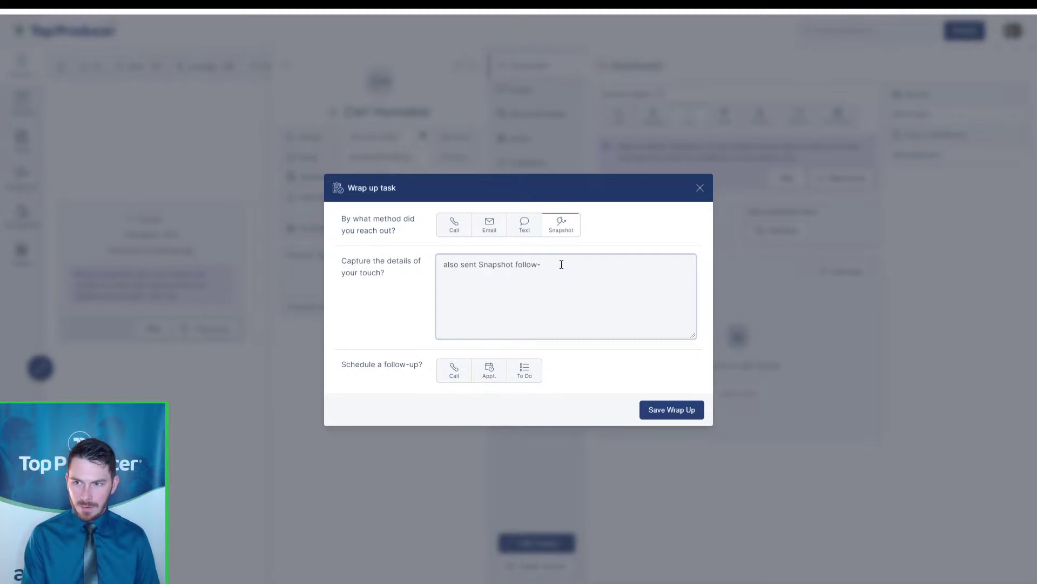
text(up email)
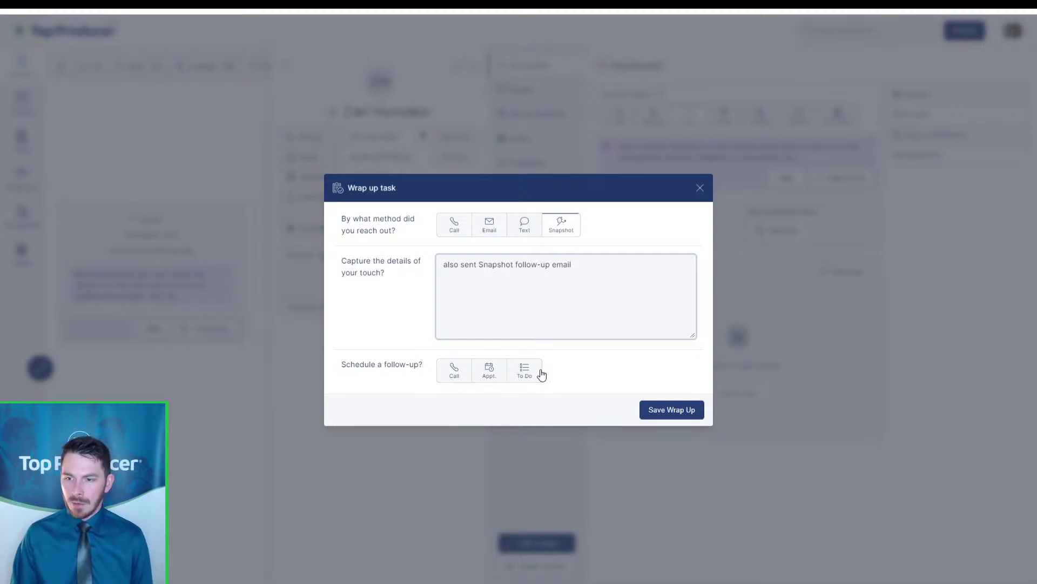
Schedule a 'Follow-up on Snapshot' call for May 10, 2021
click(455, 379)
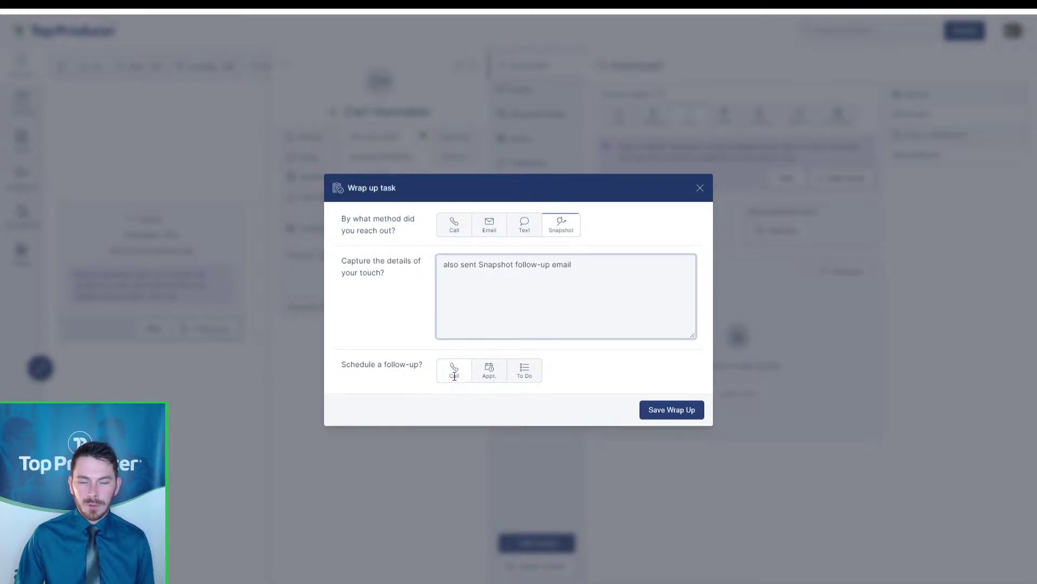
click(572, 379)
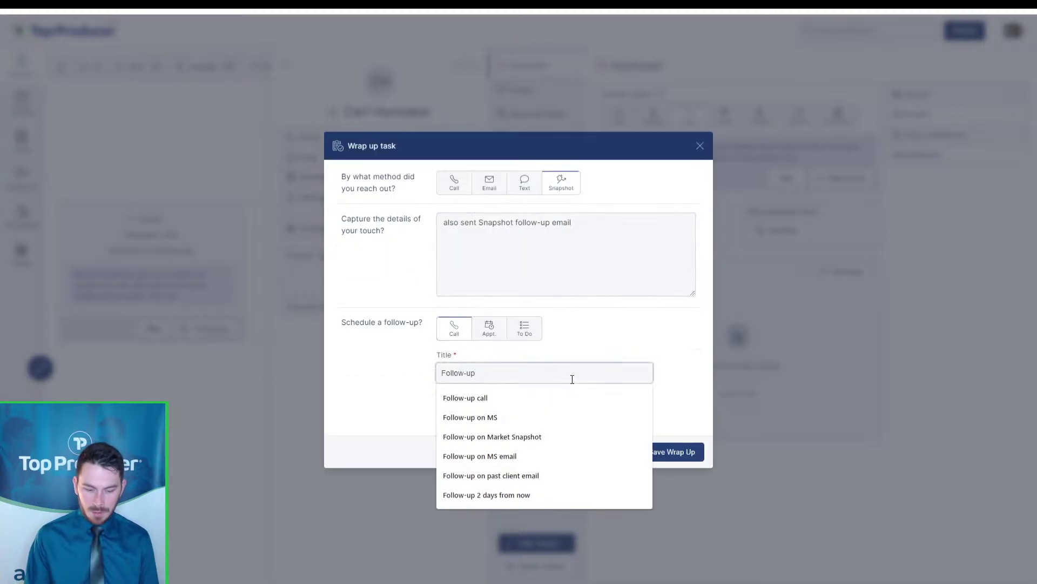
text(on Snapshot)
click(614, 333)
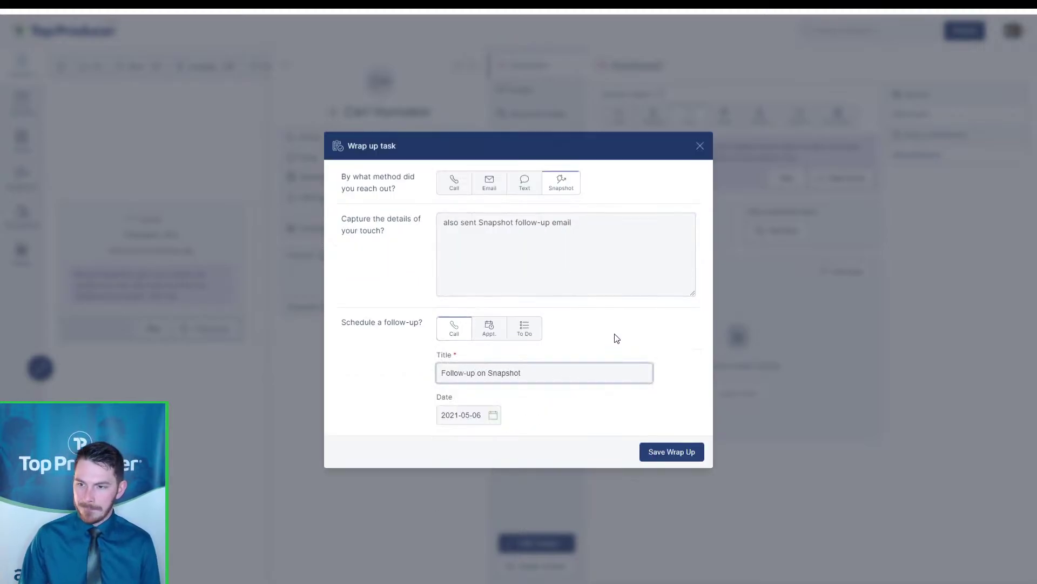
click(496, 415)
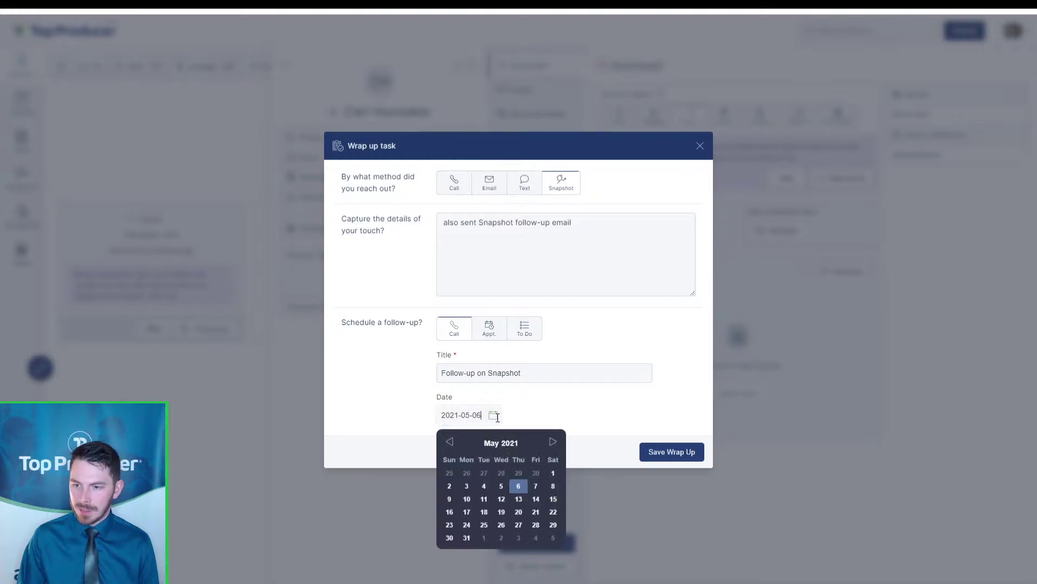
click(466, 499)
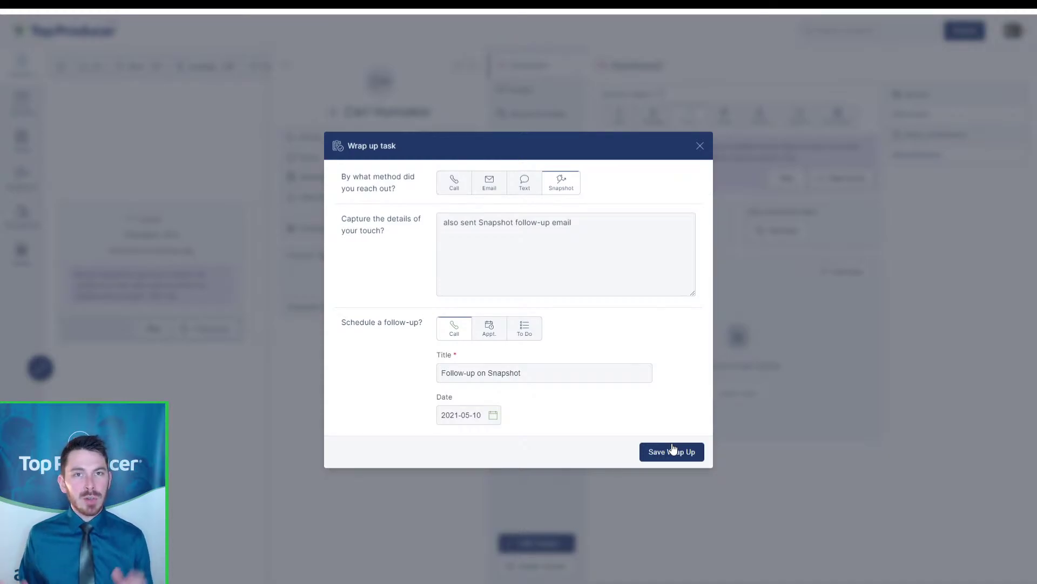
Save the Snapshot wrap-up and close the contact to return to the Follow-up Coach list
click(688, 449)
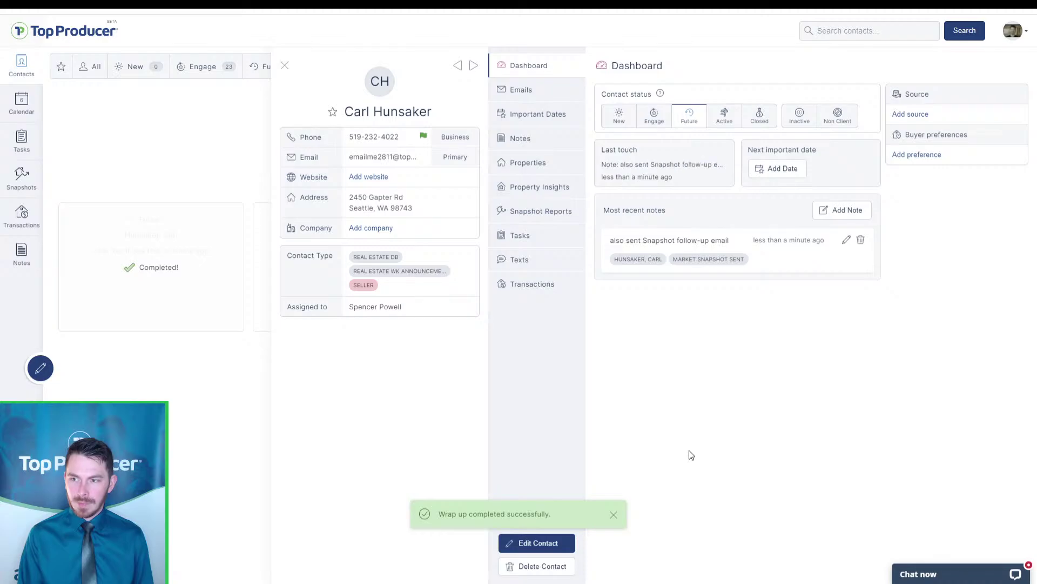
click(656, 237)
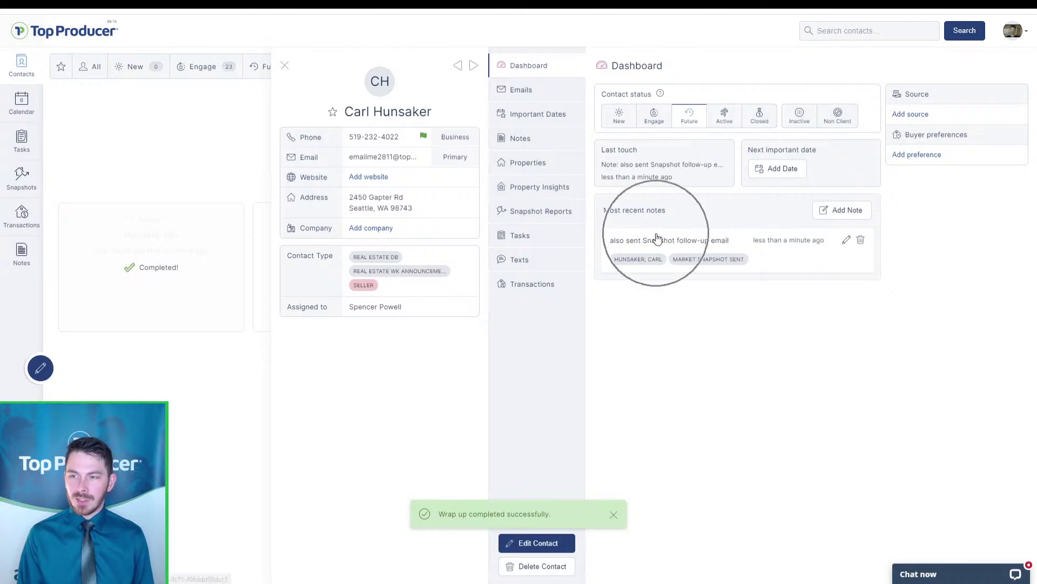
click(287, 66)
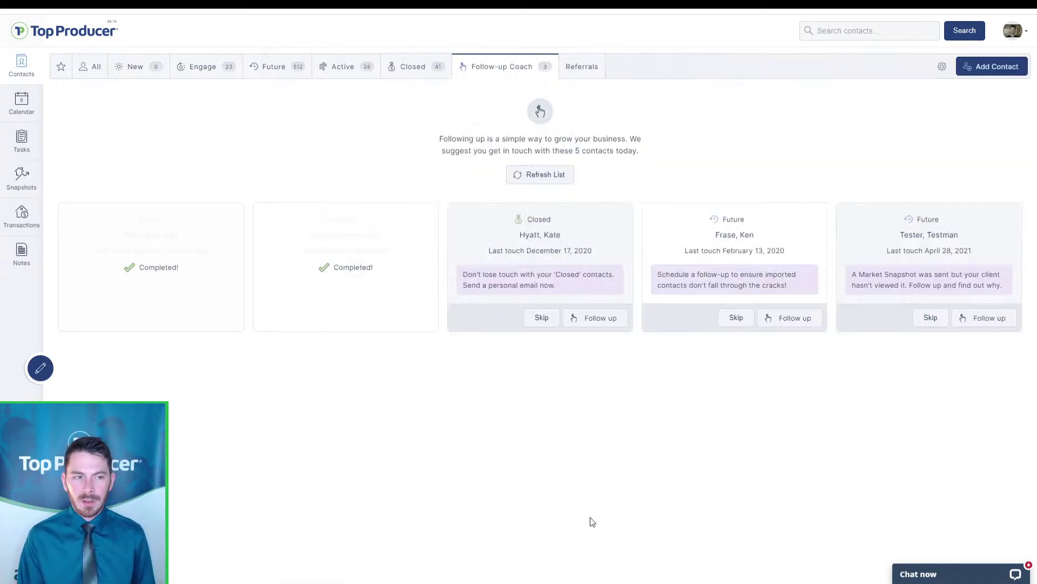
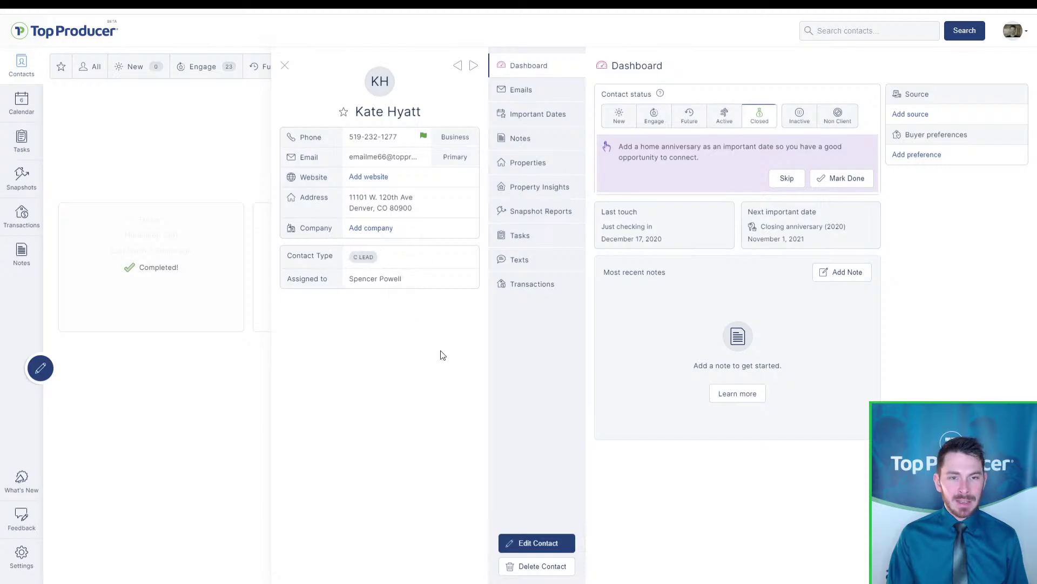
Add Past client to the contact's types alongside C Lead and save the contact
click(528, 542)
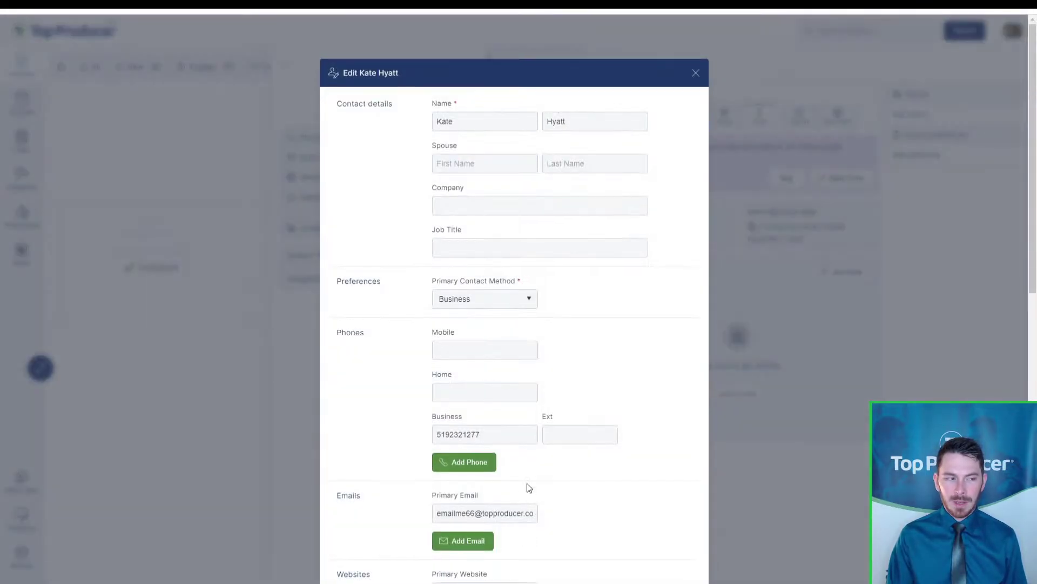
scroll(529, 485, down, 10)
click(487, 273)
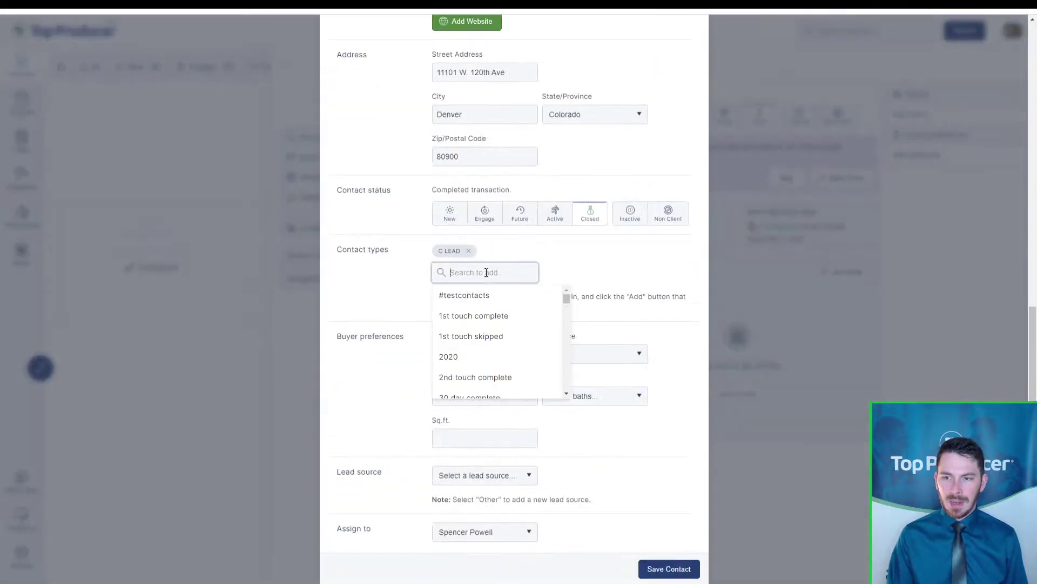
text(past)
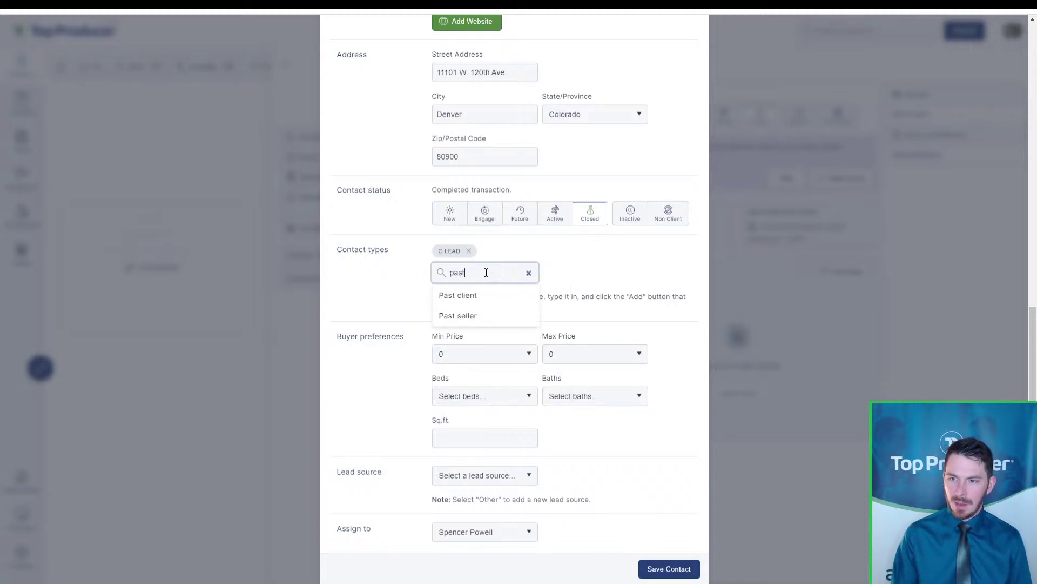
click(472, 296)
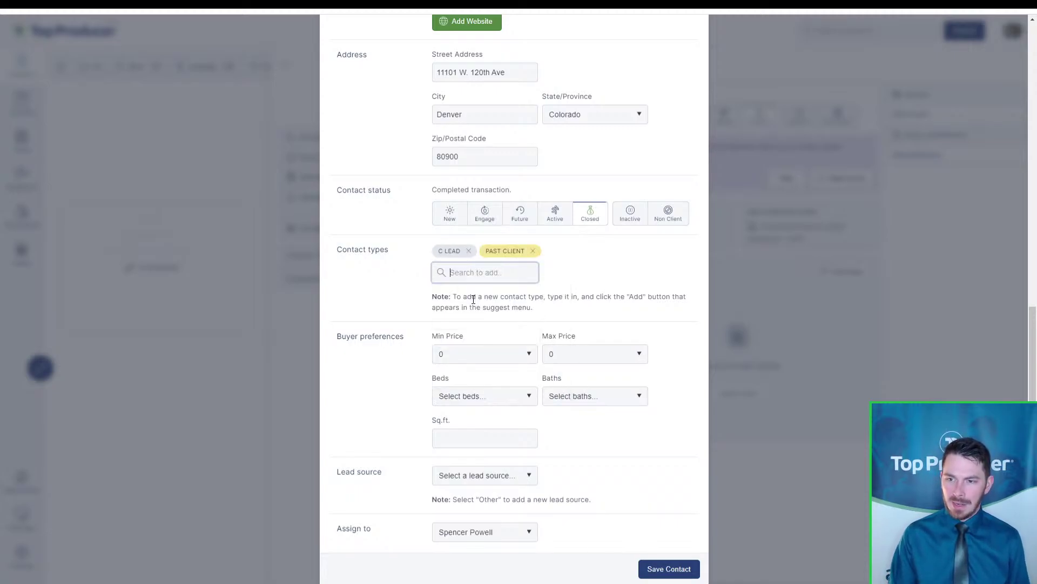
click(682, 572)
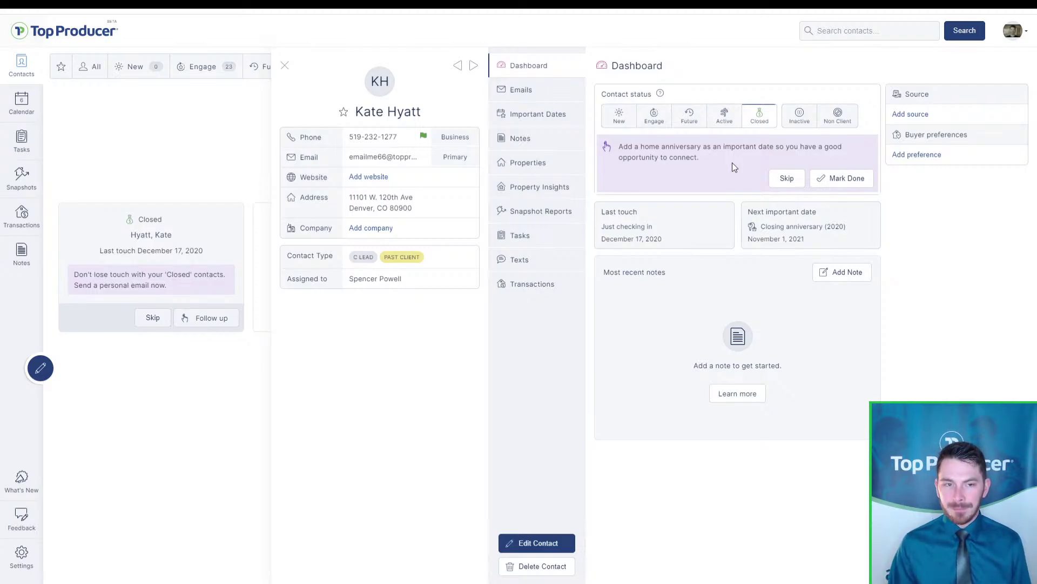
Delete the Closing anniversary (2020) entry from the contact's Important Dates
click(524, 116)
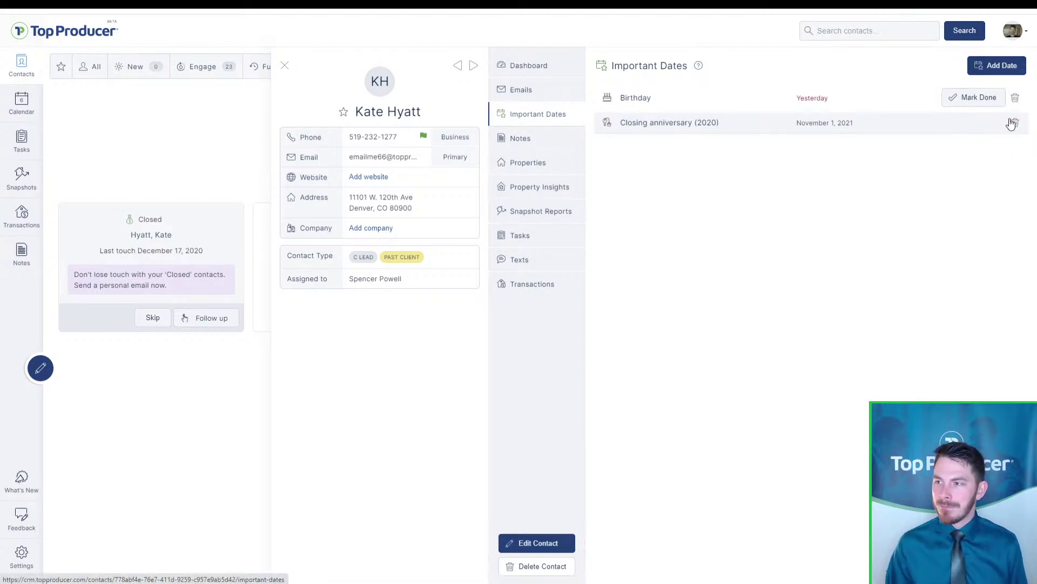
click(1015, 123)
click(612, 326)
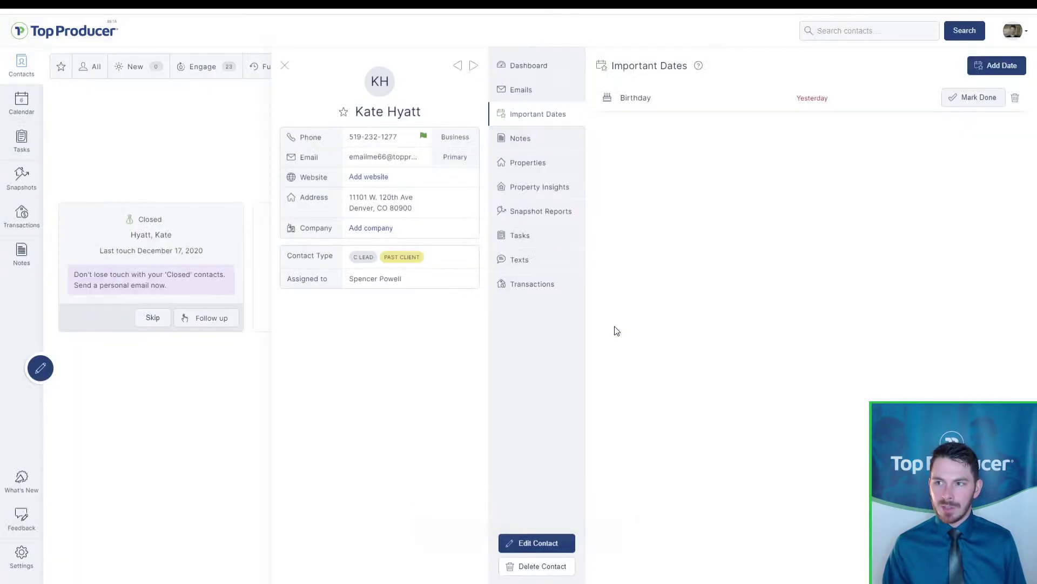
key(ctrl)
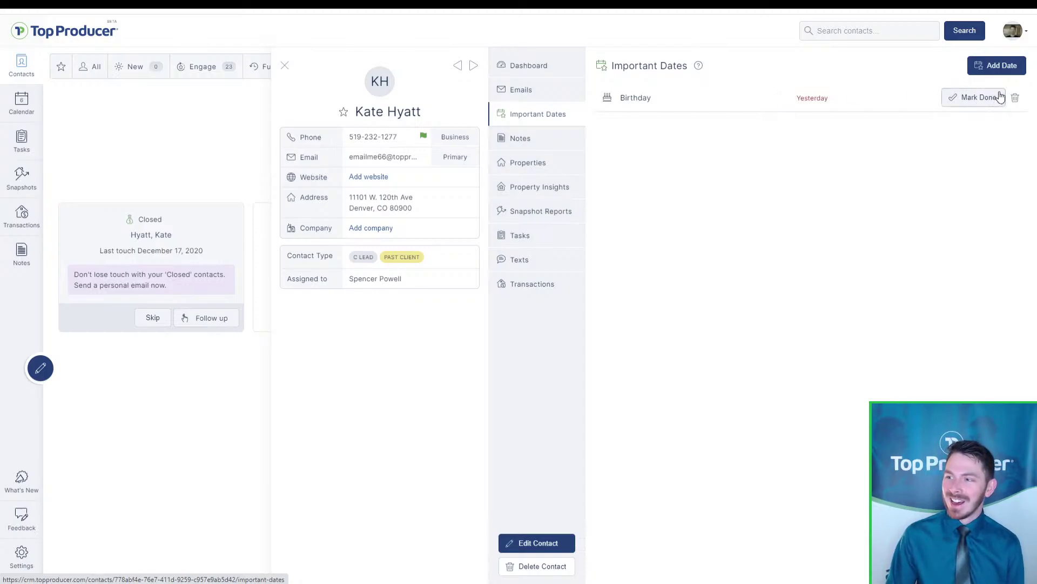
Add an annually repeating 'Closing anniversary' date on February 1, 2021 and save it
click(1018, 70)
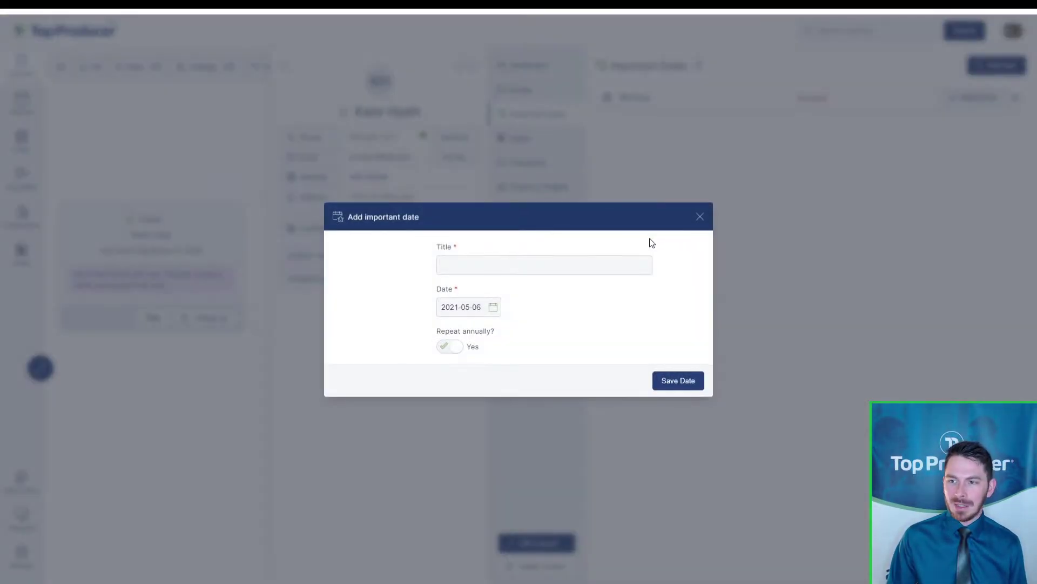
click(569, 270)
text(Closing ann)
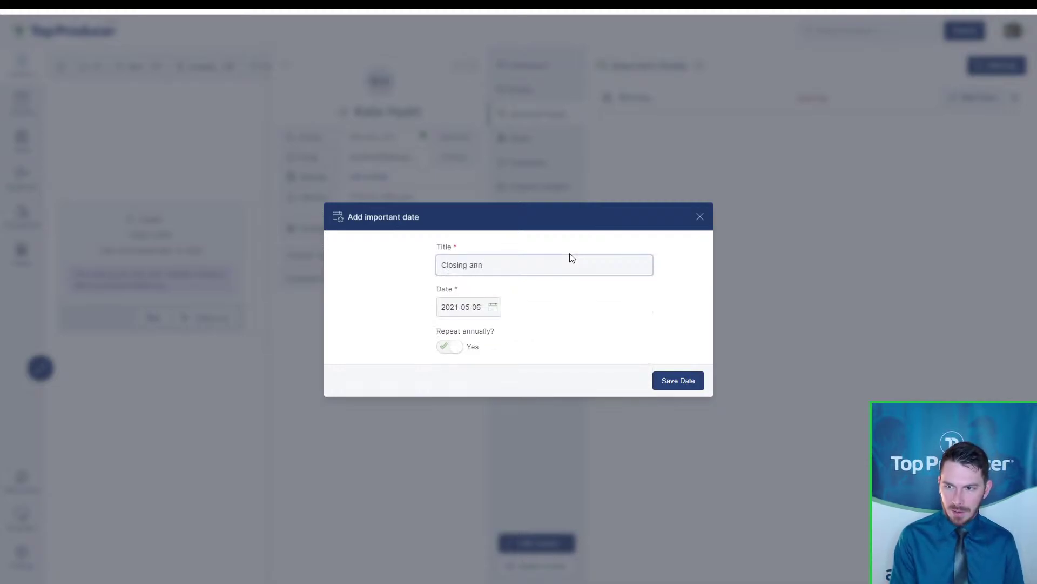
text(iversary)
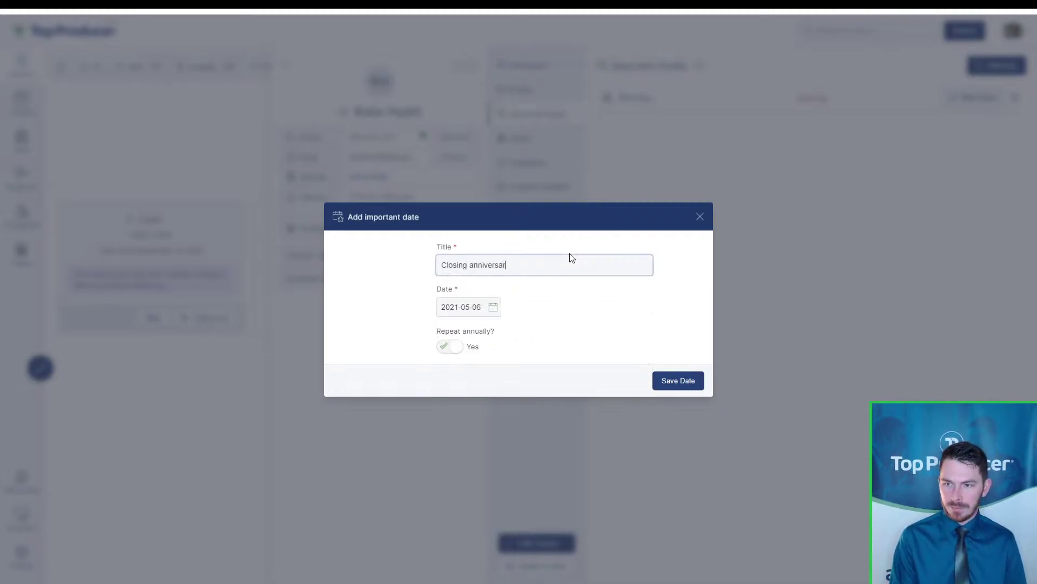
click(498, 311)
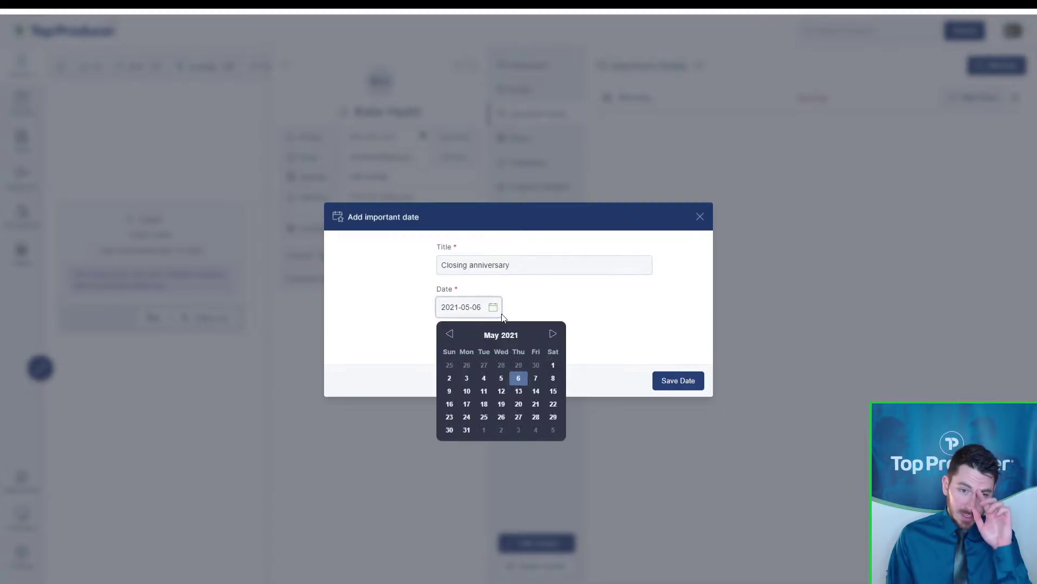
click(450, 334)
click(450, 334)
click(450, 334)
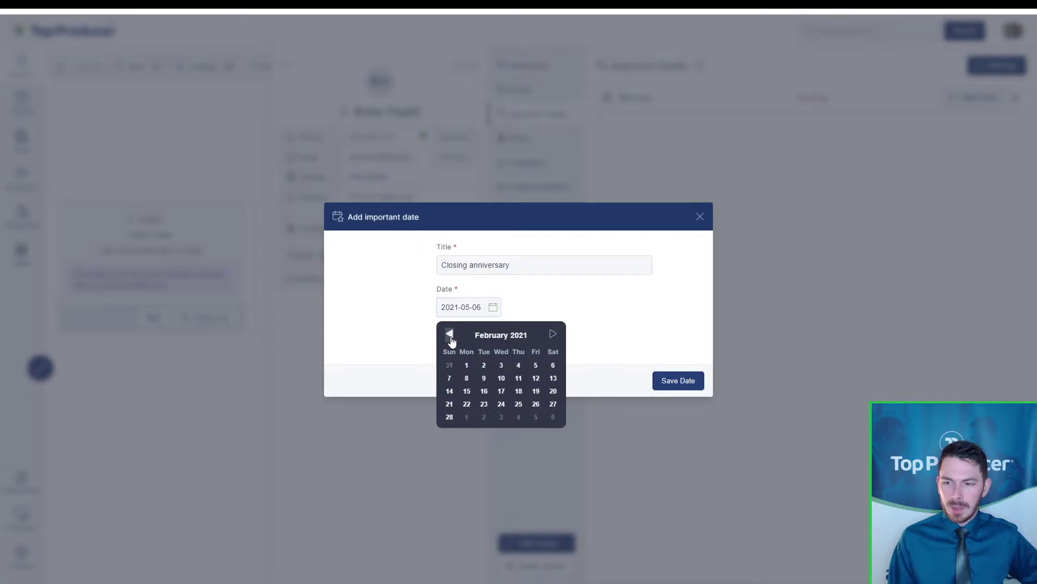
click(467, 366)
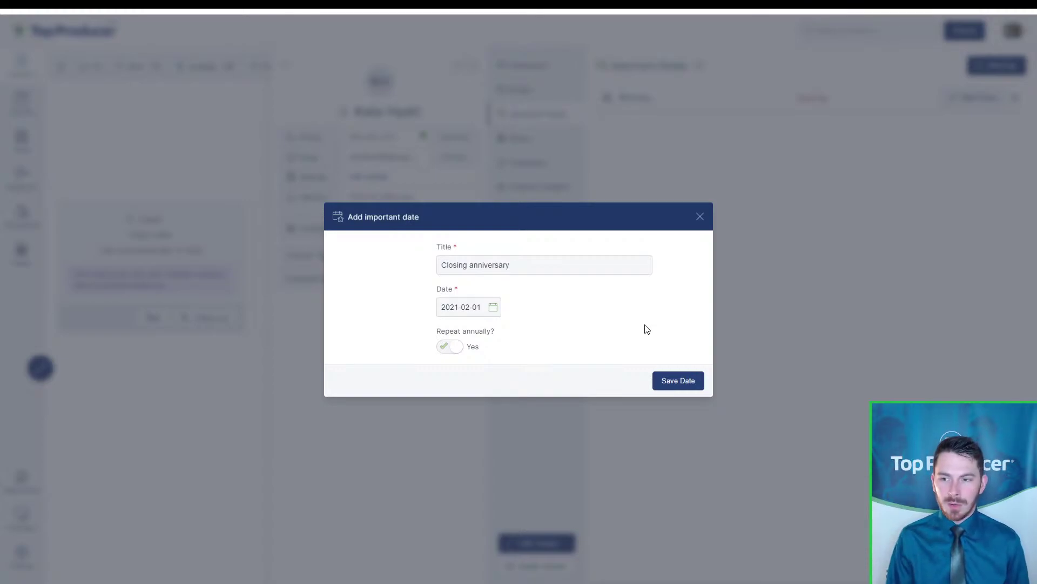
click(670, 379)
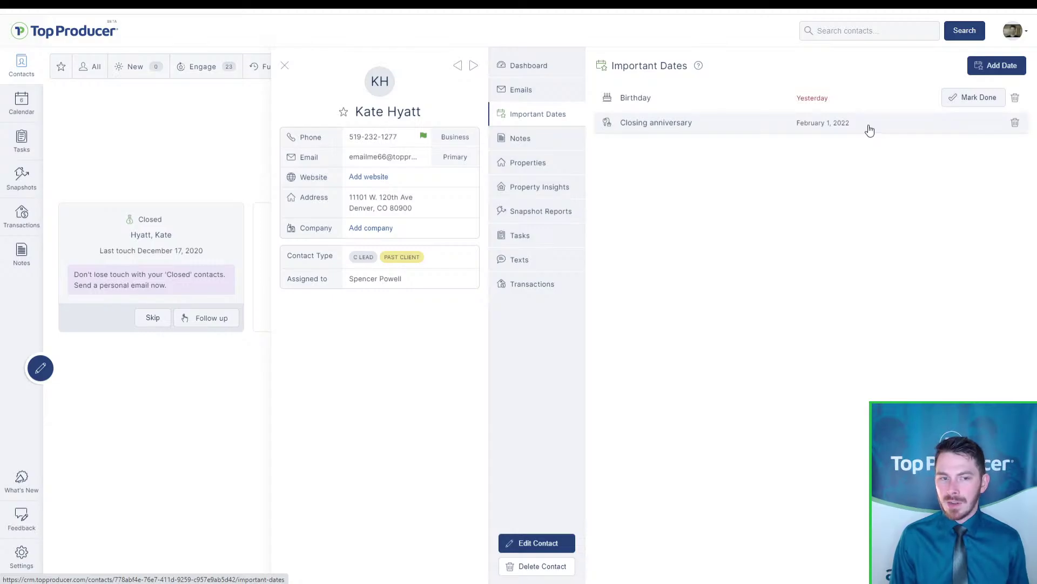
key(ctrl)
Page the calendar back to February 2021, then bring up today's Tasks list
key(ctrl)
key(ctrl)
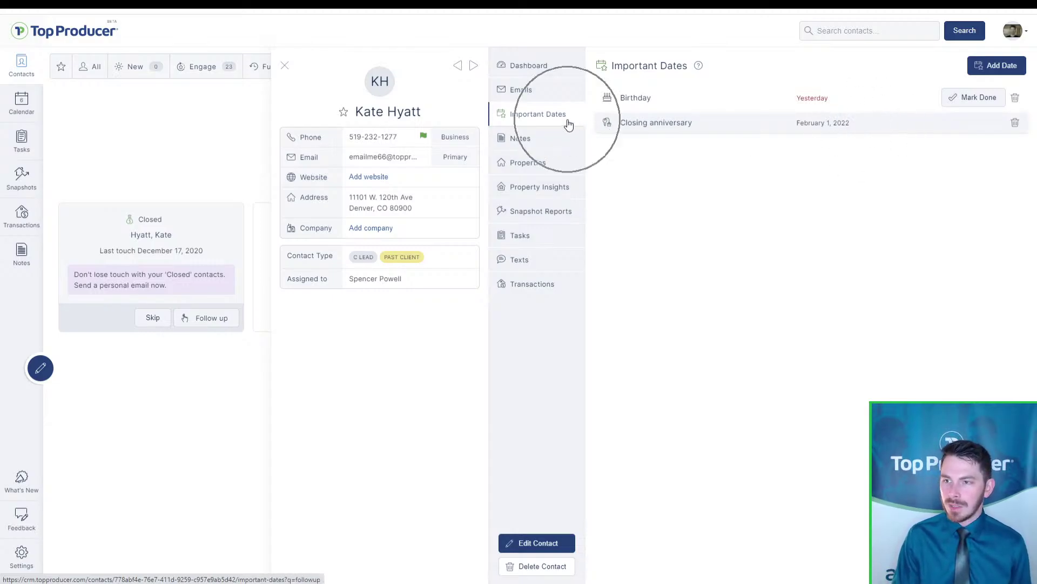
key(ctrl)
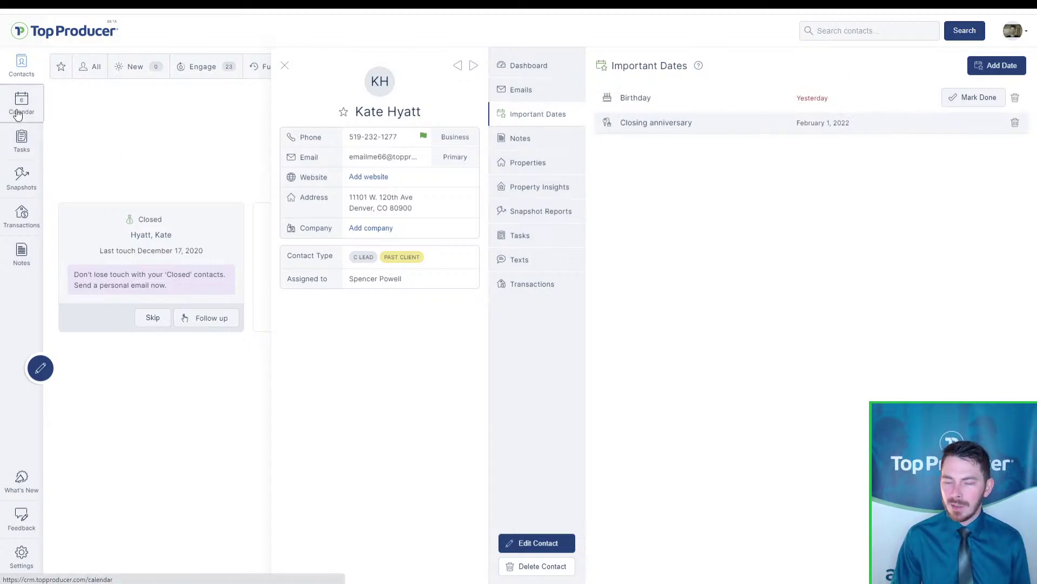
click(18, 114)
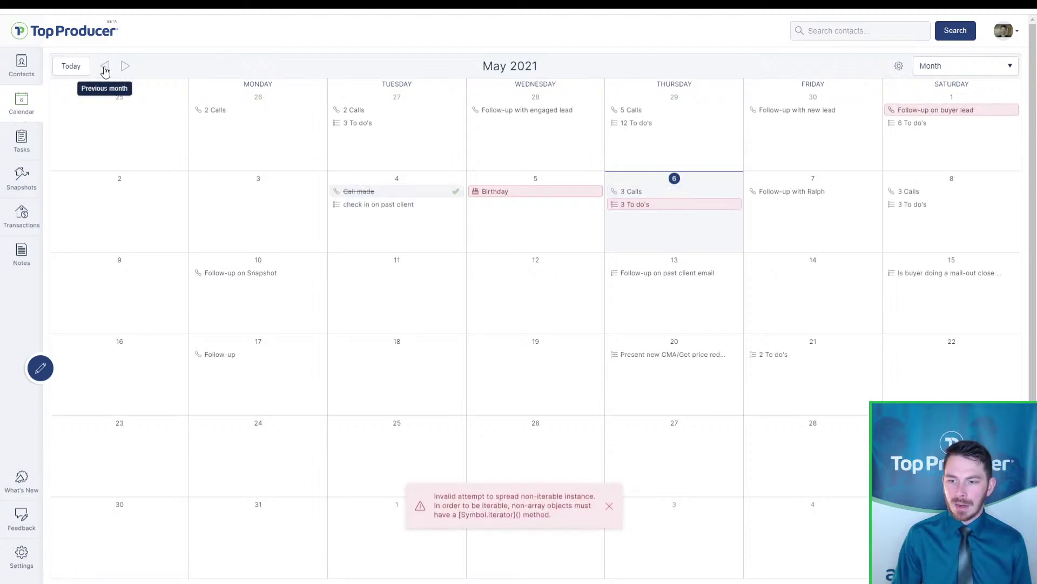
click(105, 66)
click(105, 66)
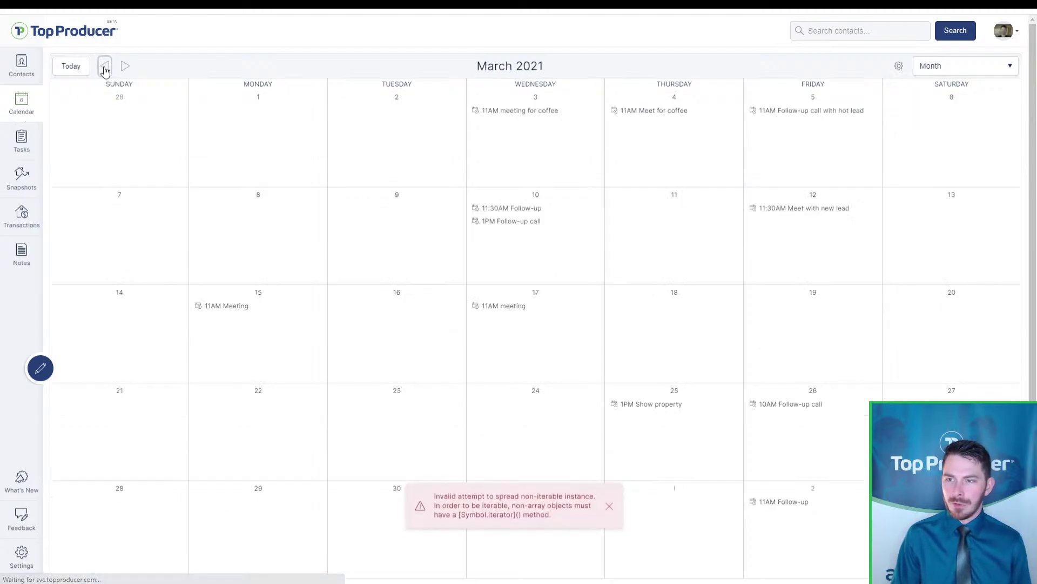
click(105, 66)
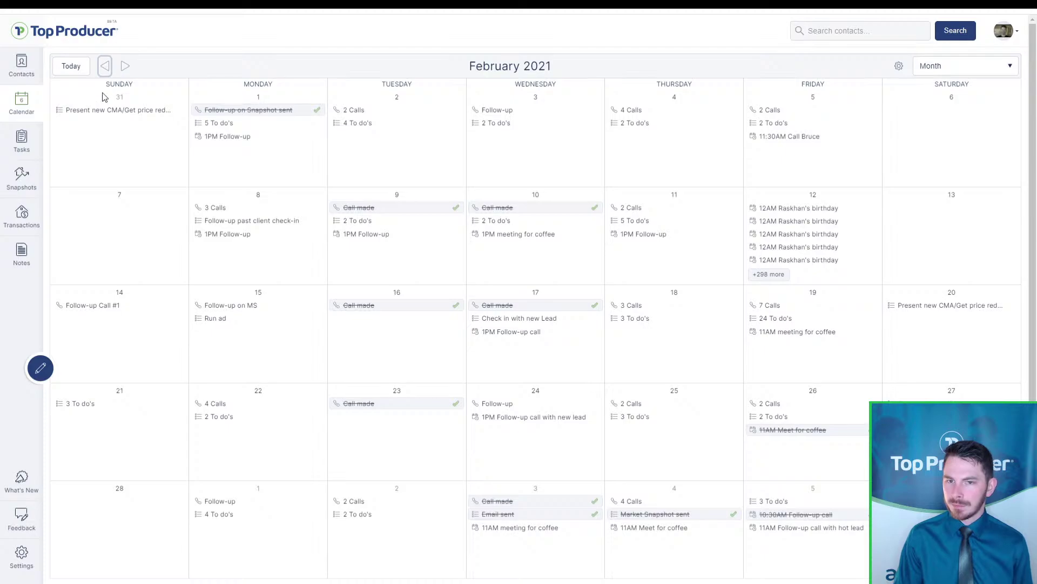
click(31, 144)
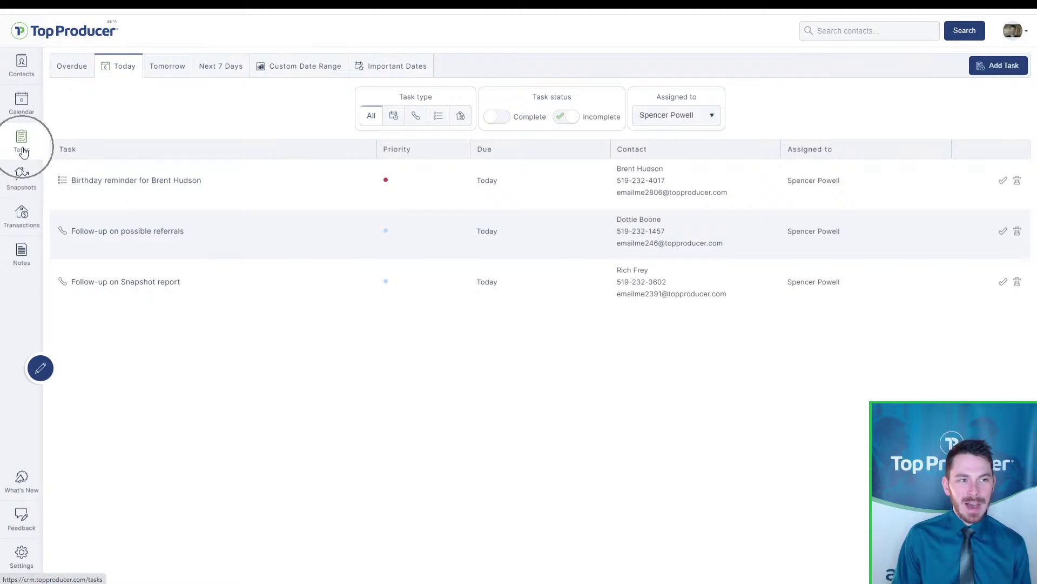
Switch to upcoming important dates, then sign out and back in with saved credentials
click(369, 76)
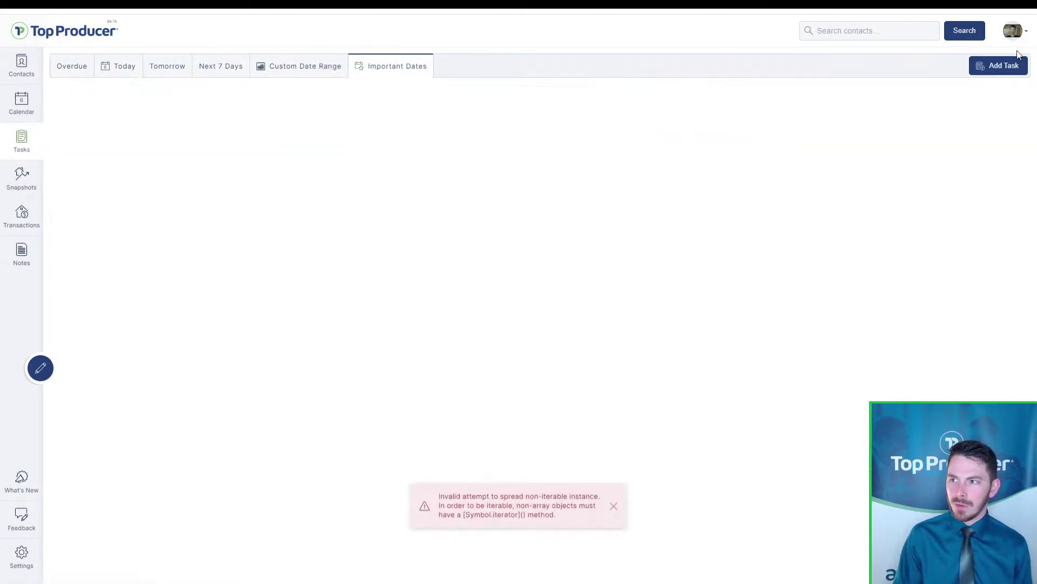
click(1012, 31)
click(989, 139)
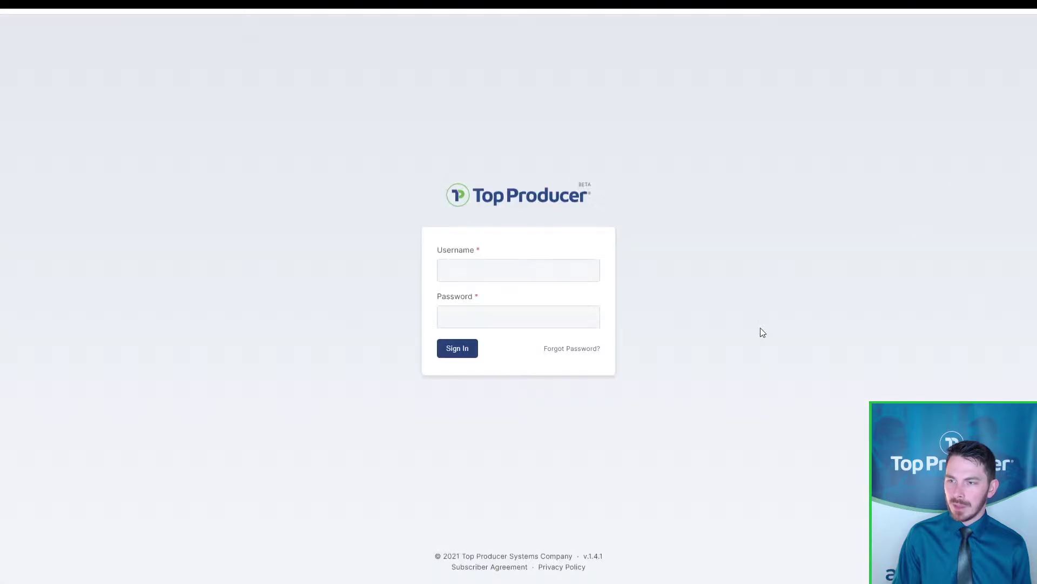
click(461, 351)
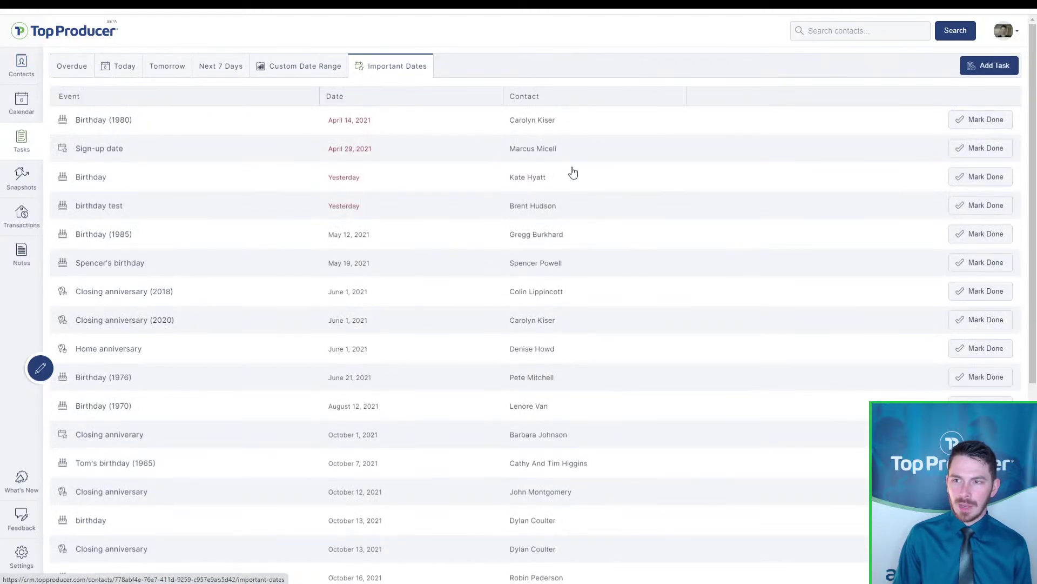
Load more upcoming dates and open the contact with the February 1, 2022 Closing anniversary
click(423, 73)
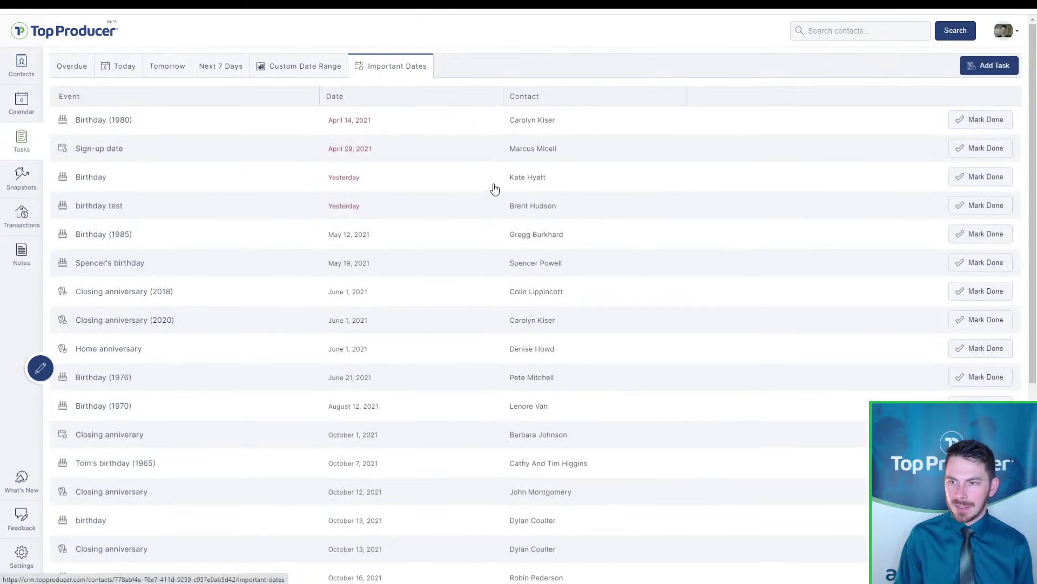
key(ctrl)
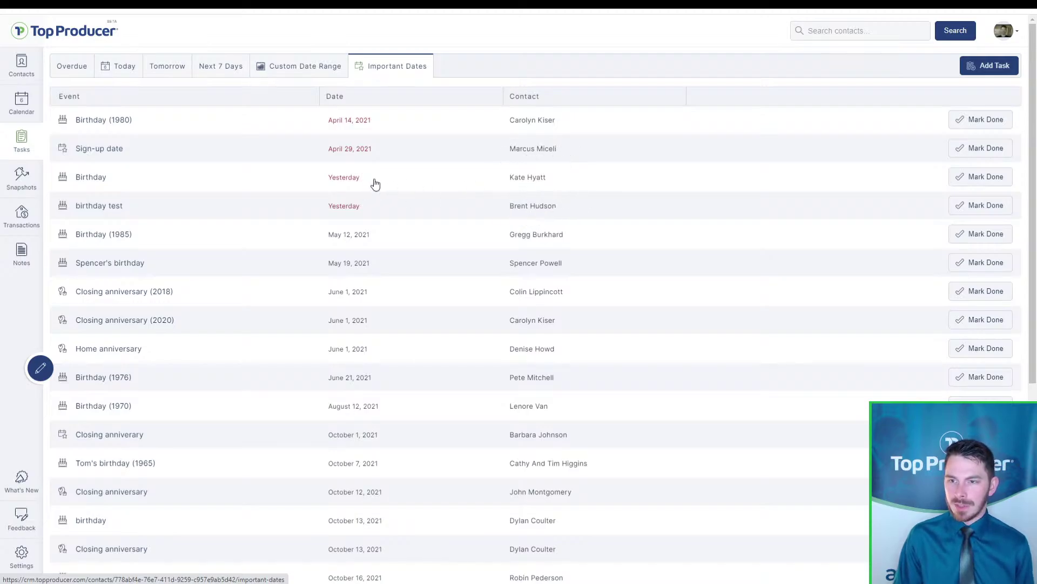
key(ctrl)
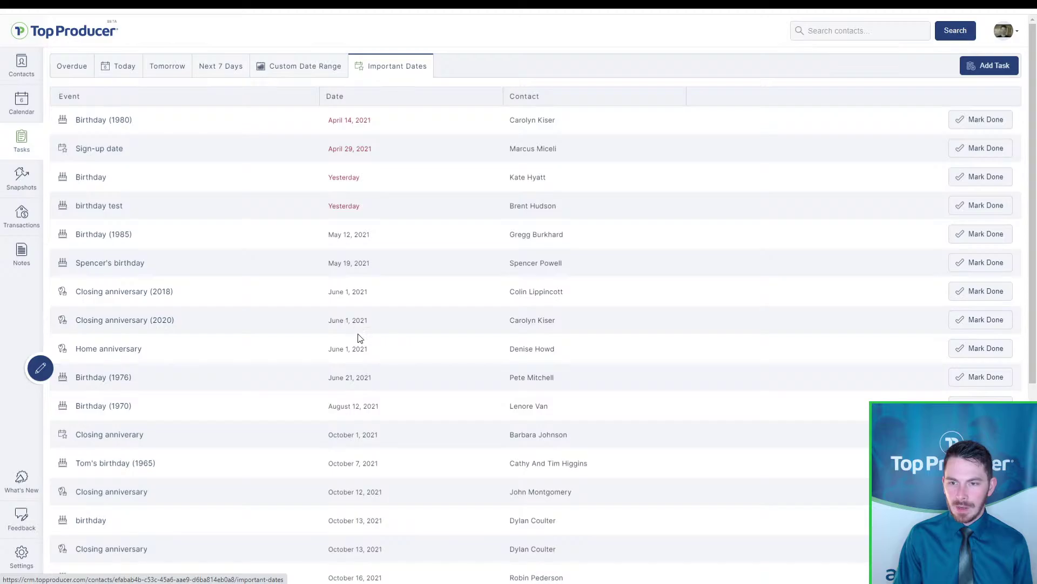
scroll(394, 362, down, 2)
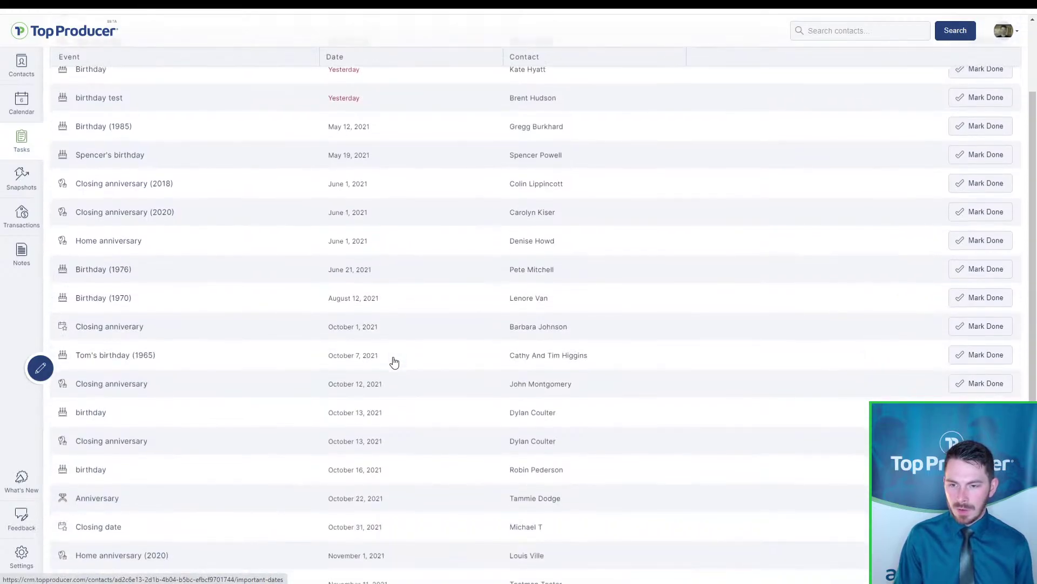
scroll(395, 362, down, 3)
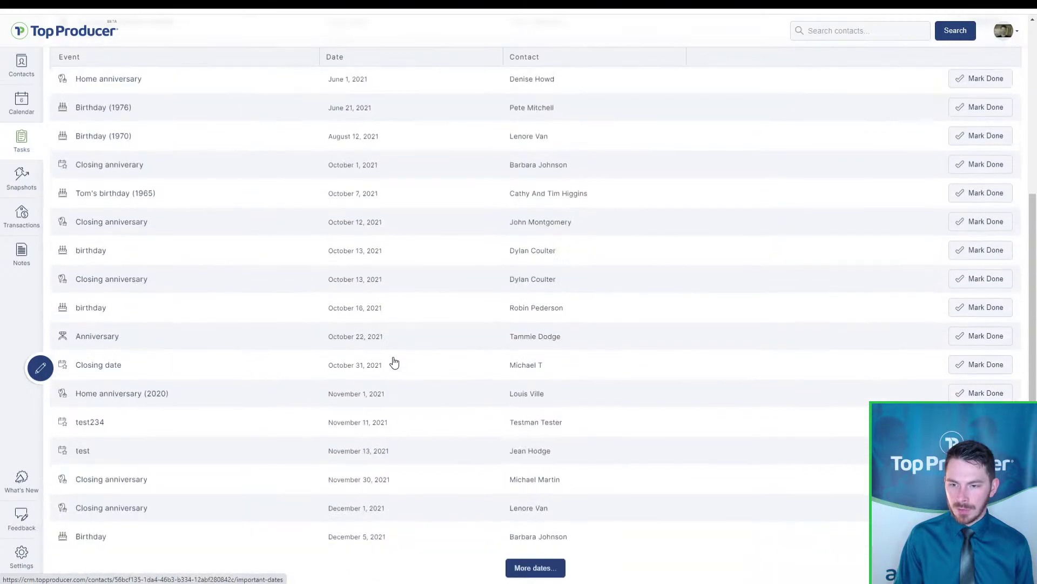
click(534, 567)
scroll(446, 475, down, 4)
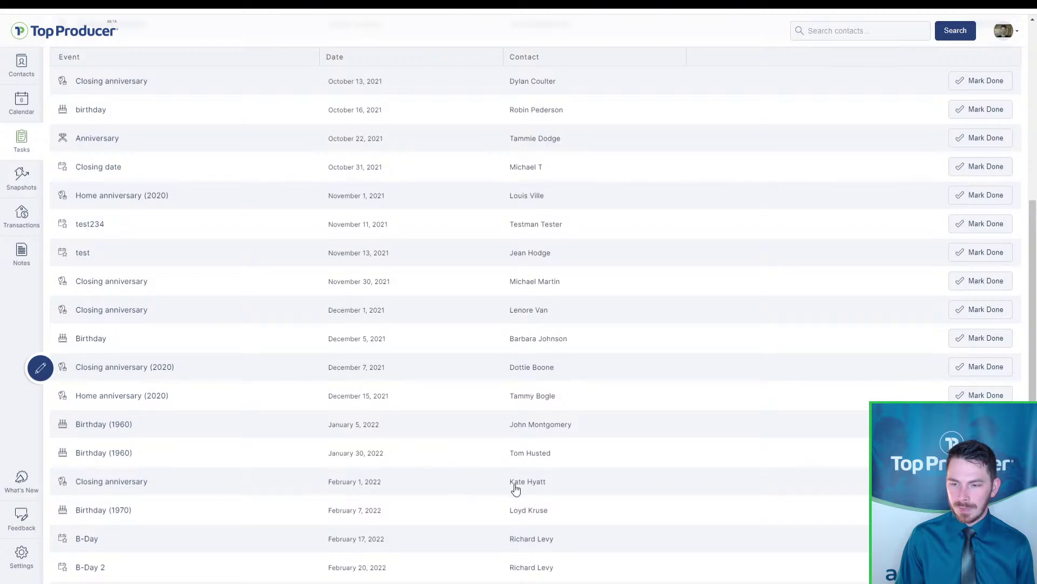
key(ctrl)
key(ctrl)
key(ctrl)
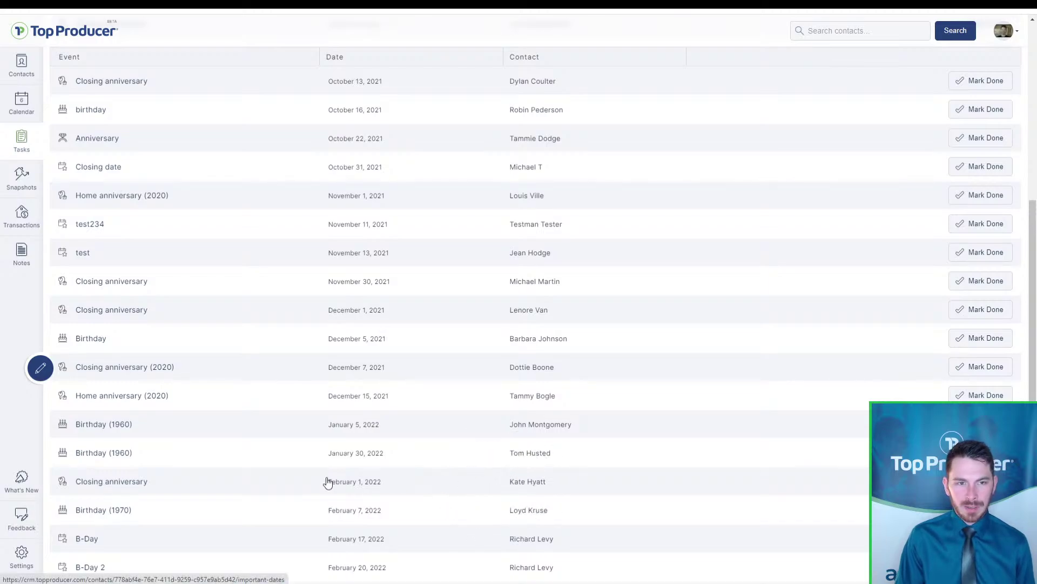
key(ctrl)
key(ctrl)
click(327, 477)
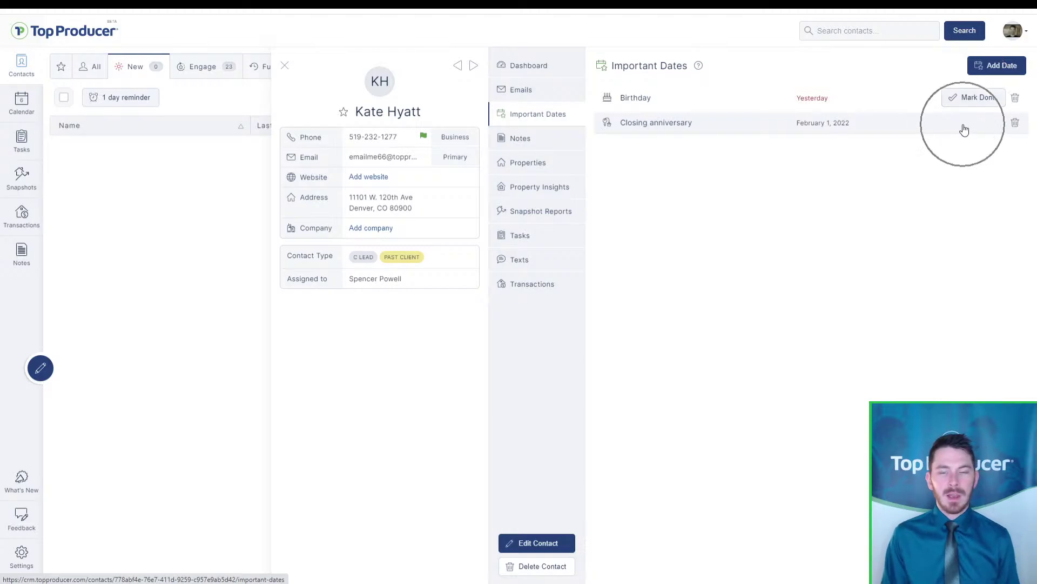
Start the birthday wrap-up, dismiss it unsaved, and close the contact record
click(969, 97)
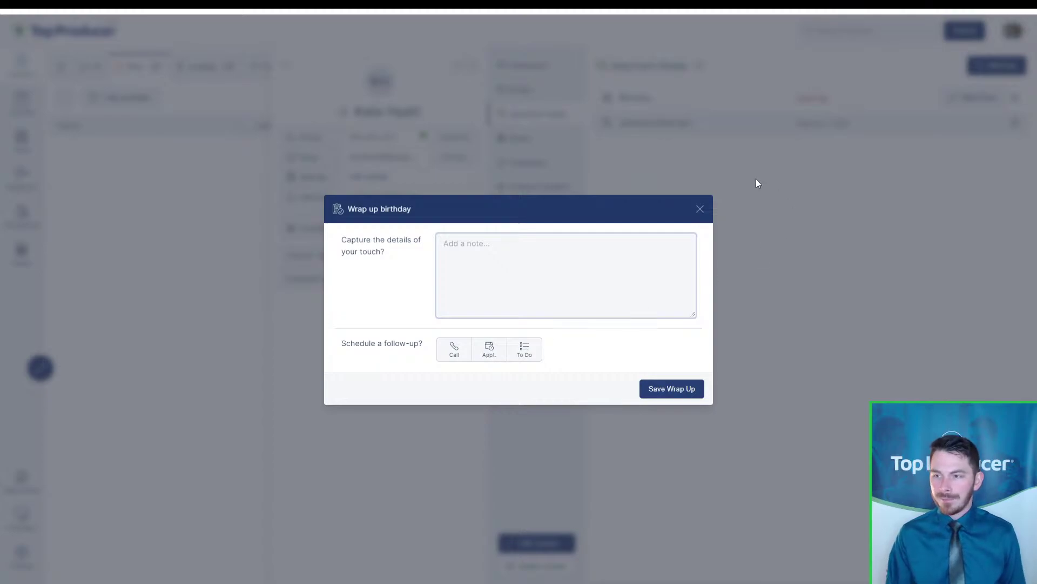
click(701, 208)
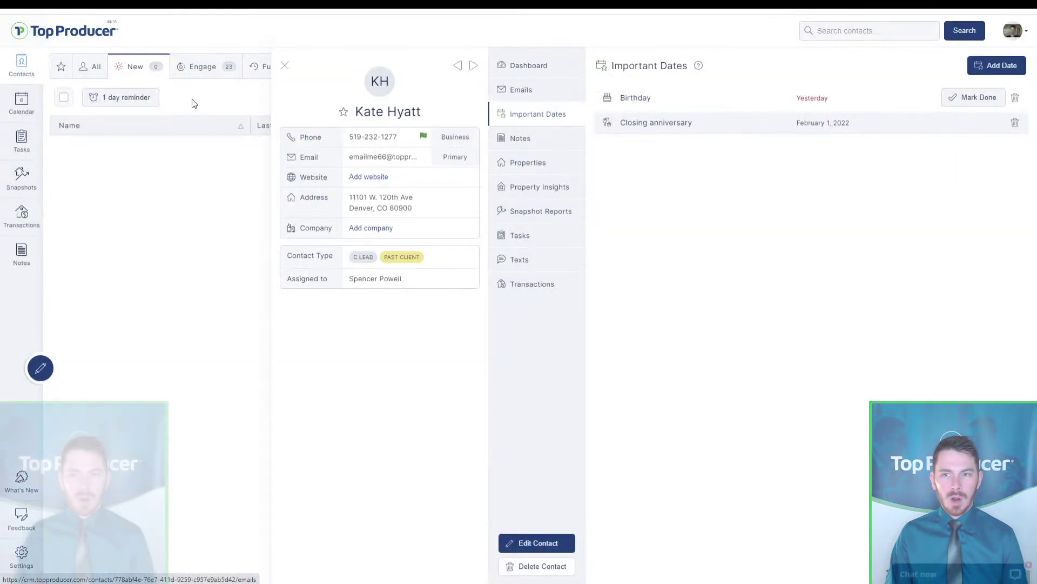
click(284, 66)
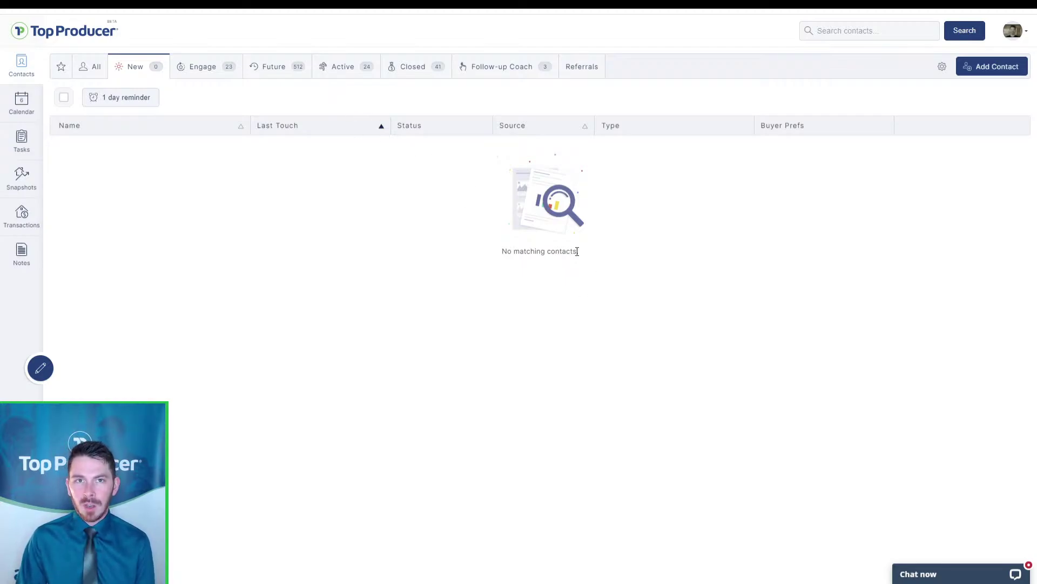
Sort Engage contacts by last touch and view the 2-days-ago contact's Snapshot Reports
click(207, 70)
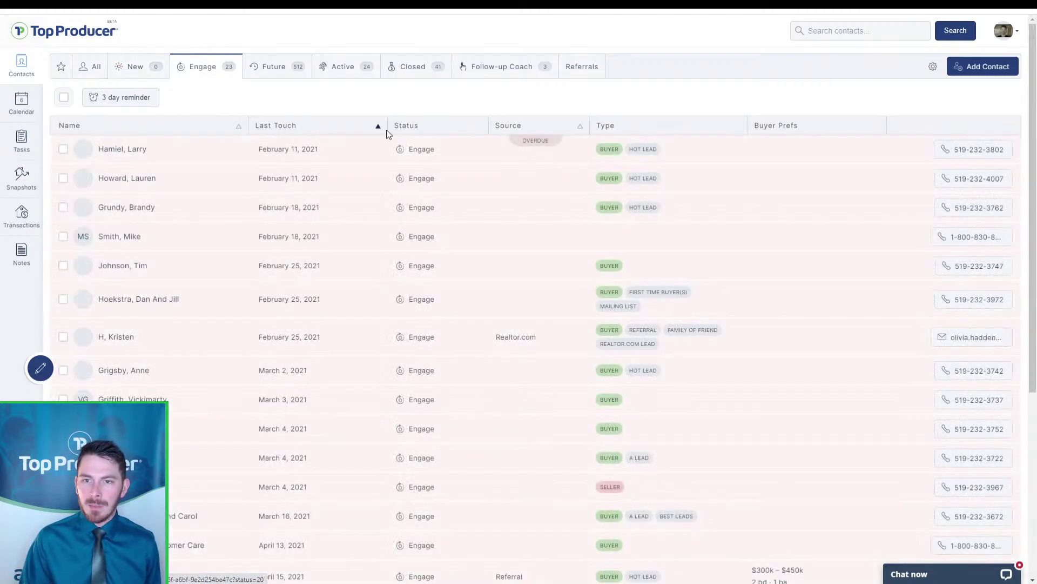
click(368, 129)
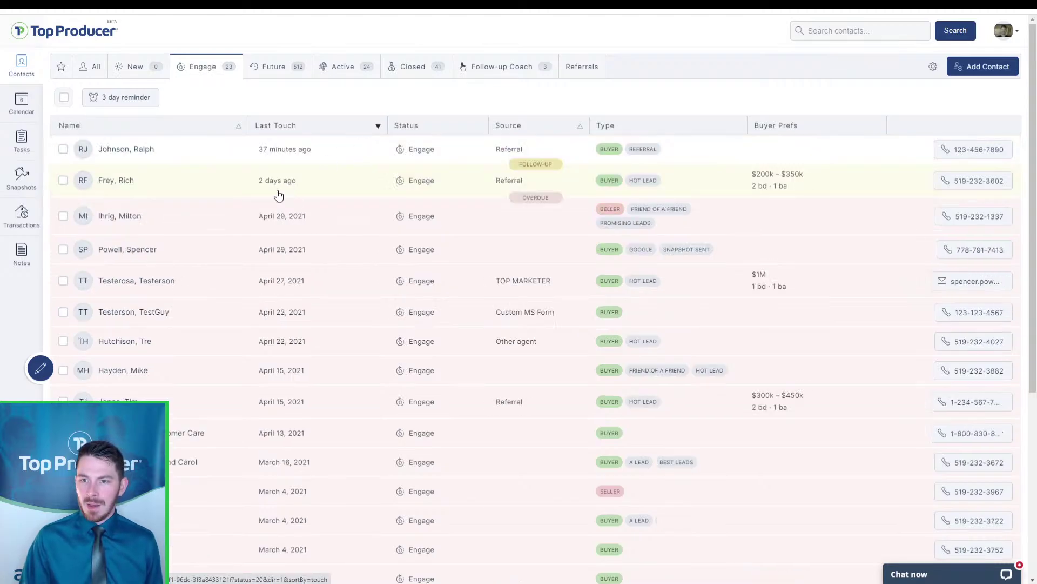
click(121, 188)
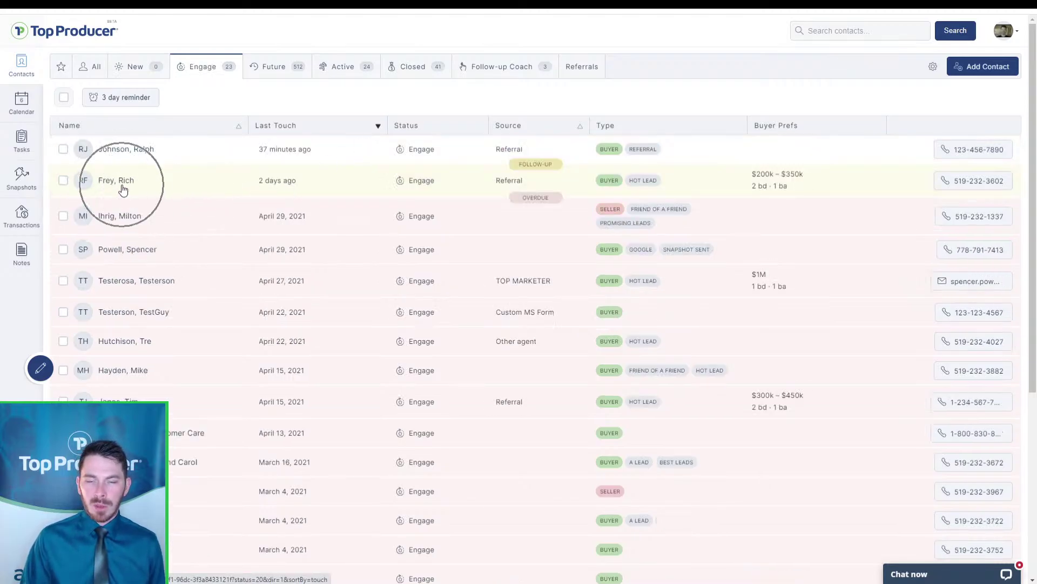
click(605, 189)
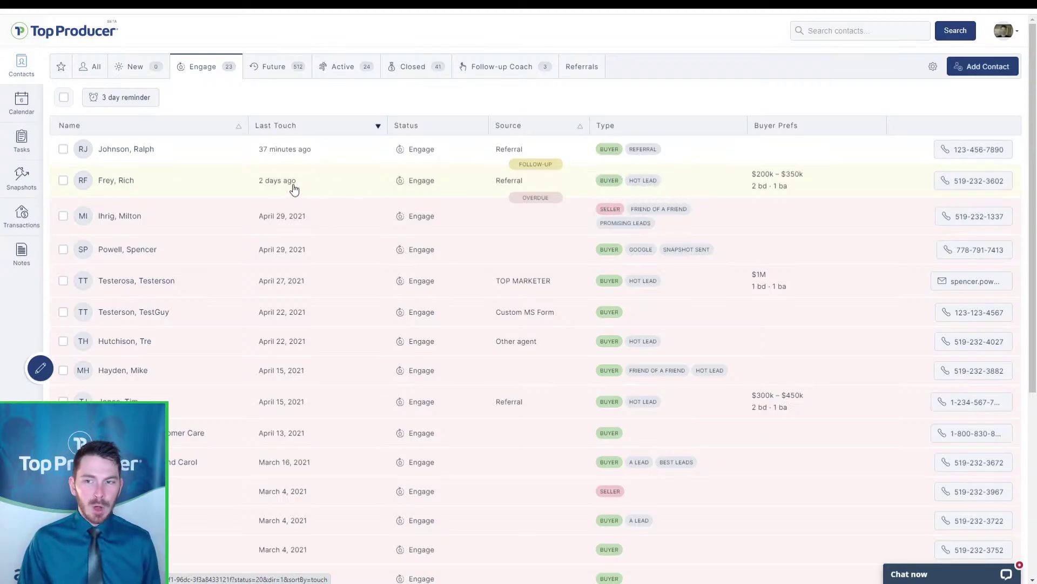
click(382, 196)
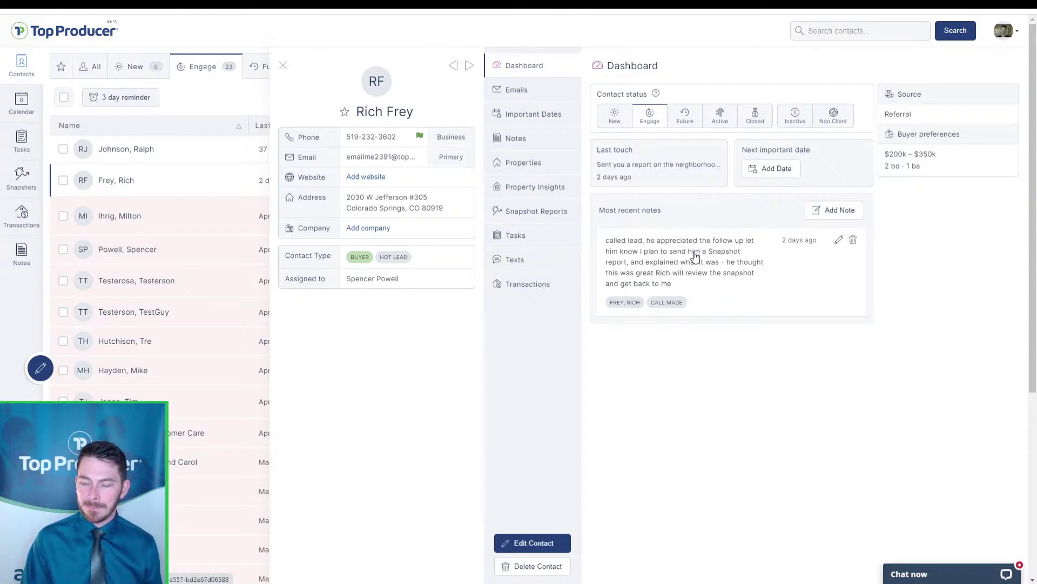
click(541, 210)
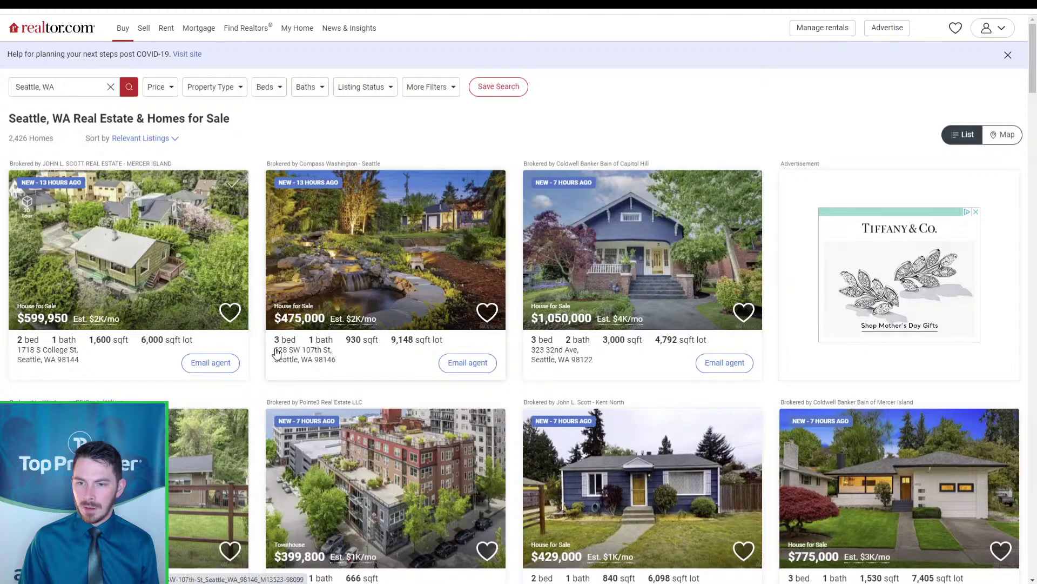
click(315, 366)
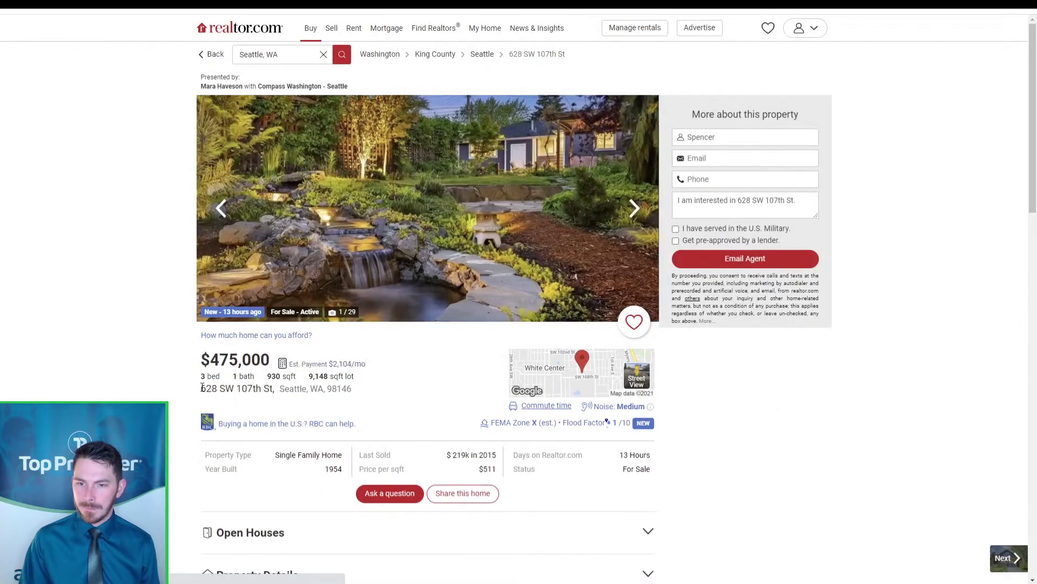
drag(201, 388, 356, 390)
key(ctrl+c)
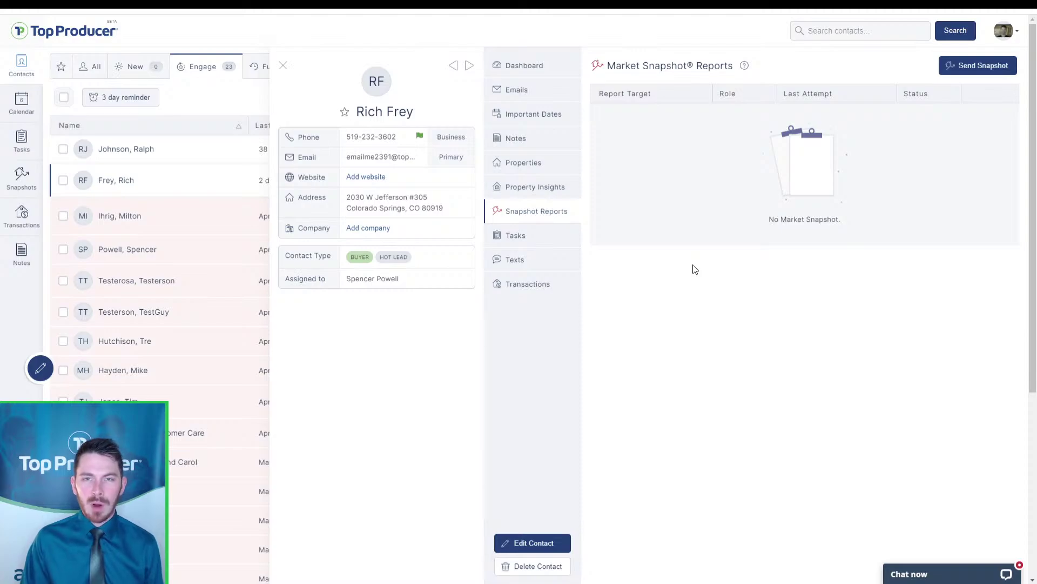
click(551, 195)
click(551, 195)
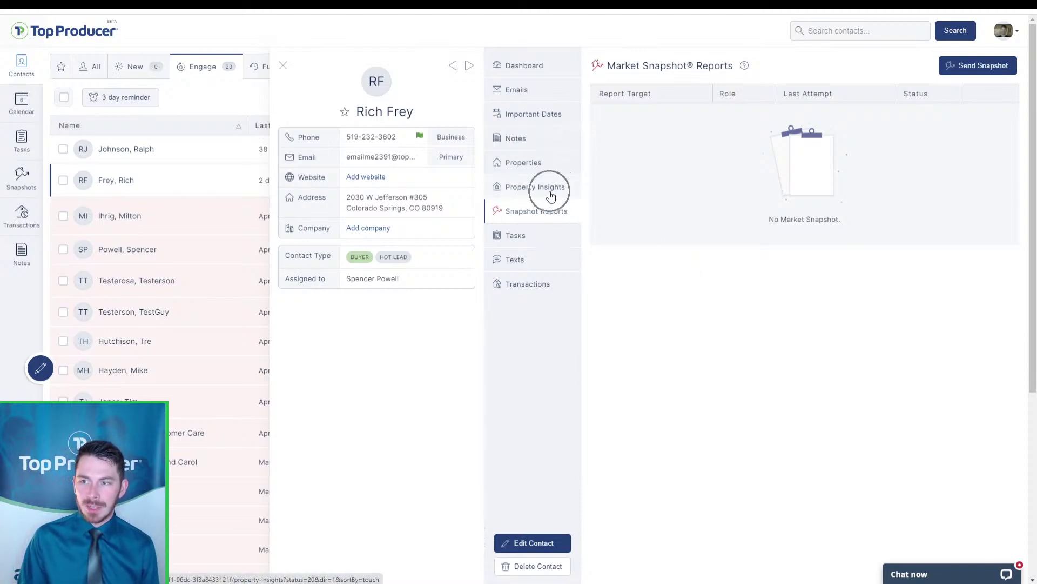
click(963, 67)
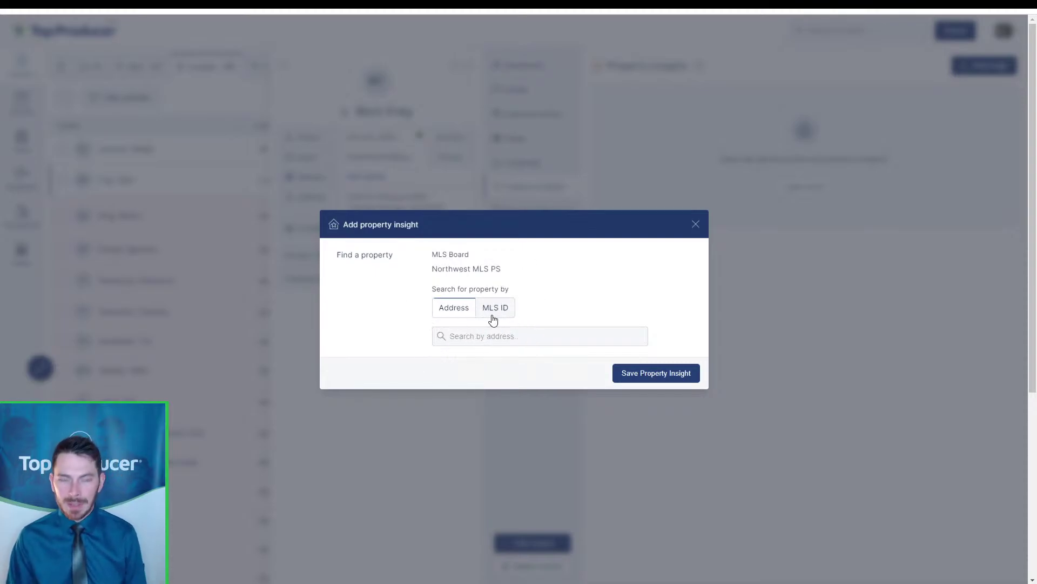
click(452, 336)
key(ctrl+v)
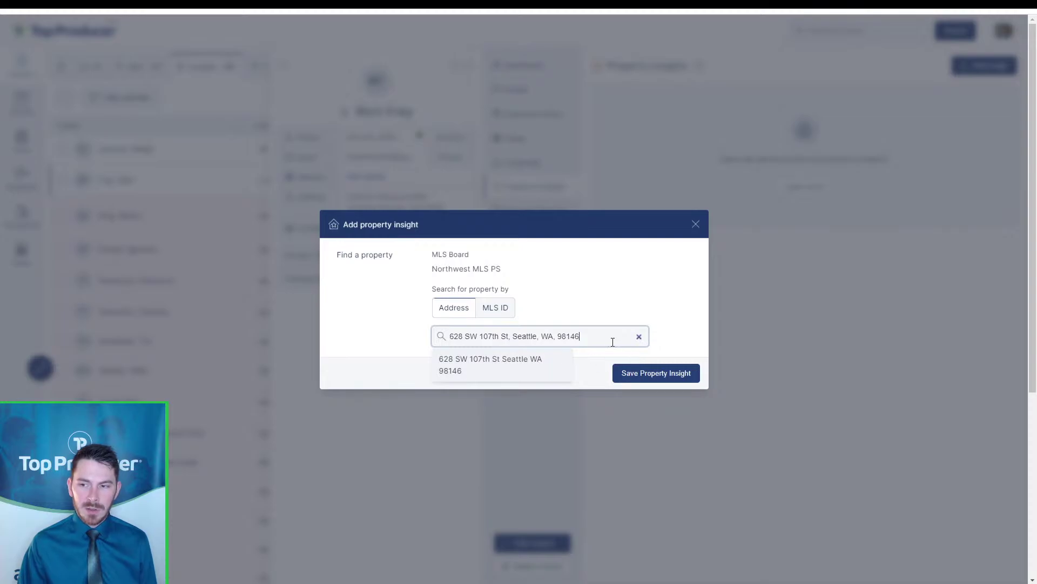
shift+click(474, 336)
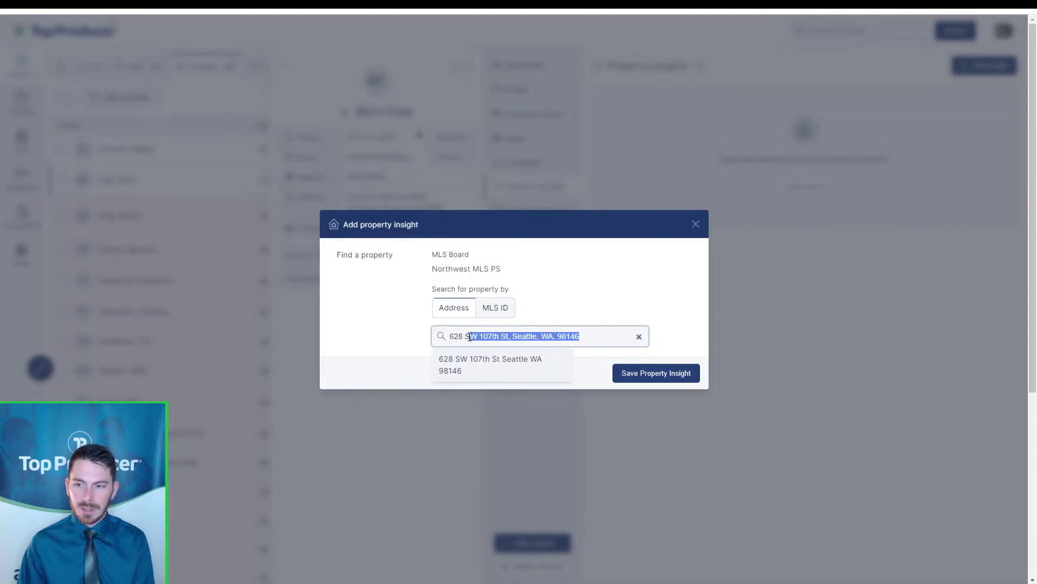
key(BackSpace)
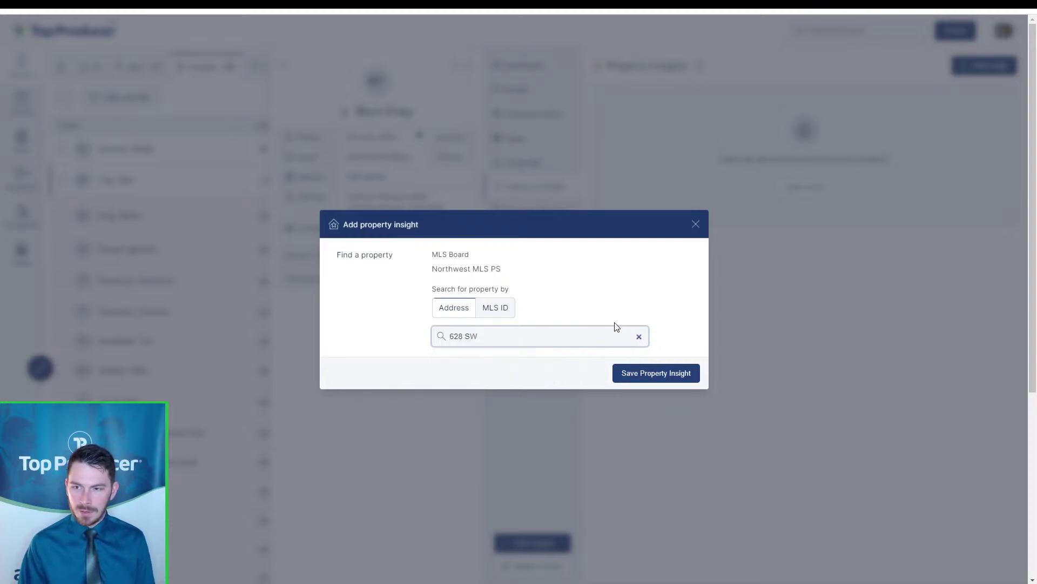
text(W 107)
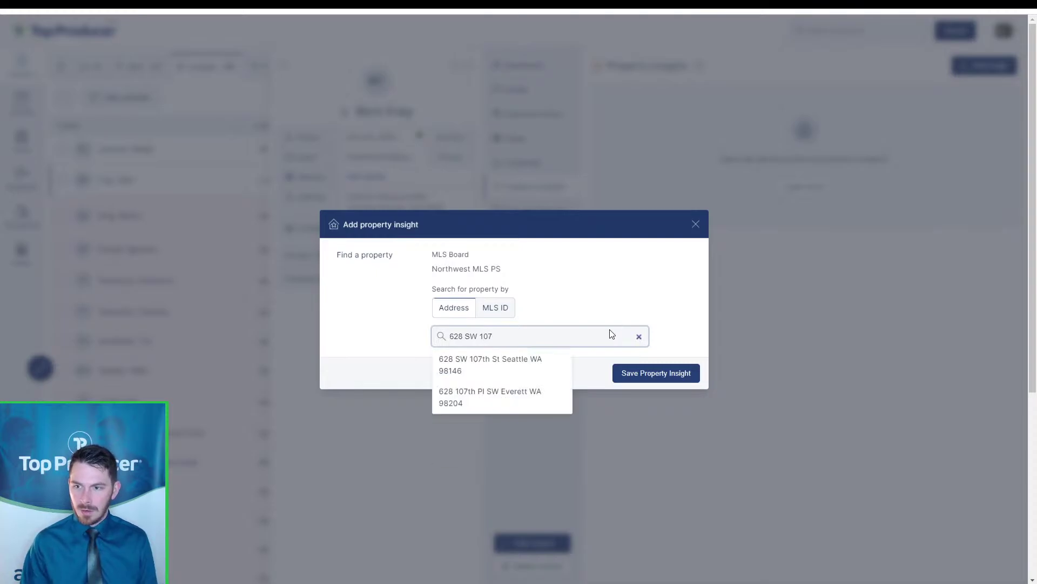
click(515, 392)
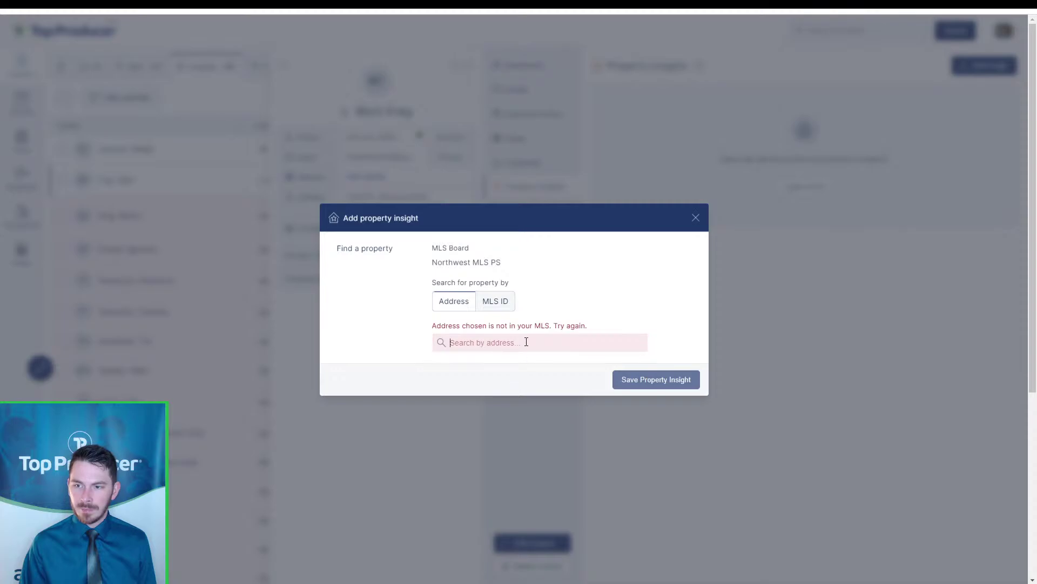
click(527, 343)
key(ctrl+v)
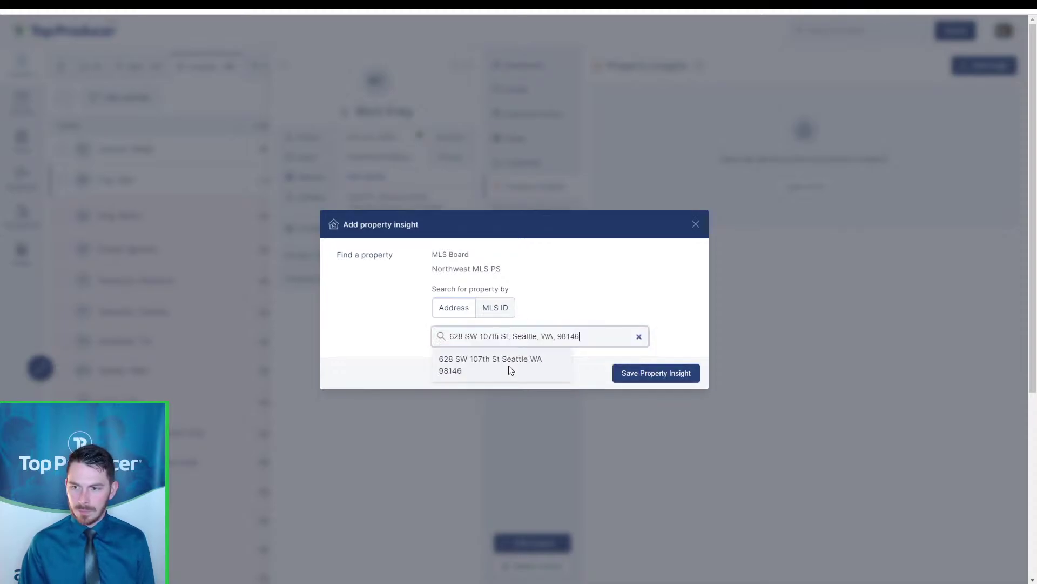
click(508, 365)
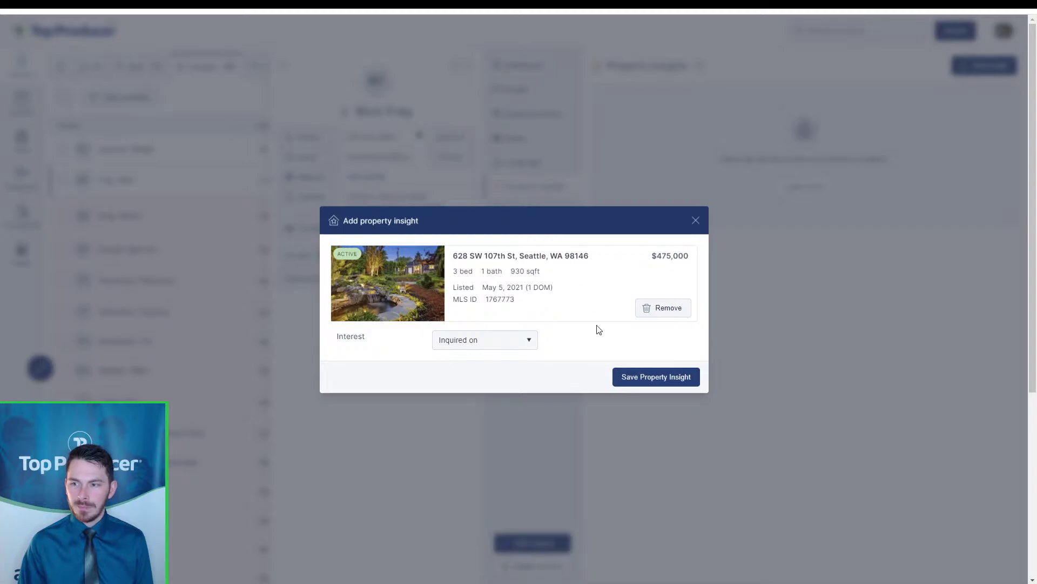
Keep the interest level as Inquired on and save the property insight
key(ctrl)
key(ctrl)
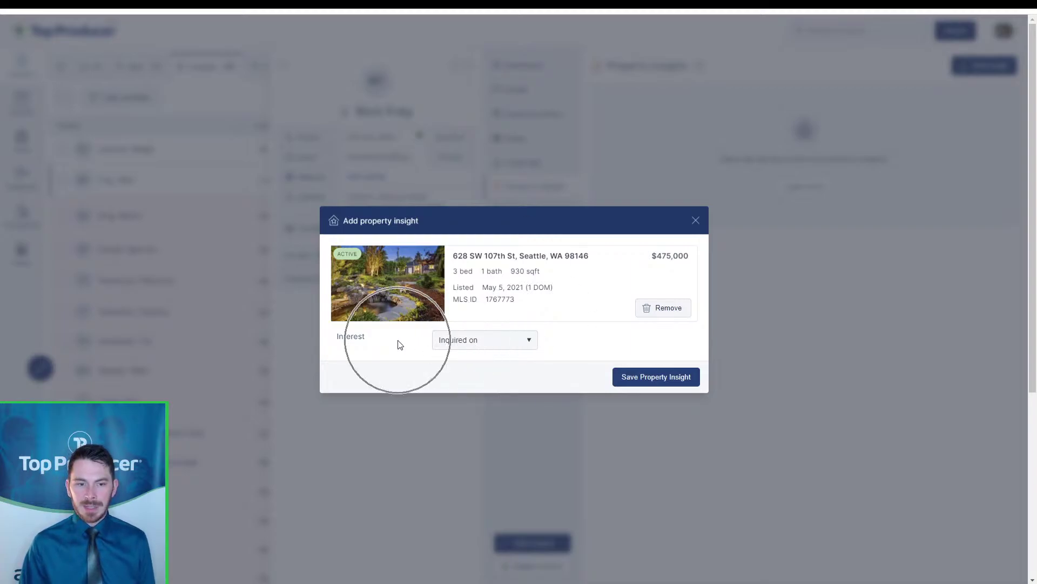
click(458, 343)
click(459, 353)
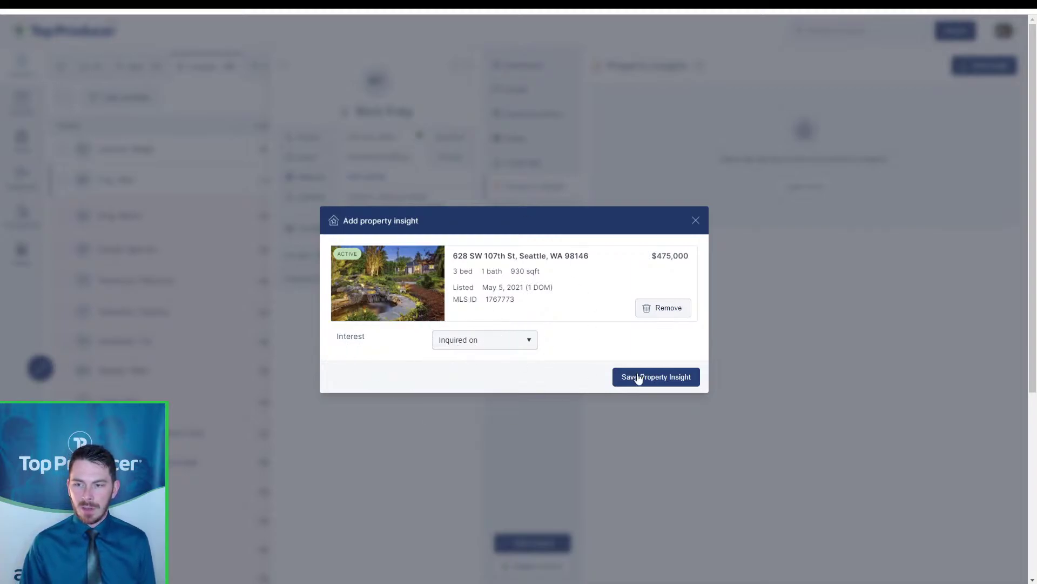
key(ctrl)
click(639, 378)
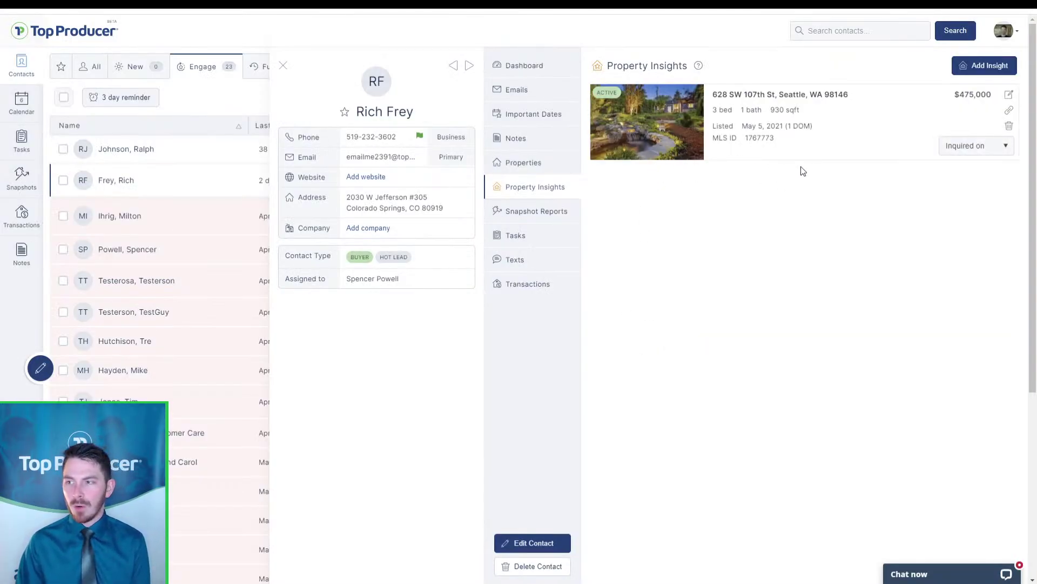
key(ctrl)
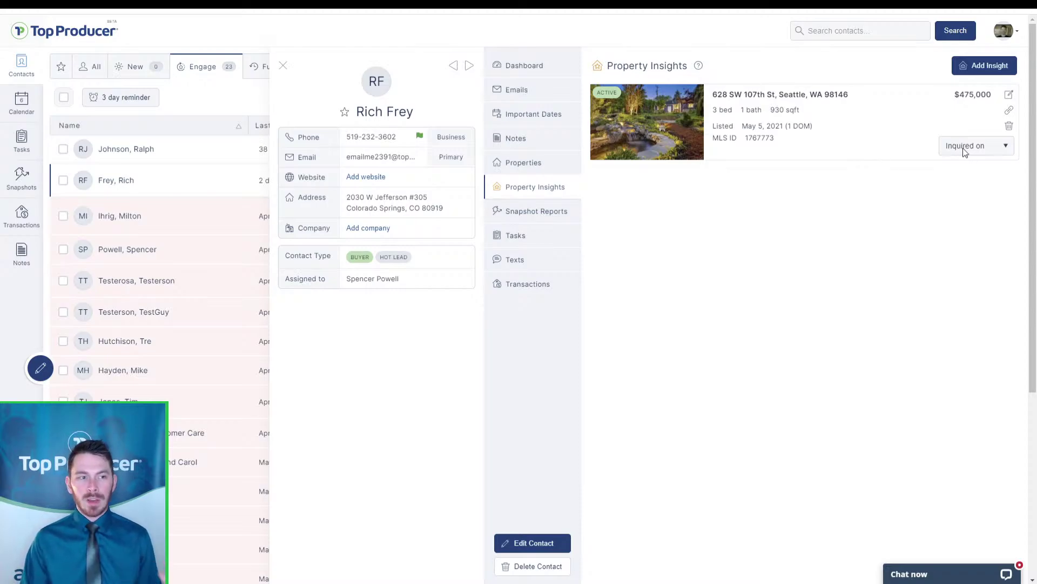
click(967, 146)
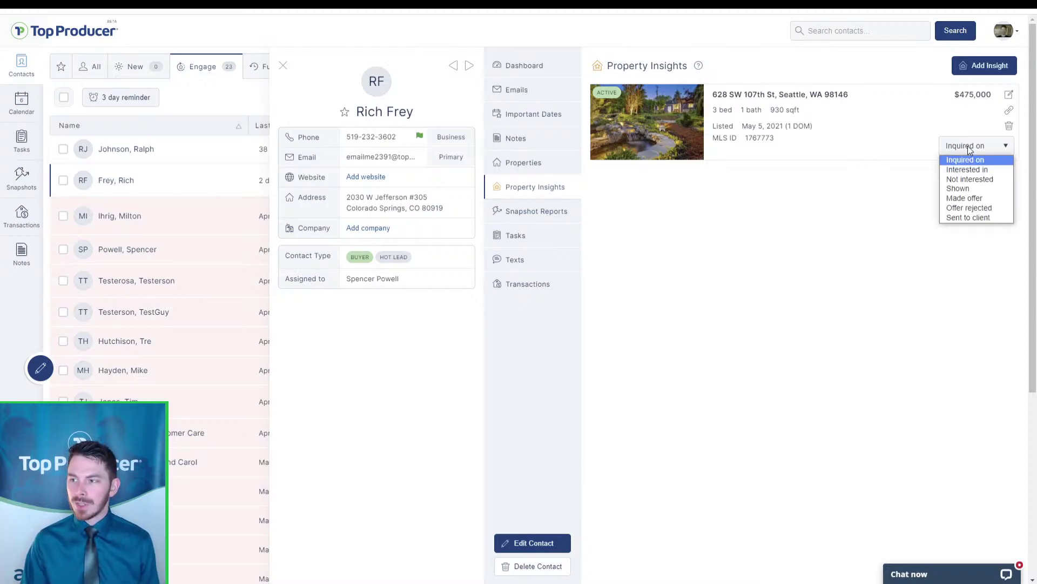
click(974, 176)
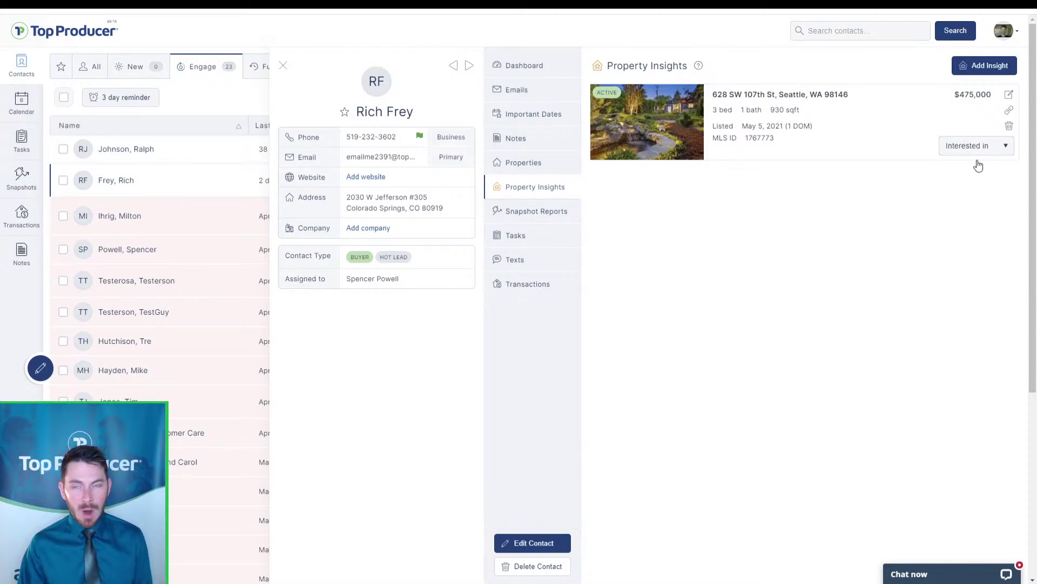
click(977, 147)
click(970, 186)
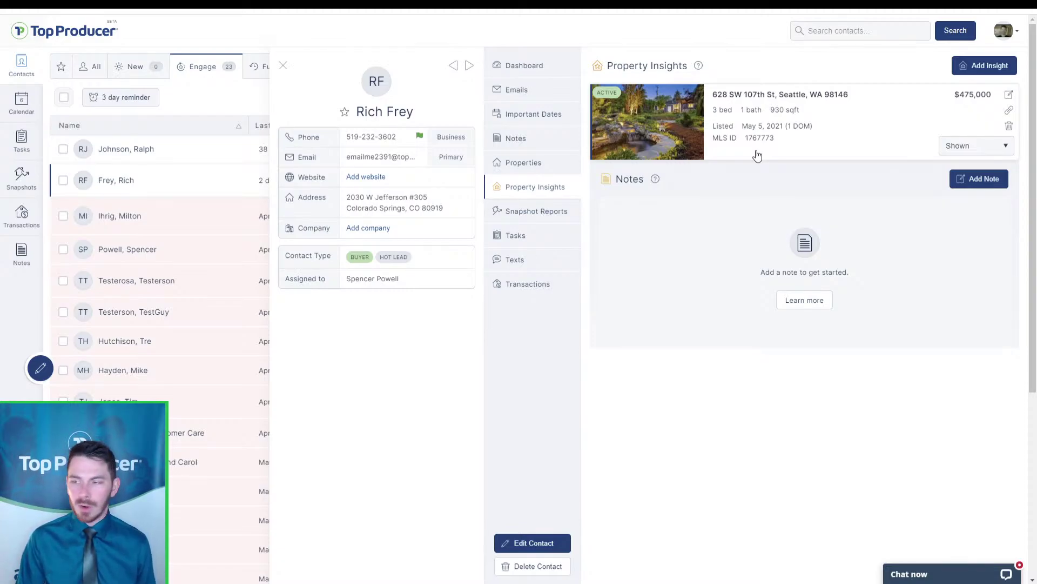
click(997, 182)
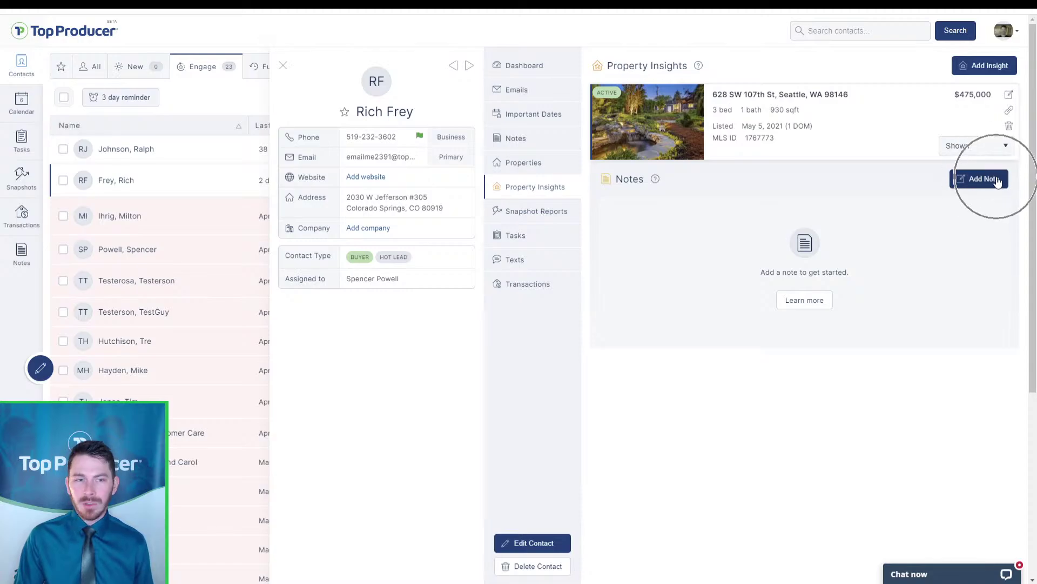
click(1010, 96)
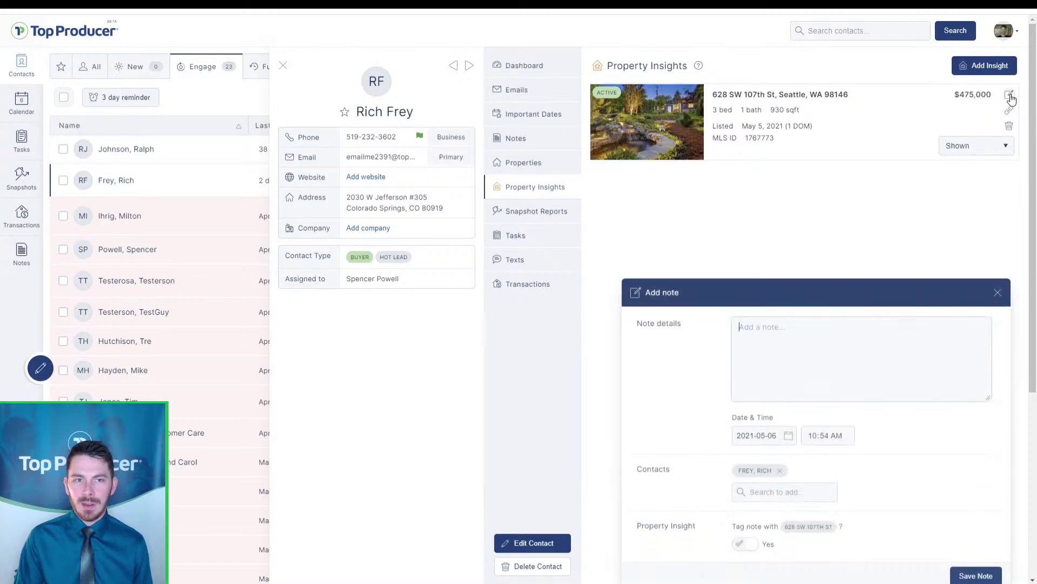
click(753, 345)
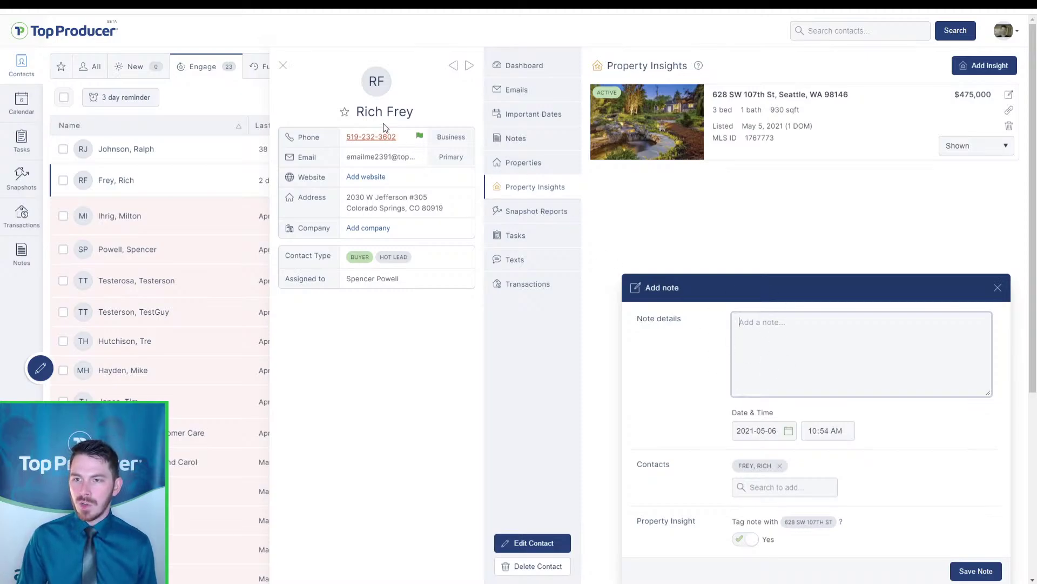
key(ctrl)
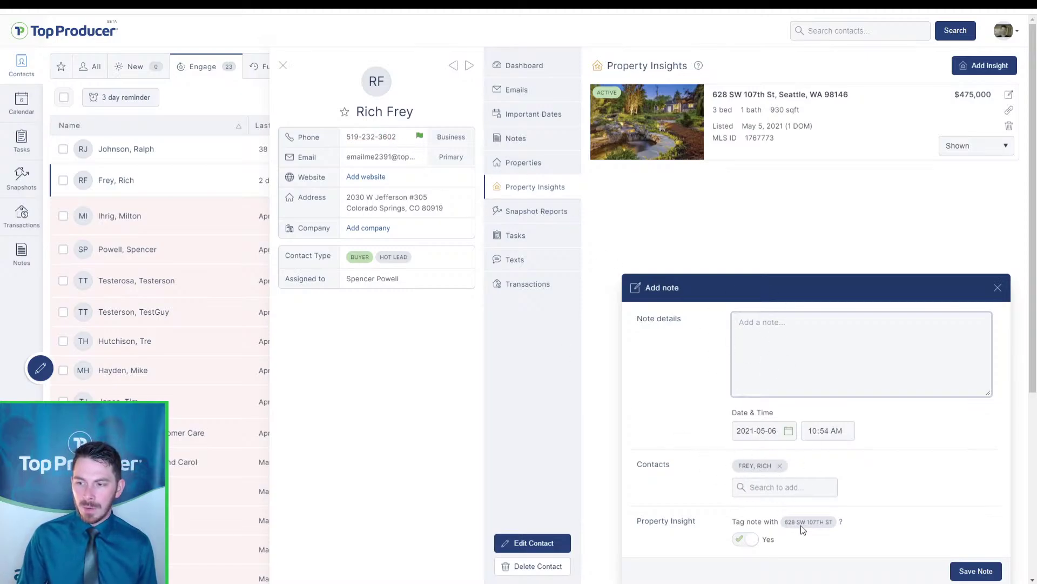
key(ctrl)
key(ctrl)
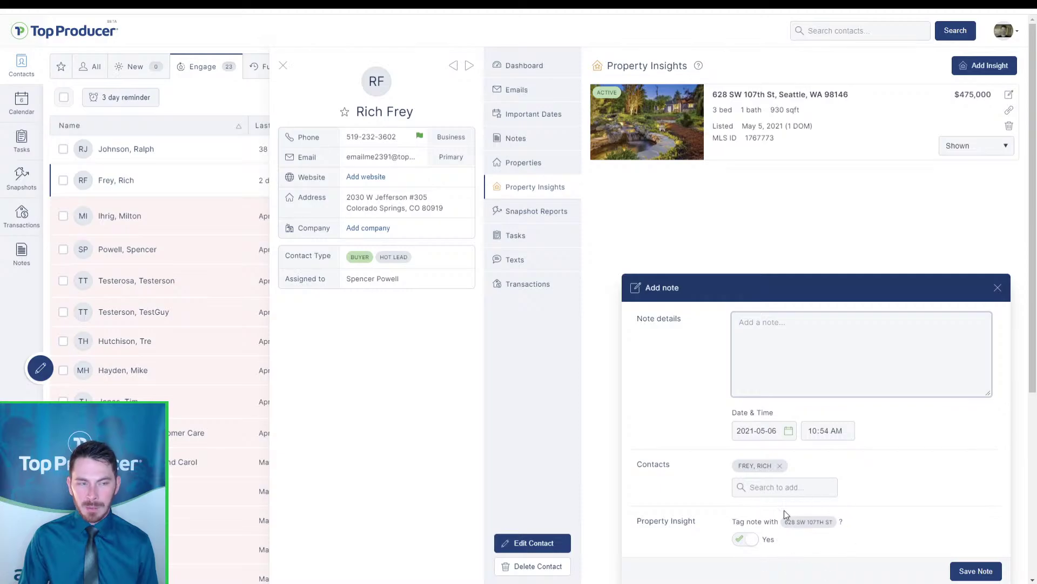
text(Rich )
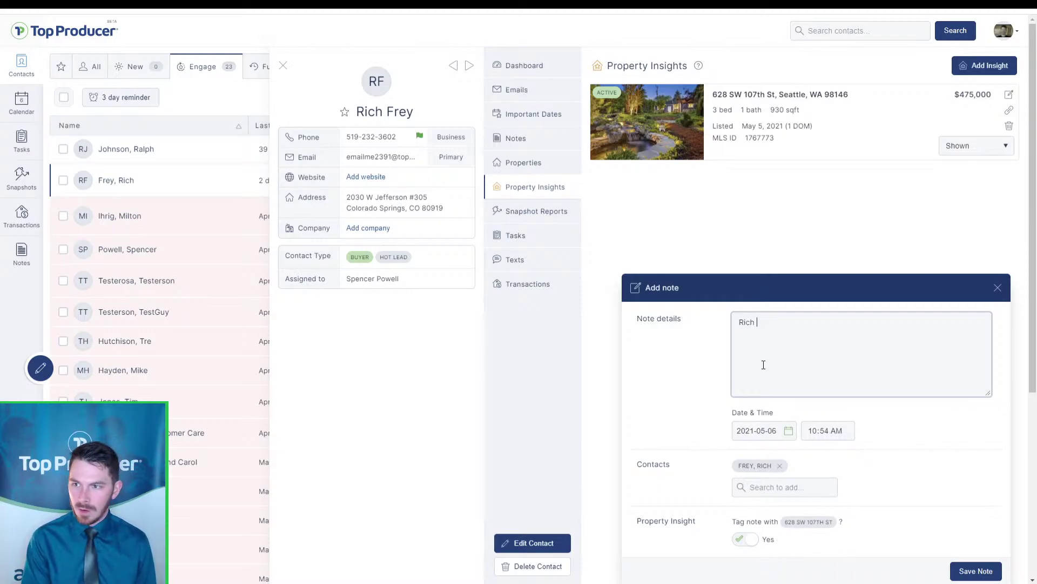
text(loved the walkway, thinks the home is goe)
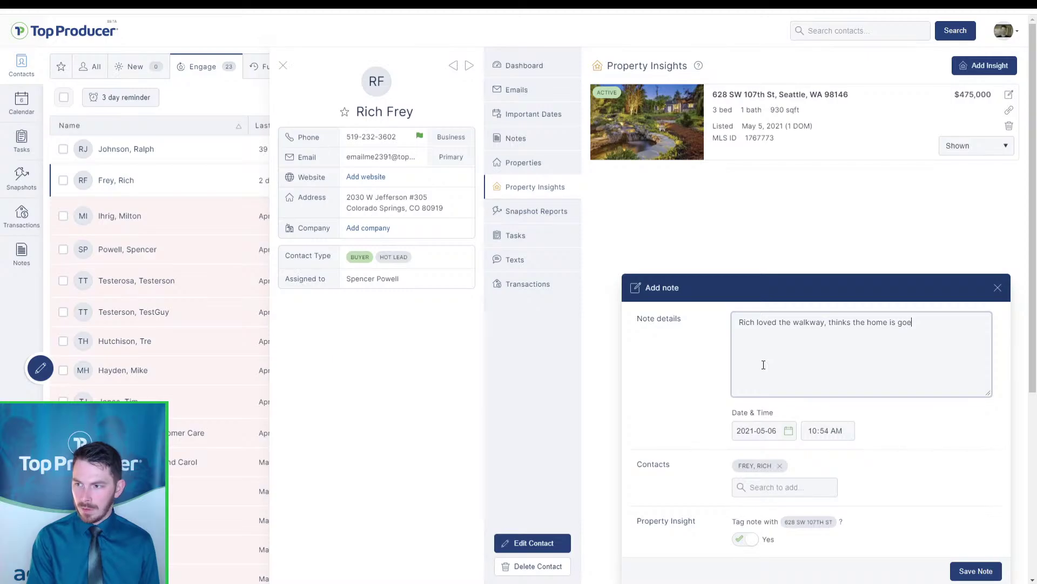
text(mazin)
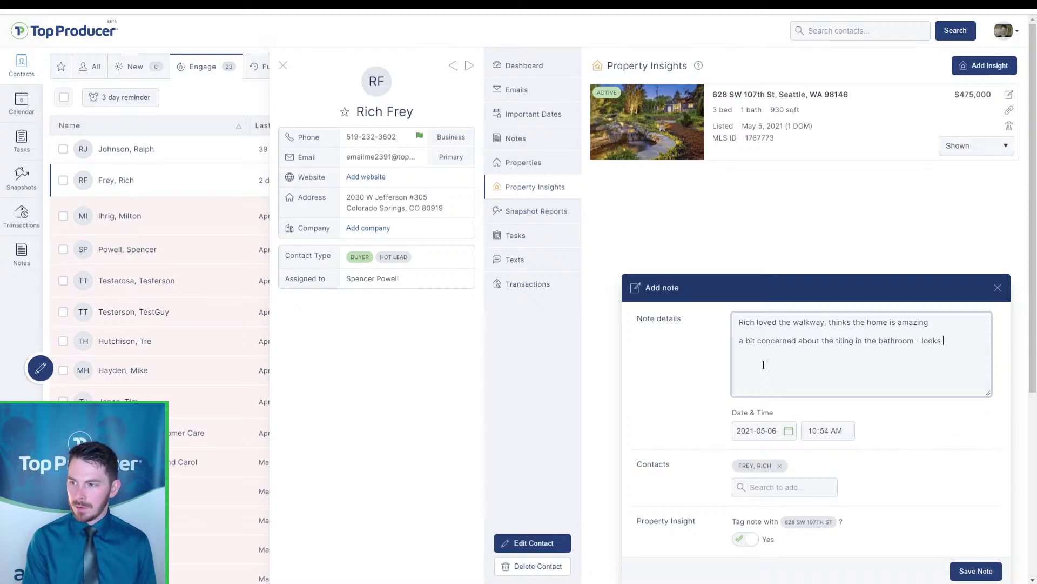
text(d use t)
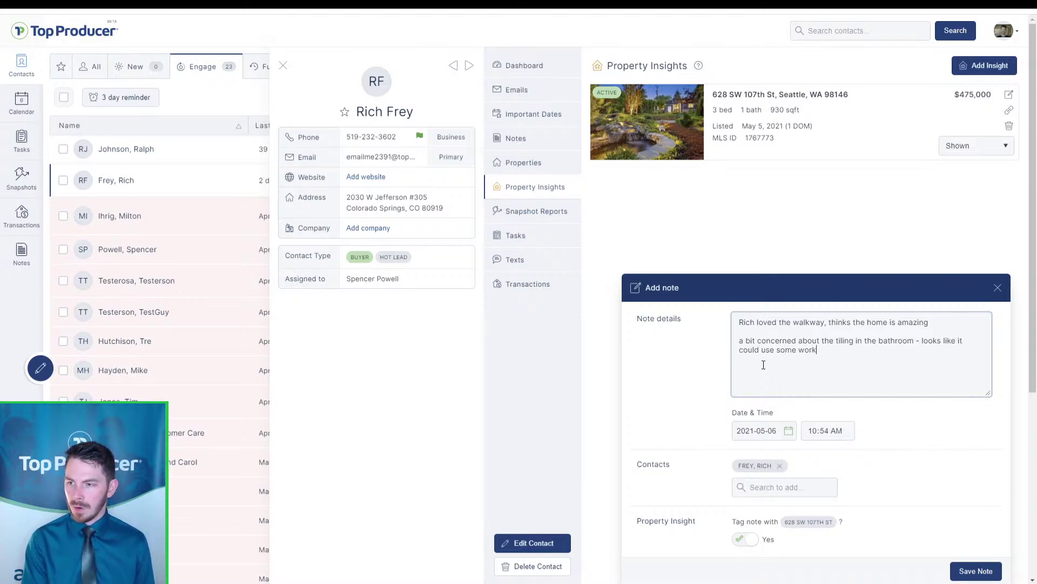
click(992, 578)
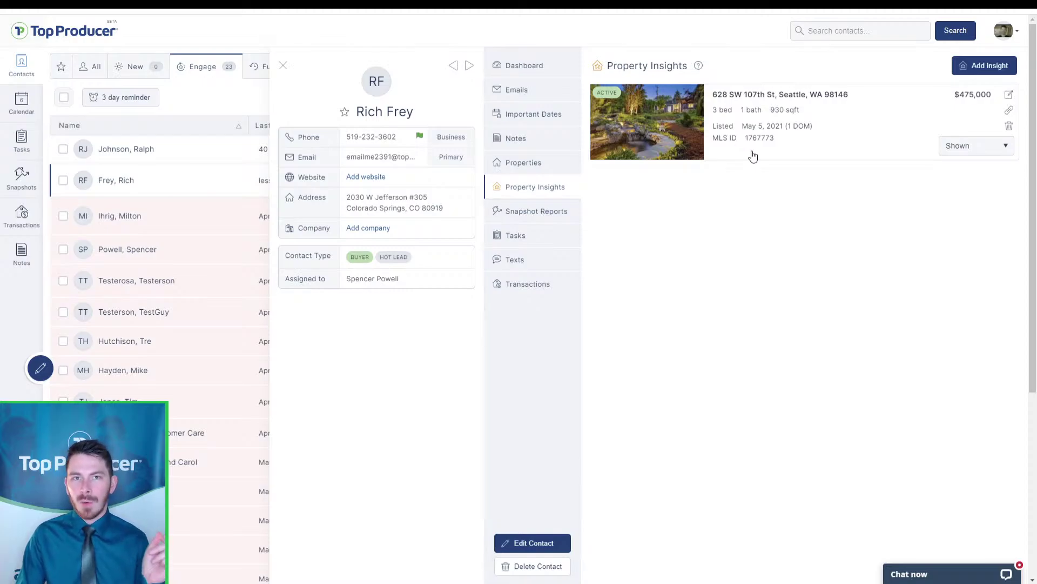
Check the listing's saved notes, then open the listing on realtor.com in a new tab
key(ctrl)
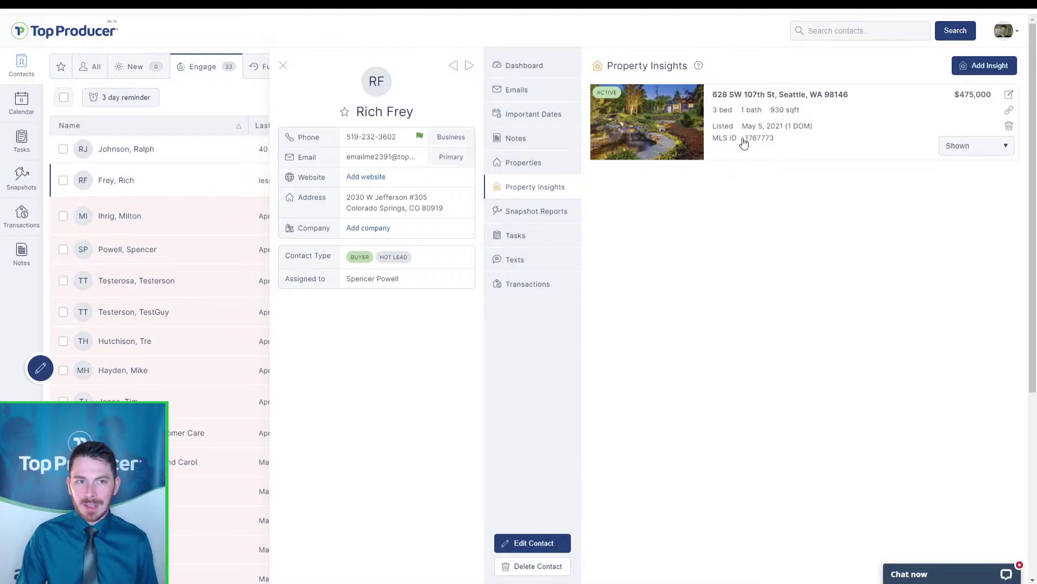
click(744, 142)
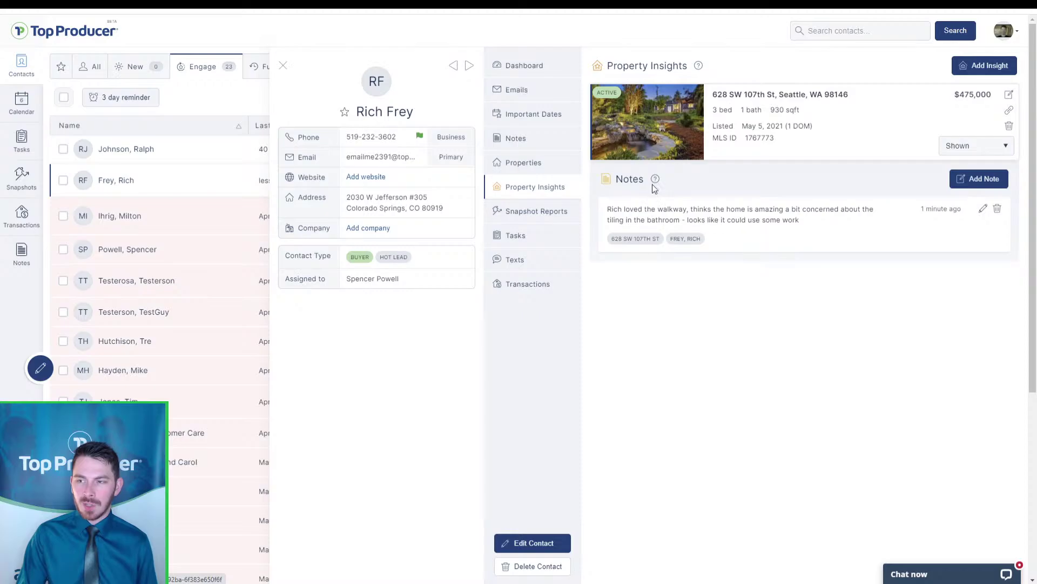
click(708, 135)
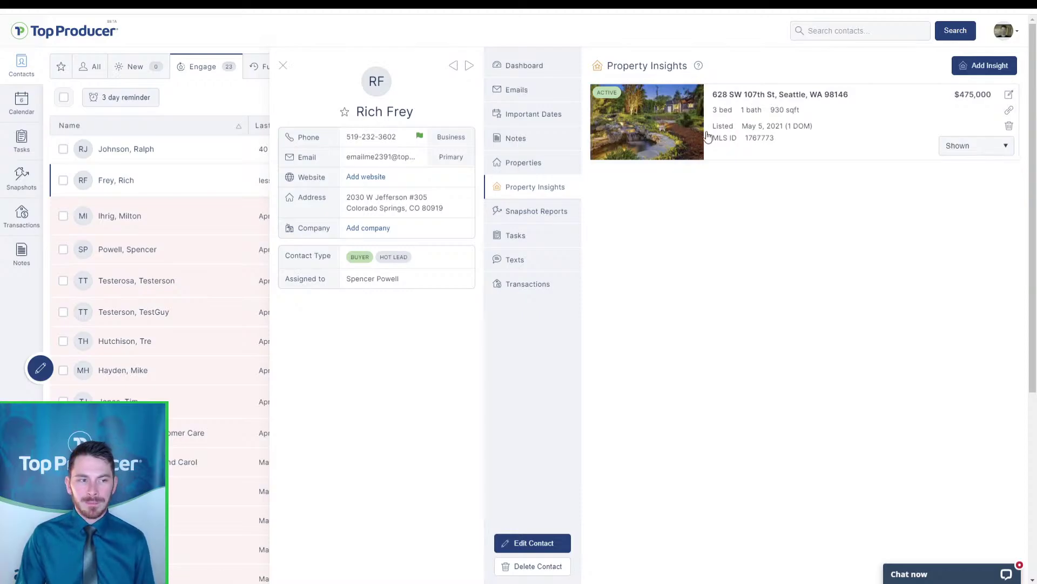
click(1011, 112)
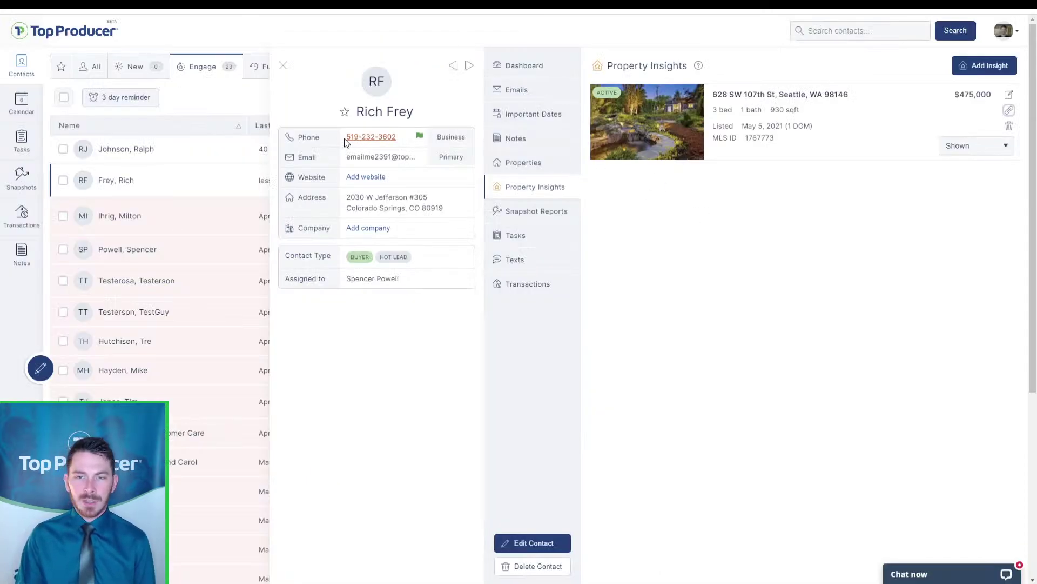
Search contacts by the buyer's name and open that couple's Property Insights list
click(283, 65)
click(843, 31)
text(david)
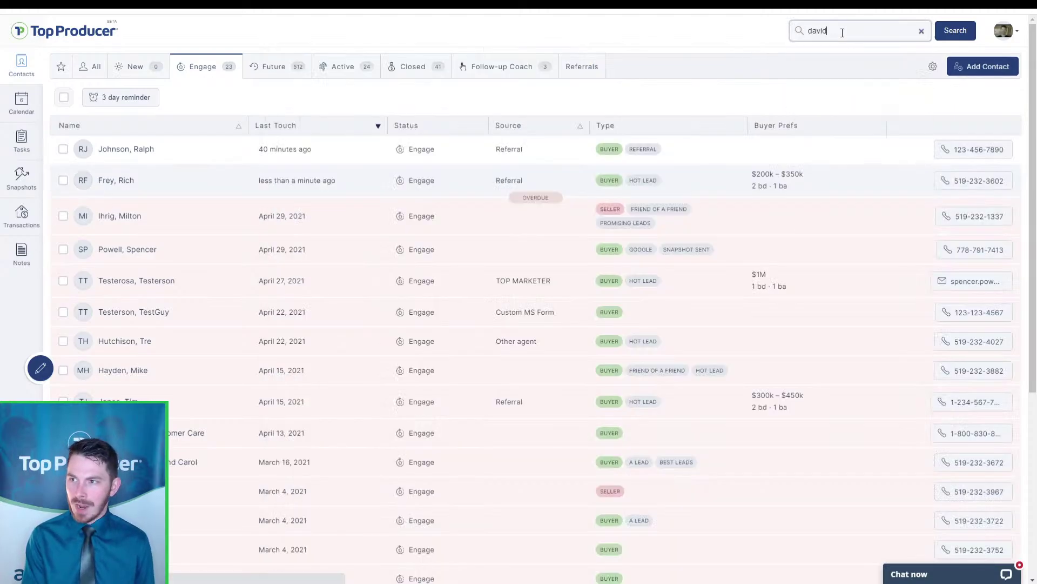
key(Return)
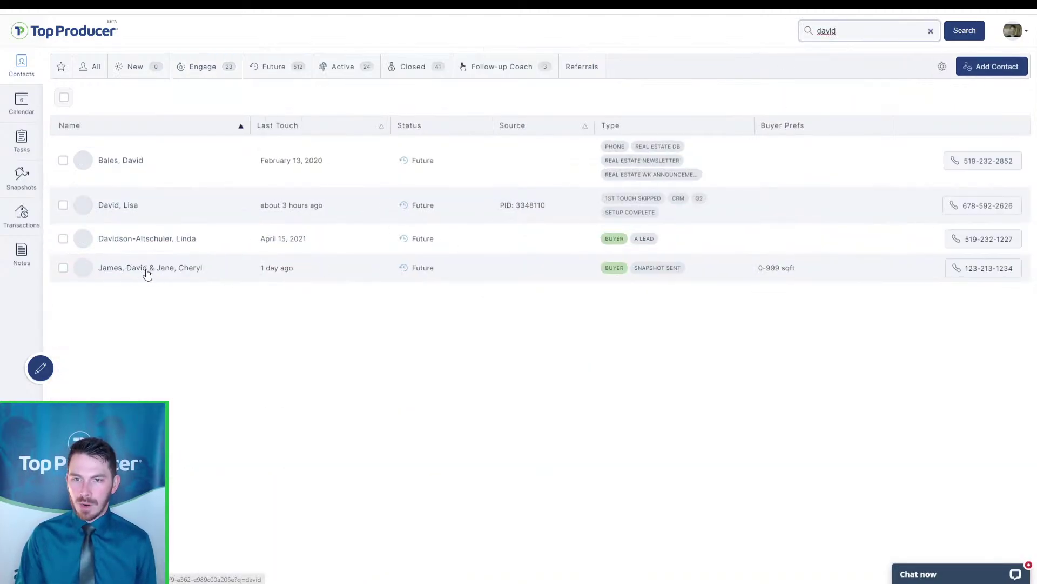
click(151, 267)
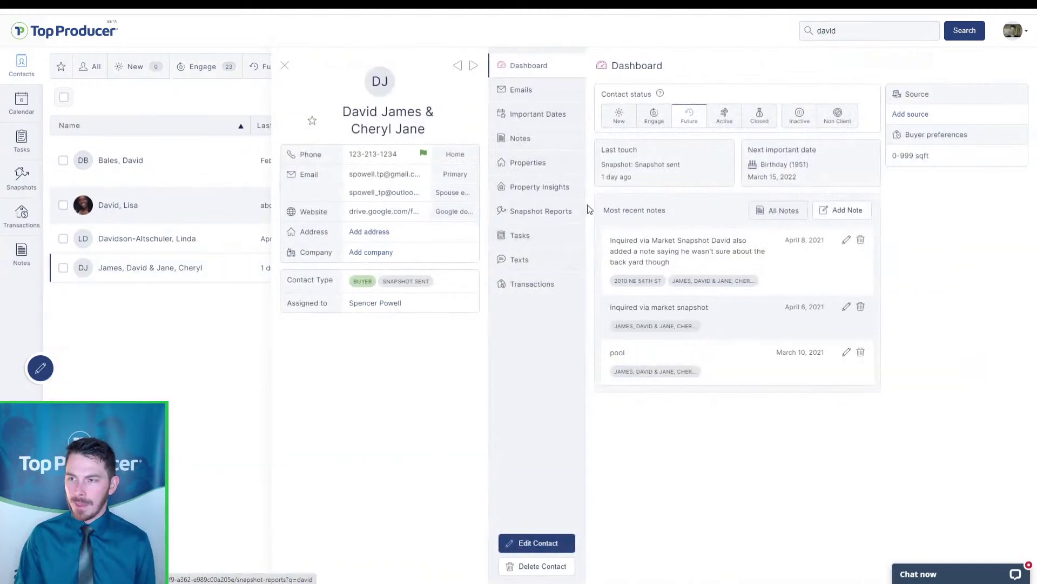
click(545, 190)
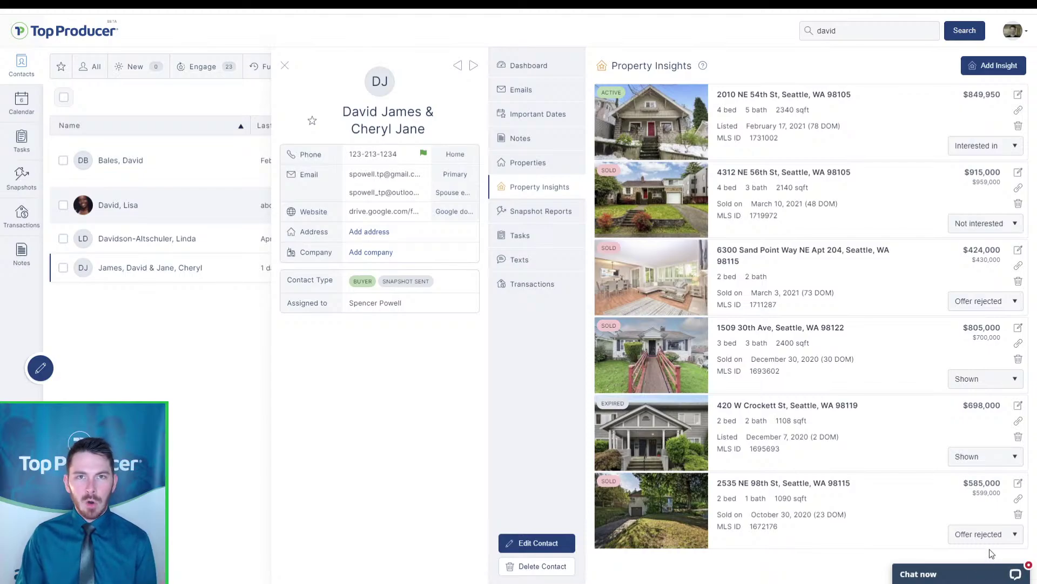
click(989, 457)
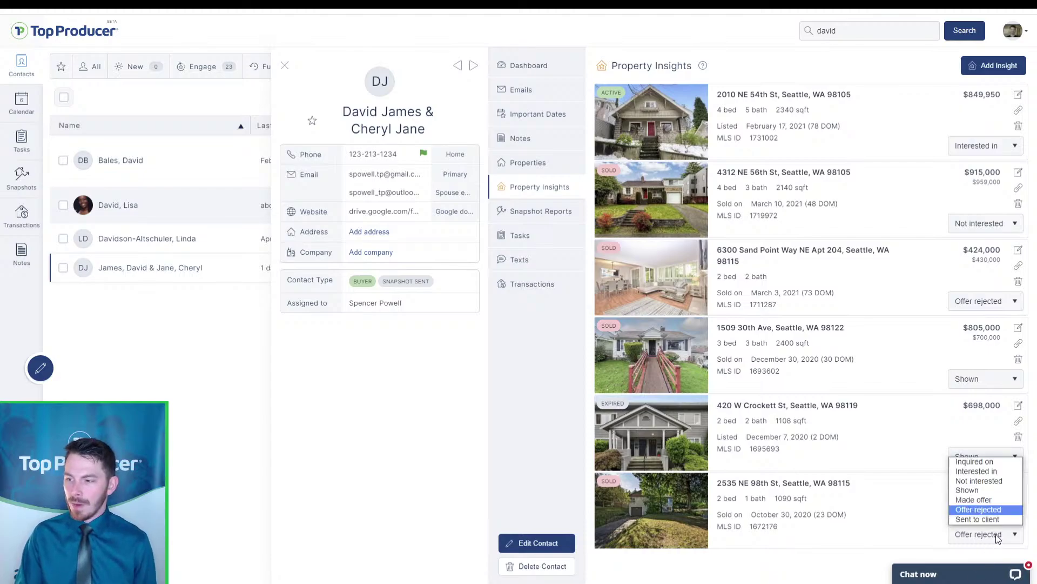
click(979, 462)
click(980, 457)
click(975, 475)
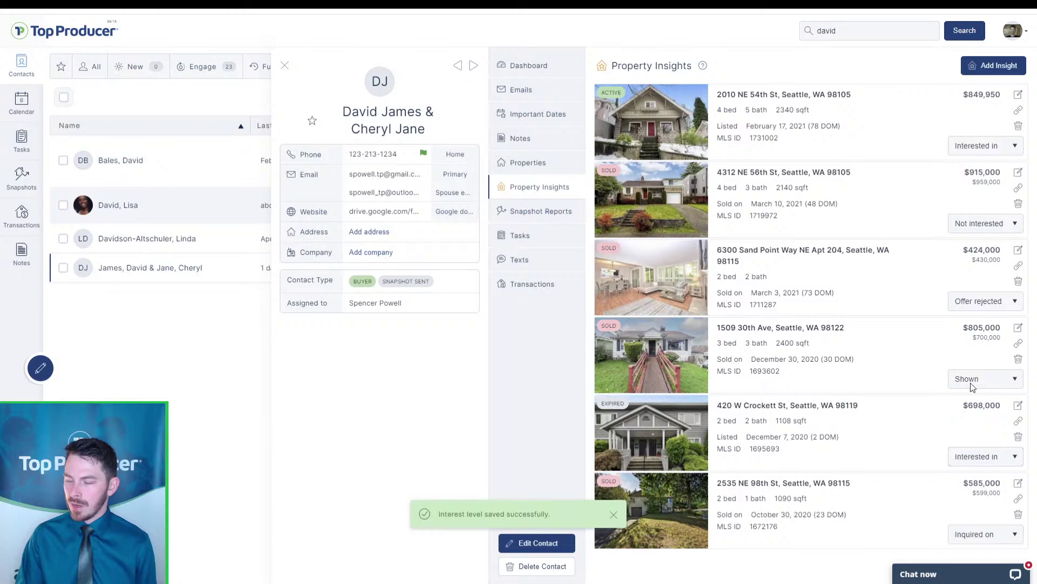
click(978, 304)
click(976, 341)
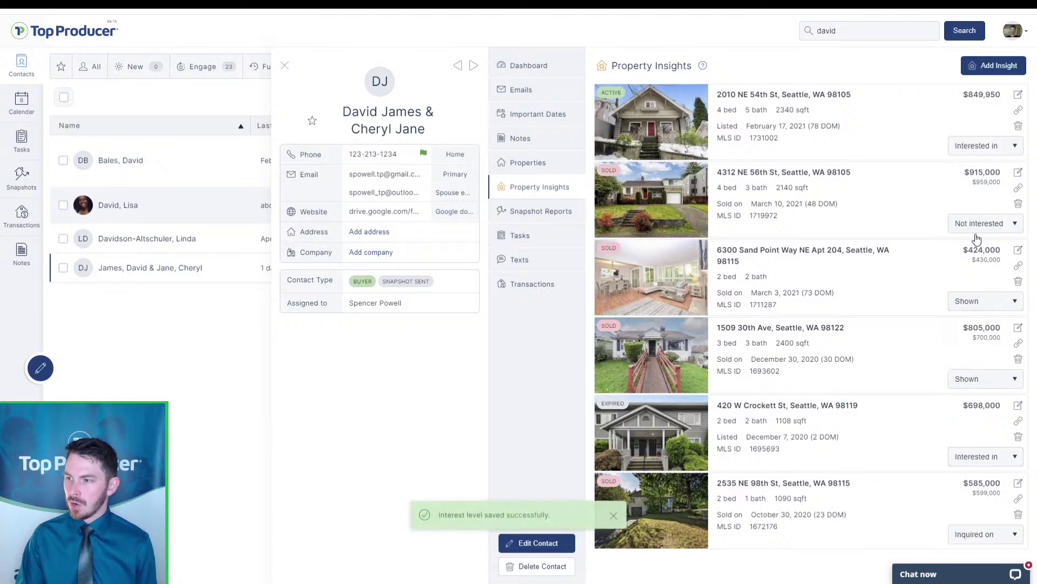
click(979, 224)
click(978, 285)
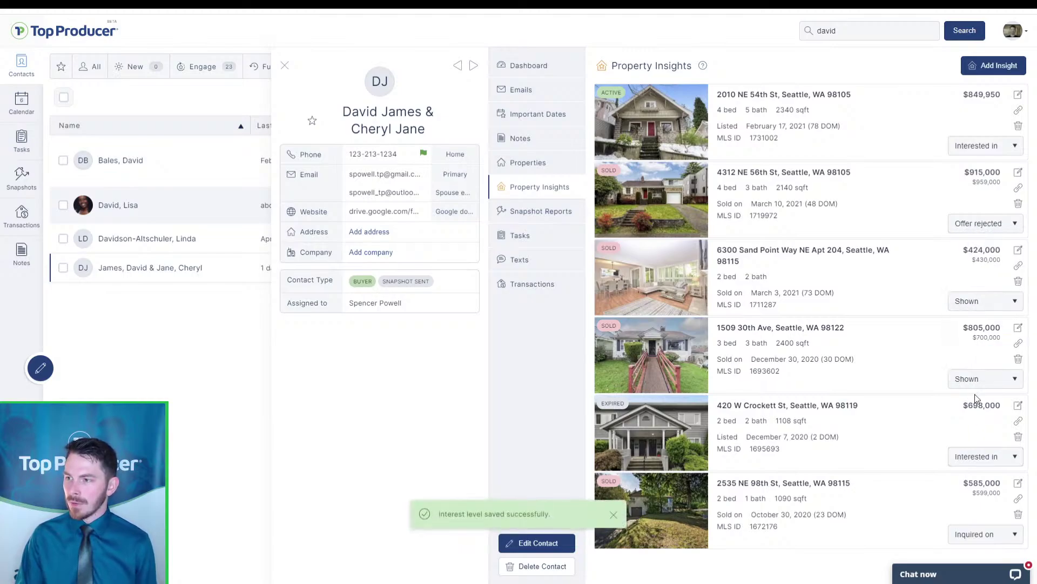
click(978, 145)
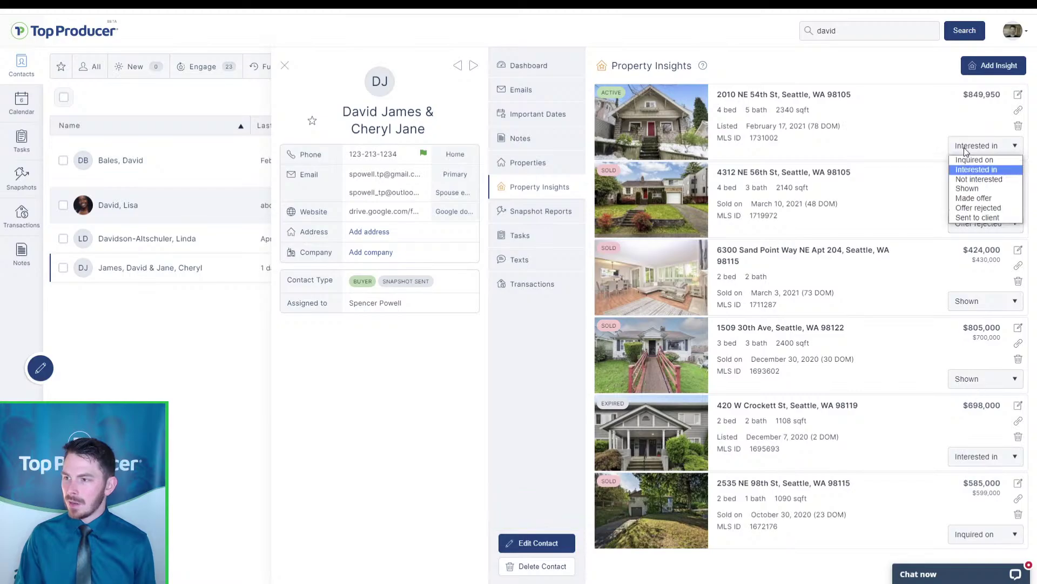
click(976, 198)
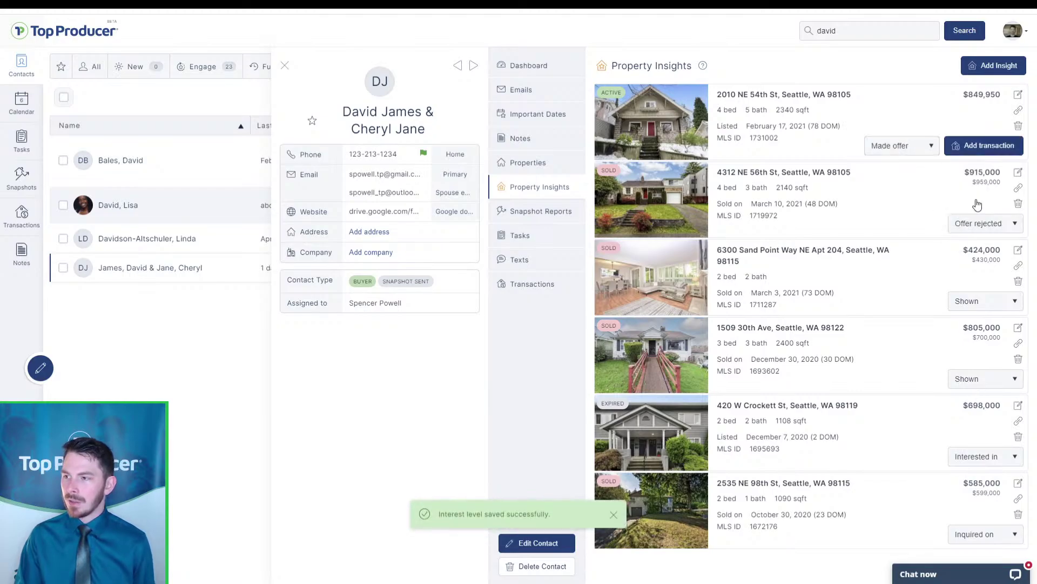
click(914, 164)
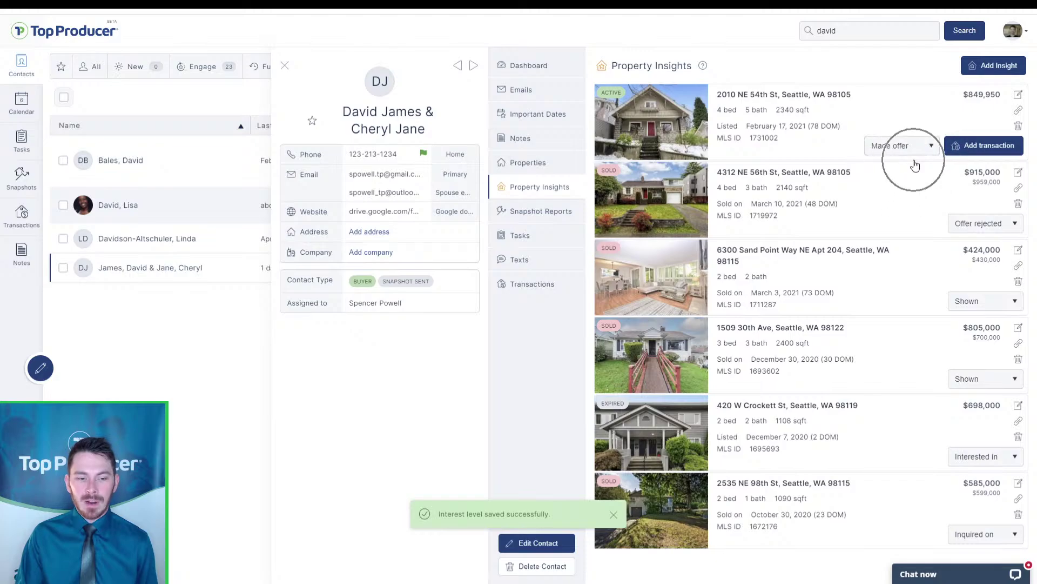
click(992, 150)
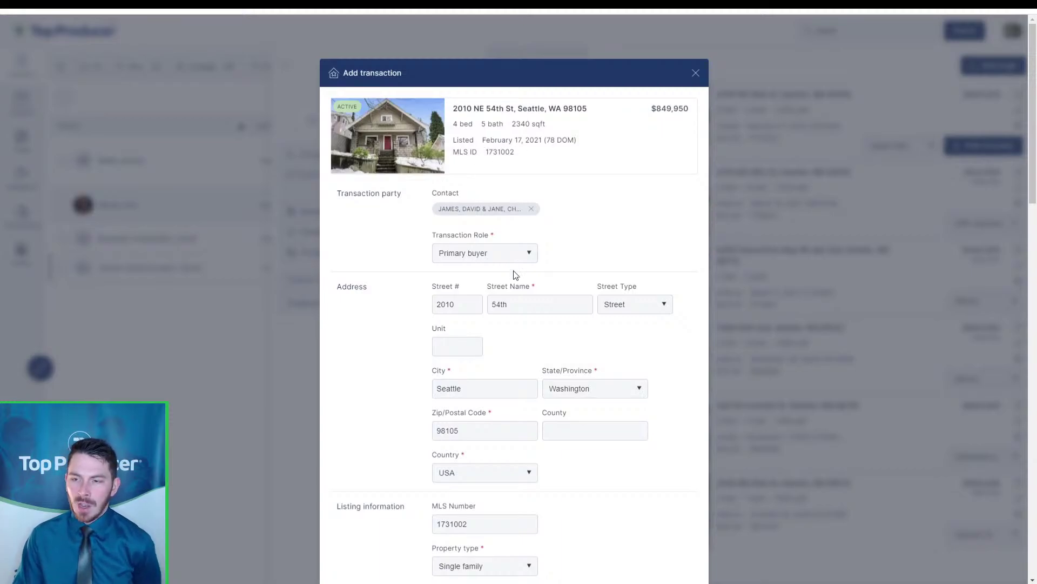
Keep Primary buyer as the transaction role on the Add transaction form
click(474, 214)
click(478, 254)
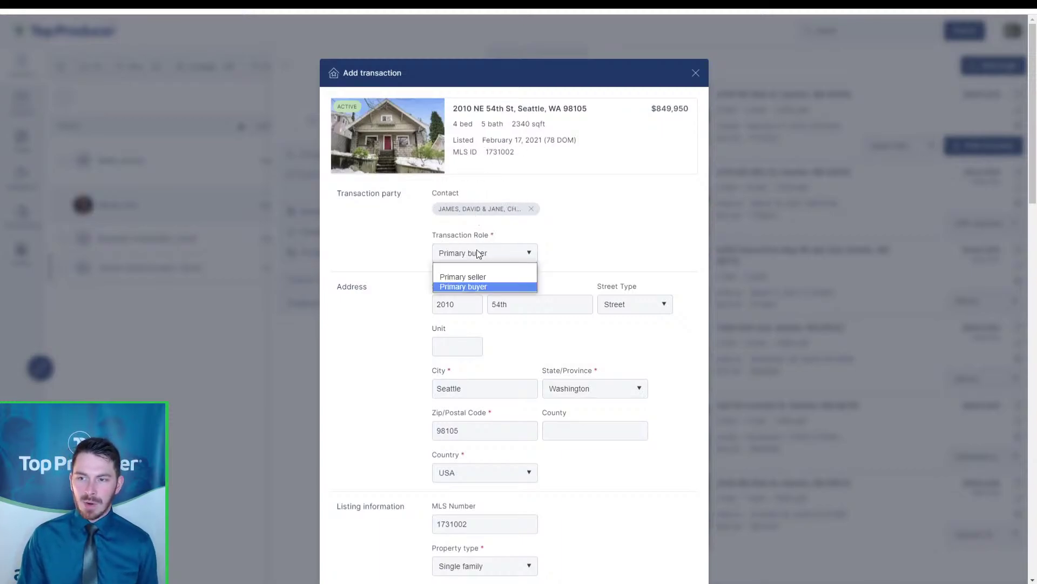
click(478, 253)
scroll(502, 289, down, 4)
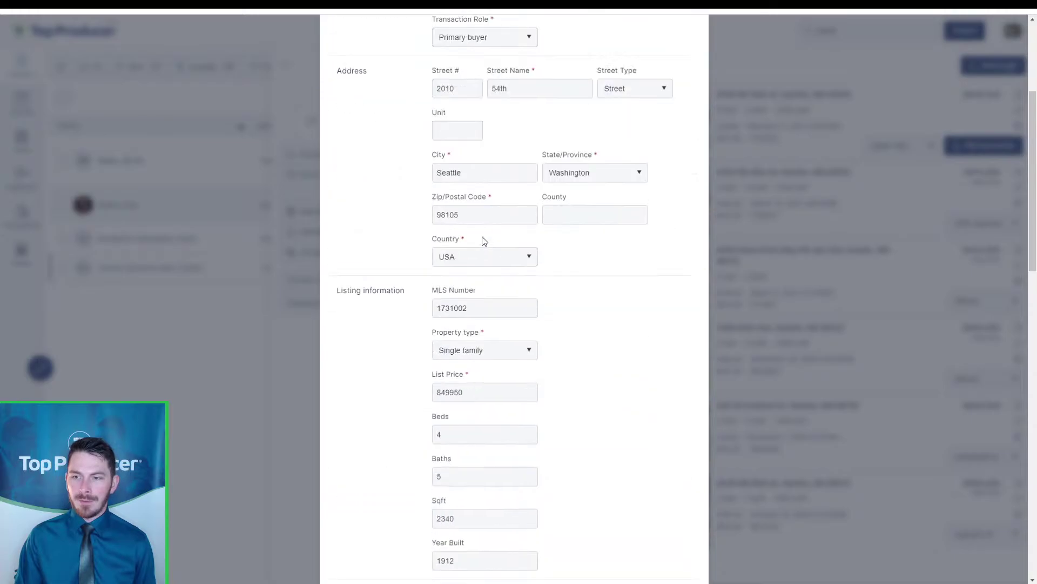
scroll(468, 289, down, 6)
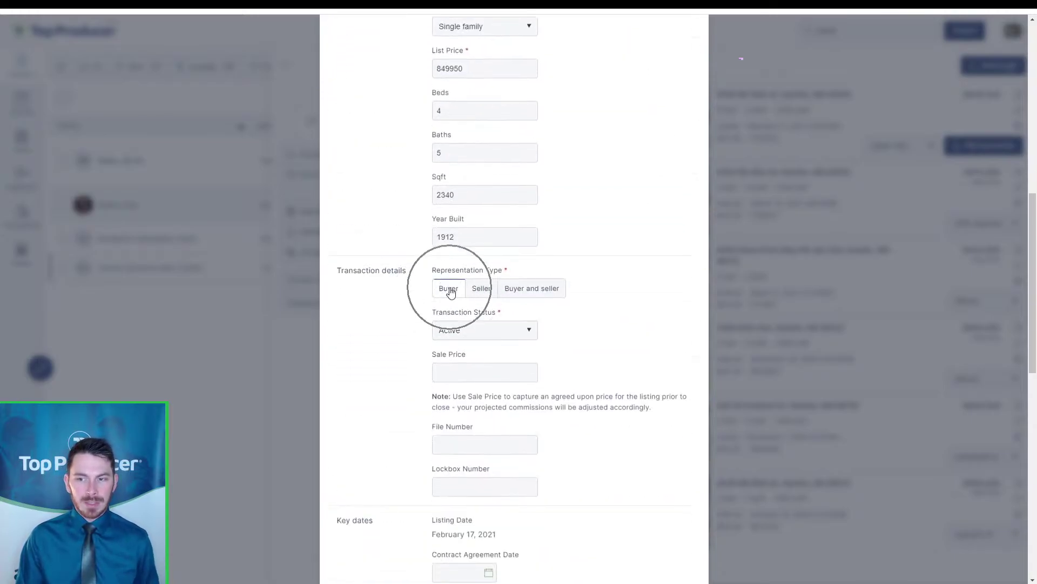
Leave the representation as Buyer and the transaction status at Active
click(472, 335)
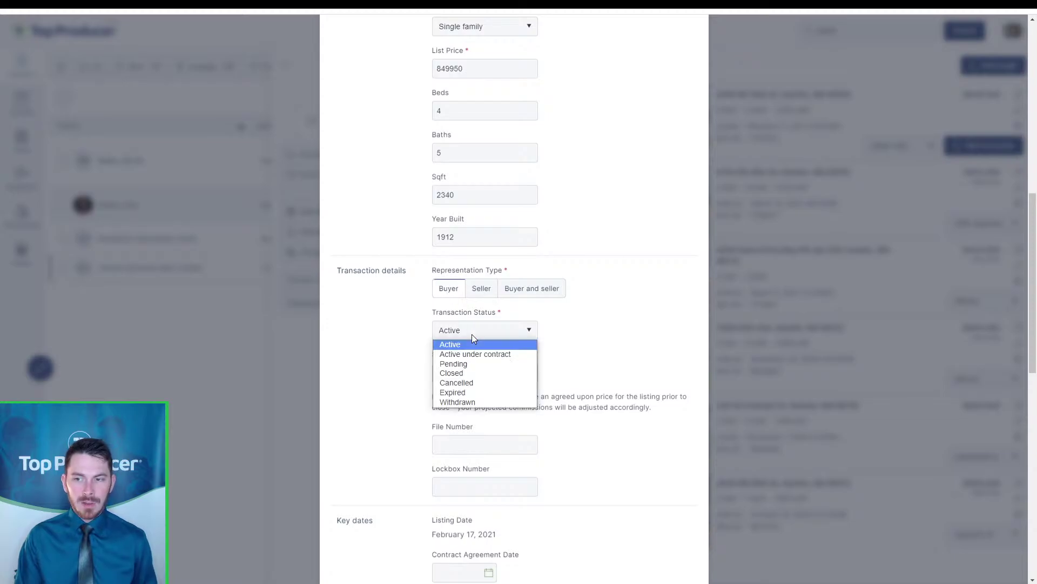
click(472, 336)
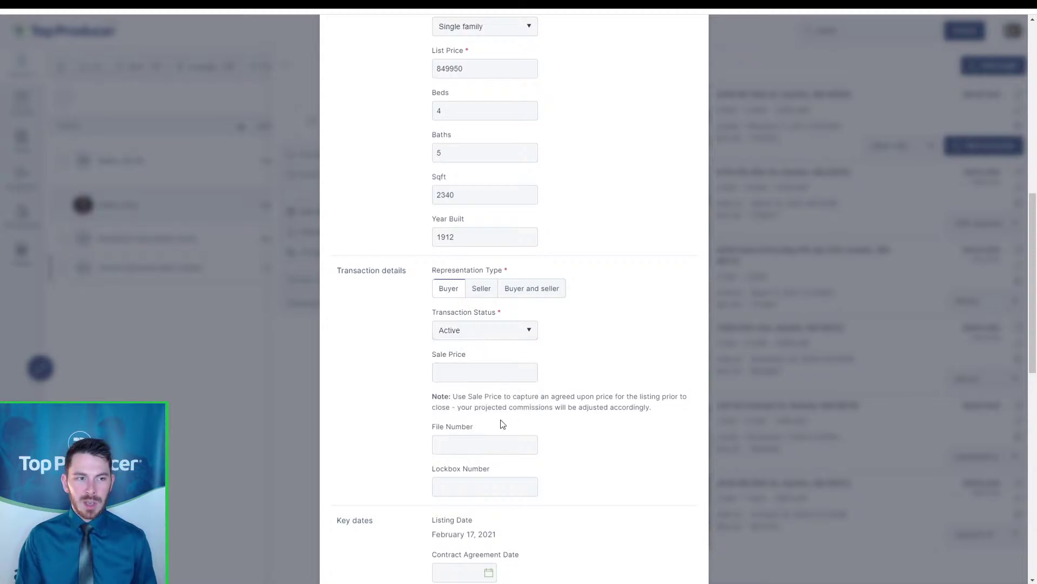
scroll(424, 227, up, 8)
scroll(425, 227, up, 2)
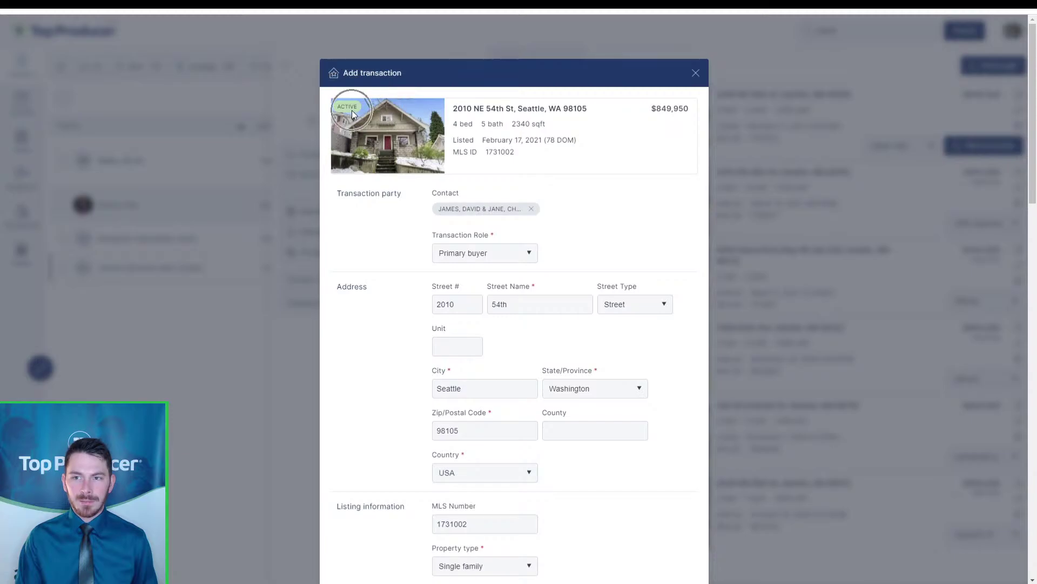
scroll(487, 388, down, 15)
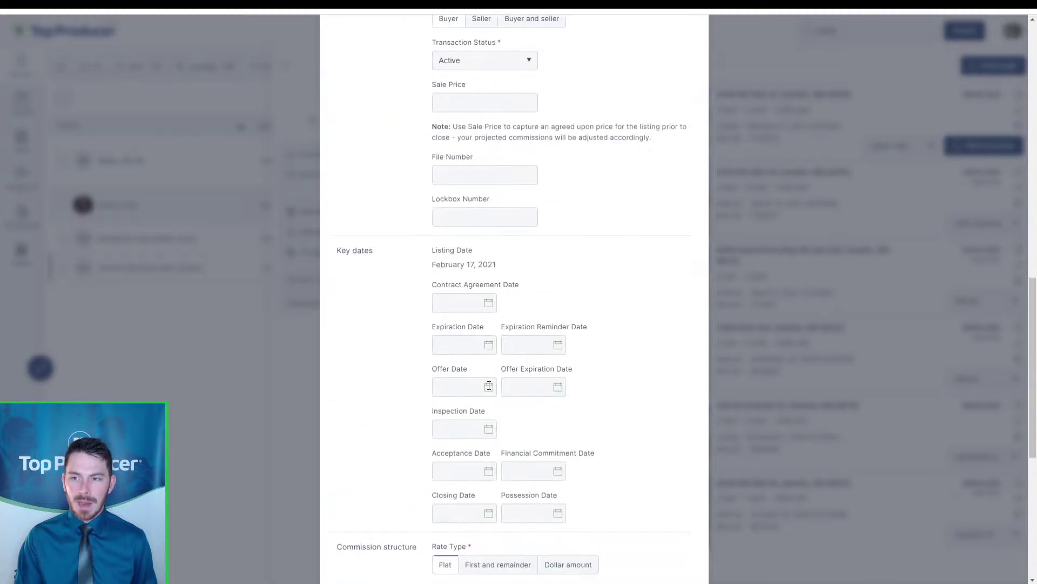
scroll(477, 222, up, 3)
click(481, 225)
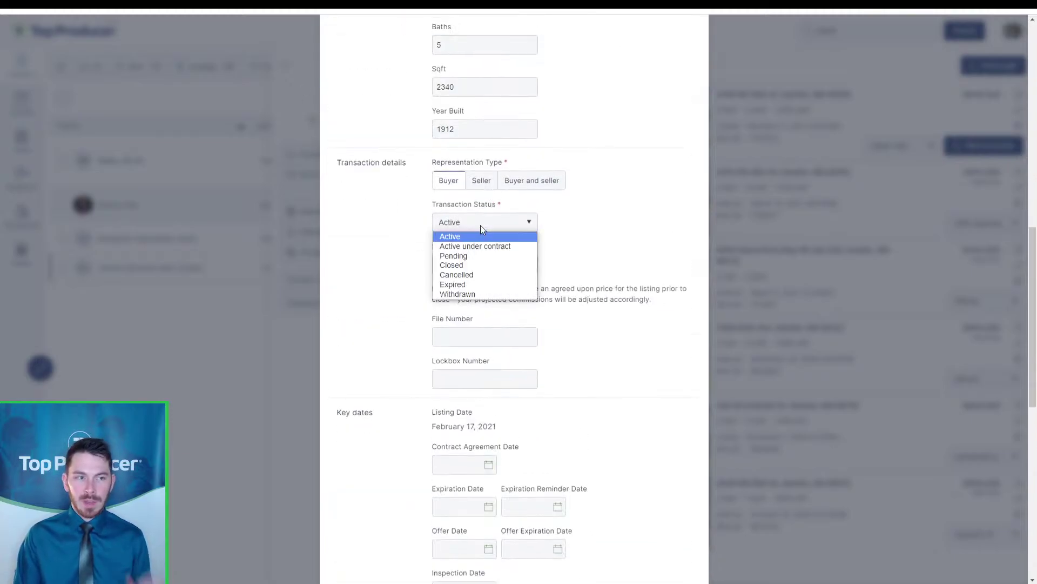
click(474, 238)
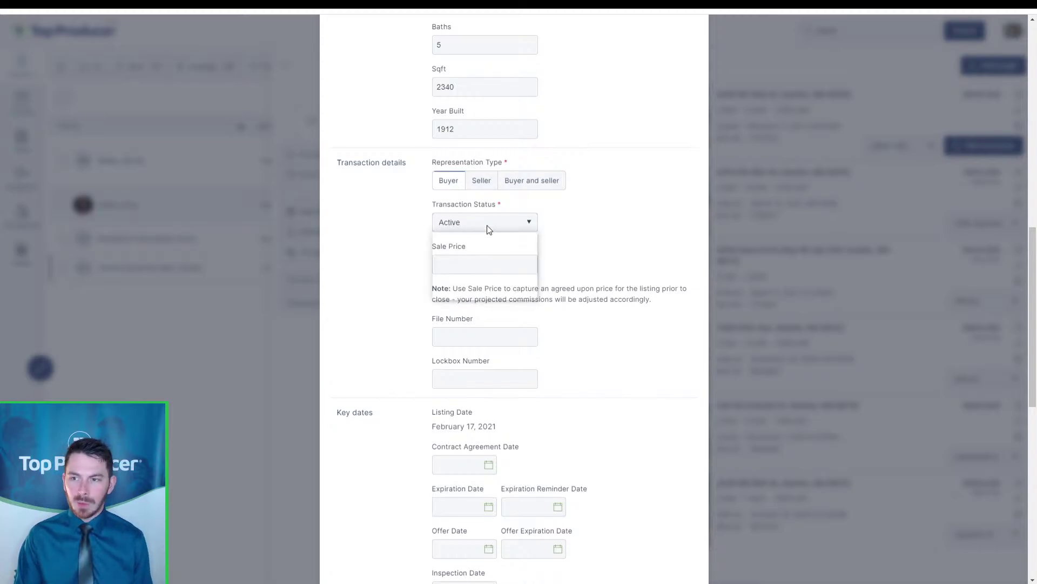
click(488, 226)
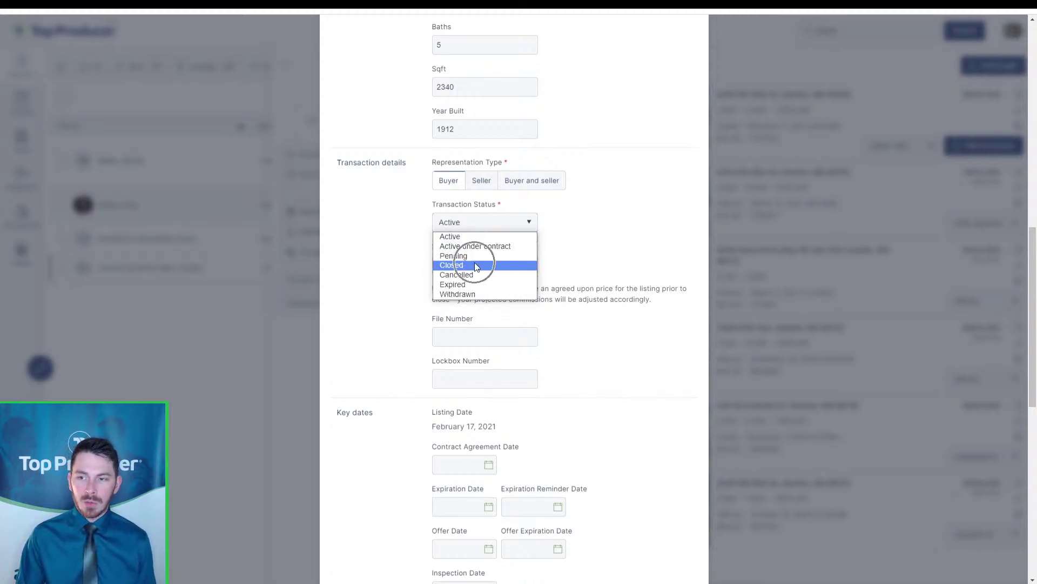
click(610, 259)
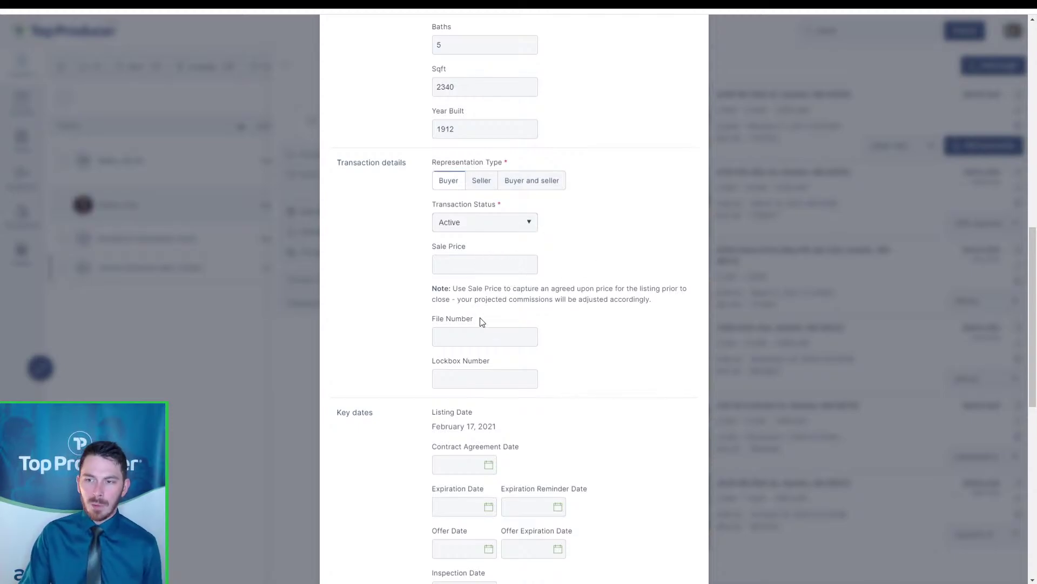
key(ctrl)
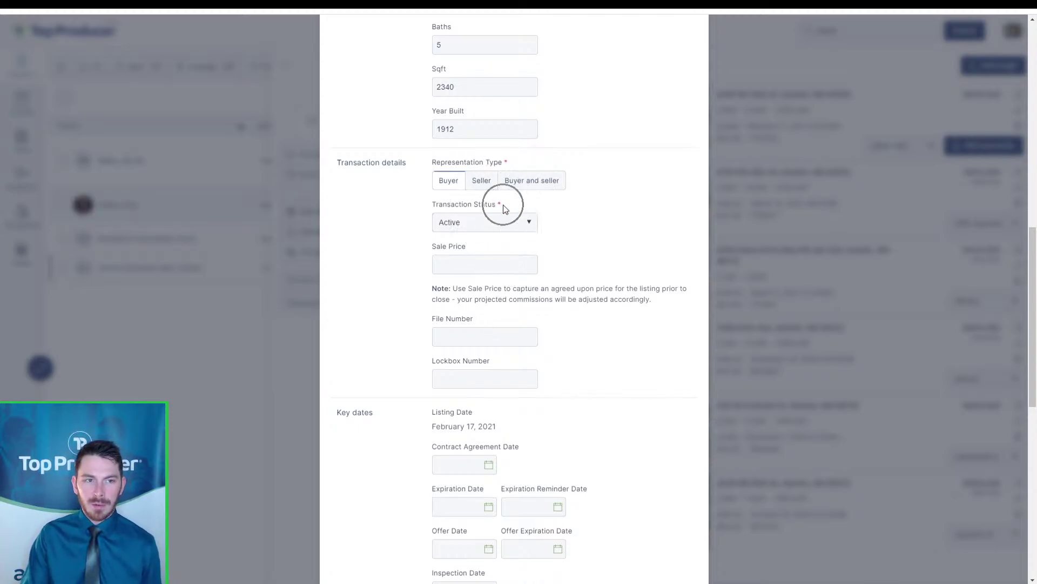
scroll(557, 260, down, 4)
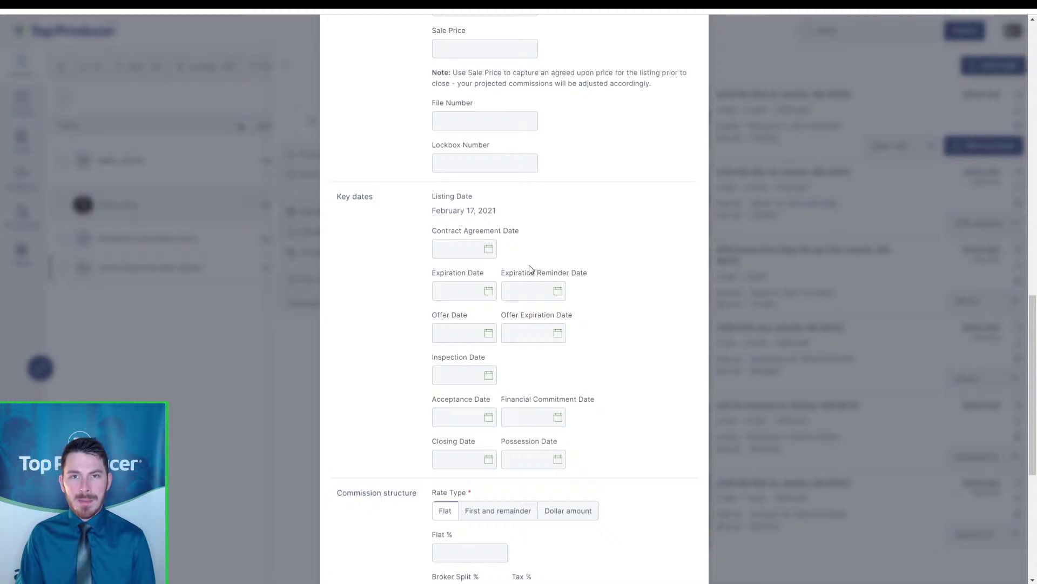
click(478, 290)
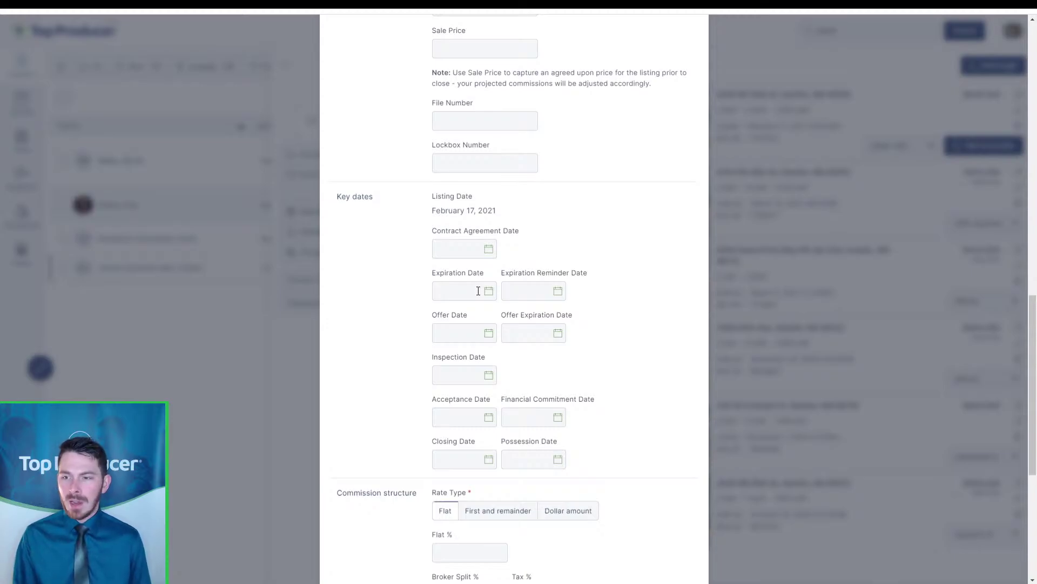
key(ctrl)
key(ctrl)
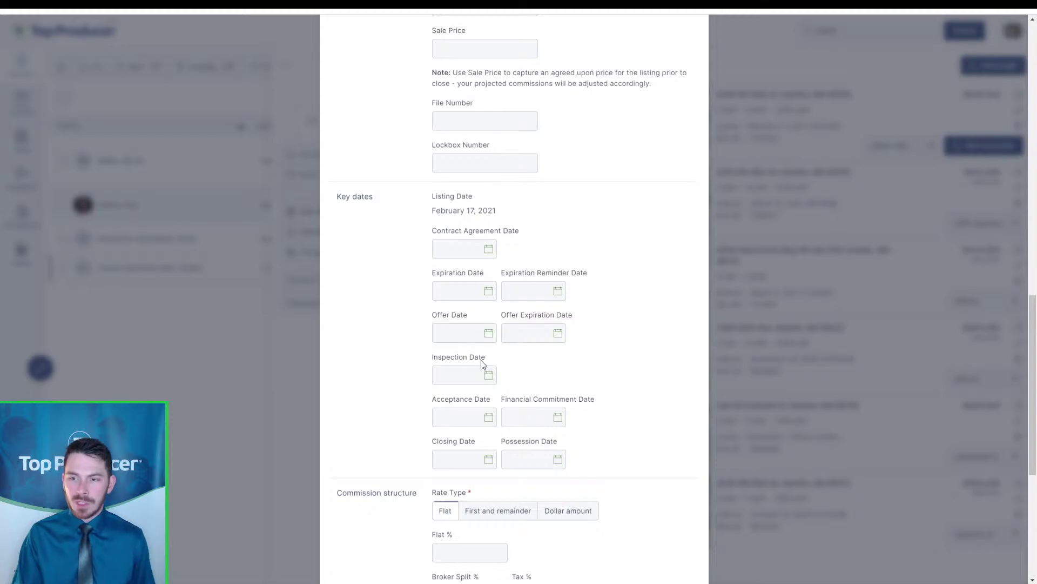
click(489, 376)
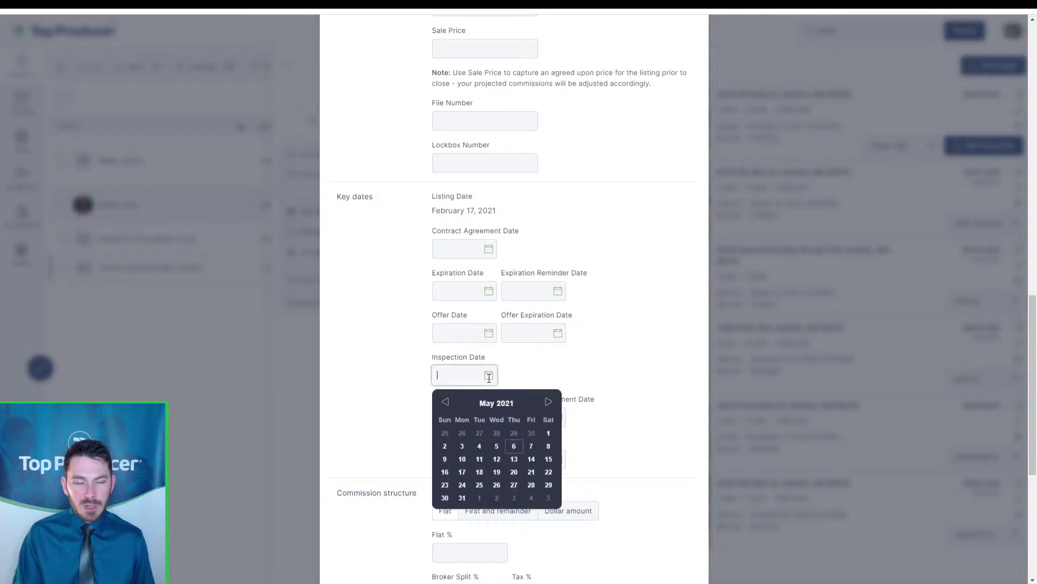
click(548, 372)
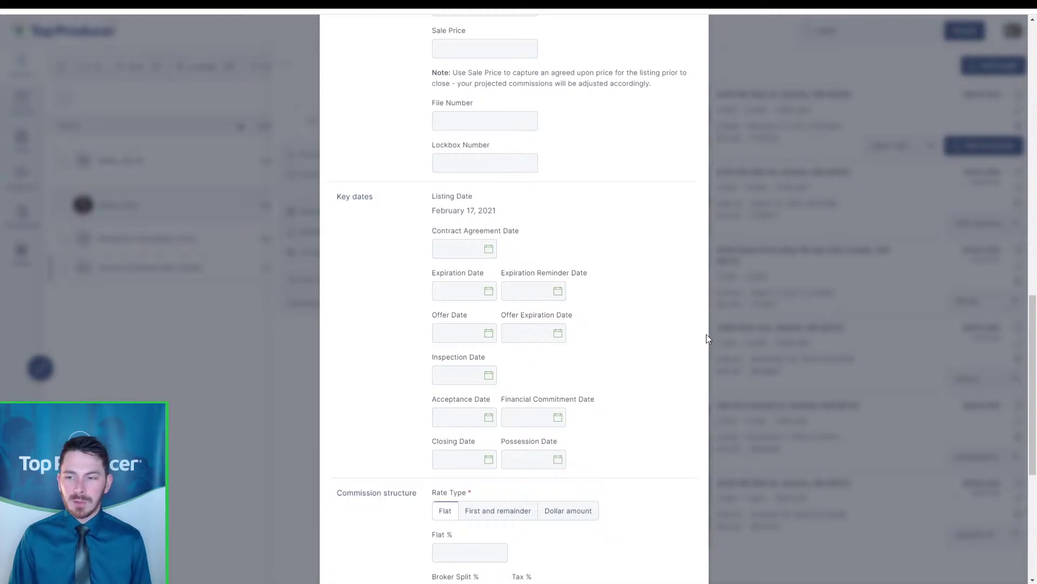
scroll(613, 360, down, 5)
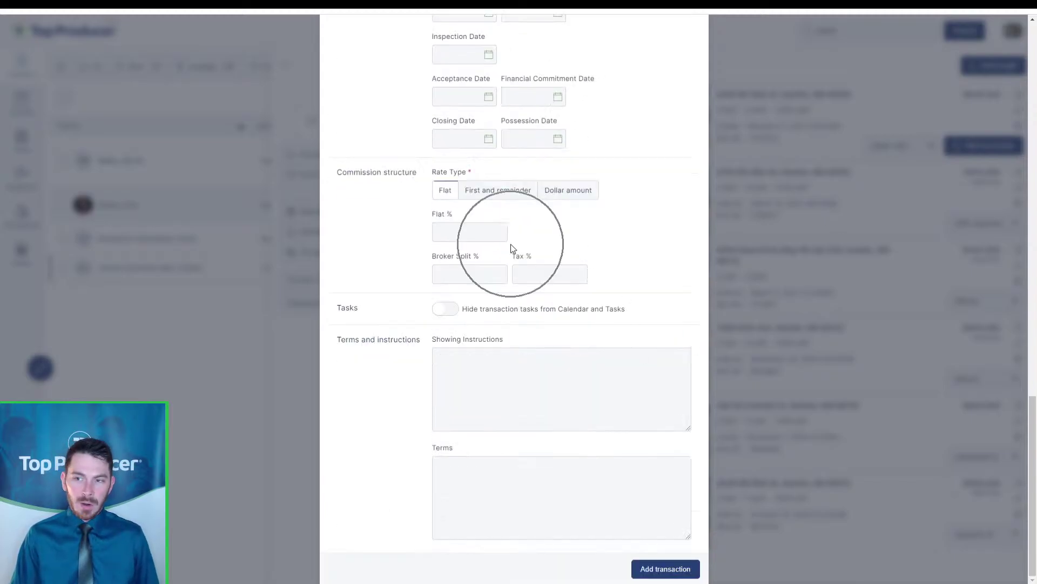
click(513, 248)
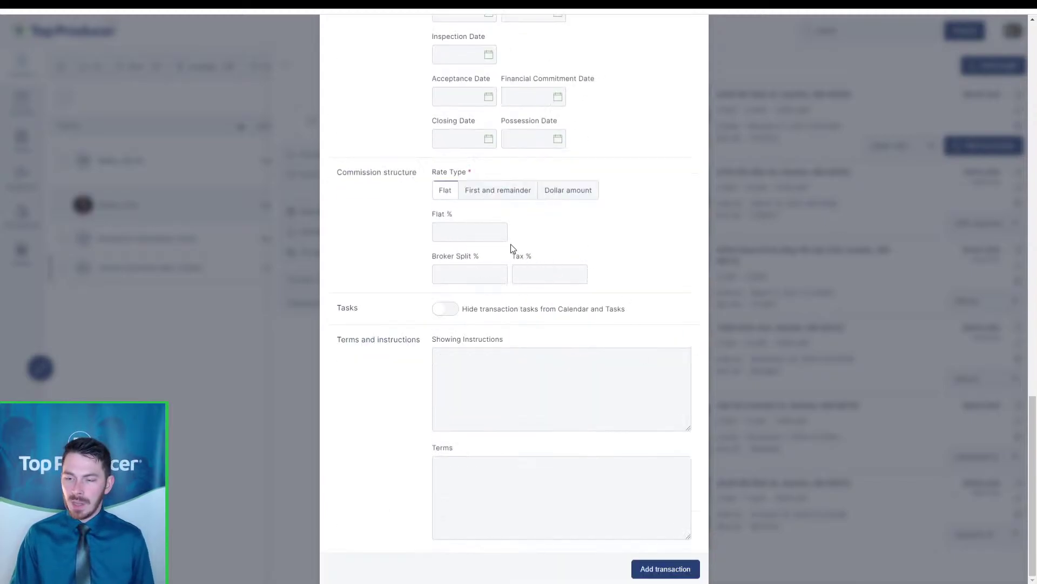
click(664, 572)
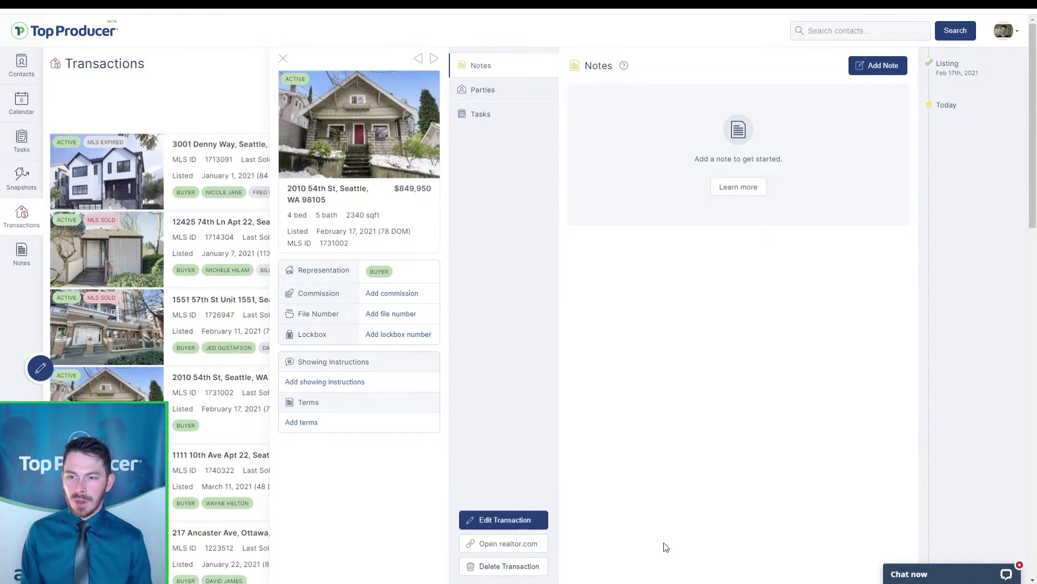
click(508, 520)
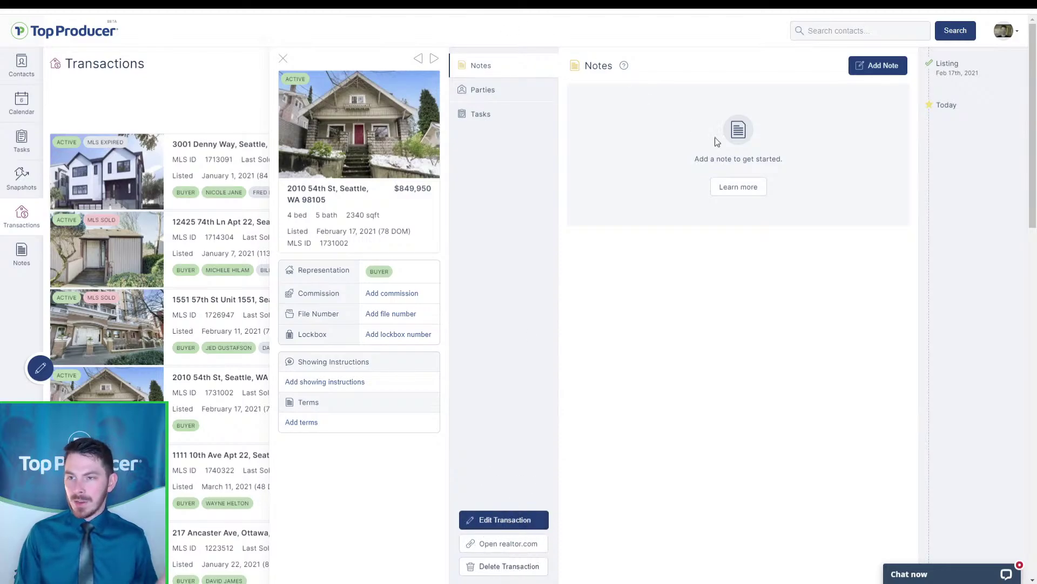
click(537, 97)
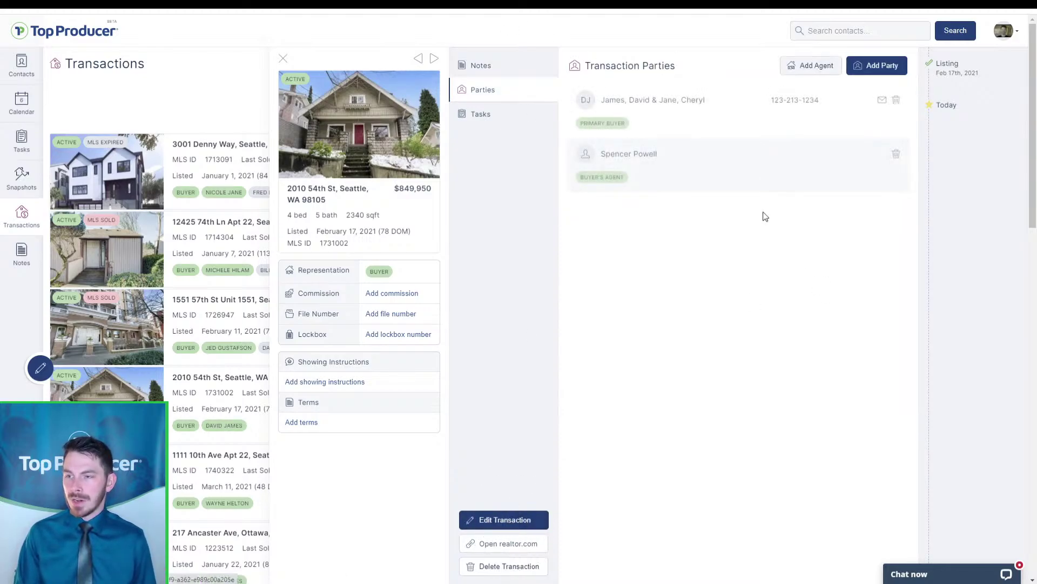
click(708, 160)
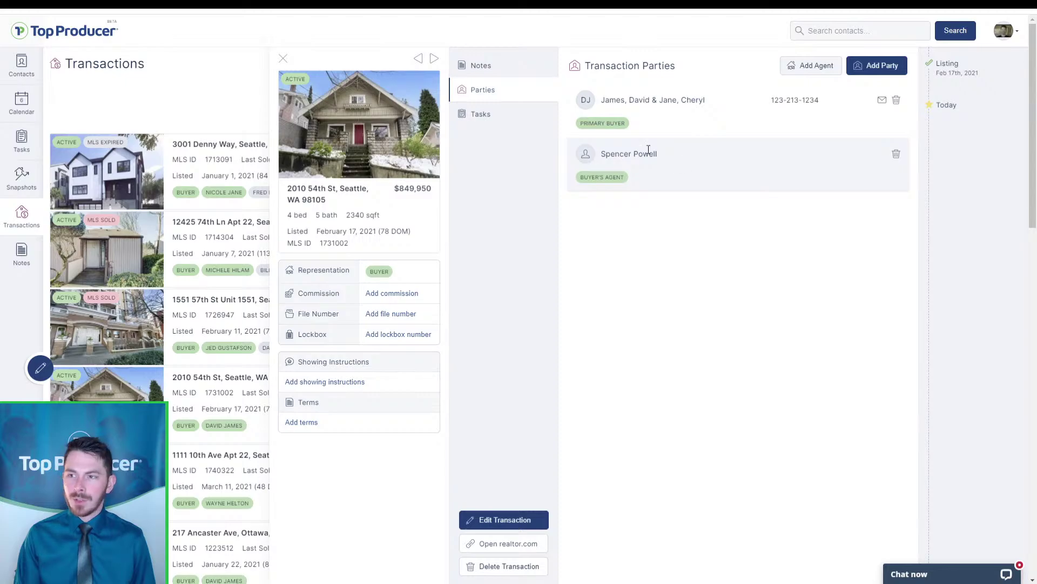
click(802, 68)
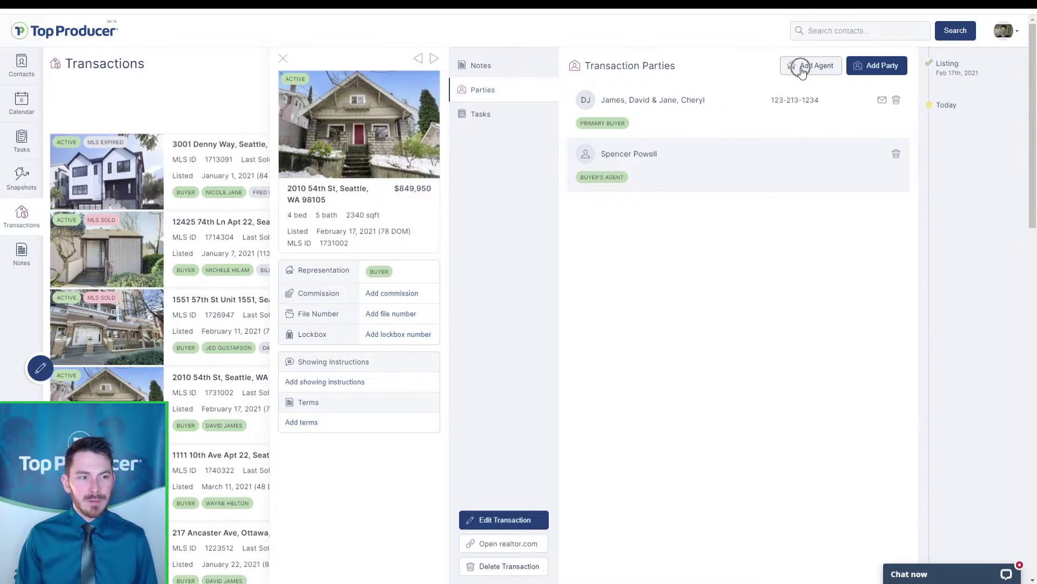
click(503, 114)
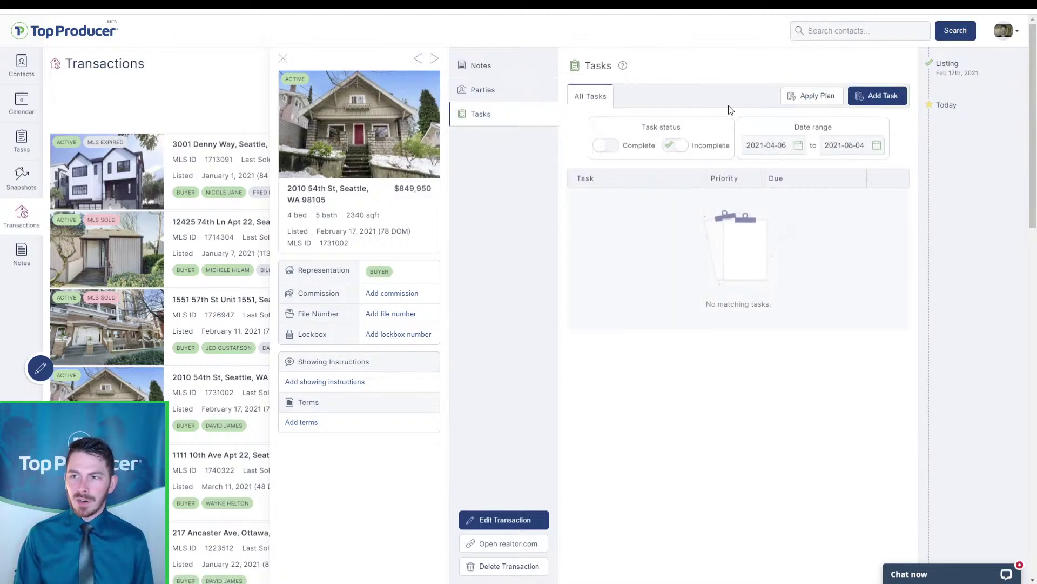
click(820, 100)
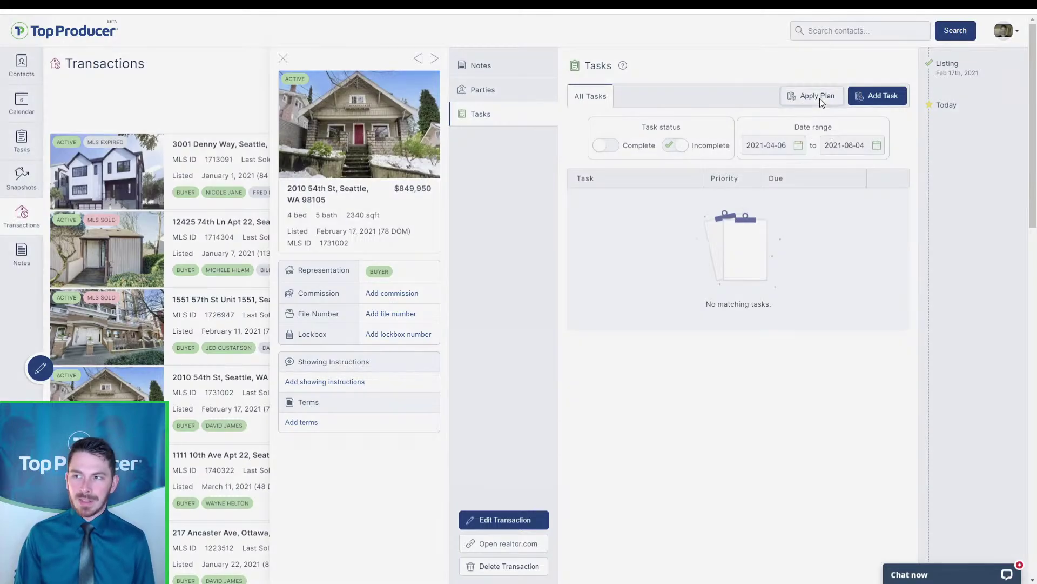
Apply the Buyer-Under-Contract Checklist plan with a chosen start date and review the resulting tasks
click(540, 282)
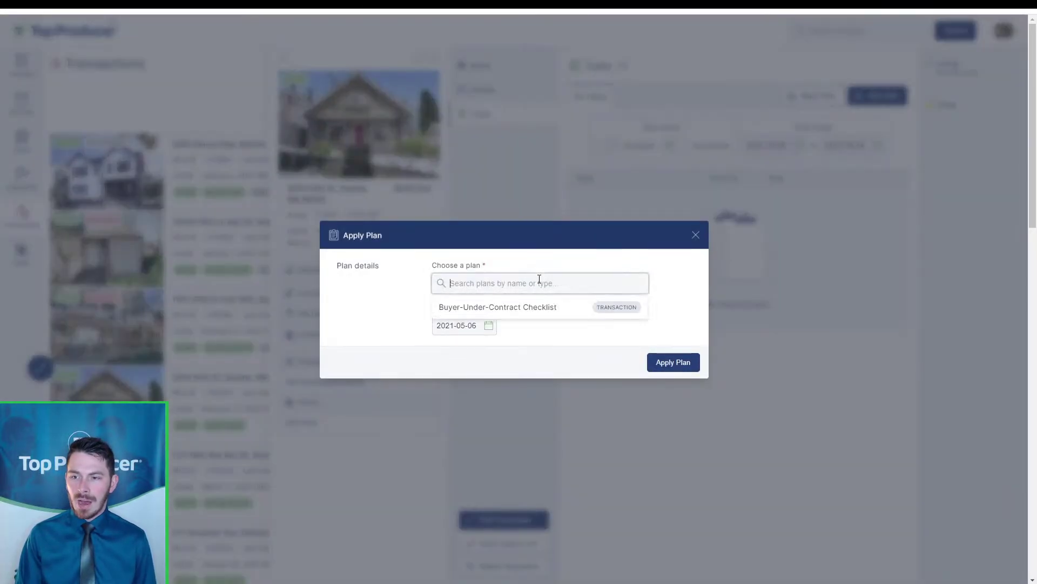
click(536, 307)
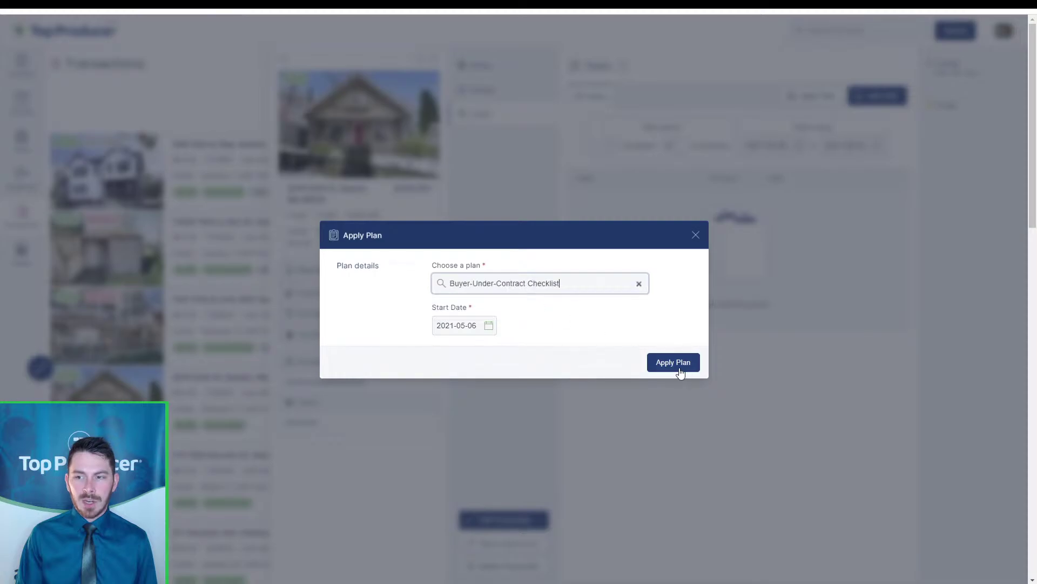
click(463, 396)
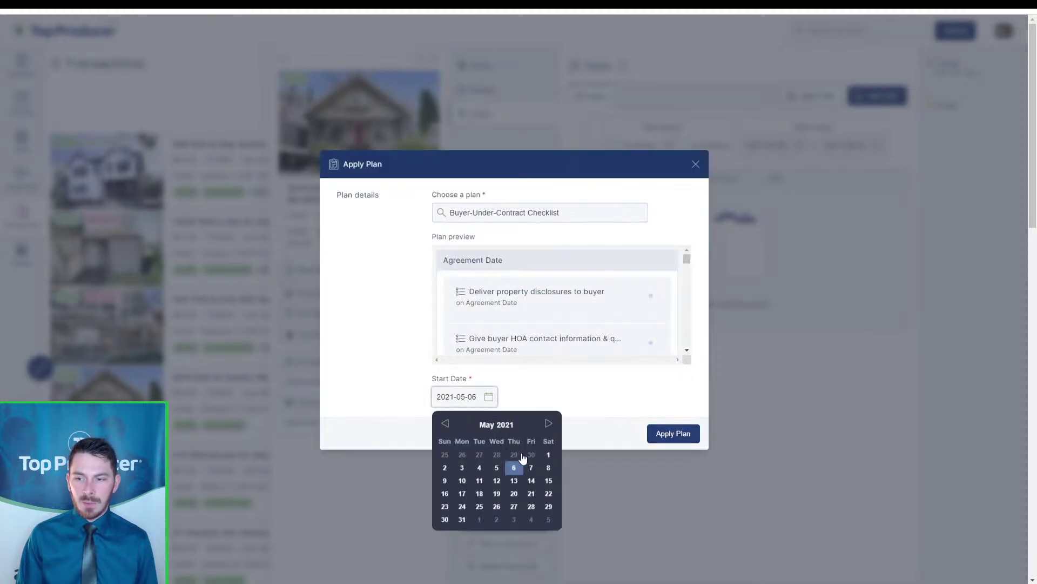
click(544, 458)
click(652, 439)
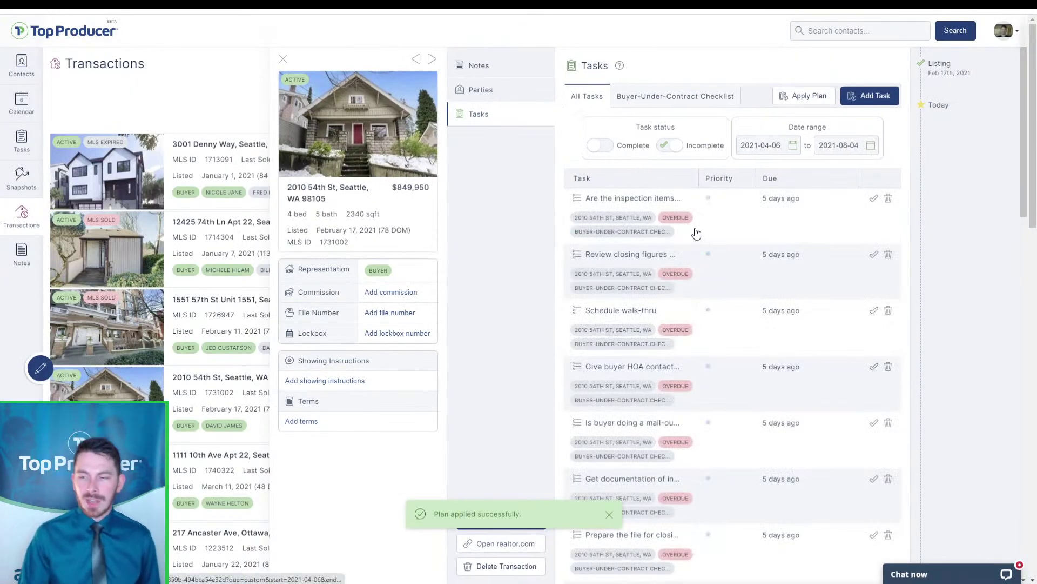
scroll(697, 234, down, 15)
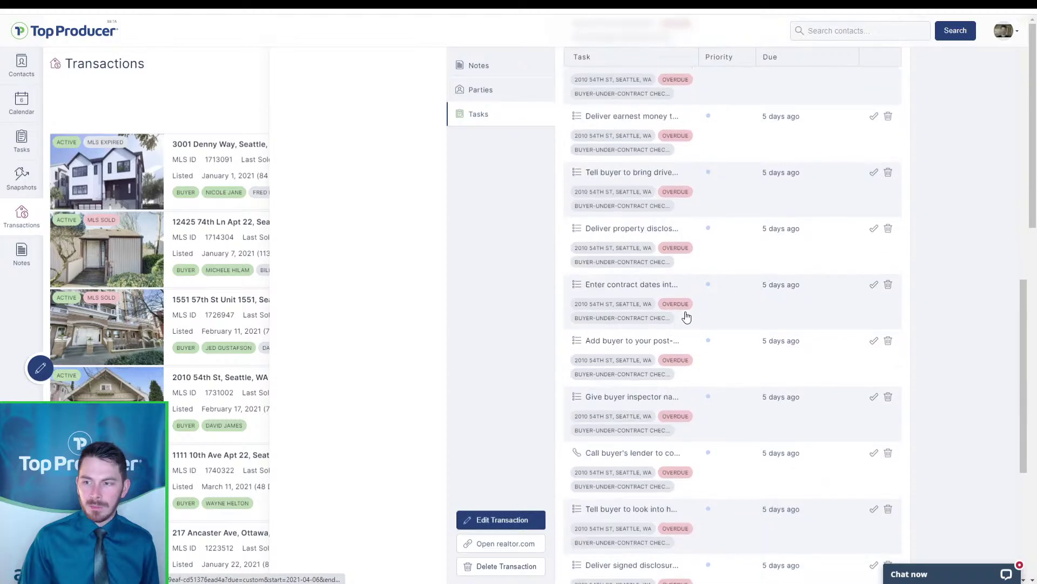
scroll(685, 322, up, 15)
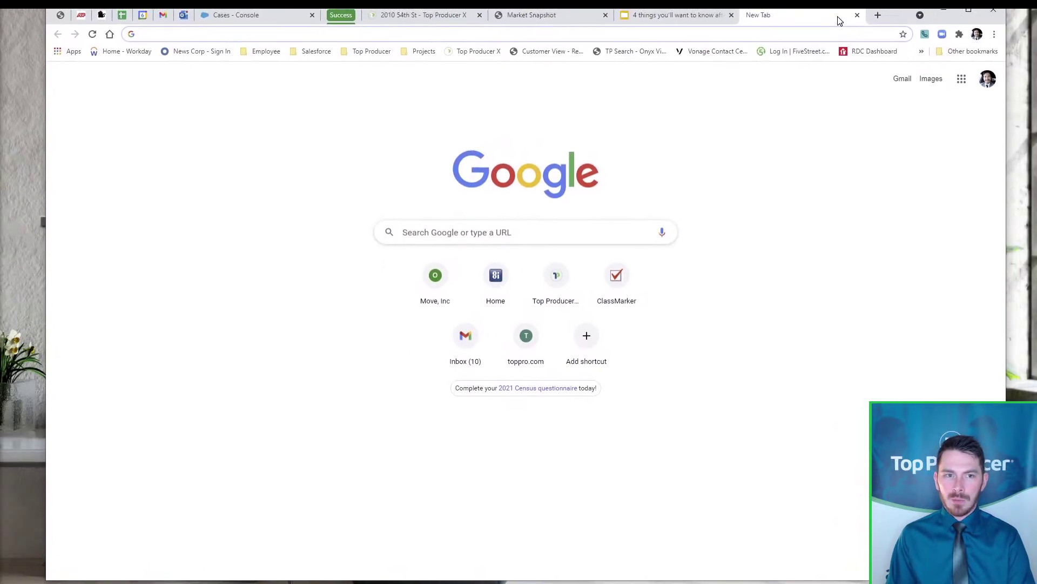
Load m.tpcrm.com in the new Chrome tab
click(641, 34)
text(m)
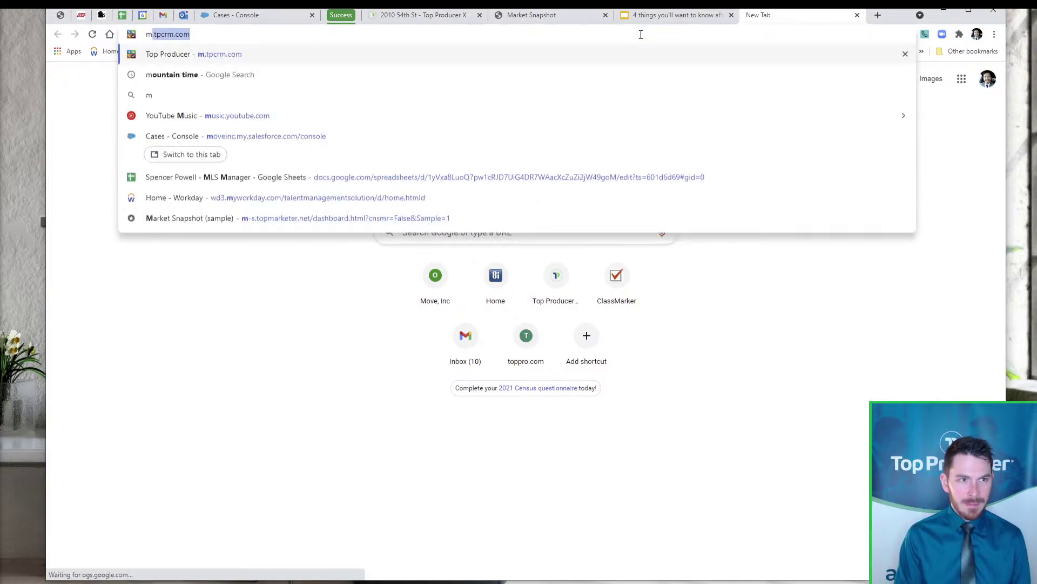
text(.tp)
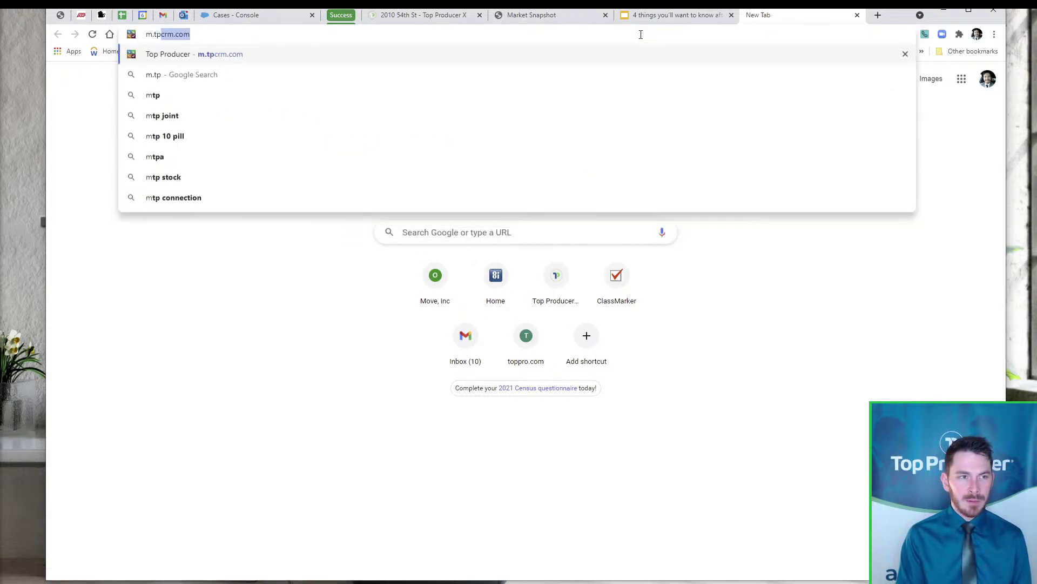
text(crm.)
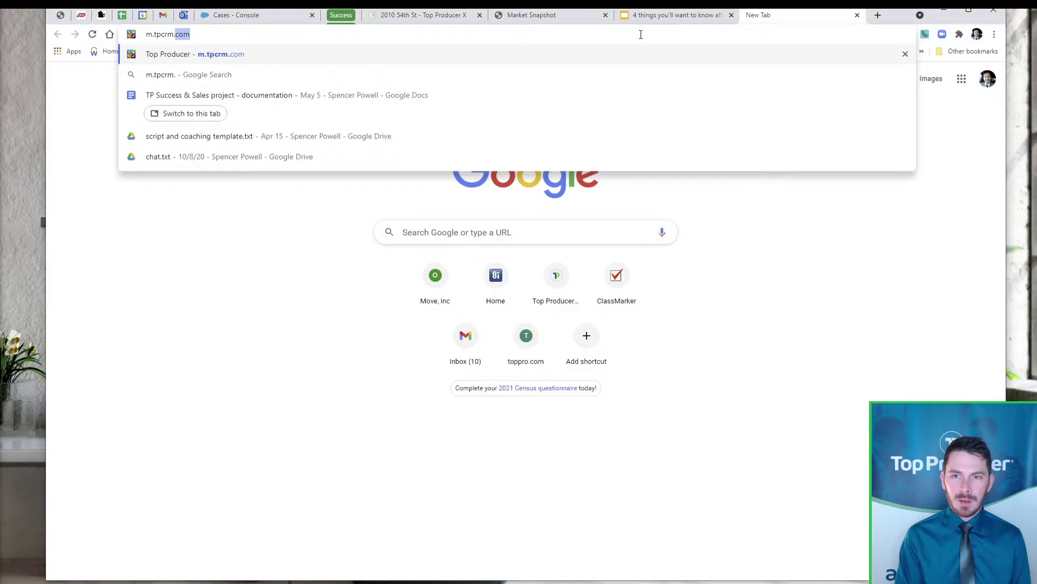
text(com)
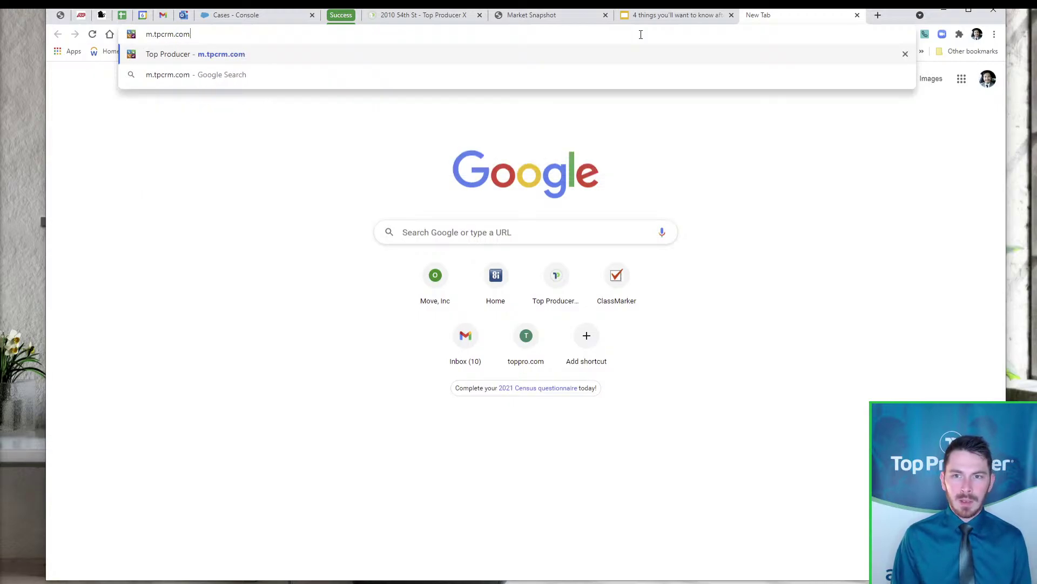
key(Return)
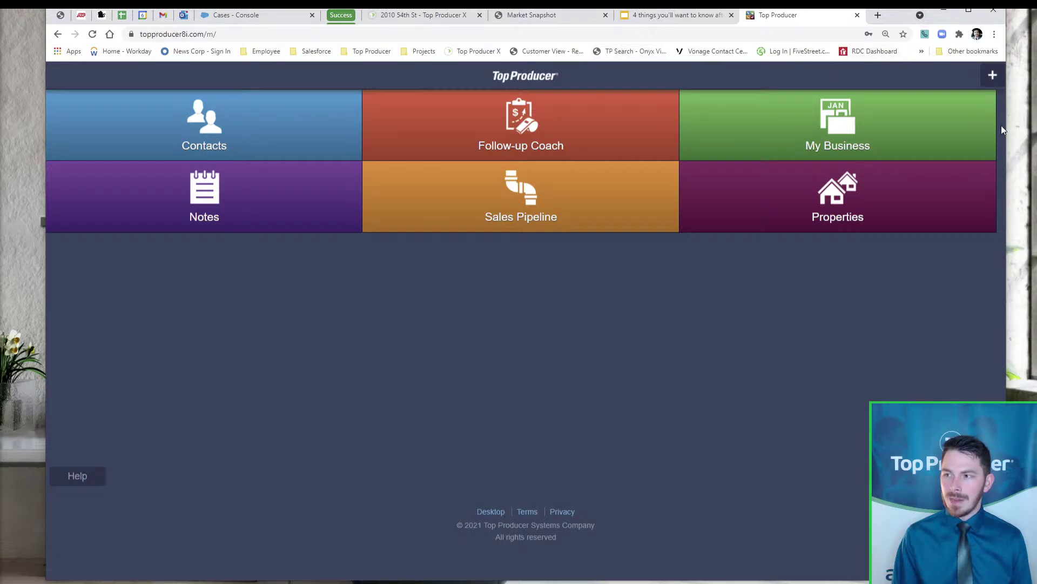
Resize and reposition the browser window to a phone-sized view
drag(1007, 125, 334, 167)
drag(231, 22, 496, 15)
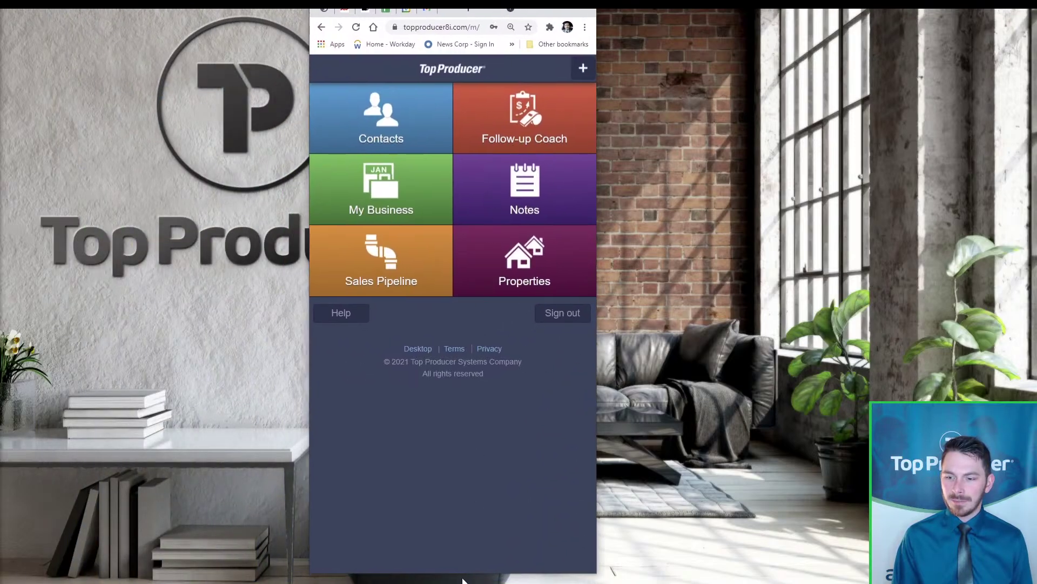
drag(463, 580, 465, 400)
drag(492, 13, 545, 96)
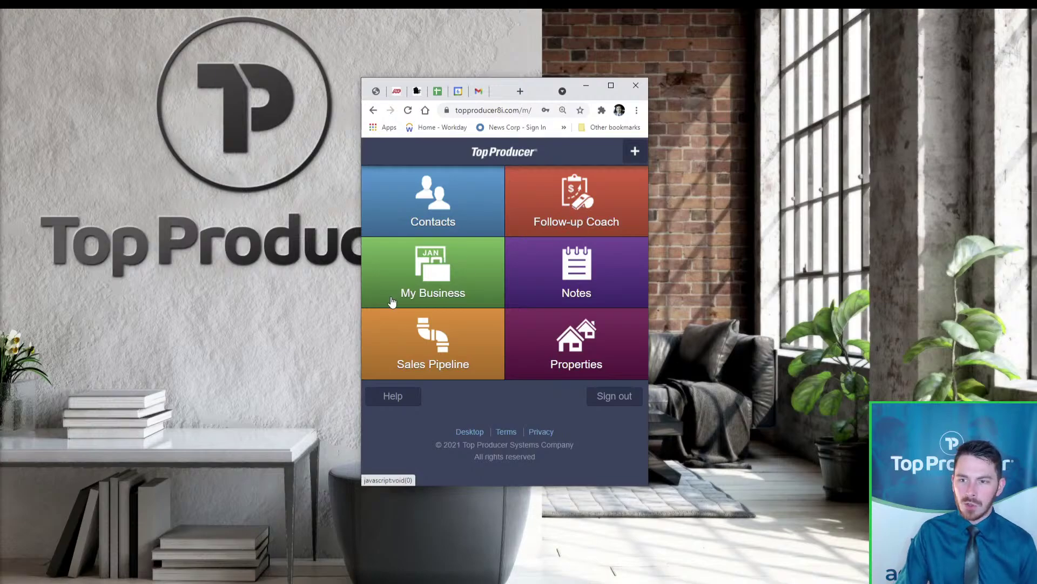
Sign in to the mobile site, try and cancel a contact search, and return to the home tiles
click(392, 301)
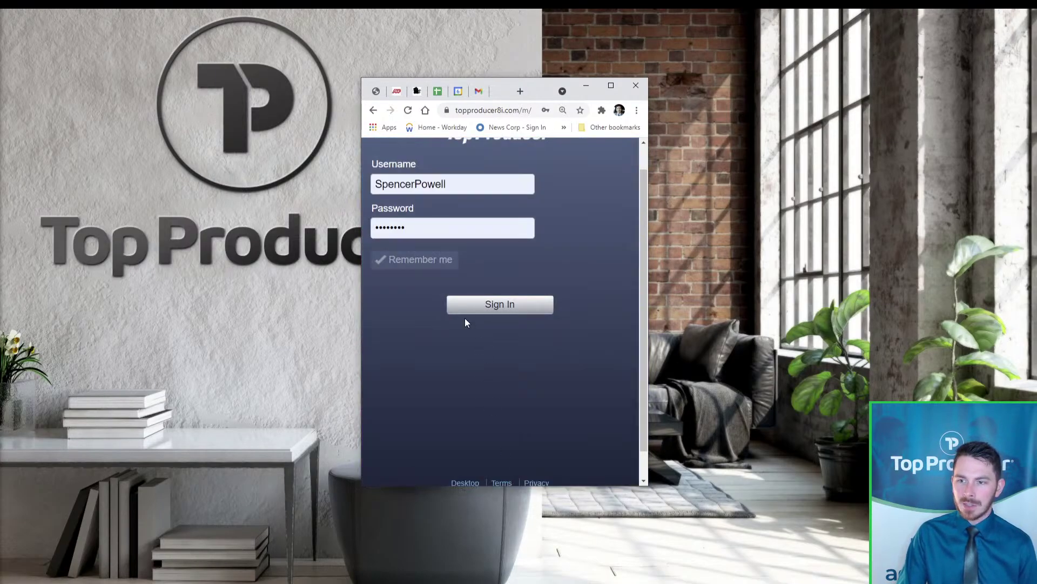
click(504, 305)
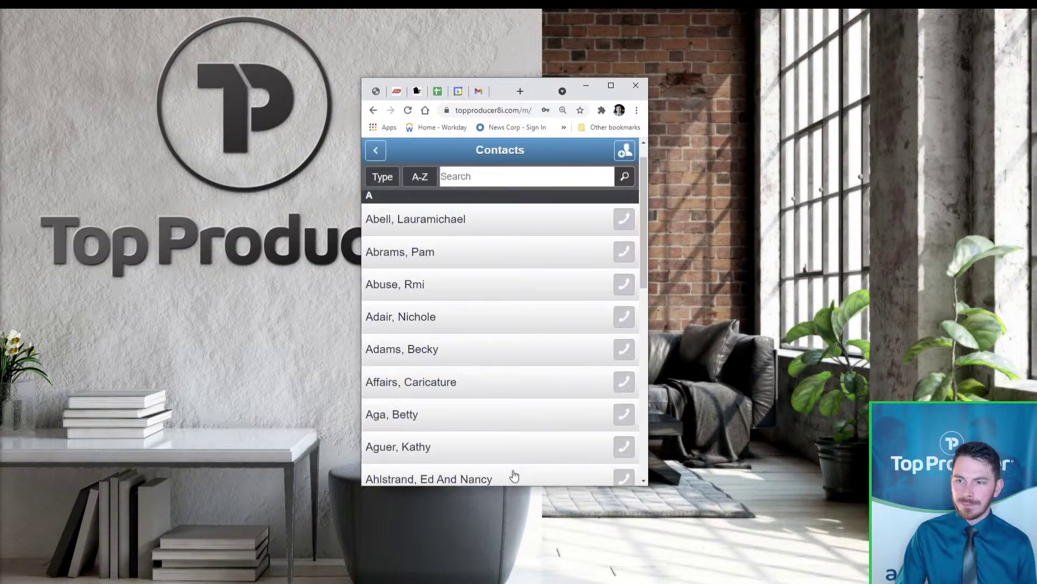
scroll(475, 376, down, 3)
scroll(494, 378, up, 4)
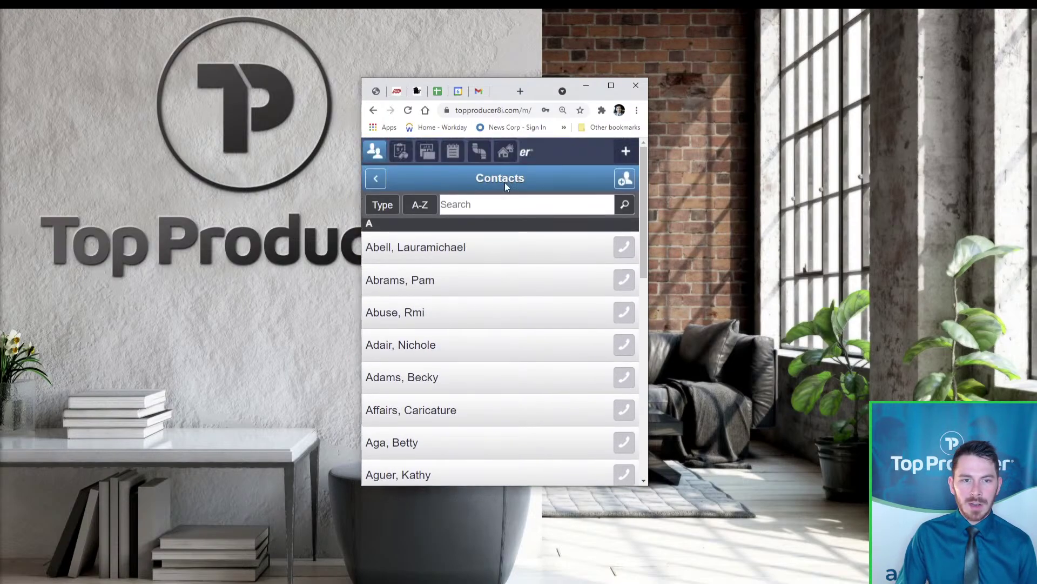
click(485, 205)
click(388, 183)
click(381, 183)
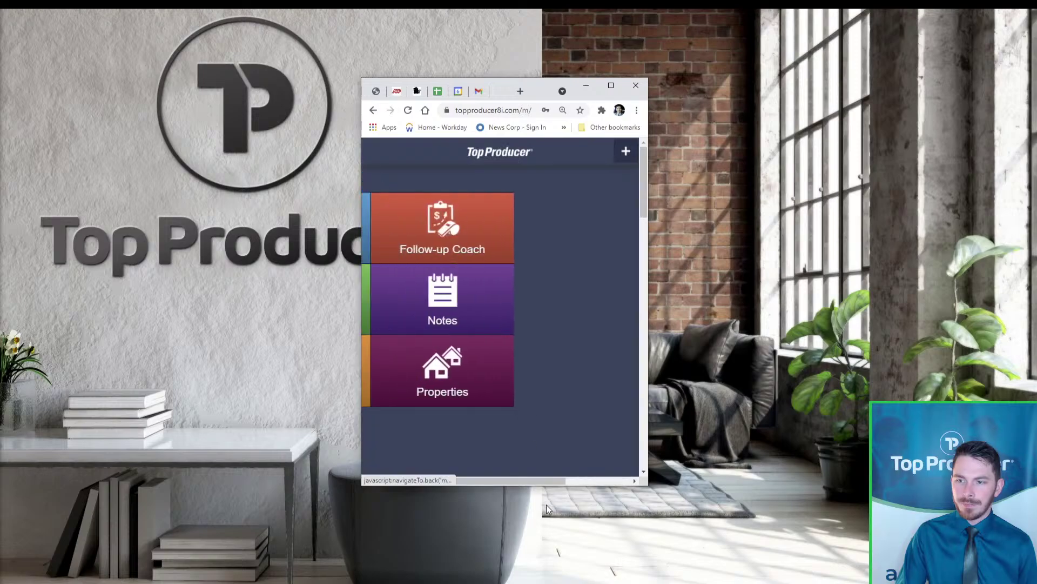
drag(543, 485, 544, 541)
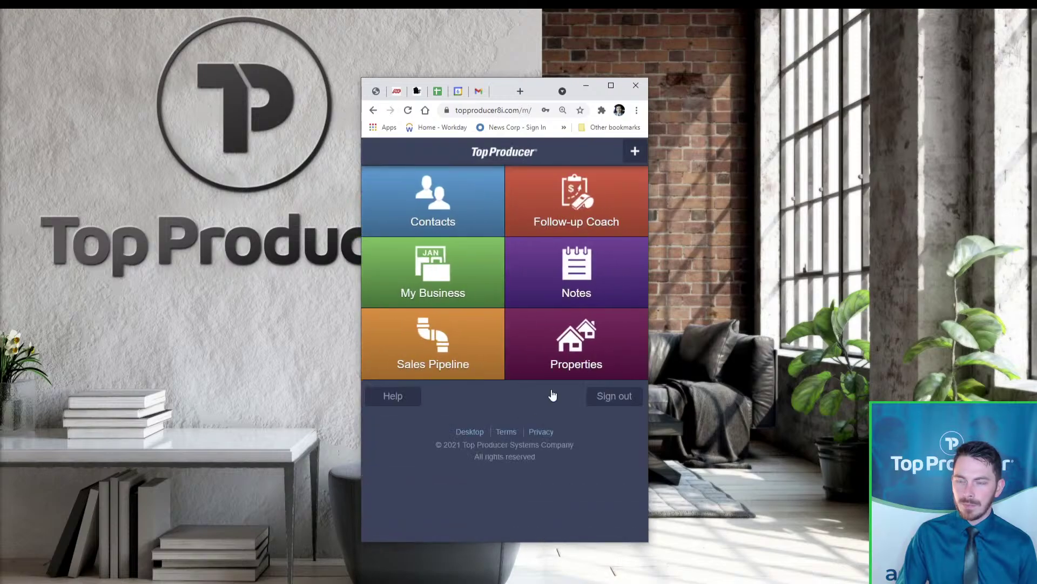
click(561, 198)
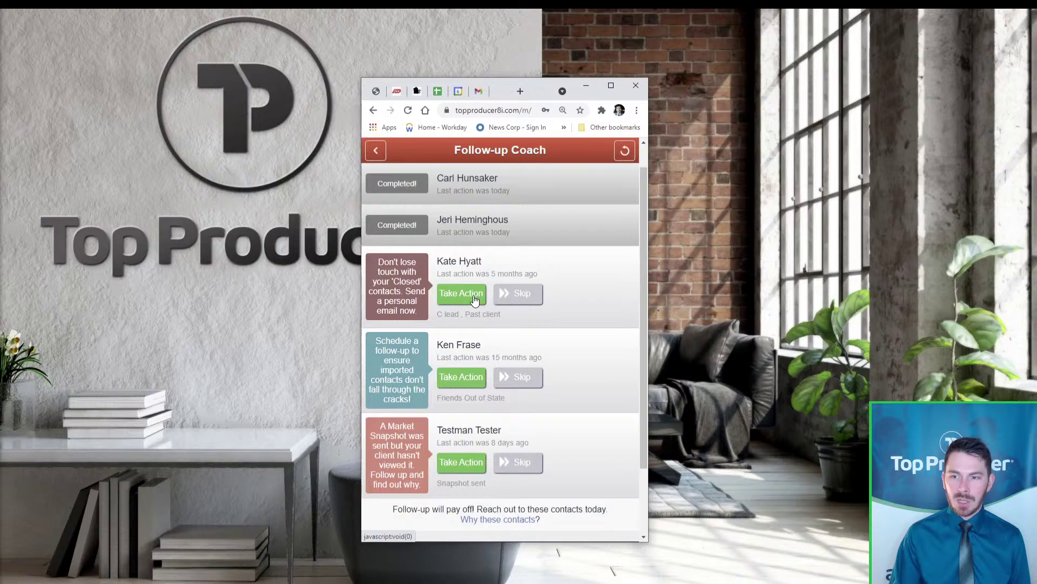
click(448, 293)
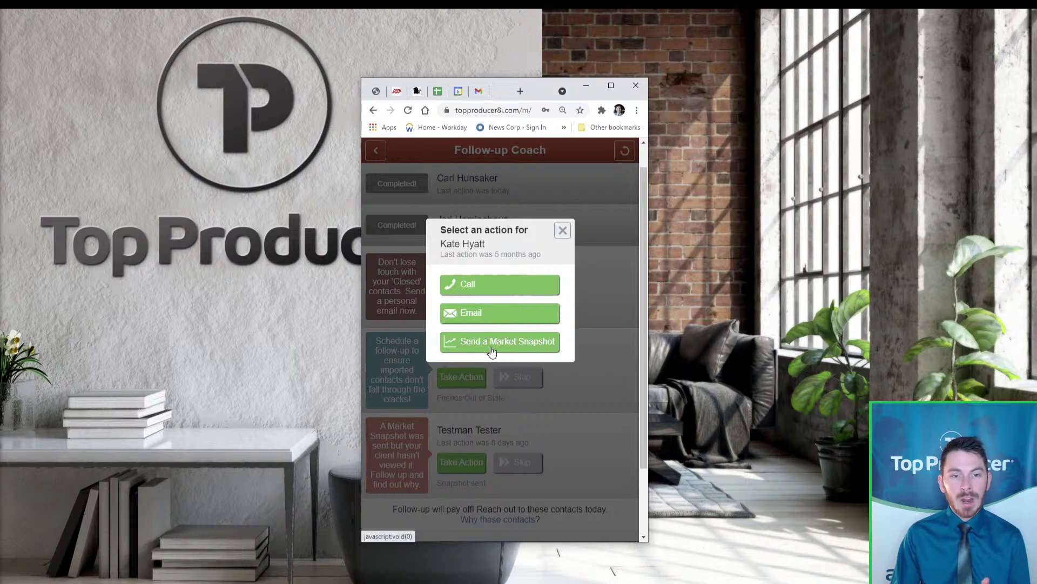
click(562, 232)
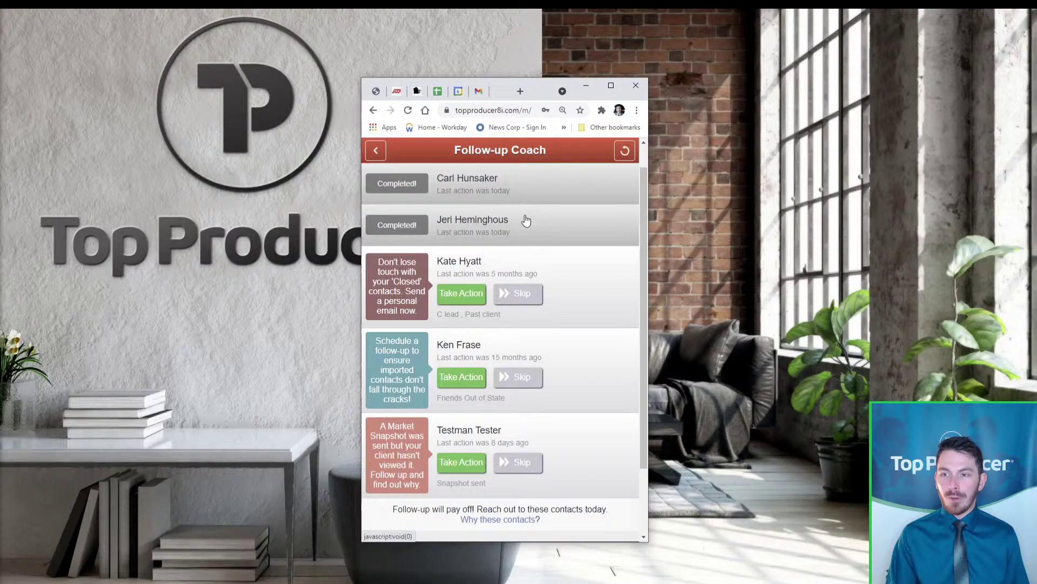
click(377, 151)
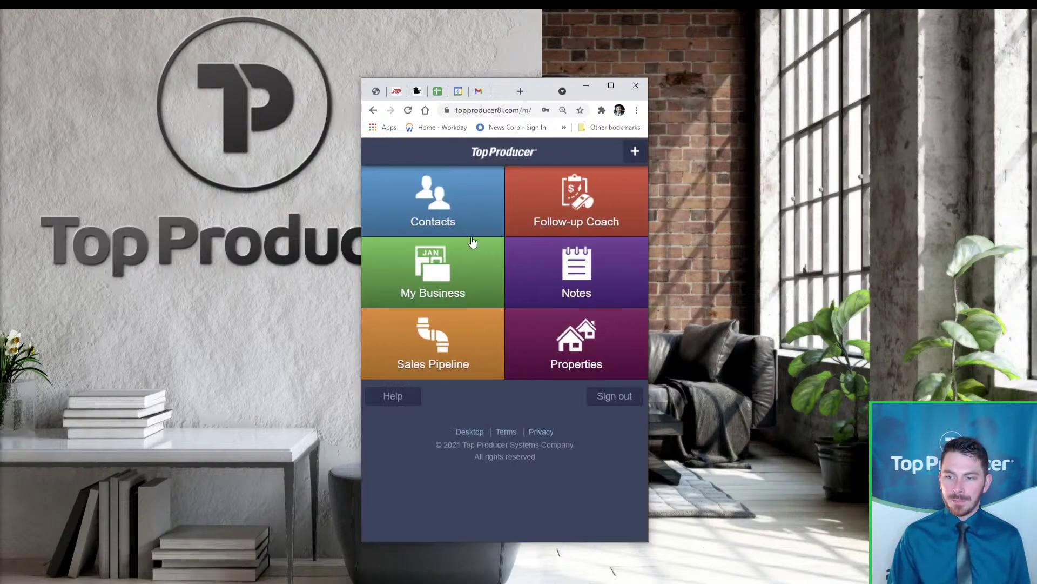
Browse the My Business calendar's list and day views, discarding a new activity
click(479, 259)
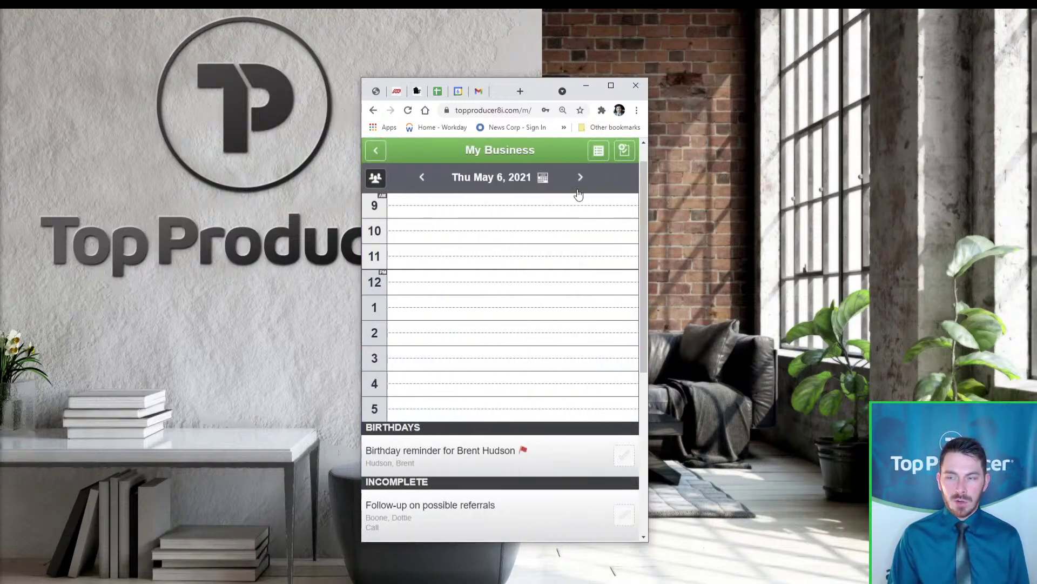
click(601, 157)
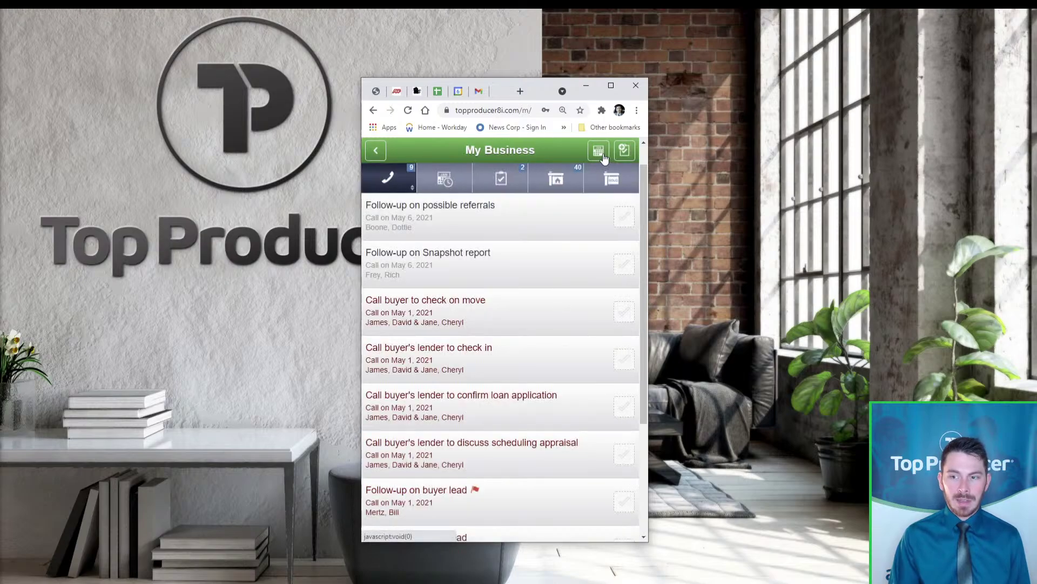
click(600, 152)
click(600, 152)
click(599, 152)
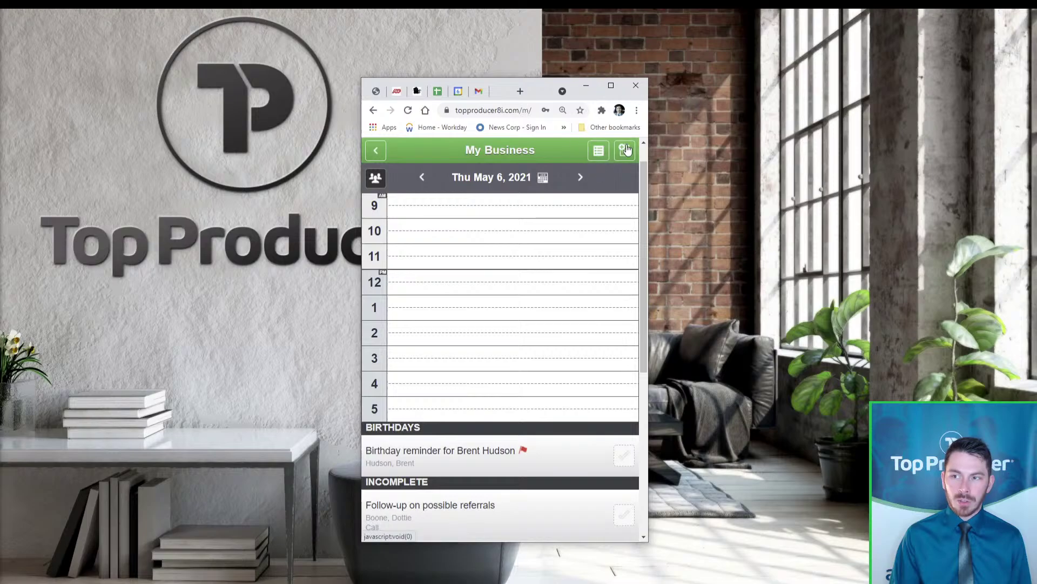
click(624, 151)
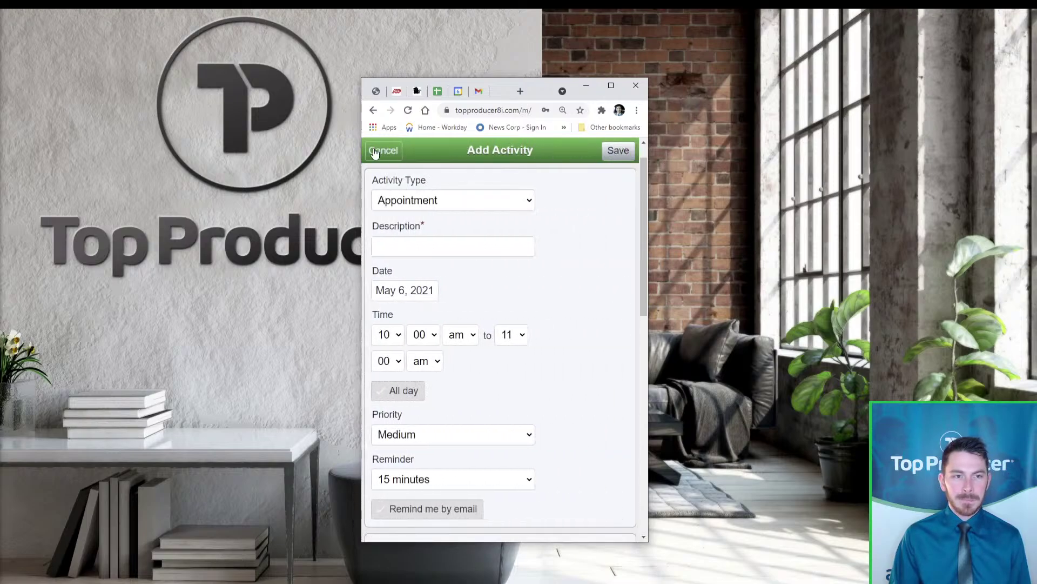
click(375, 152)
click(375, 153)
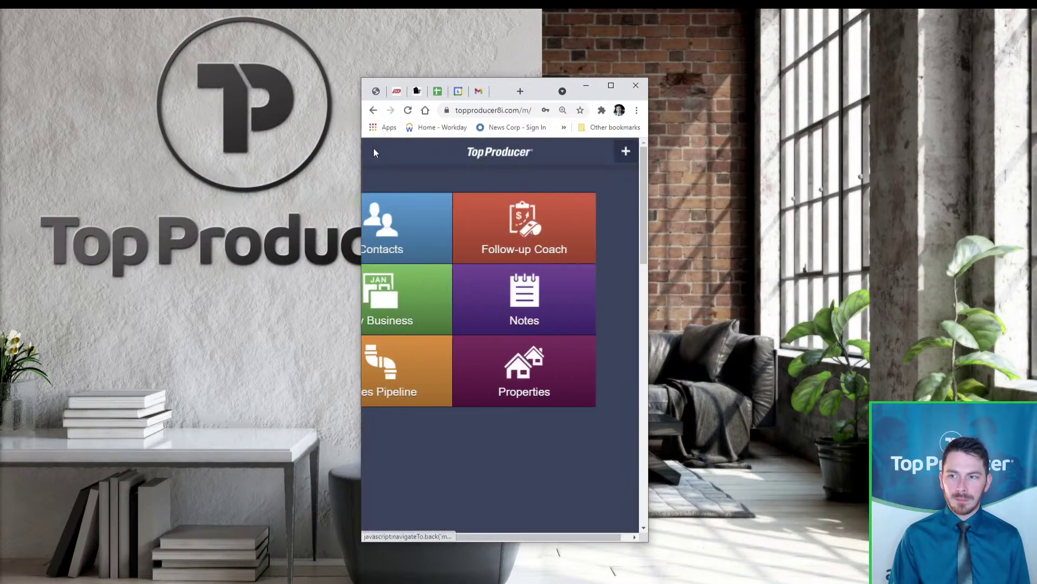
Glance at the Notes filter, then check the Sales Pipeline's Active, Closed and New stages
click(578, 284)
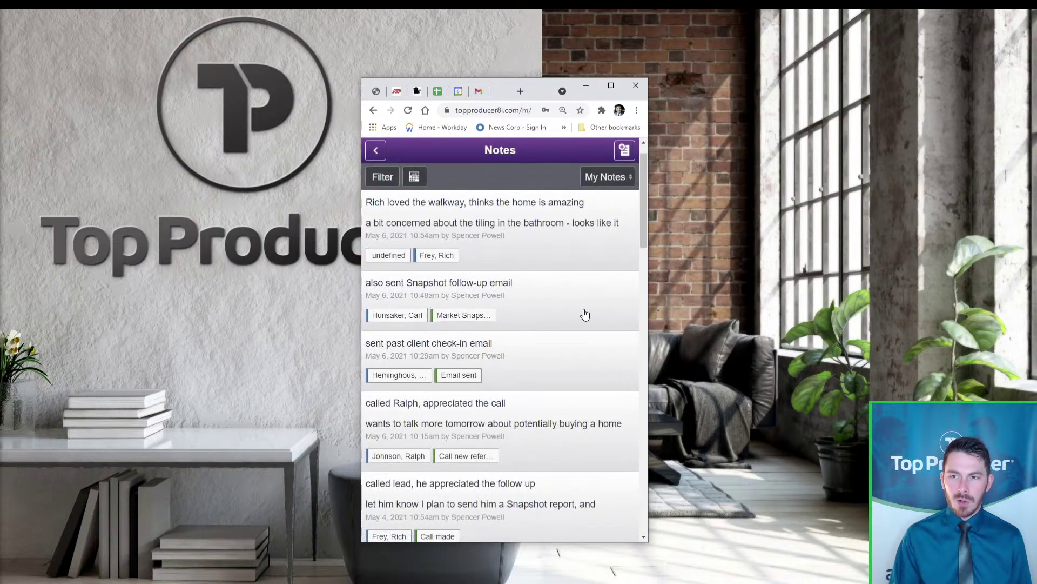
click(391, 180)
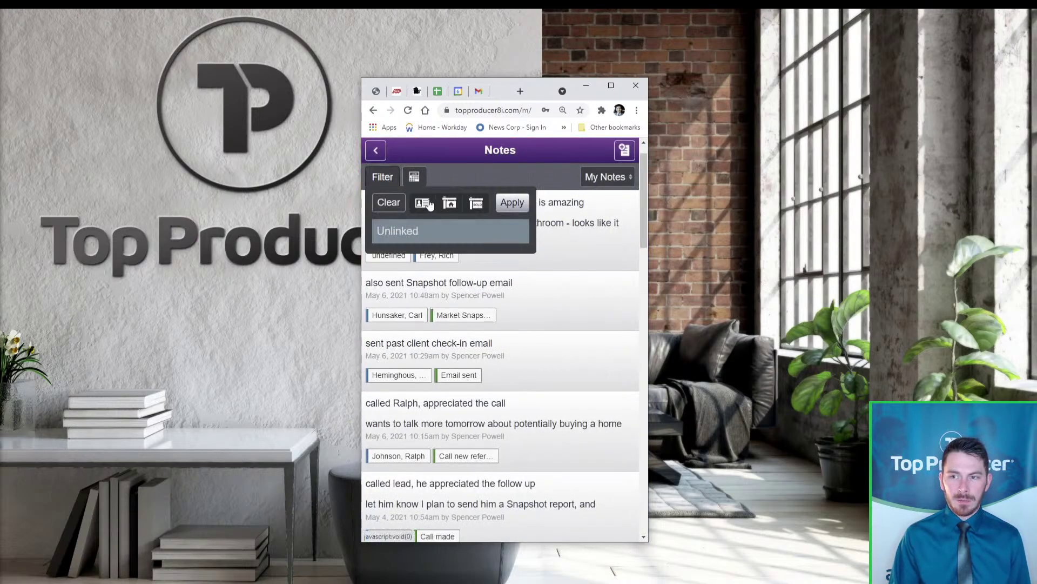
click(376, 152)
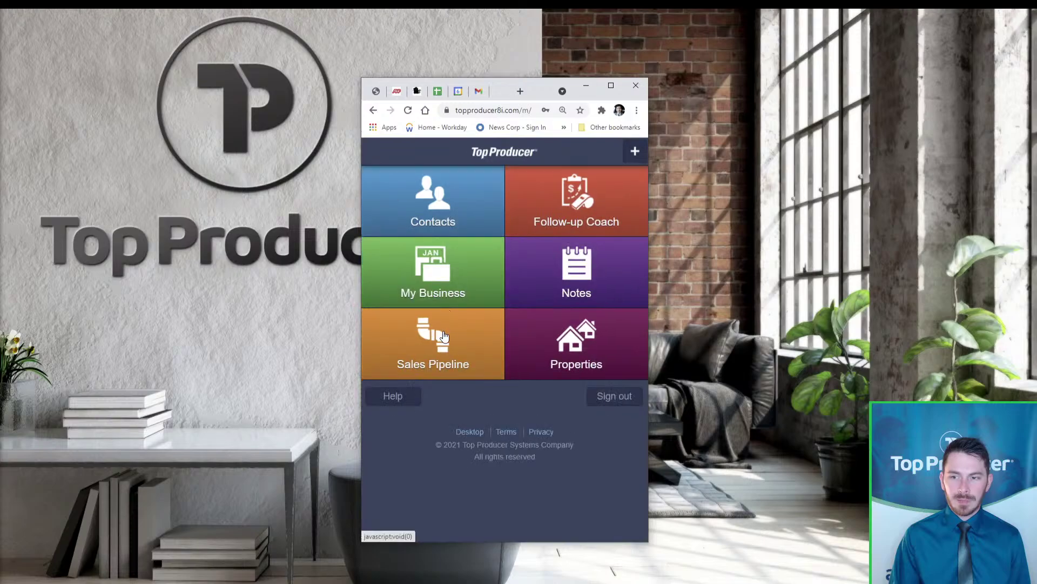
click(443, 330)
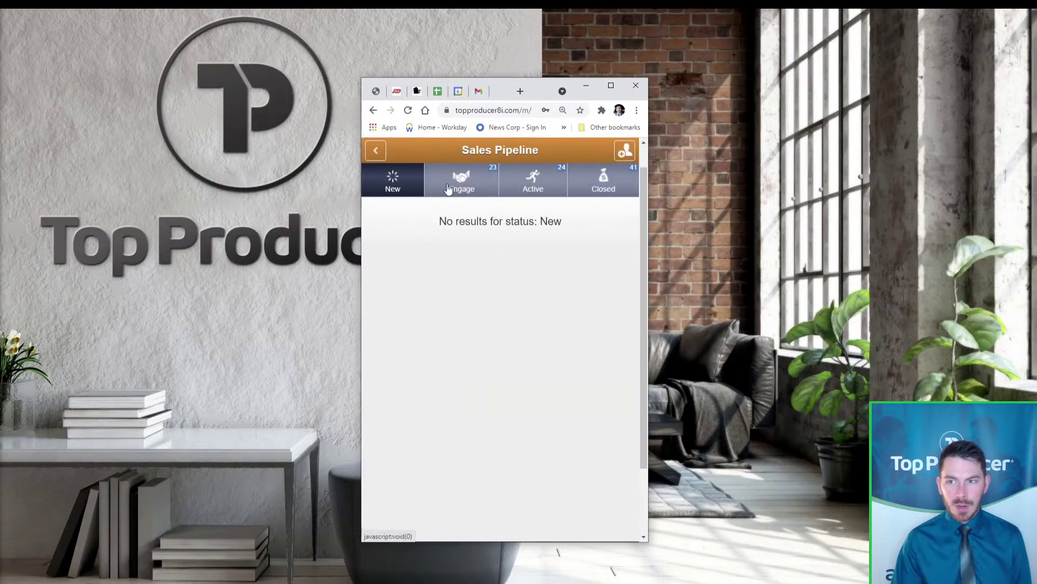
click(533, 178)
click(599, 181)
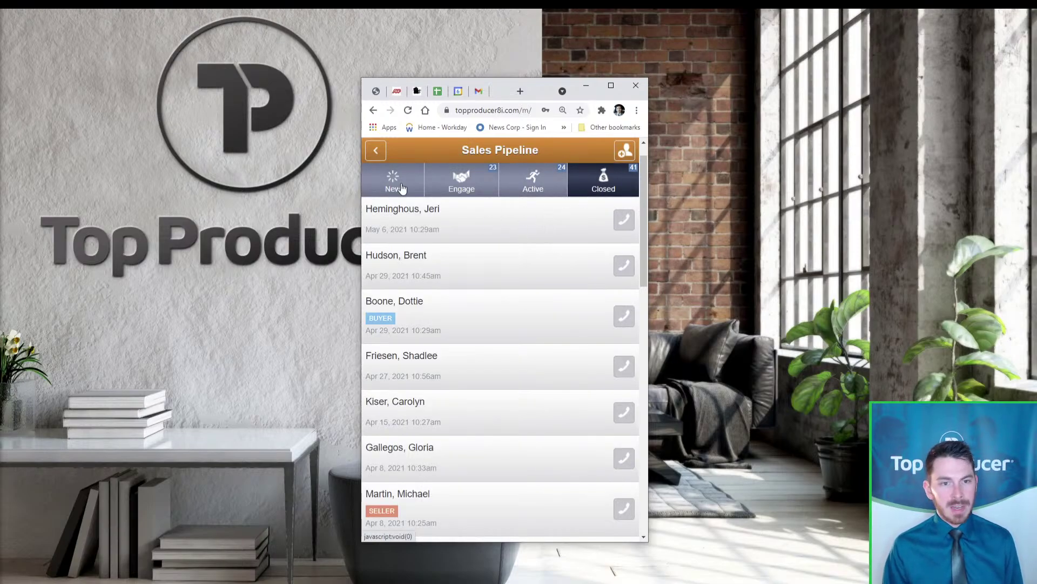
click(401, 188)
click(377, 150)
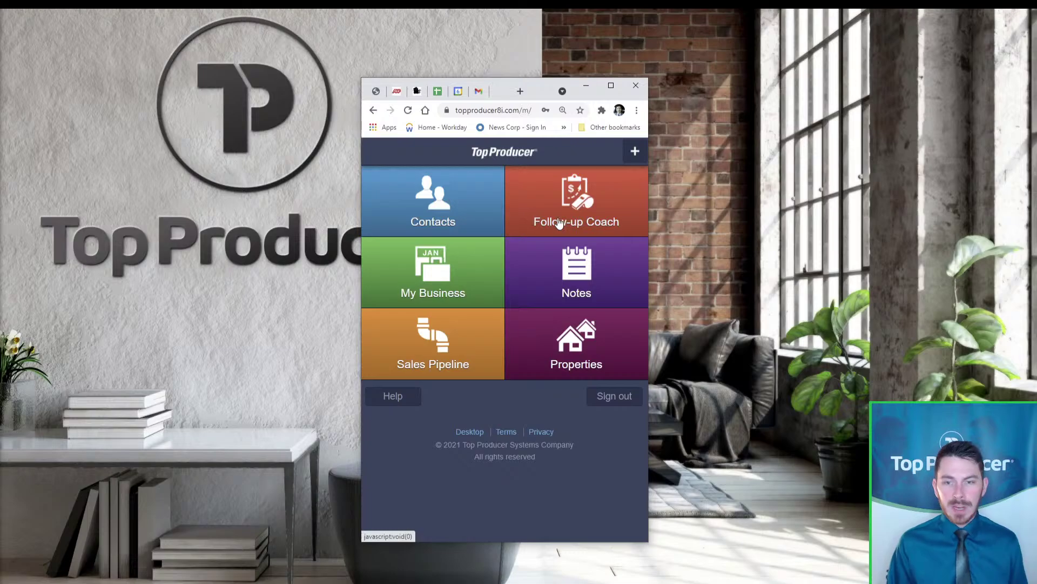
From Follow-up Coach, log a successful call to the past client with a note about a possible investment purchase
click(495, 285)
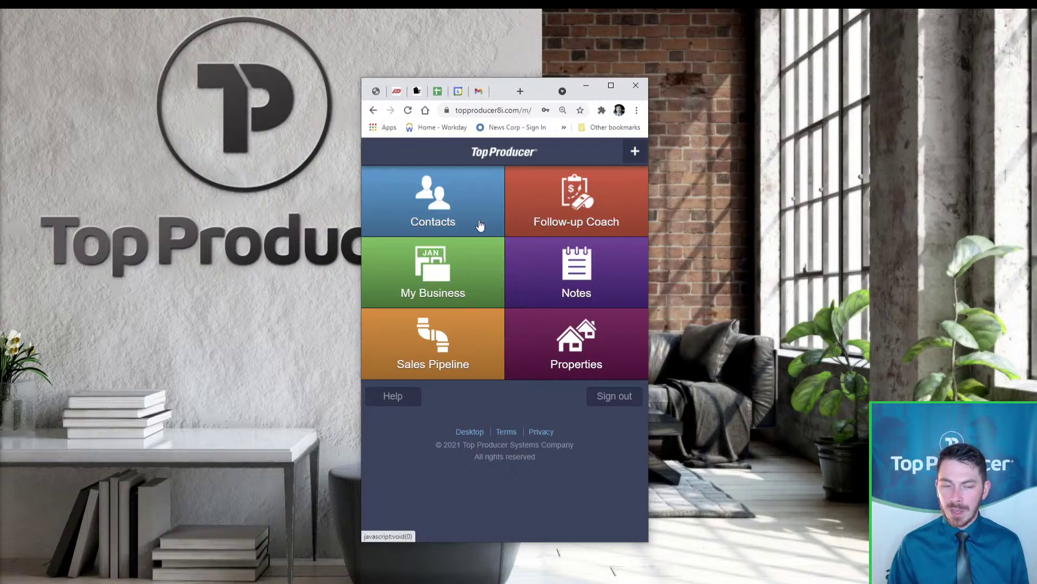
click(612, 214)
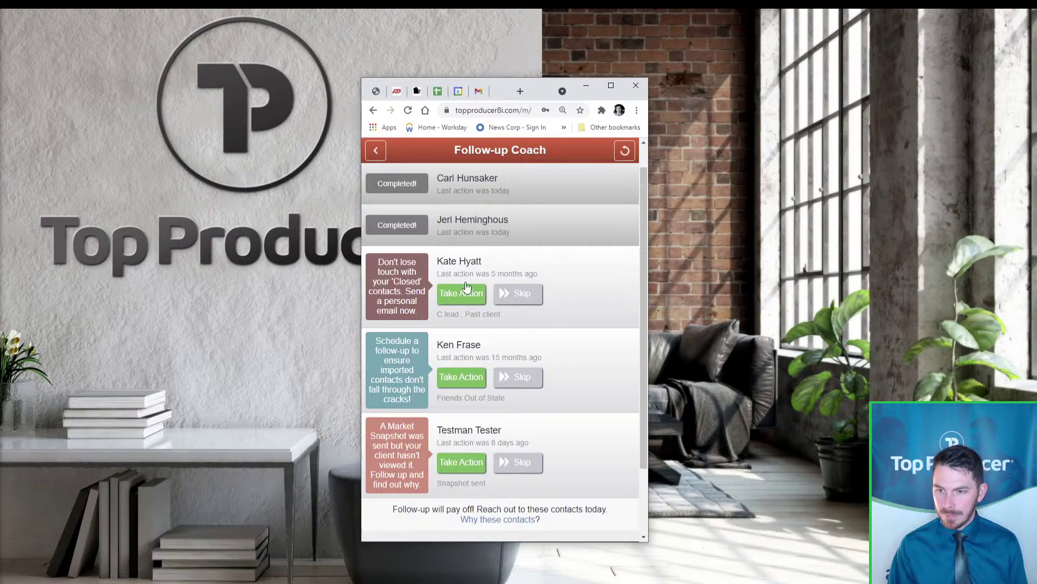
click(468, 300)
click(472, 292)
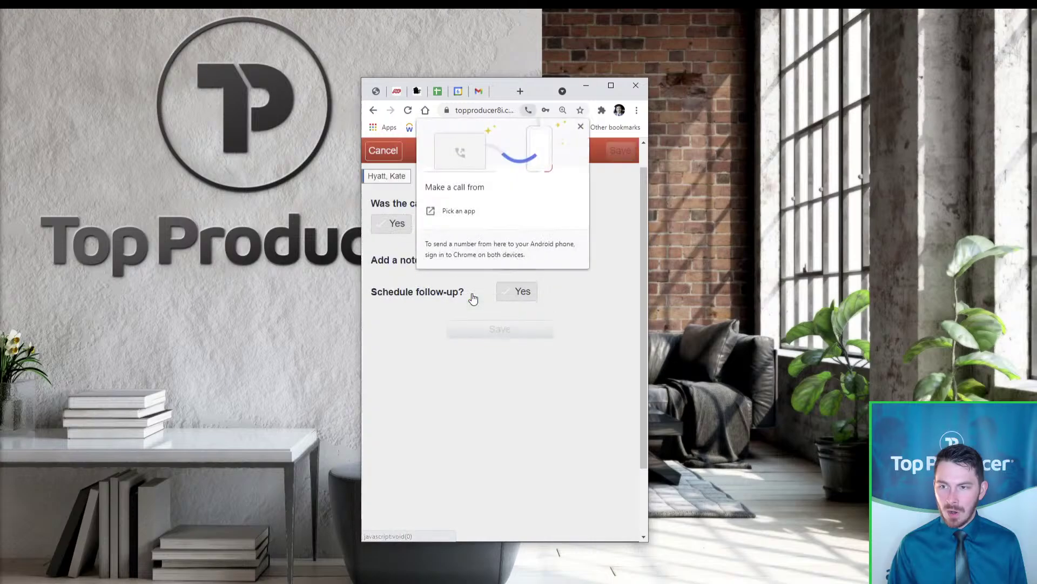
click(589, 246)
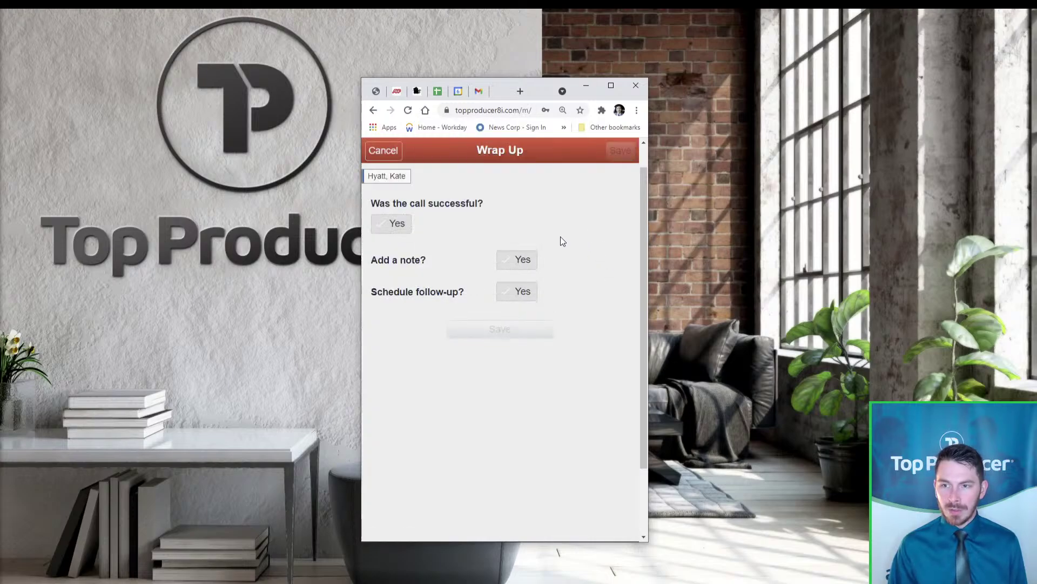
click(393, 224)
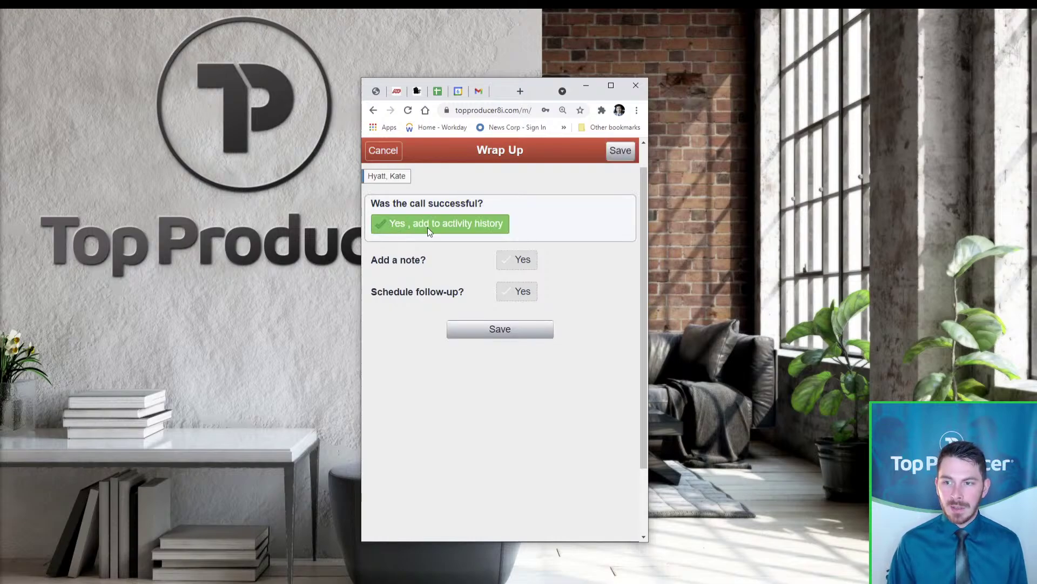
click(518, 260)
text(great call with past client, want)
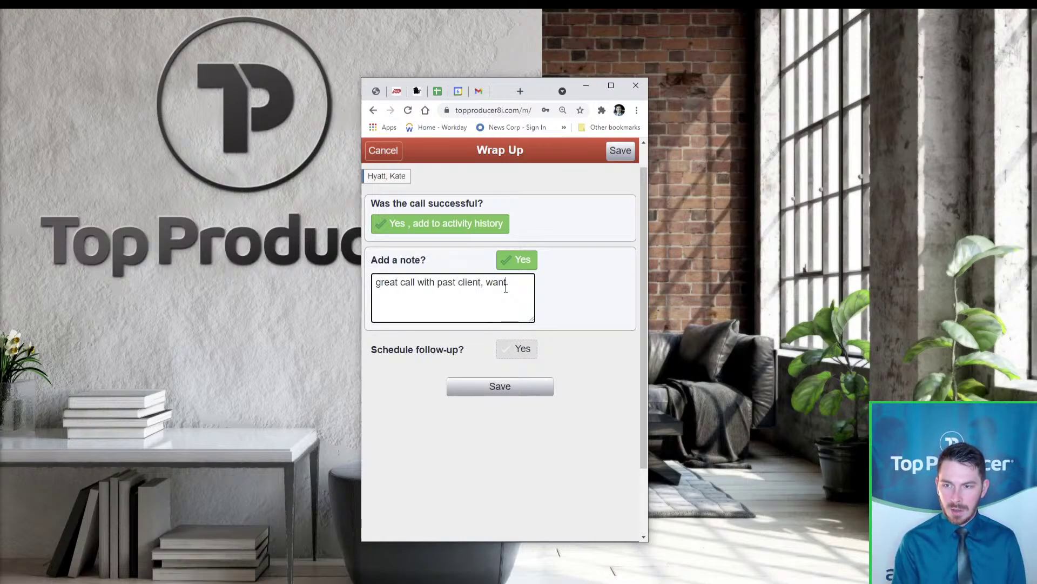
text(s to talk mo)
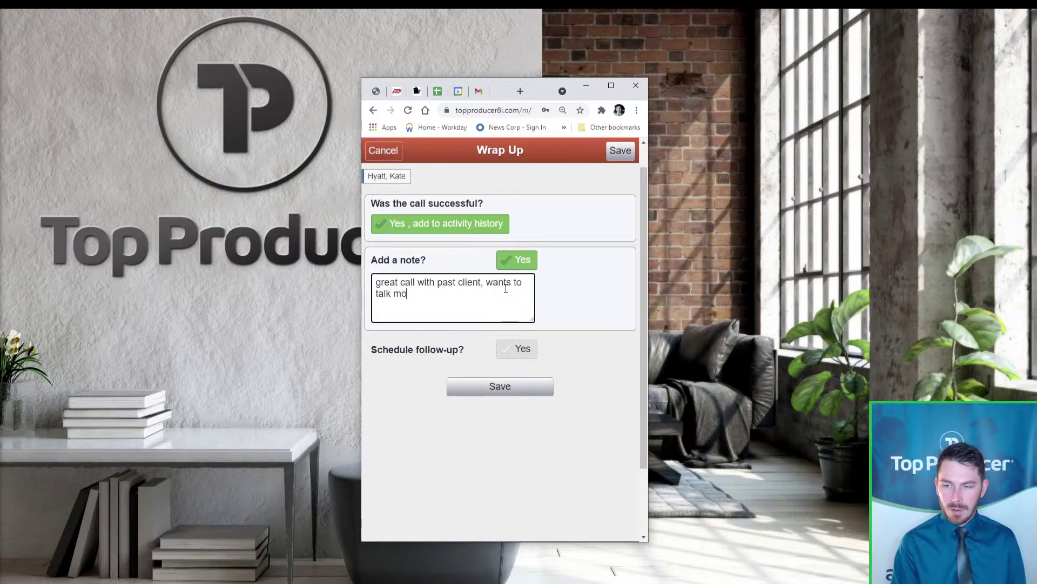
text(re soon about po)
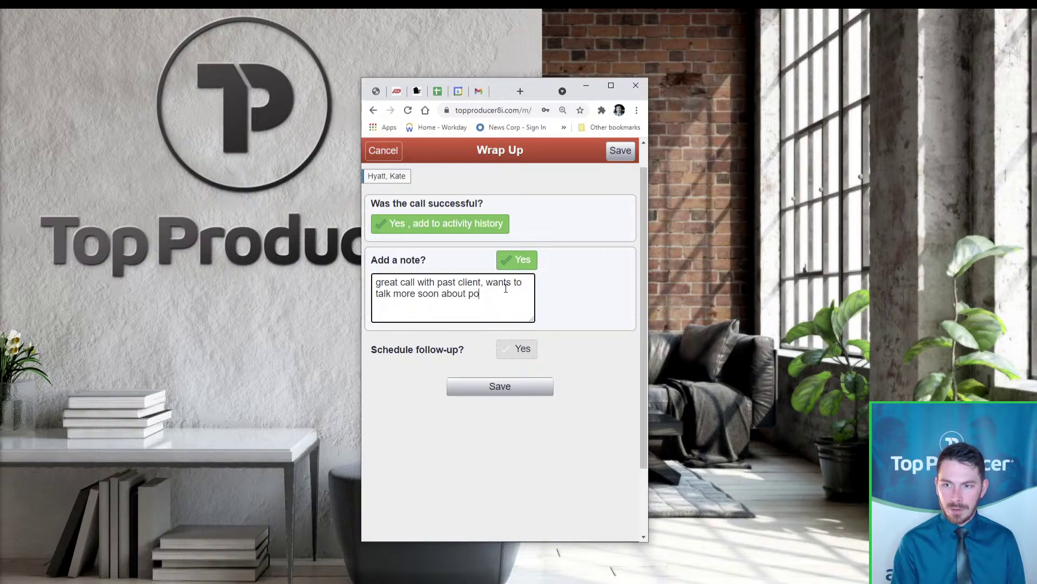
text(ssible investi)
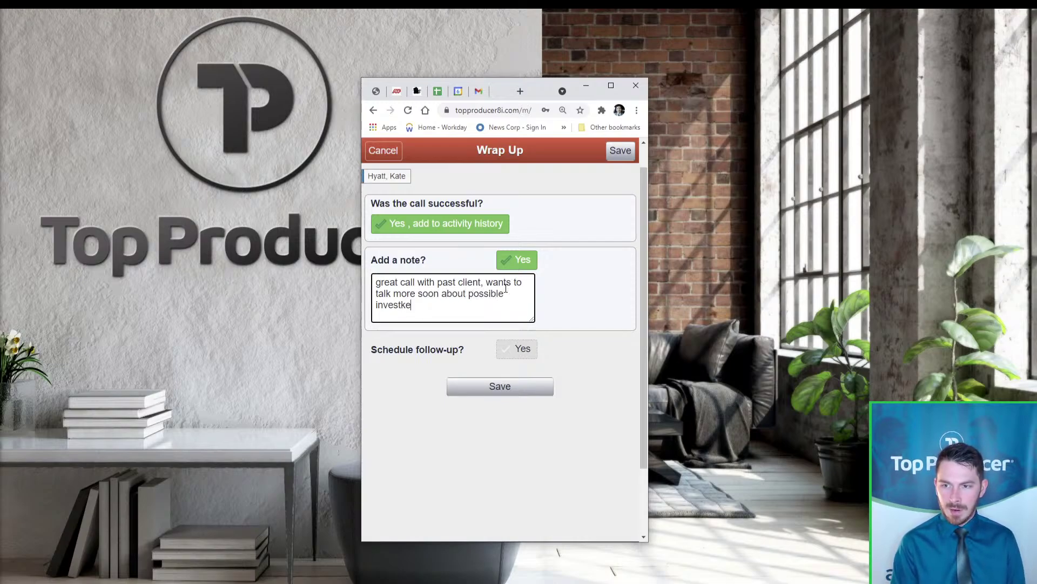
text(ment p)
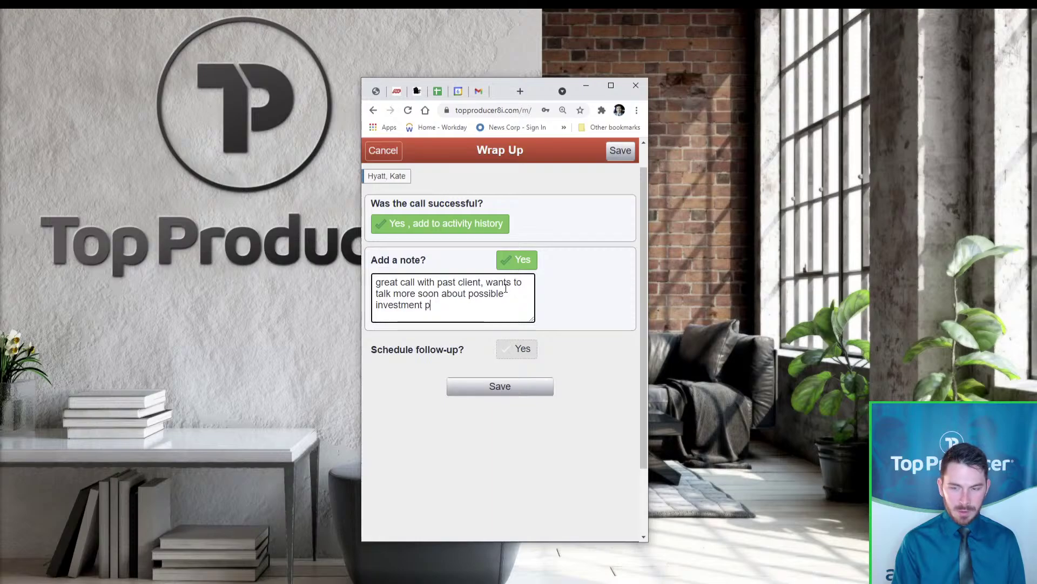
text(urchase)
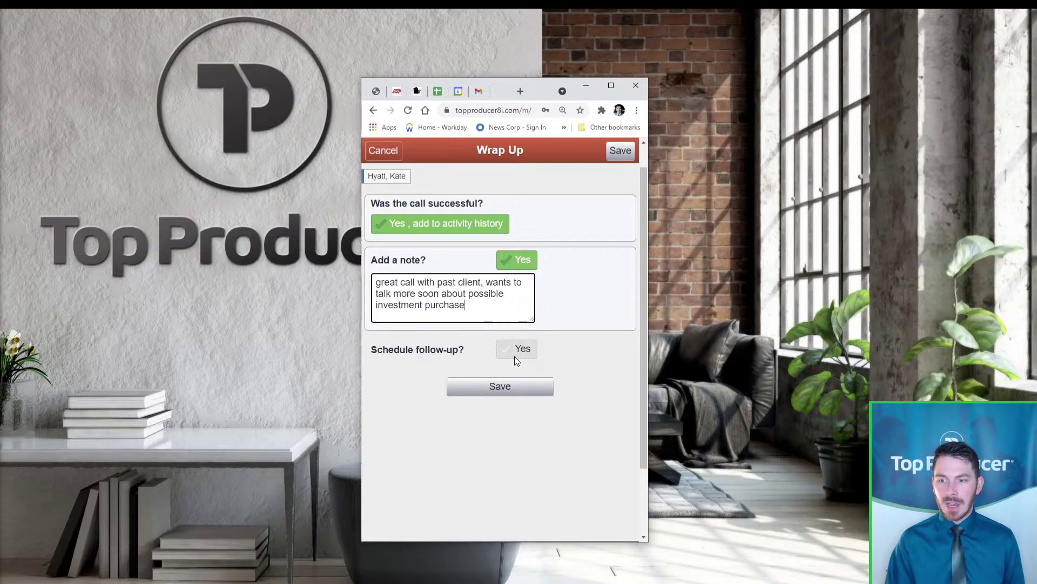
Schedule a Call follow-up 'on possible investment property search' for May 10 and save the wrap-up
click(514, 355)
click(466, 390)
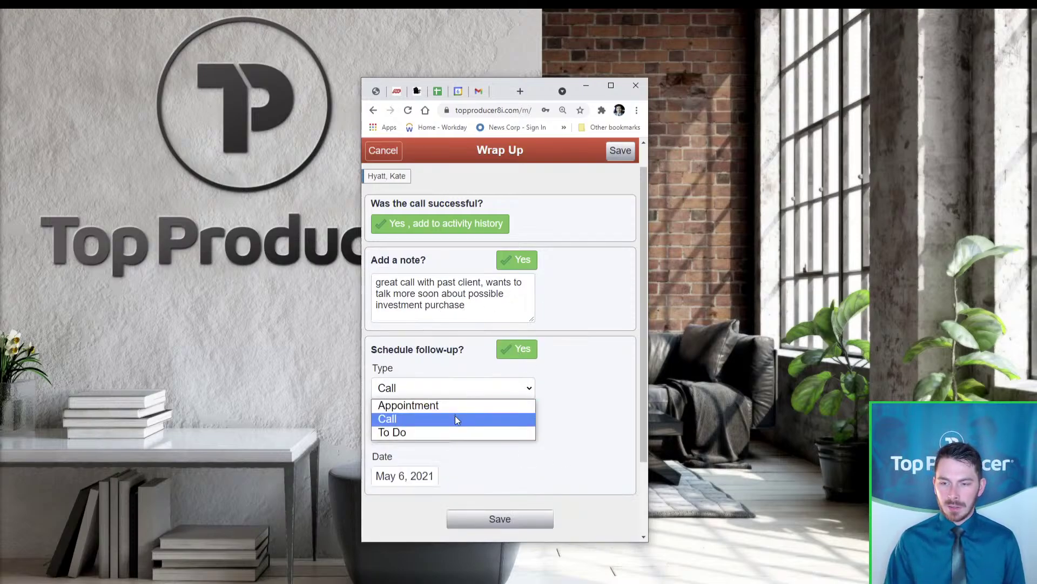
click(455, 419)
click(429, 434)
text(on possible)
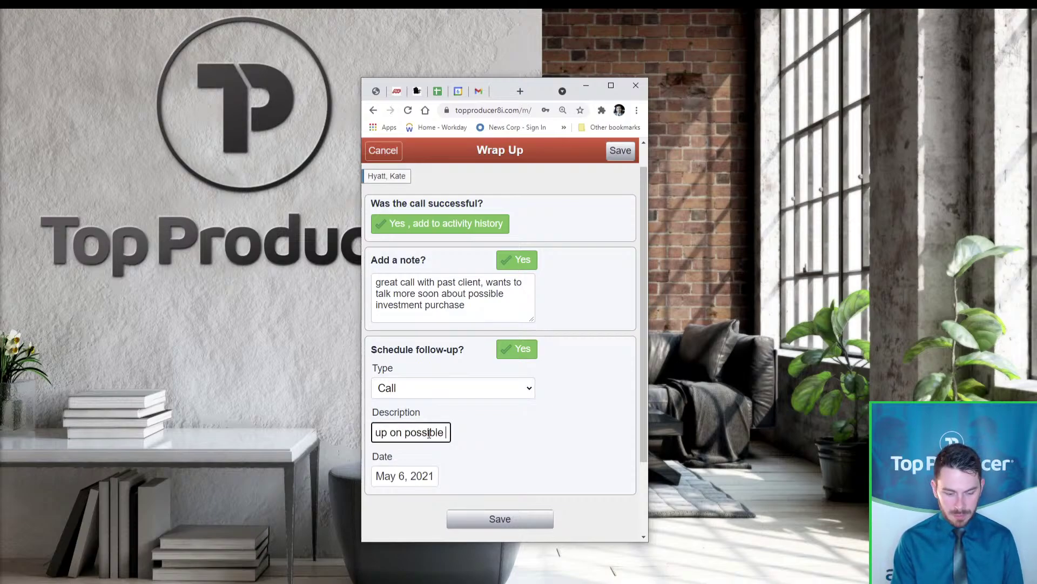
text( investment )
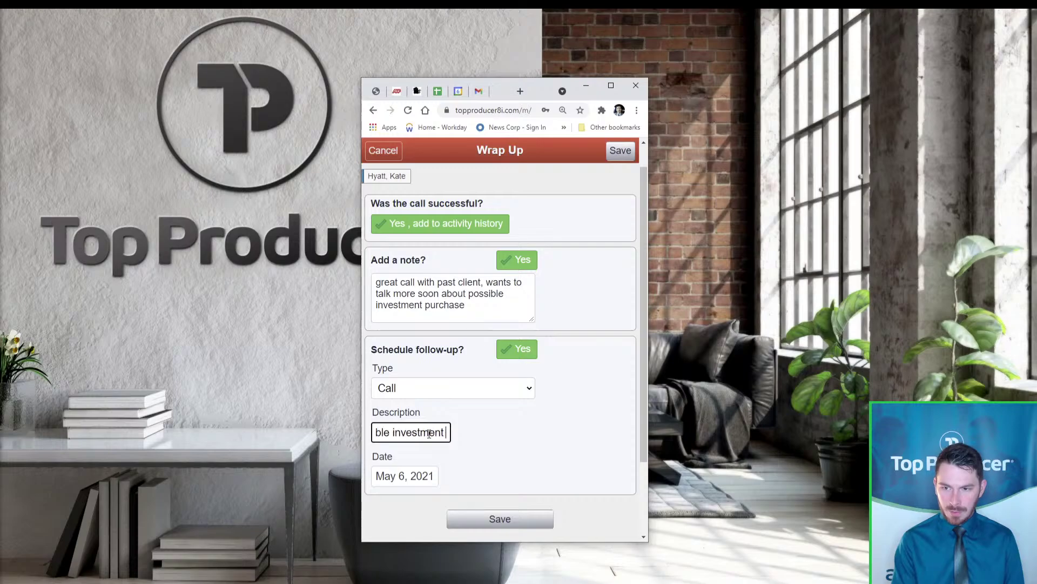
text(property search)
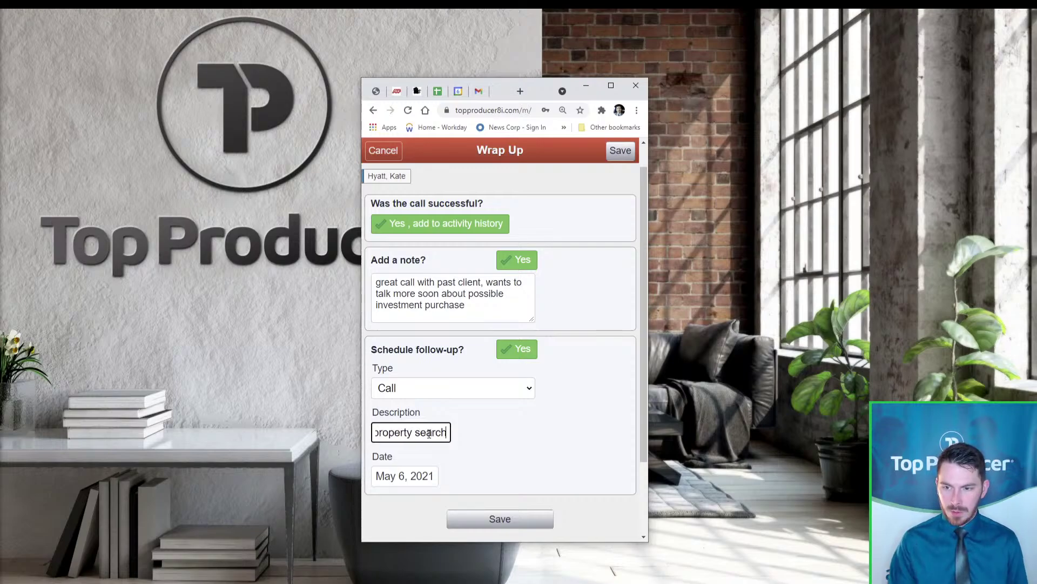
click(423, 478)
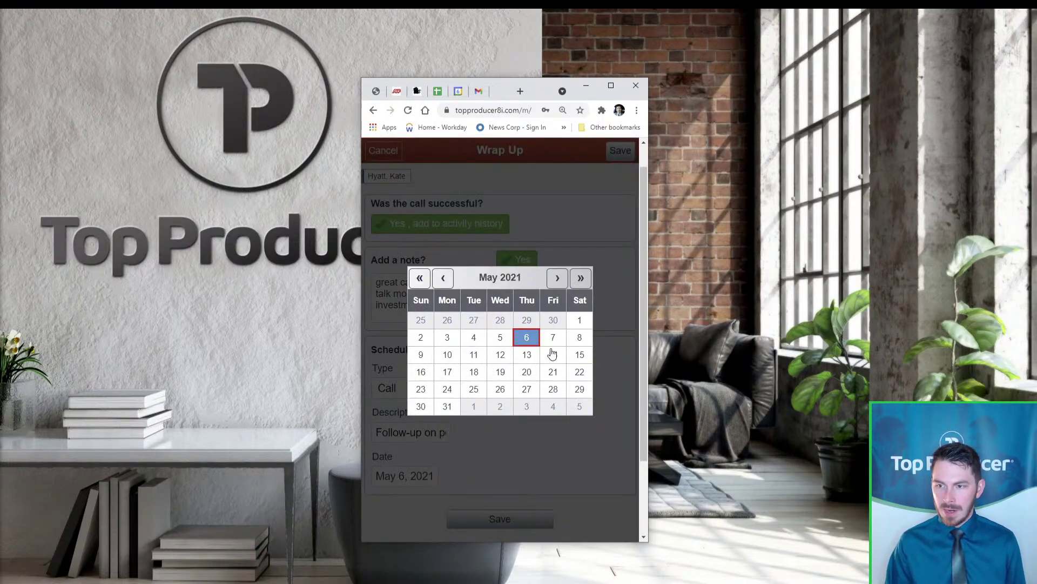
click(456, 354)
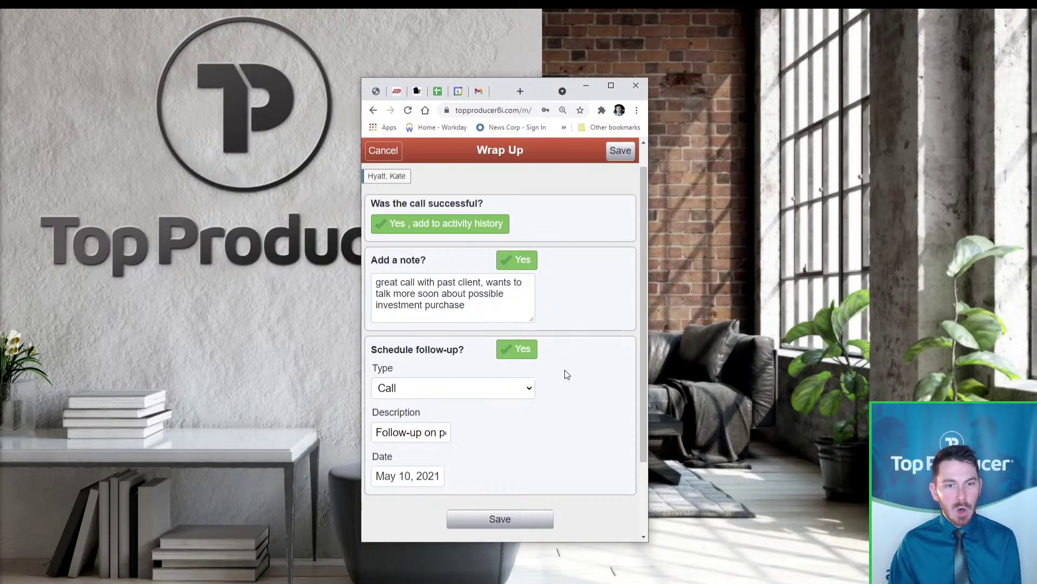
click(531, 522)
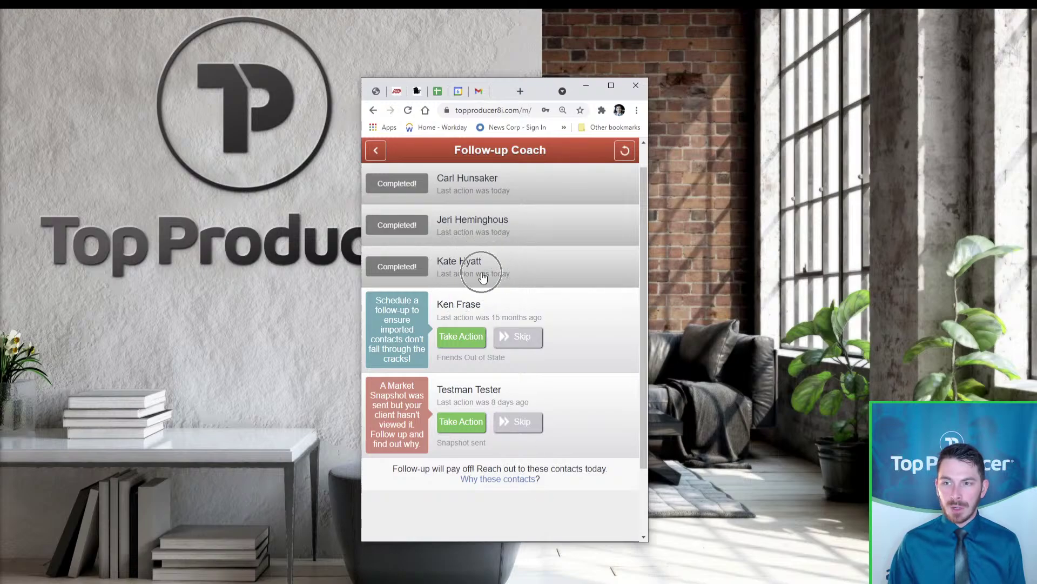
click(611, 86)
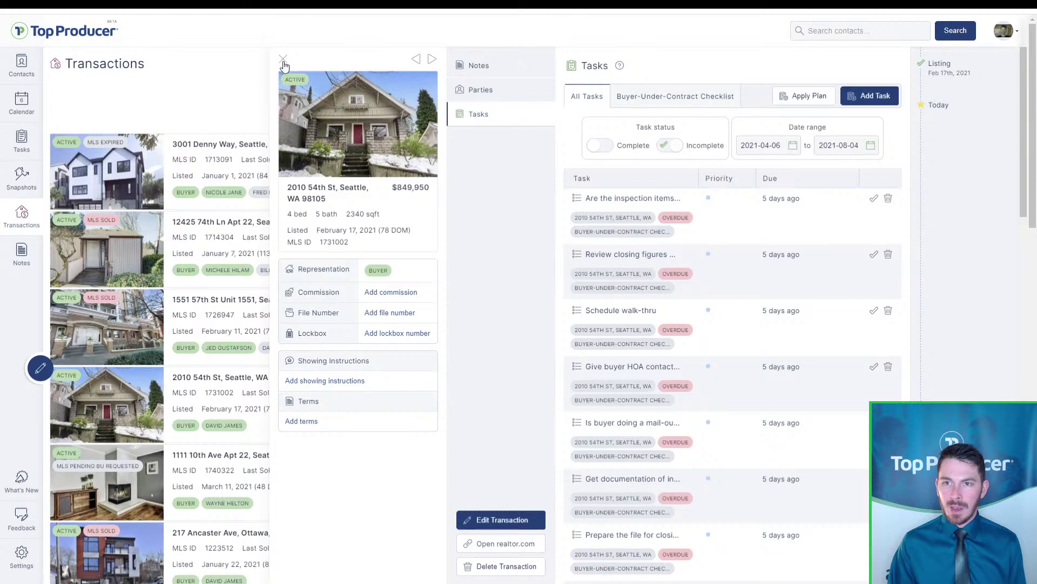
Search the contacts for the past client and open their contact record
click(283, 59)
click(22, 65)
click(859, 31)
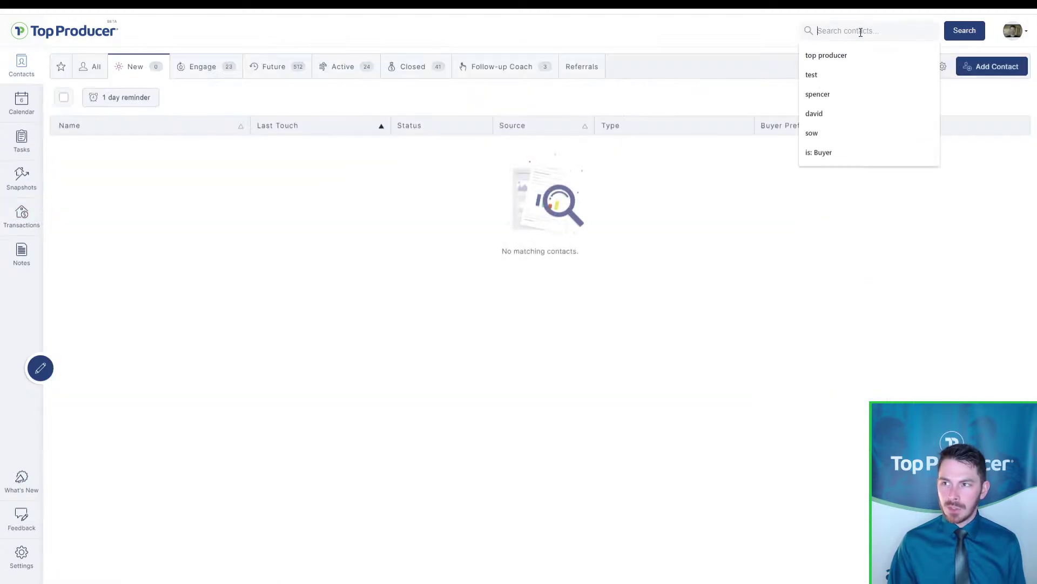
text(kate)
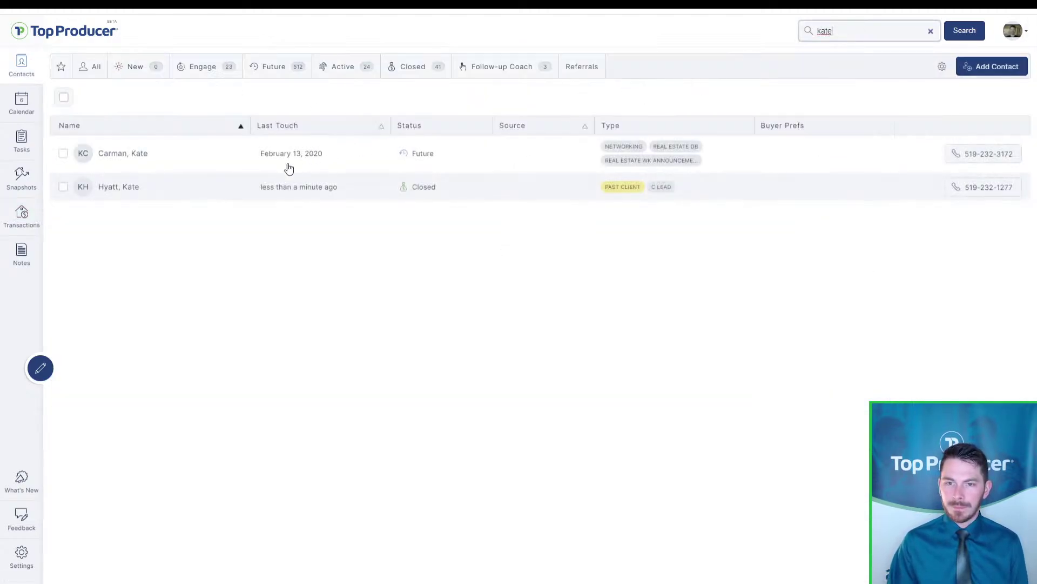
click(265, 189)
click(301, 200)
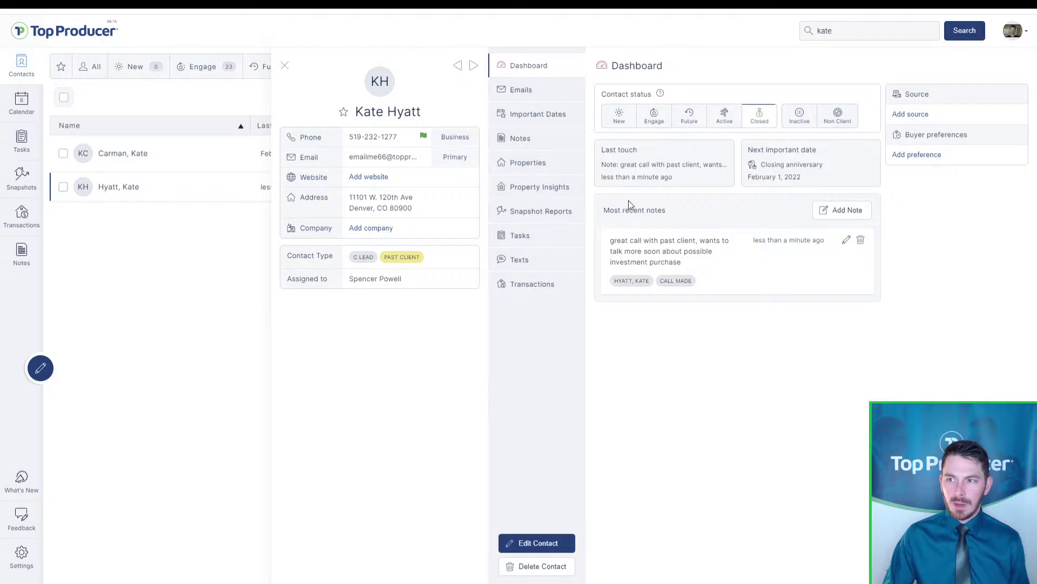
Review the 'Follow-up on possible investment property search' task on the Tasks tab, then close it
click(672, 264)
click(666, 267)
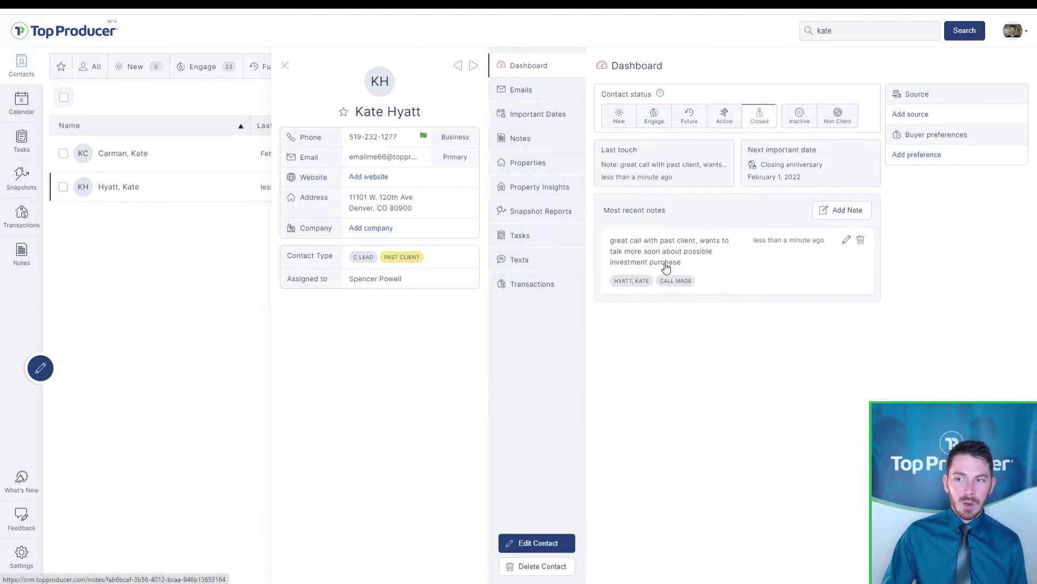
click(564, 246)
key(ctrl)
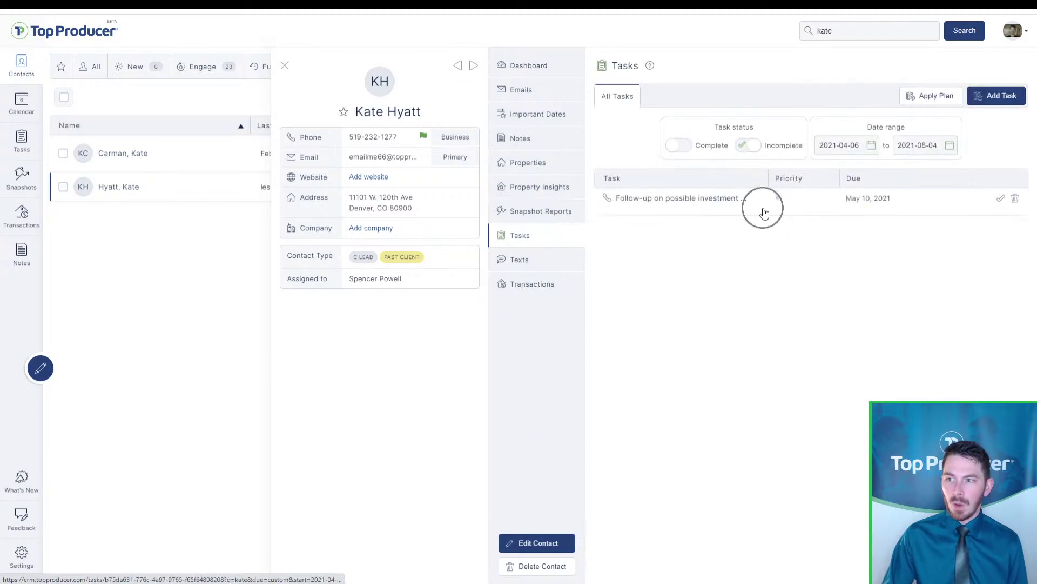
key(ctrl)
click(703, 210)
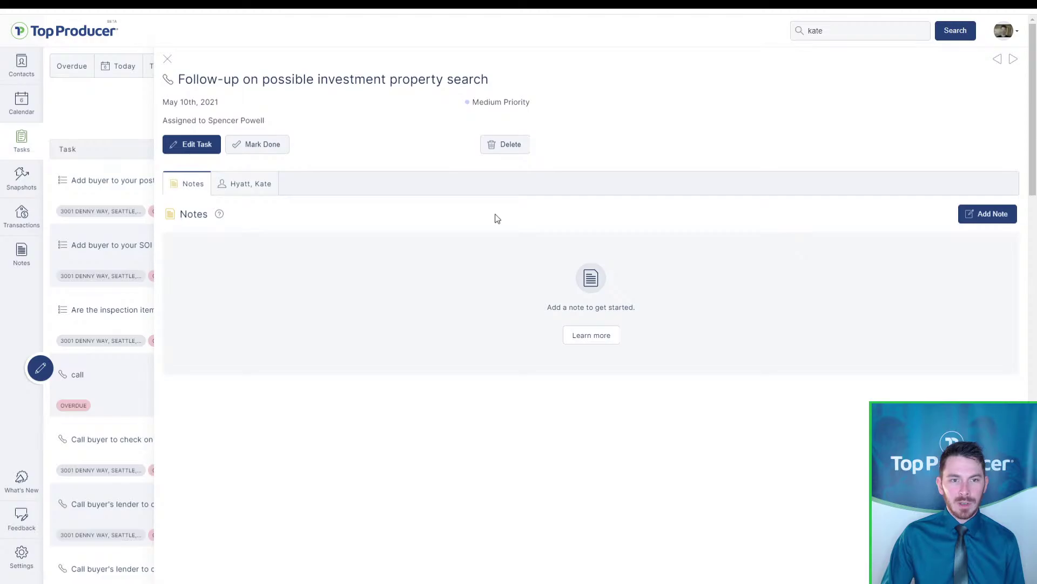
click(167, 59)
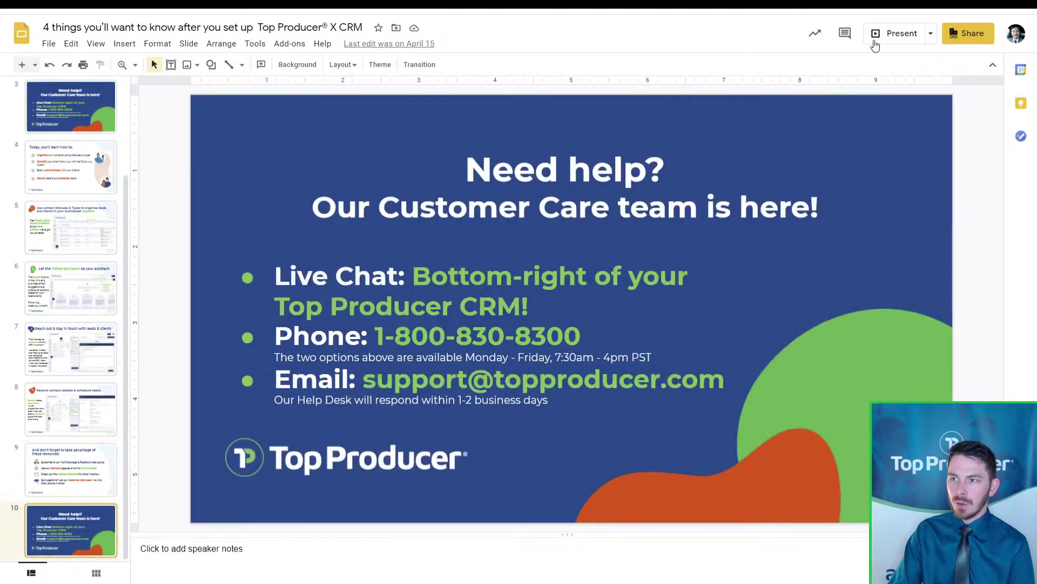
Present slide 10, 'Need help?', as a full-screen slideshow and end it with Esc
click(893, 36)
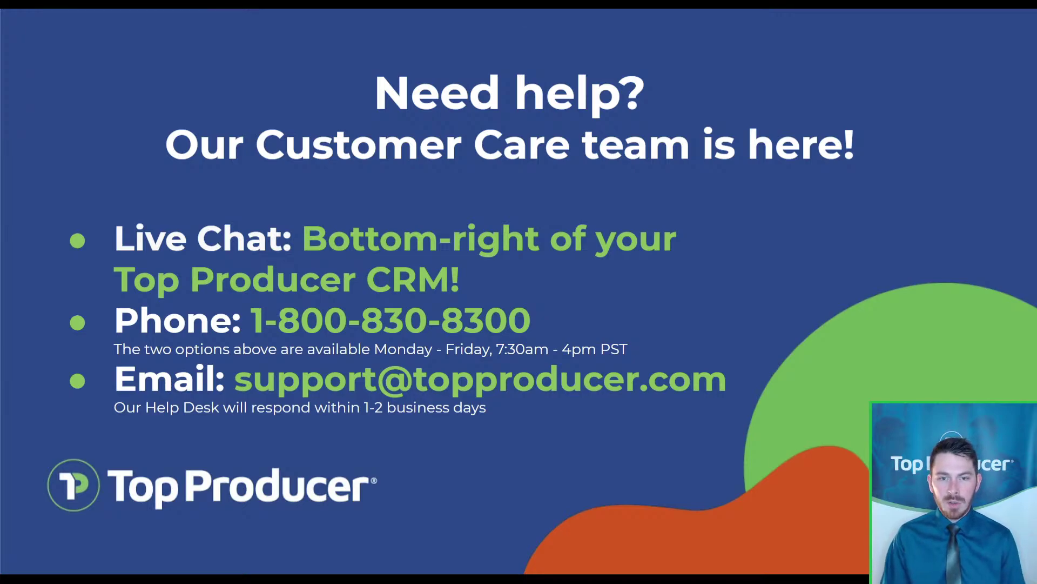
key(Escape)
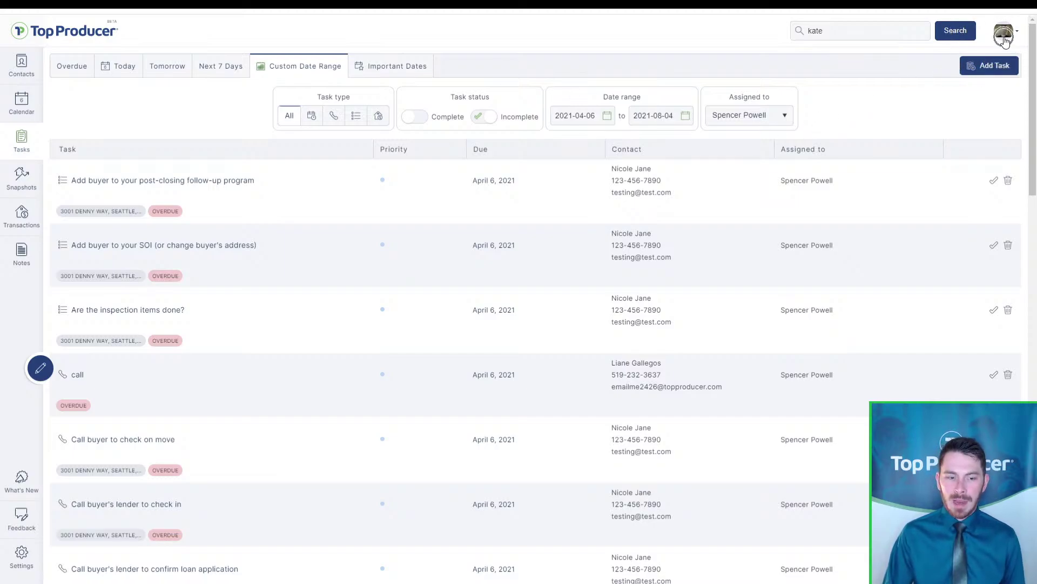
Go to the Top Producer support site from the account menu
click(1004, 39)
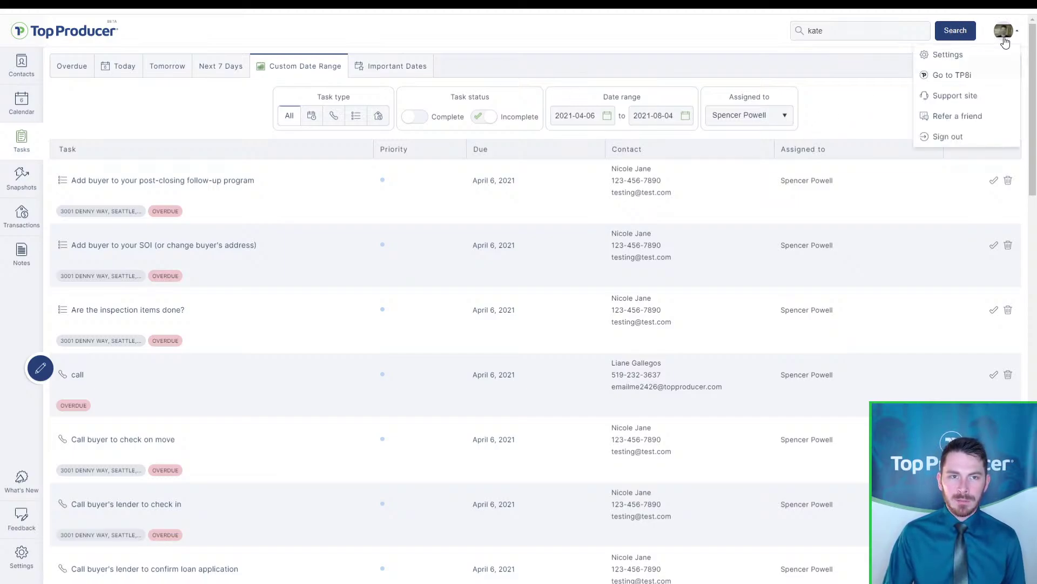
click(979, 95)
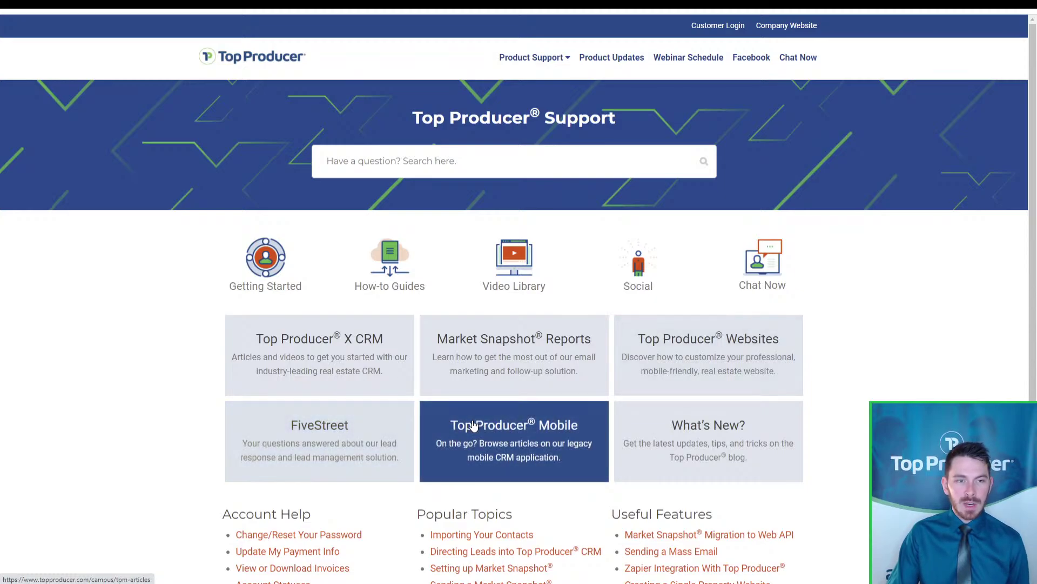
click(708, 420)
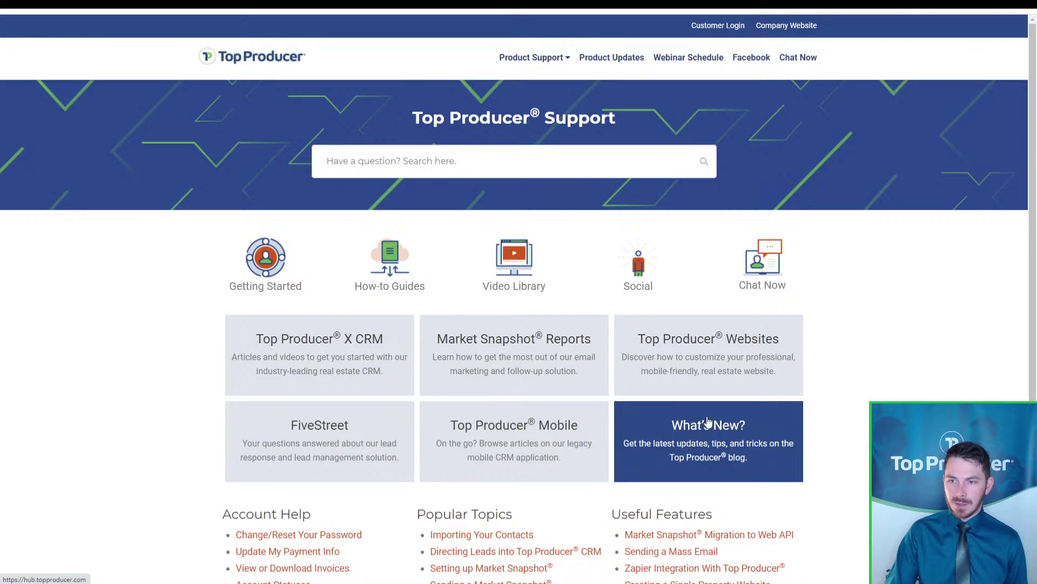
Open the X CRM Video Library and scroll through its quick-start and FAQ videos
click(504, 285)
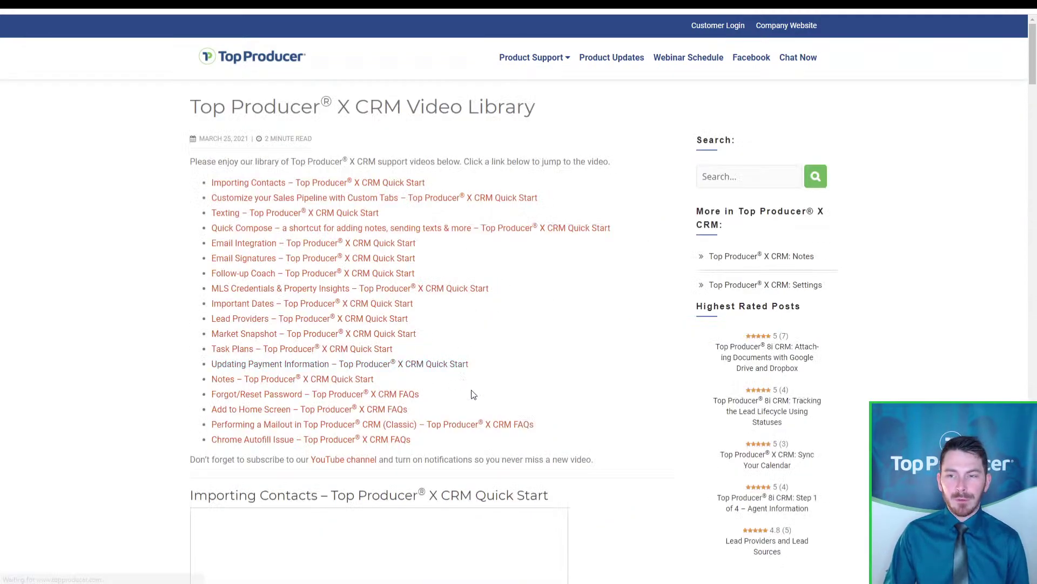
drag(1034, 54, 1034, 93)
scroll(800, 259, down, 5)
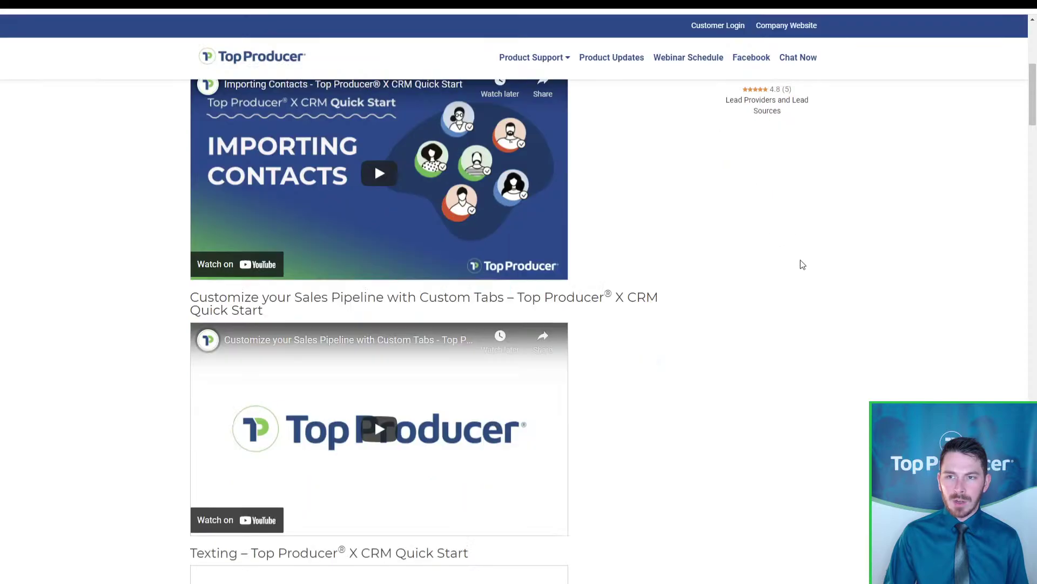
scroll(319, 317, down, 4)
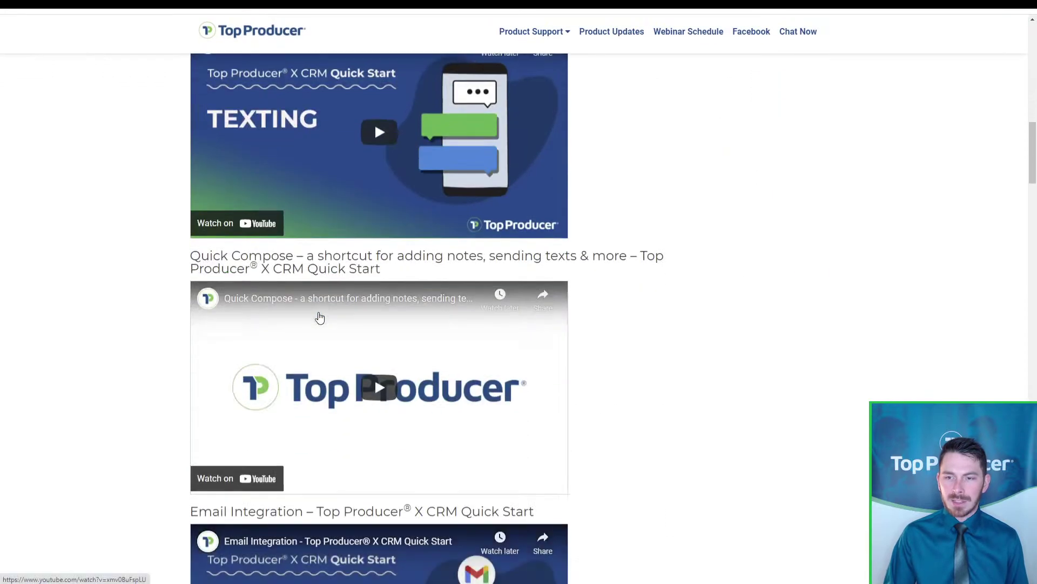
scroll(336, 296, down, 7)
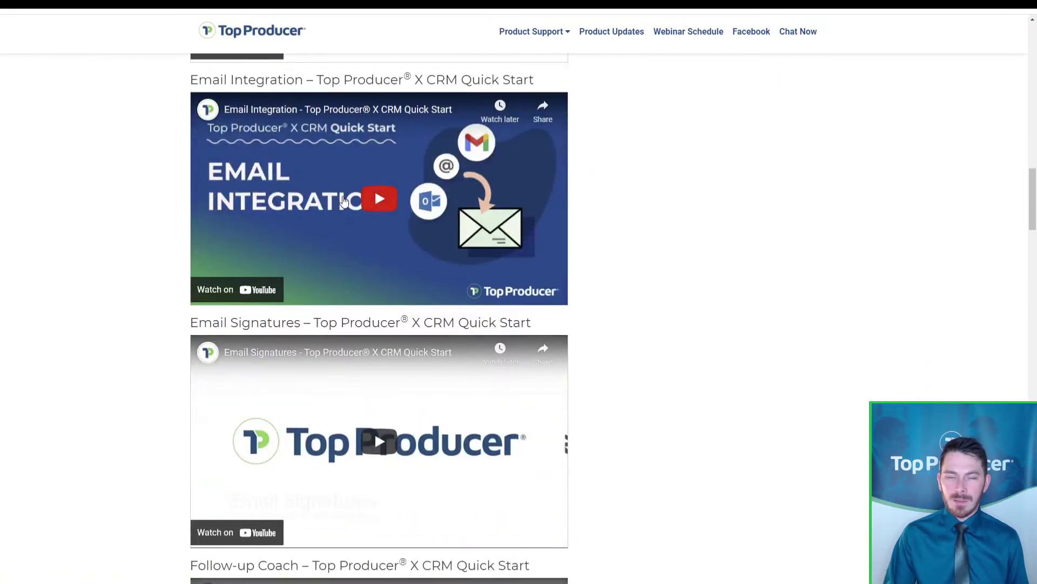
scroll(343, 202, down, 9)
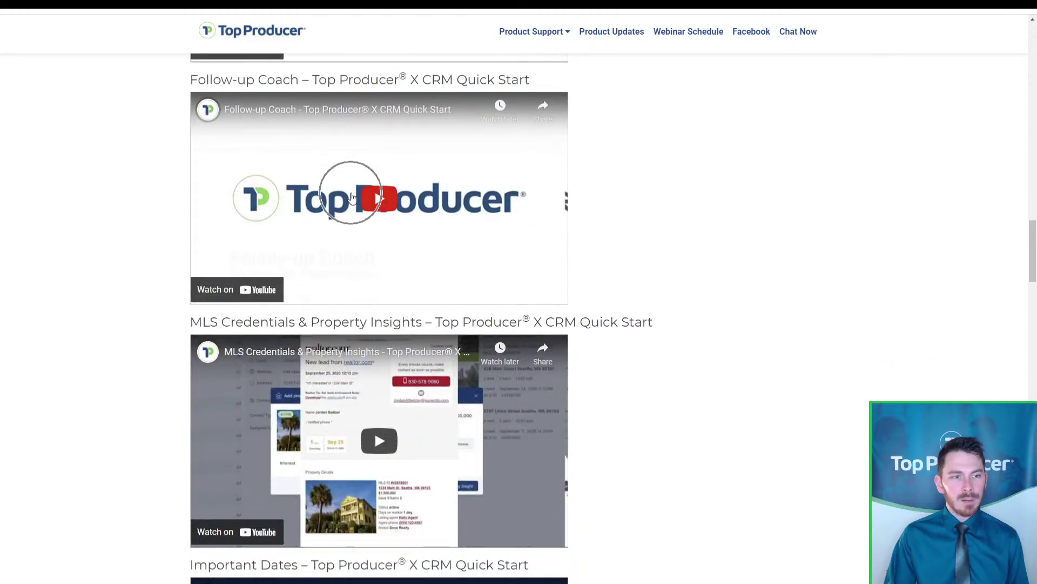
scroll(347, 202, up, 20)
scroll(348, 224, up, 10)
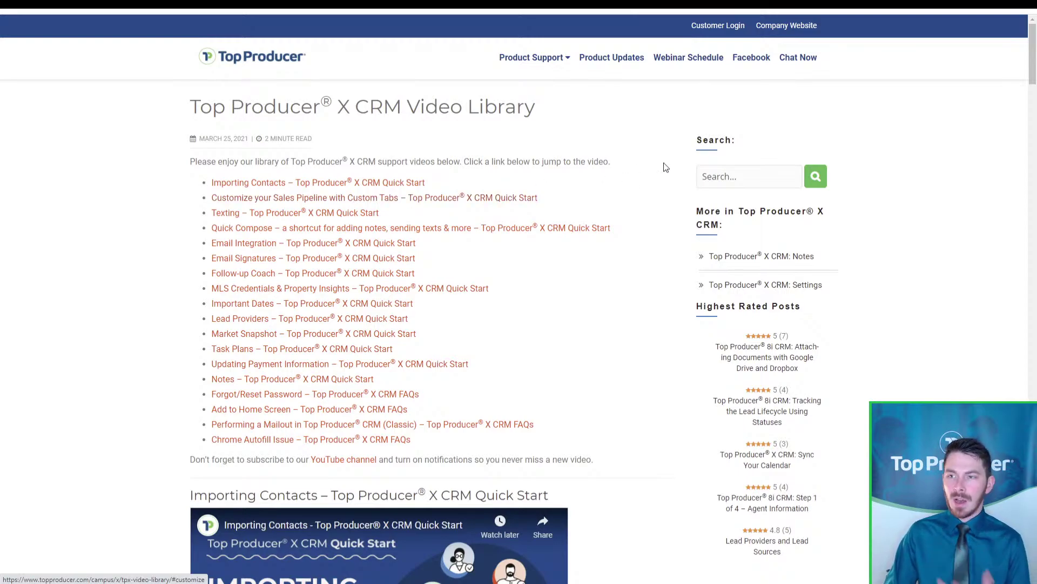
Open the May 11 'Getting Started with Top Producer X CRM' webinar from the Webinar Schedule
click(708, 66)
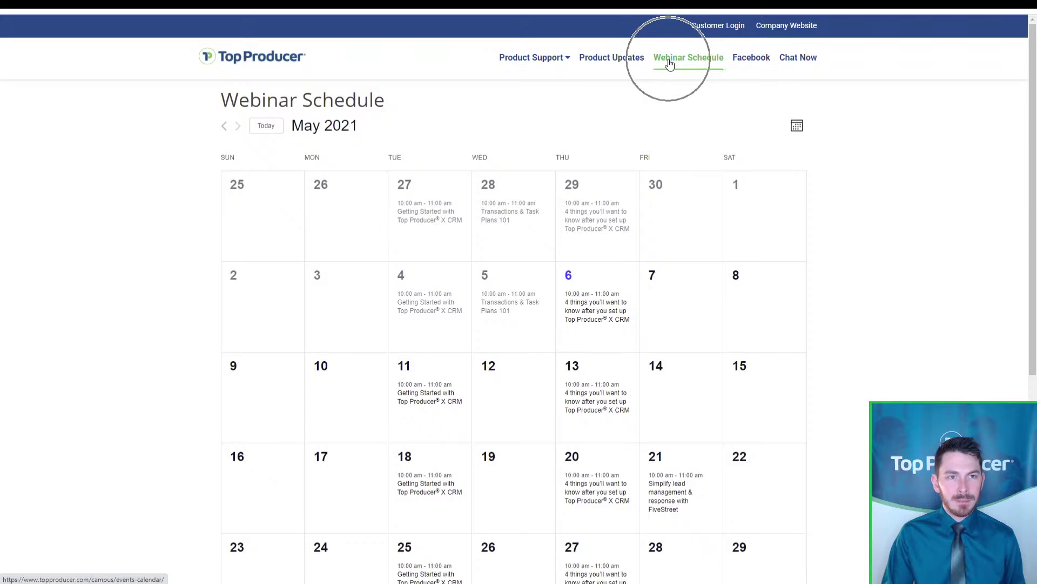
scroll(859, 317, down, 3)
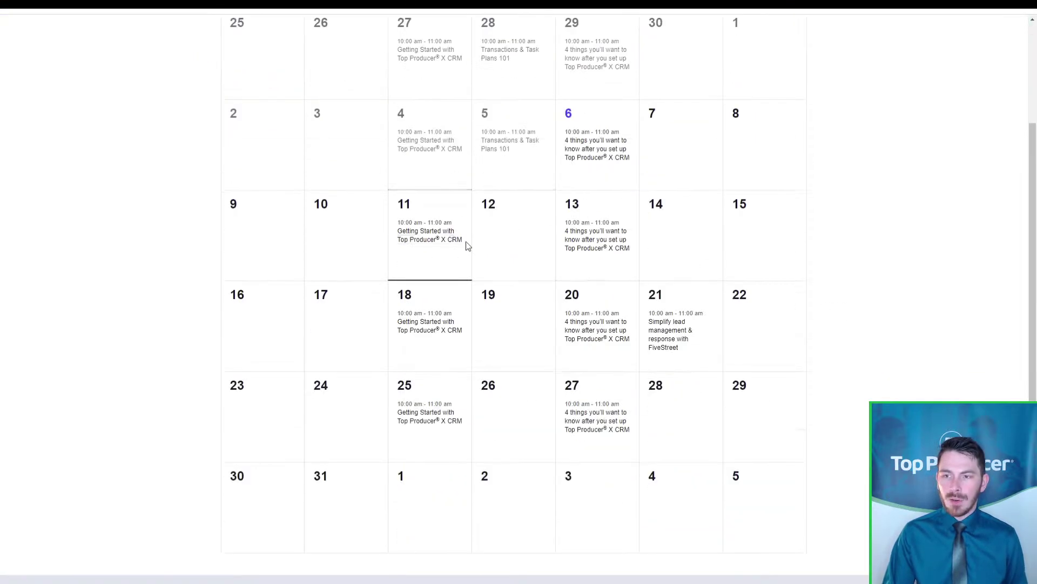
mouse_move(617, 244)
mouse_move(459, 253)
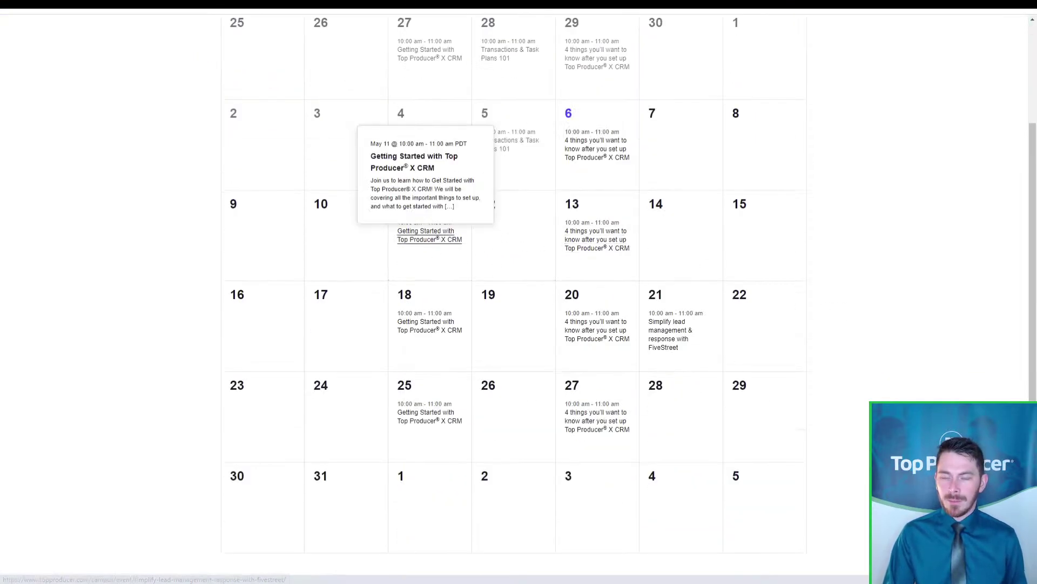
click(430, 235)
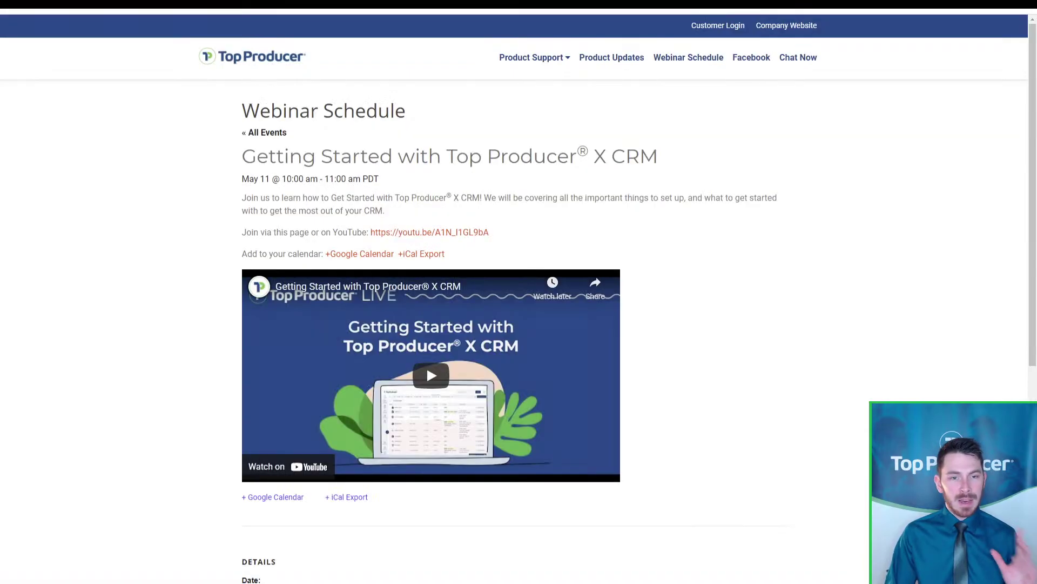
Open the webinar's YouTube link and add the event to Google Calendar
click(441, 242)
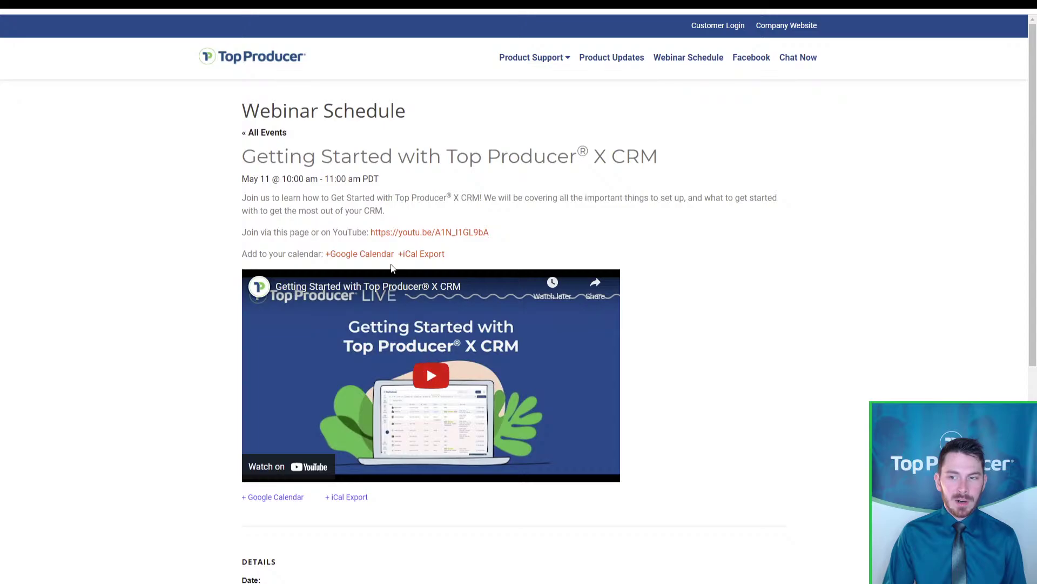
click(376, 257)
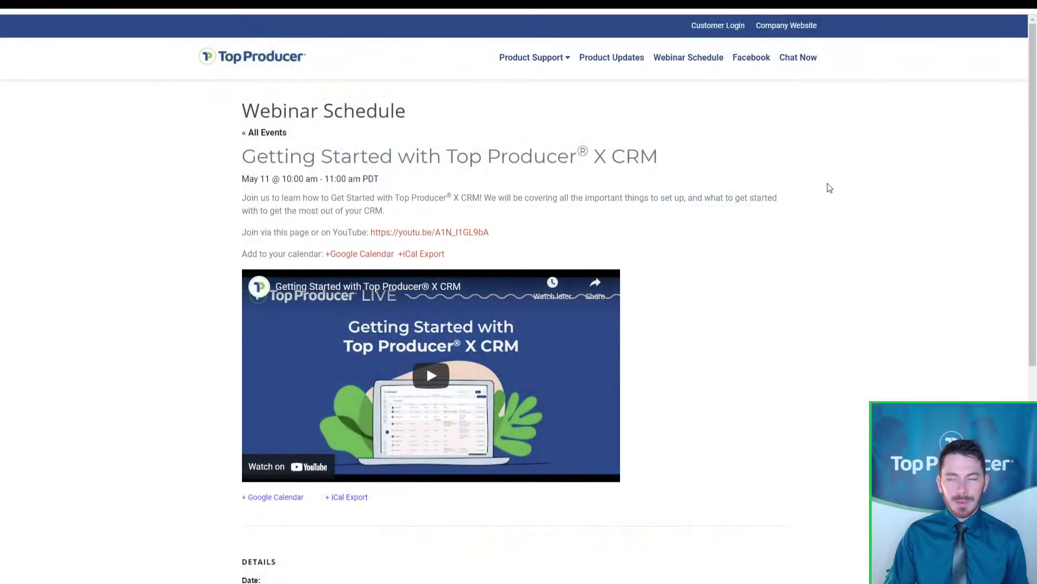
click(748, 65)
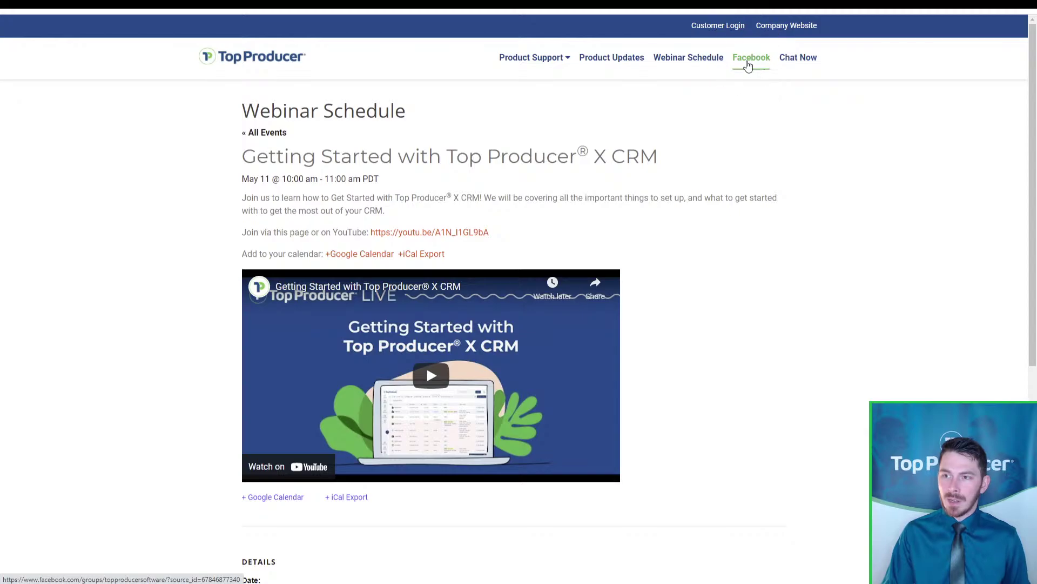
Open the Top Producer Software: Official Group on Facebook, browse its feed, and start inviting people
click(748, 65)
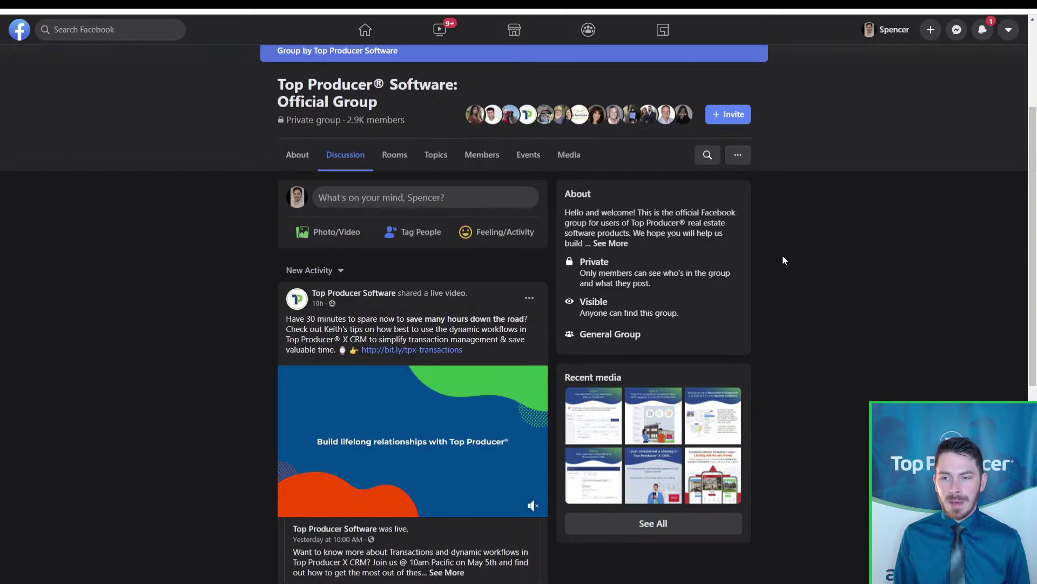
scroll(771, 265, down, 5)
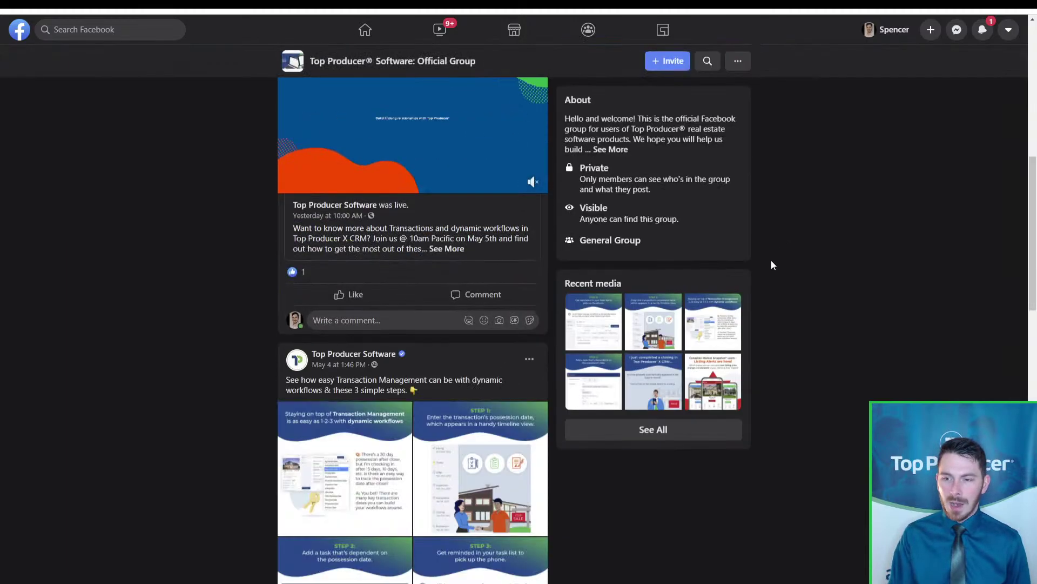
scroll(771, 265, down, 3)
scroll(818, 316, down, 9)
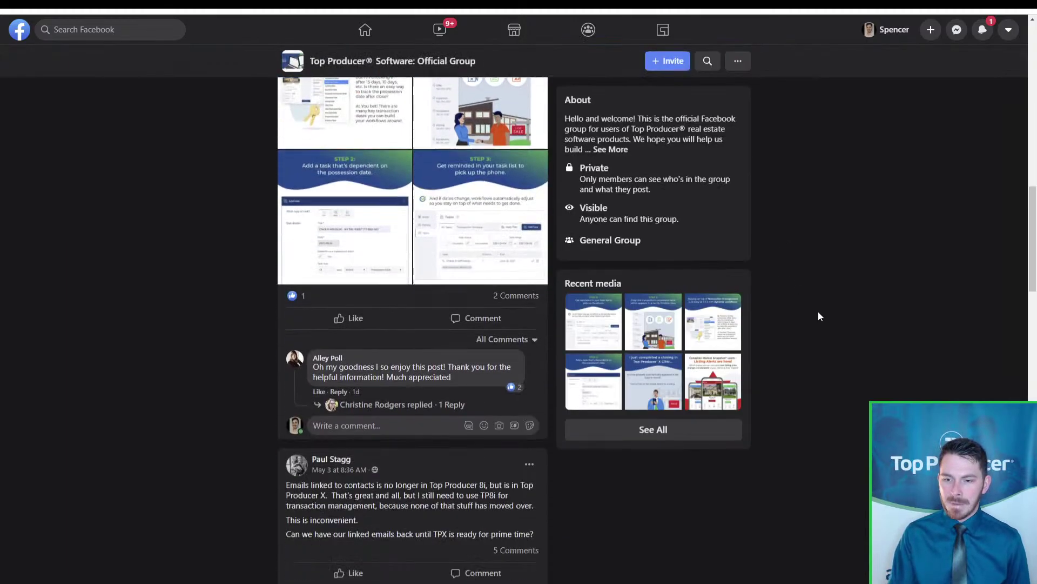
scroll(819, 312, down, 3)
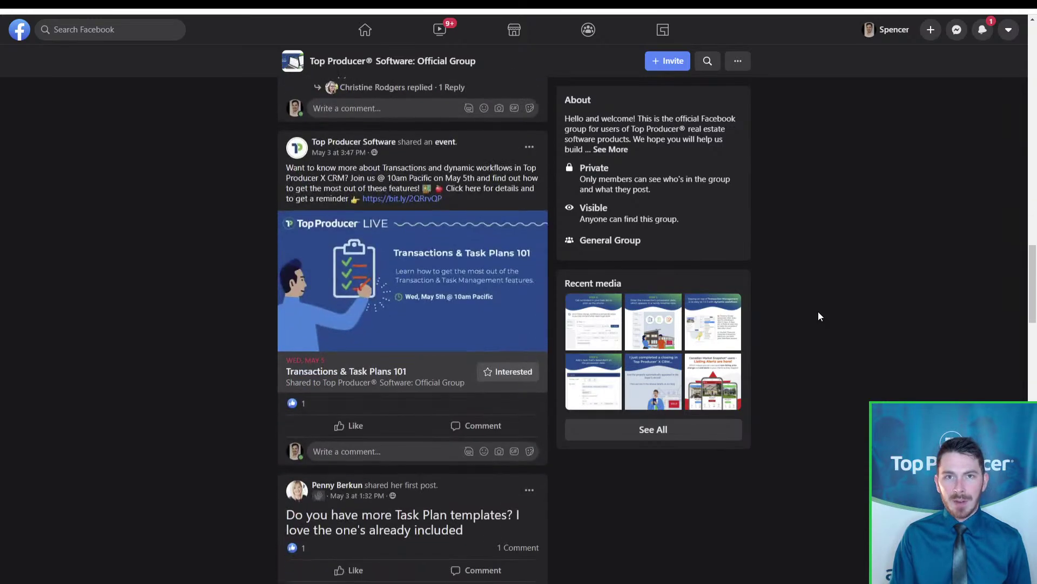
scroll(819, 312, up, 13)
scroll(815, 314, up, 10)
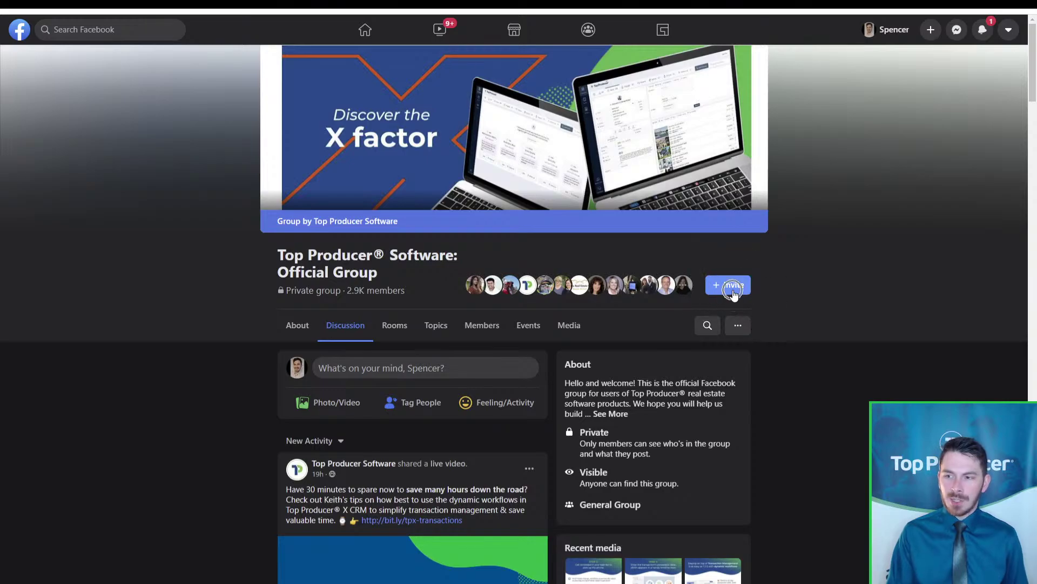
click(733, 295)
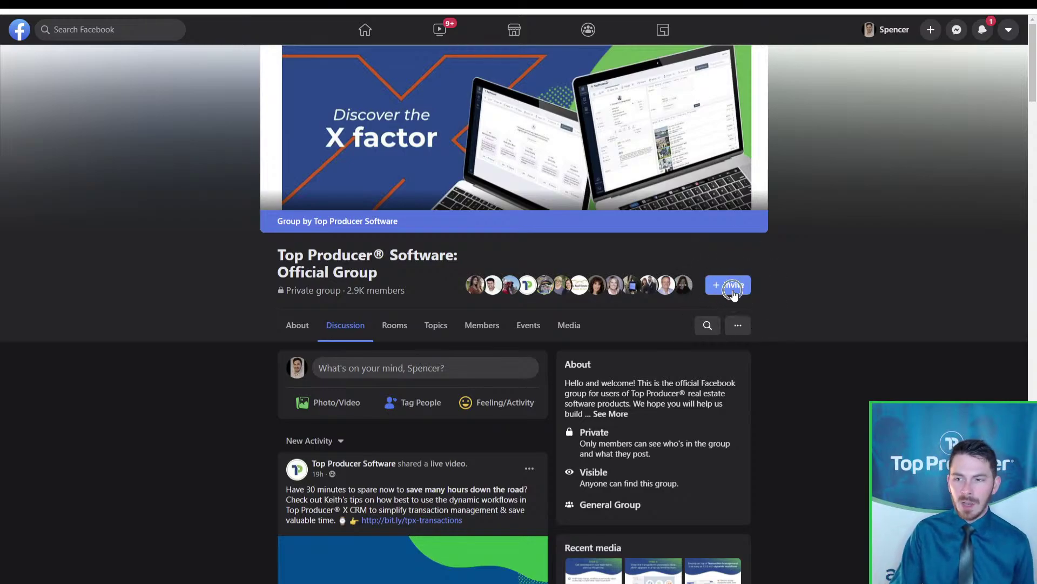